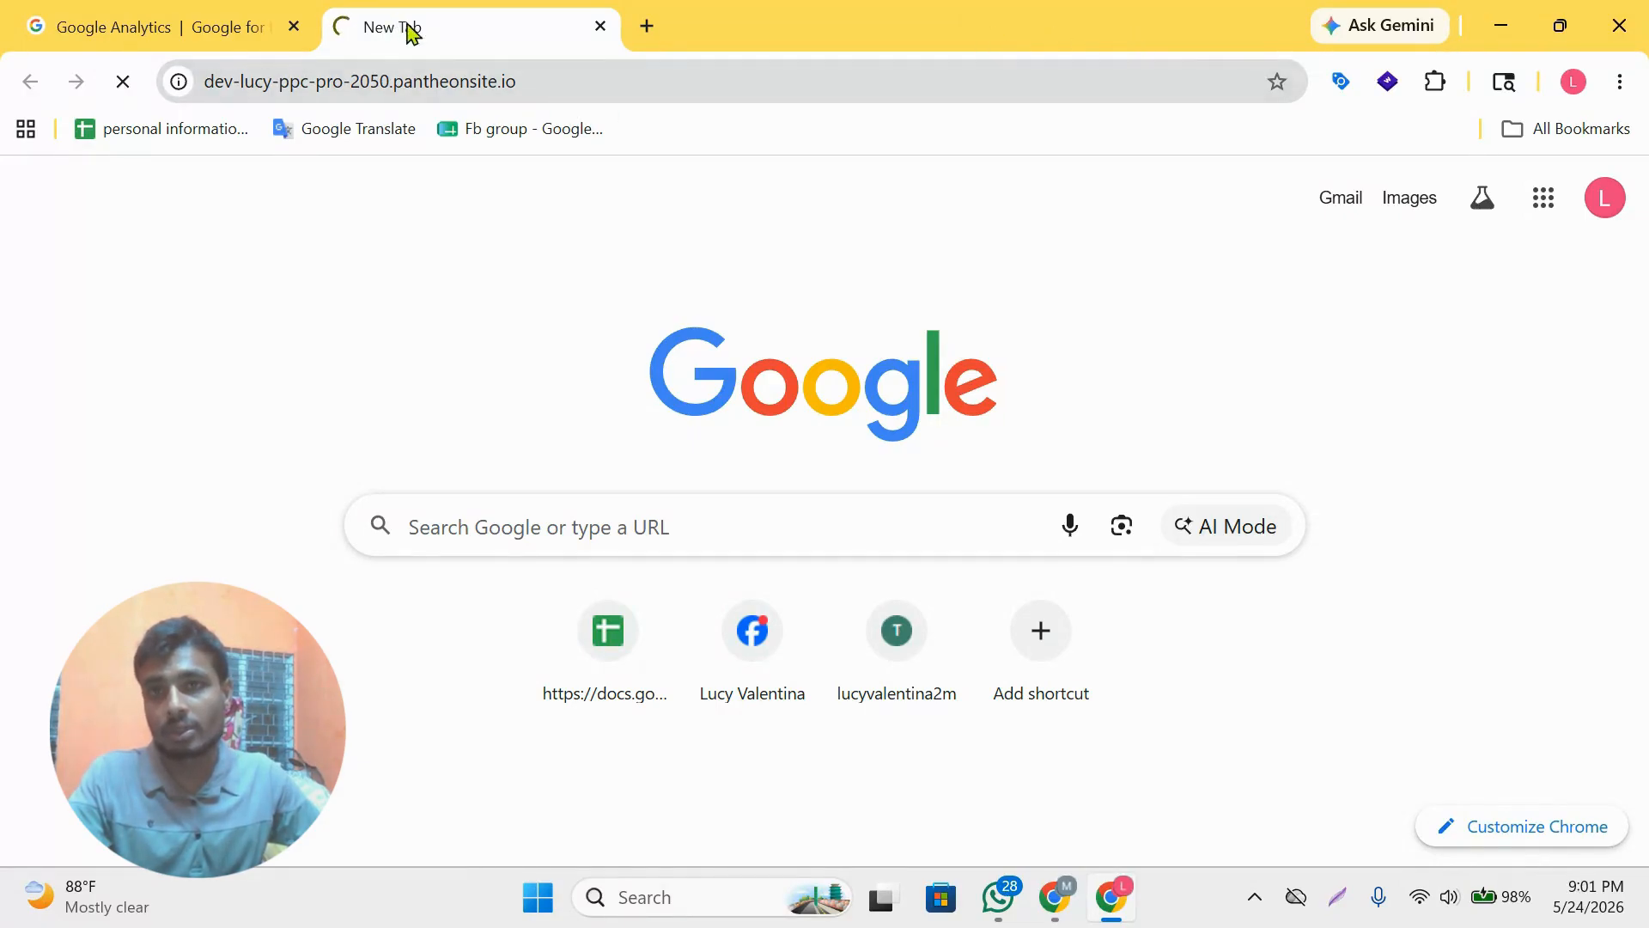
- Search Google for google tag manager in a new browser tab and open the Website Tag Management Tools & Solutions result
{"action": "left_click", "coordinate": [647, 26]}
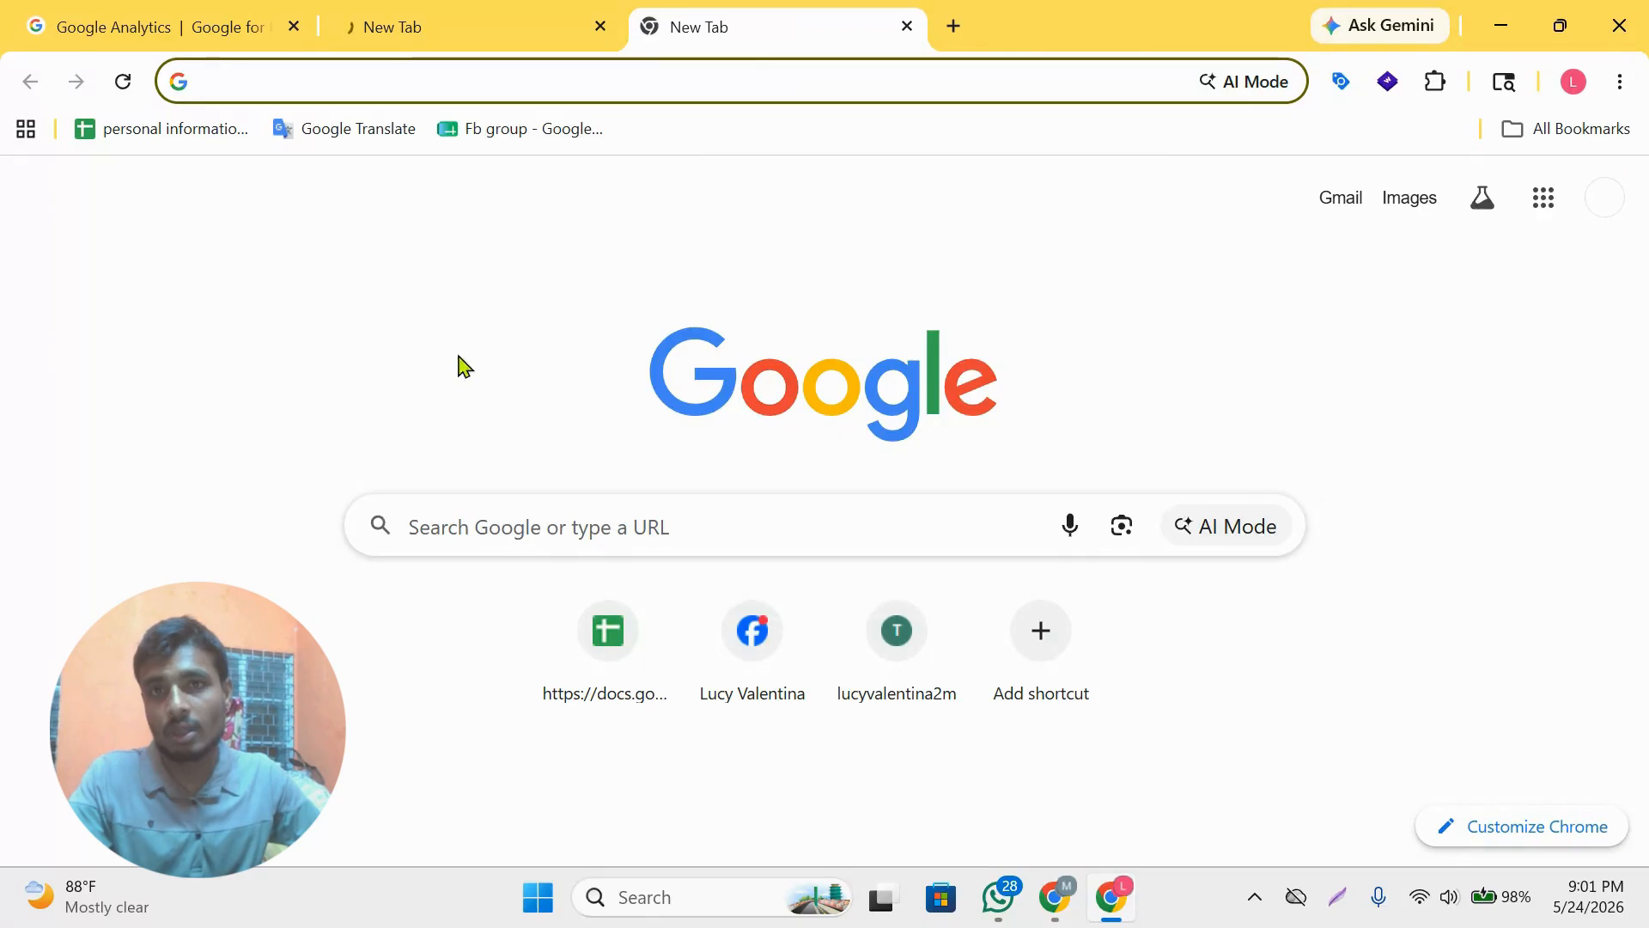
{"action": "type", "text": "g"}
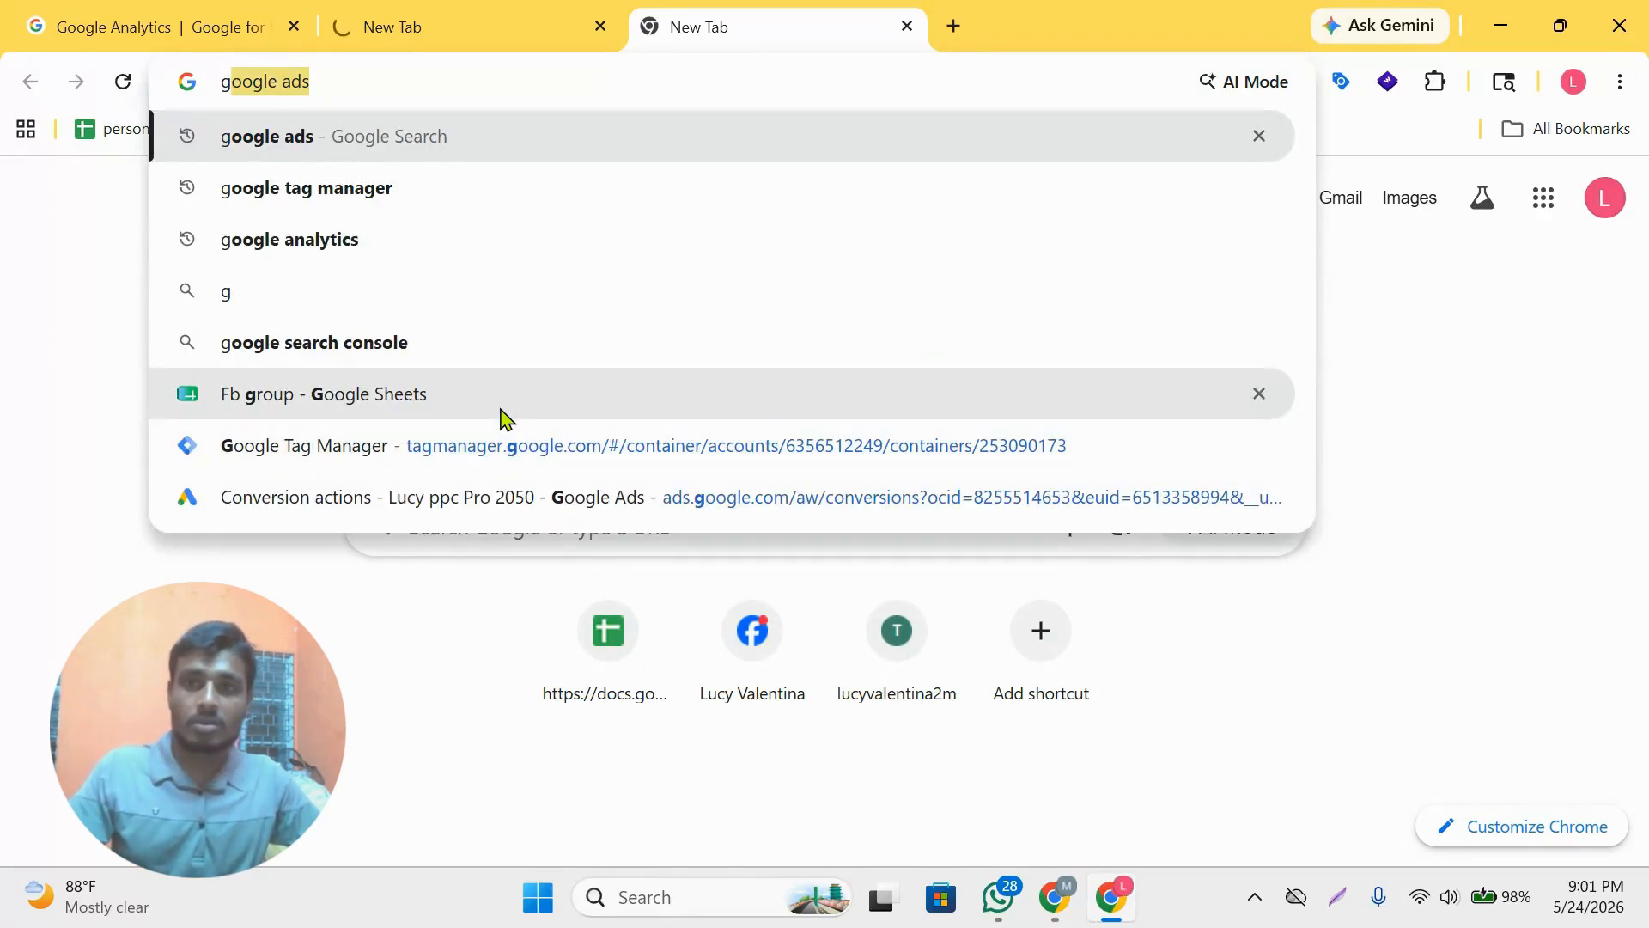
{"action": "left_click", "coordinate": [407, 189]}
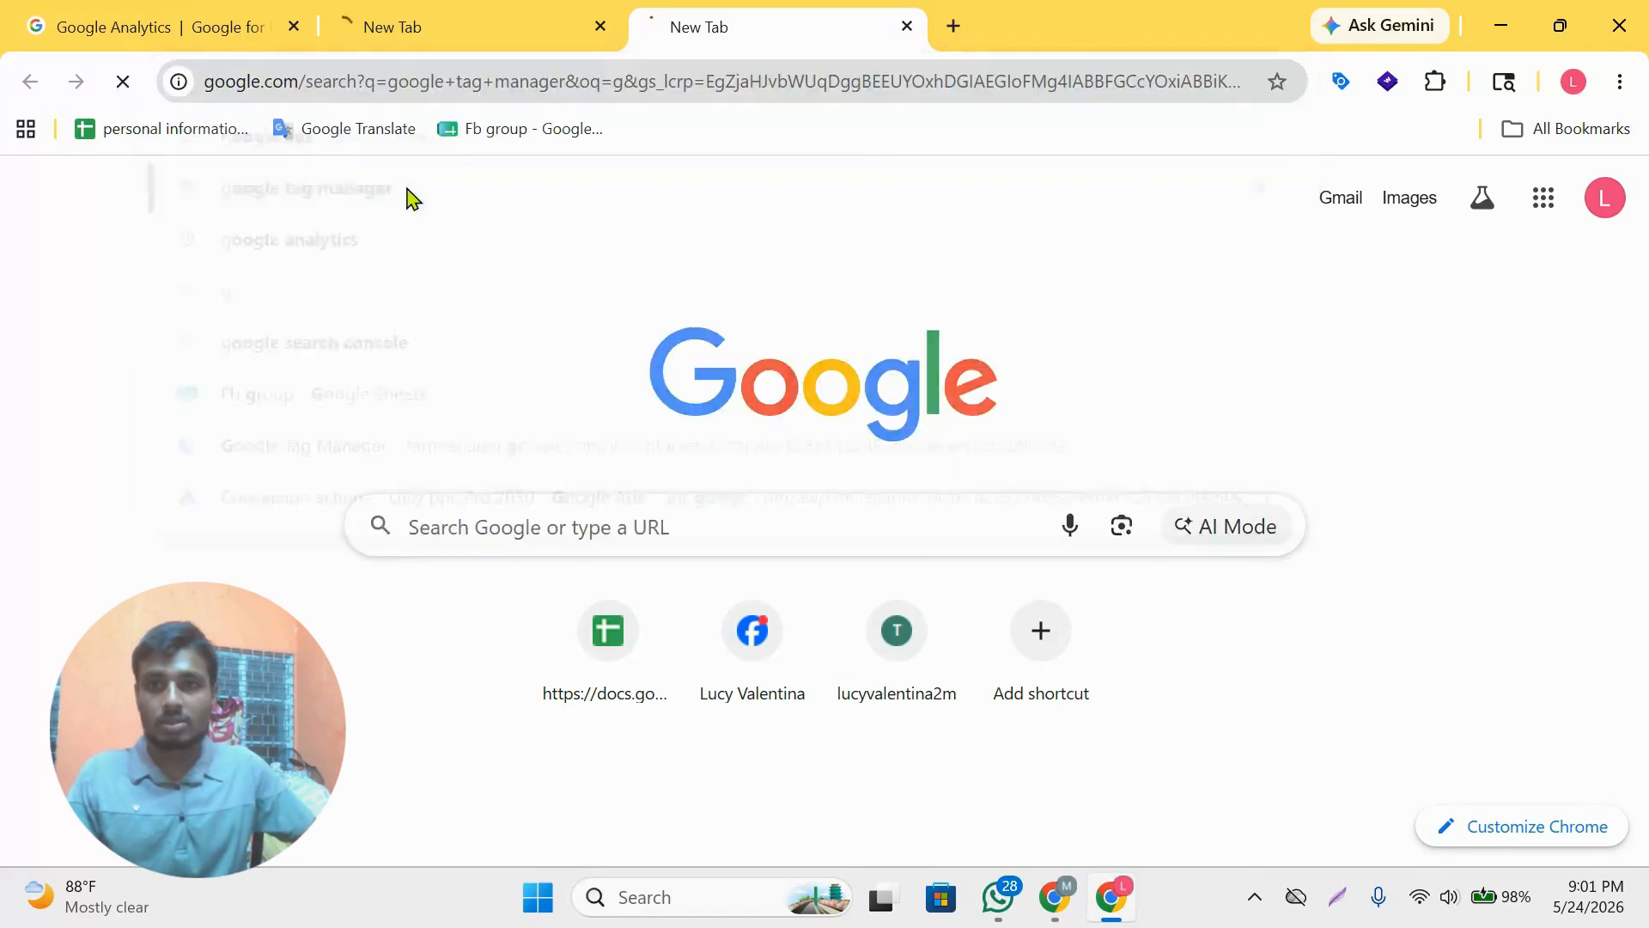
{"action": "scroll", "coordinate": [567, 578], "scroll_direction": "down", "scroll_amount": 5}
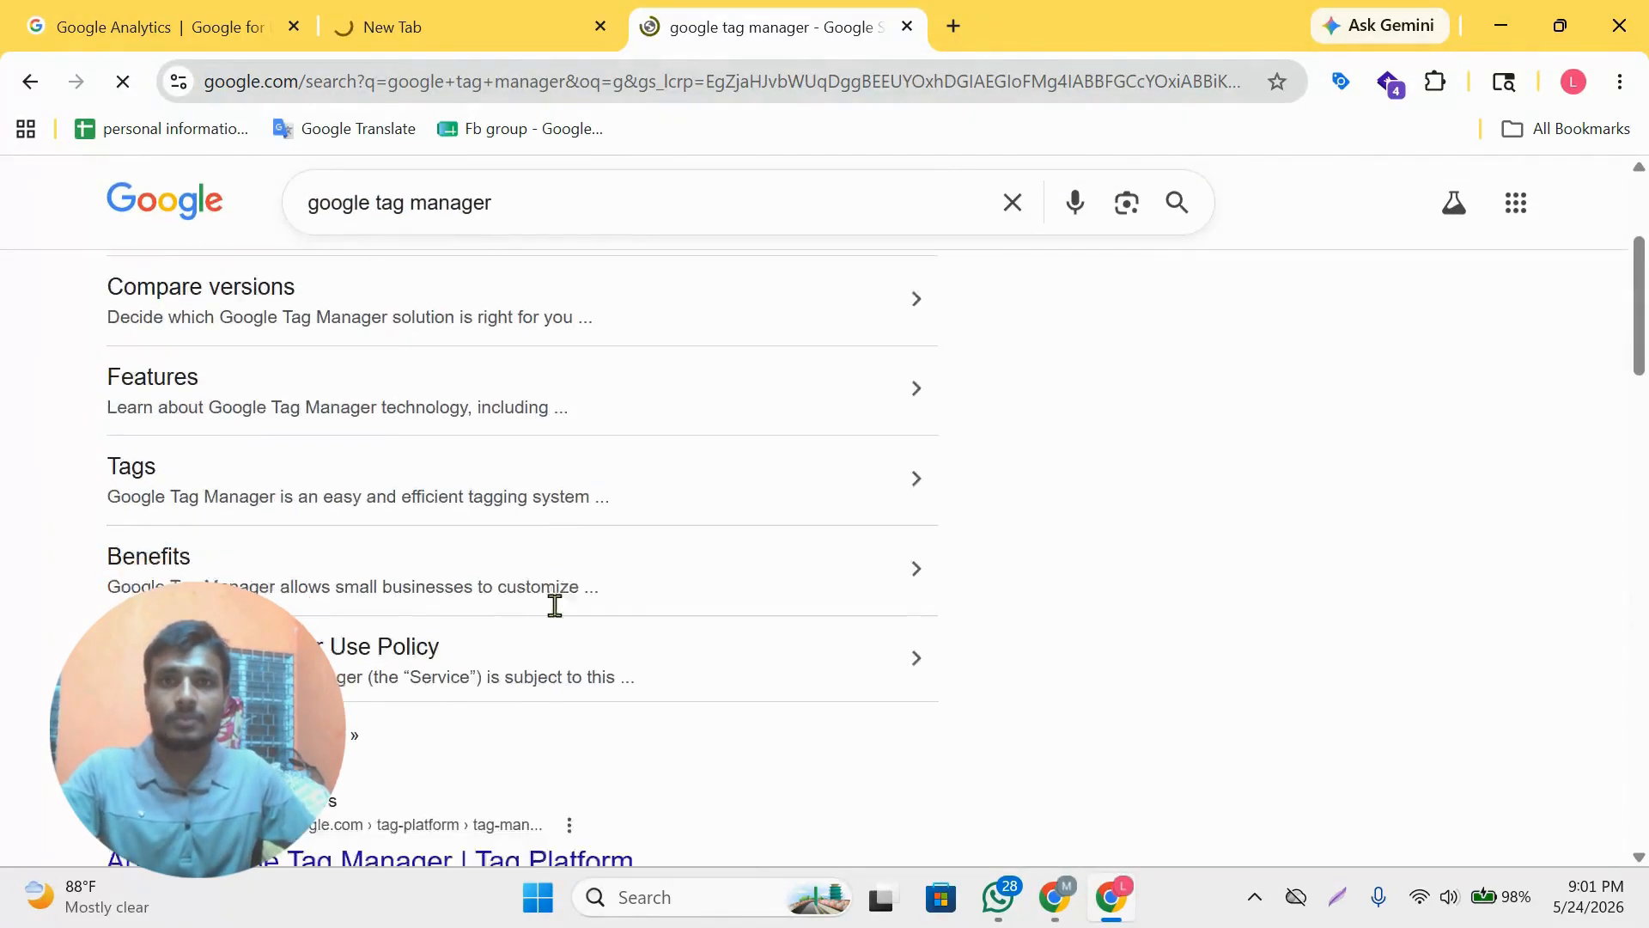
{"action": "scroll", "coordinate": [390, 636], "scroll_direction": "down", "scroll_amount": 5}
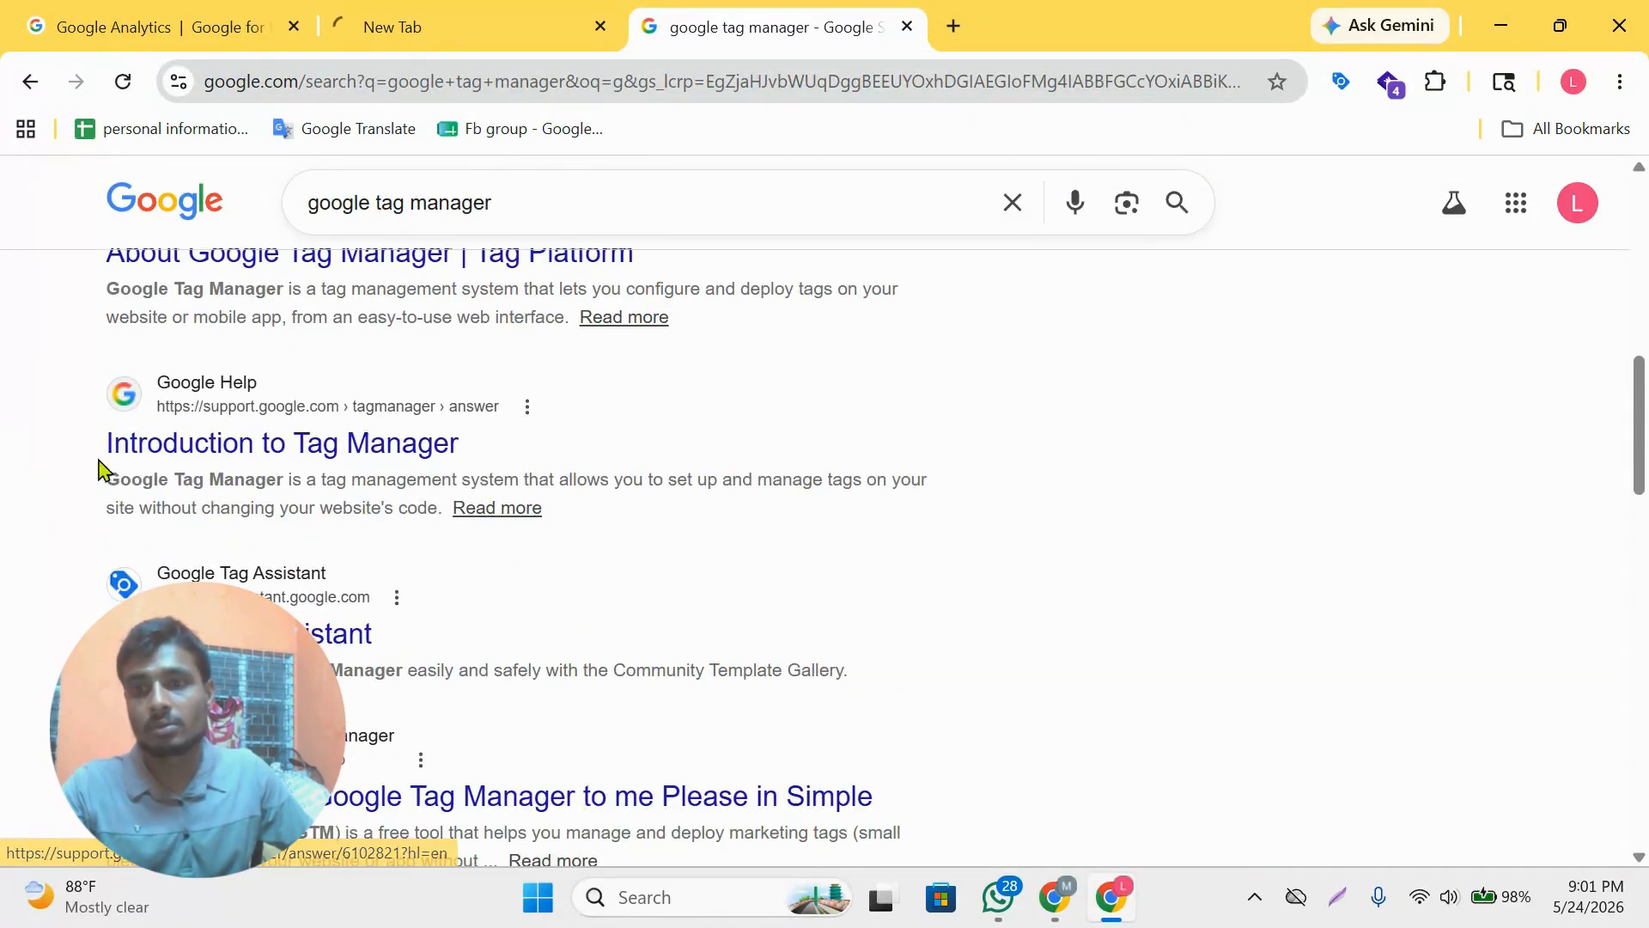
{"action": "scroll", "coordinate": [464, 627], "scroll_direction": "up", "scroll_amount": 10}
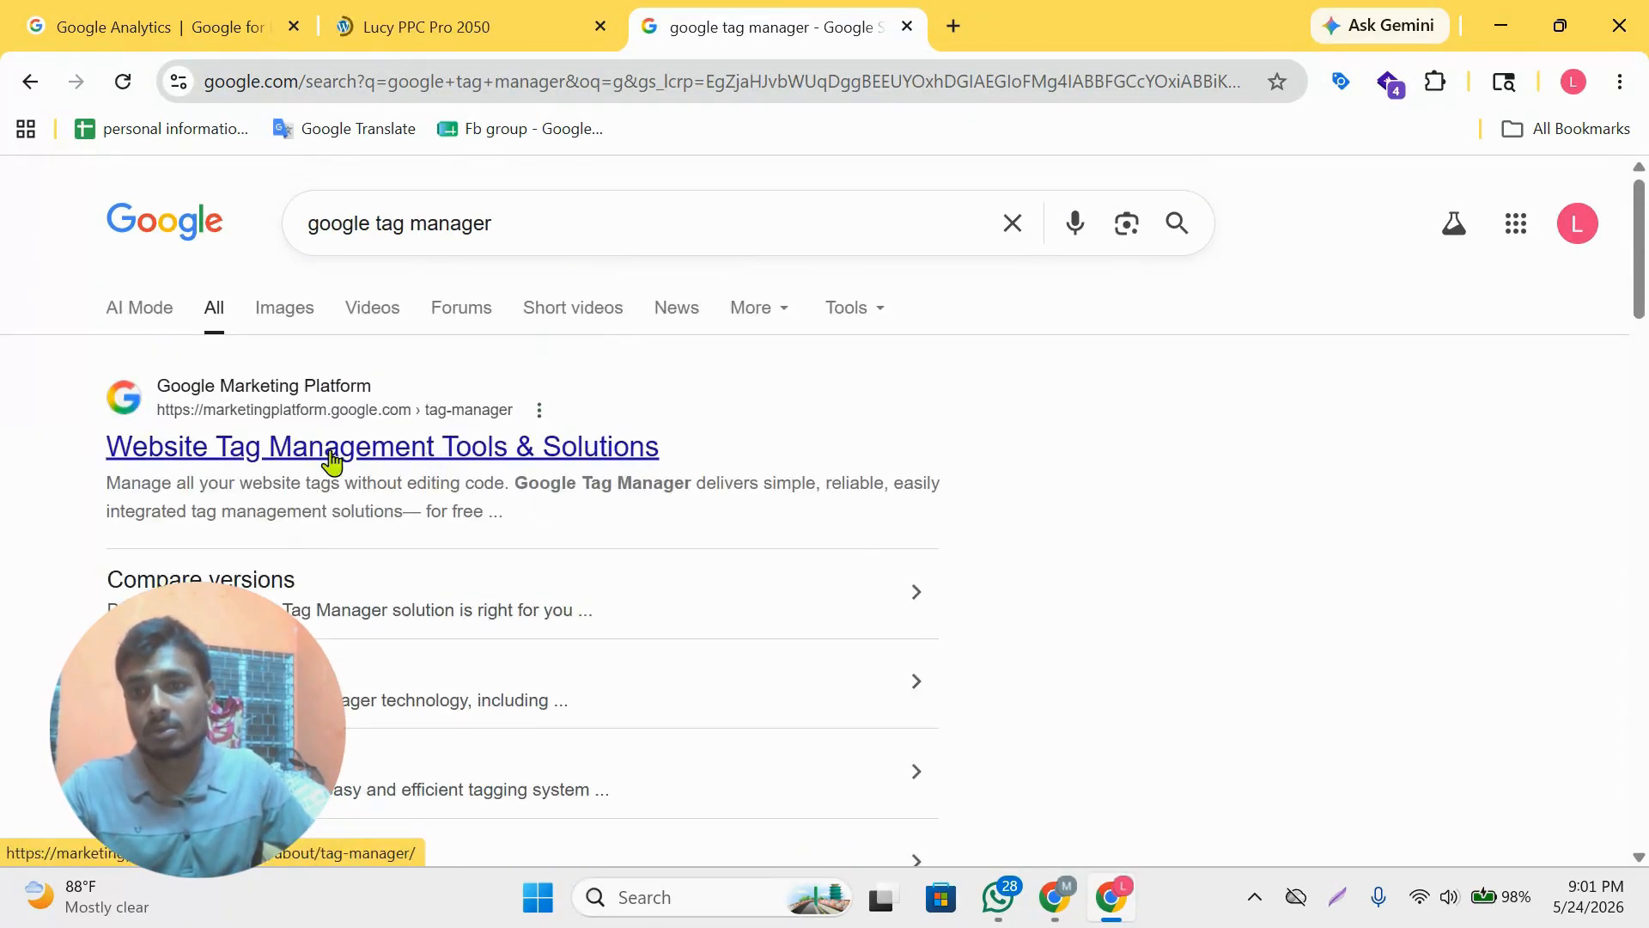
{"action": "left_click", "coordinate": [332, 450]}
- In the existing Google Analytics tab, search for google analytics and open the Google for Developers result
{"action": "left_click", "coordinate": [160, 20]}
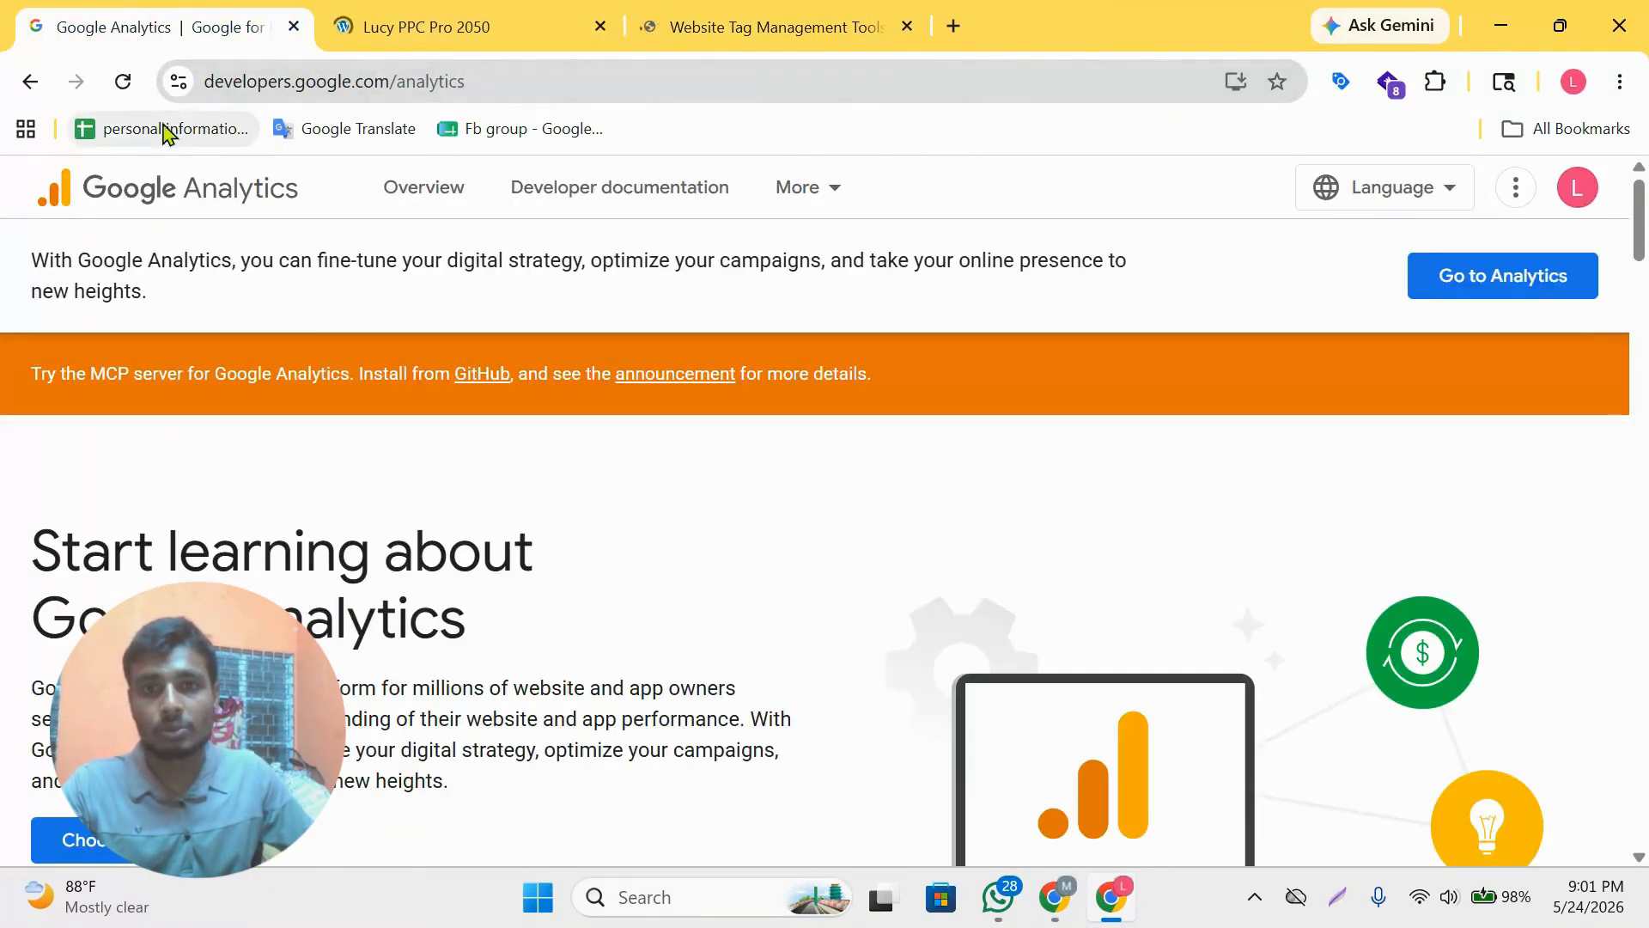
{"action": "left_click", "coordinate": [511, 80]}
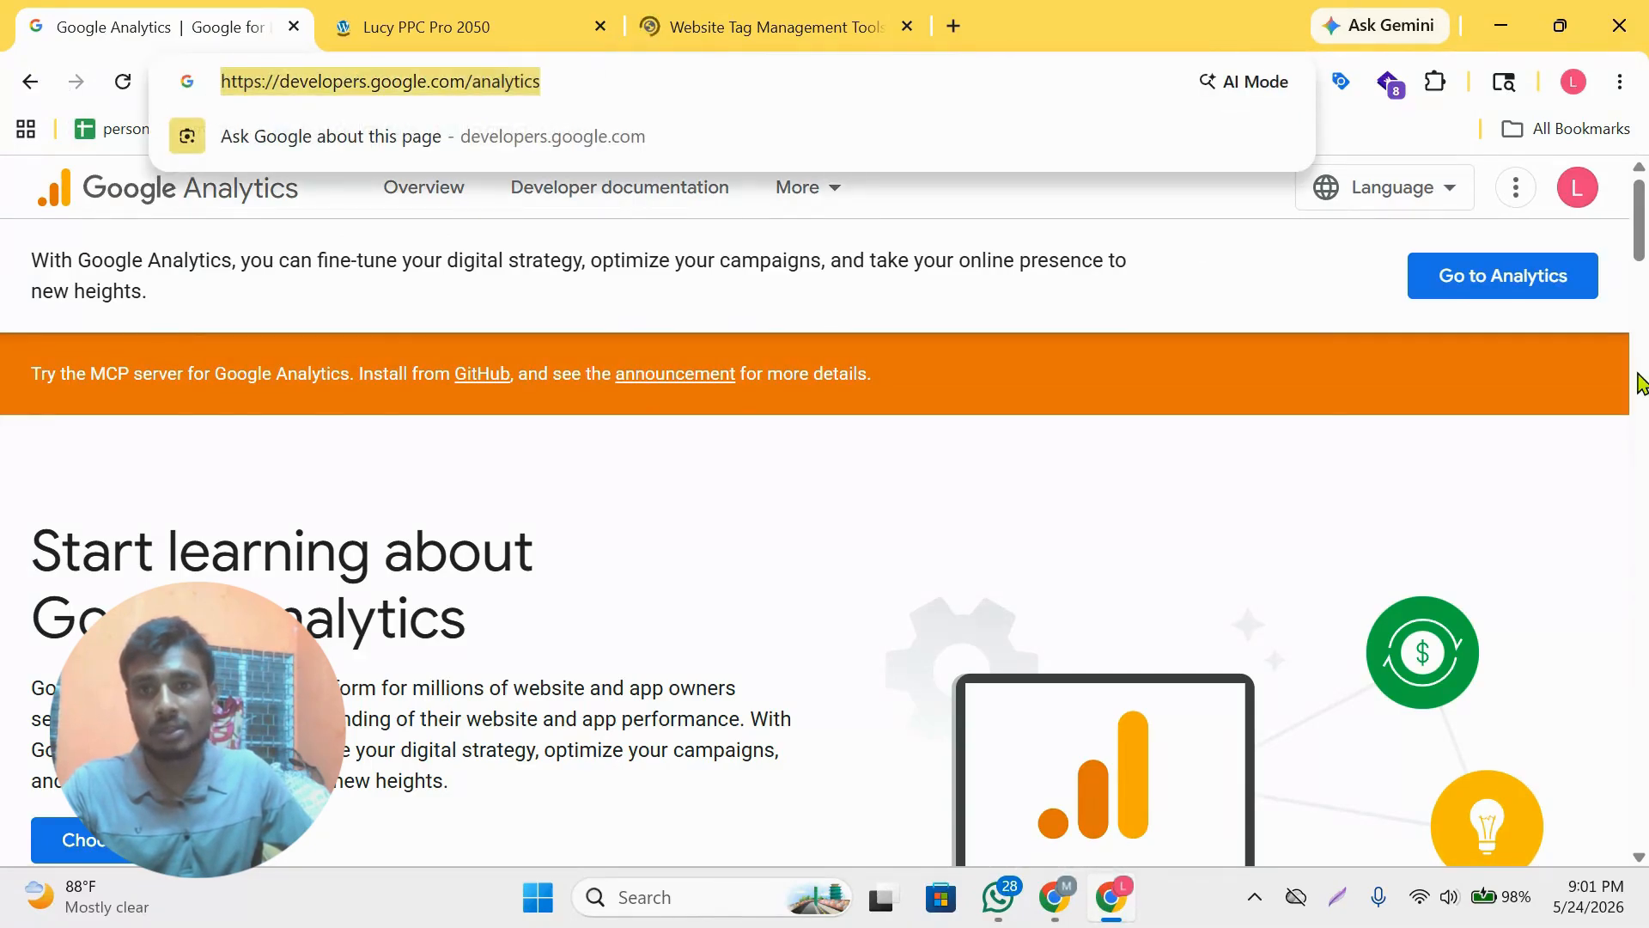
{"action": "type", "text": "google a"}
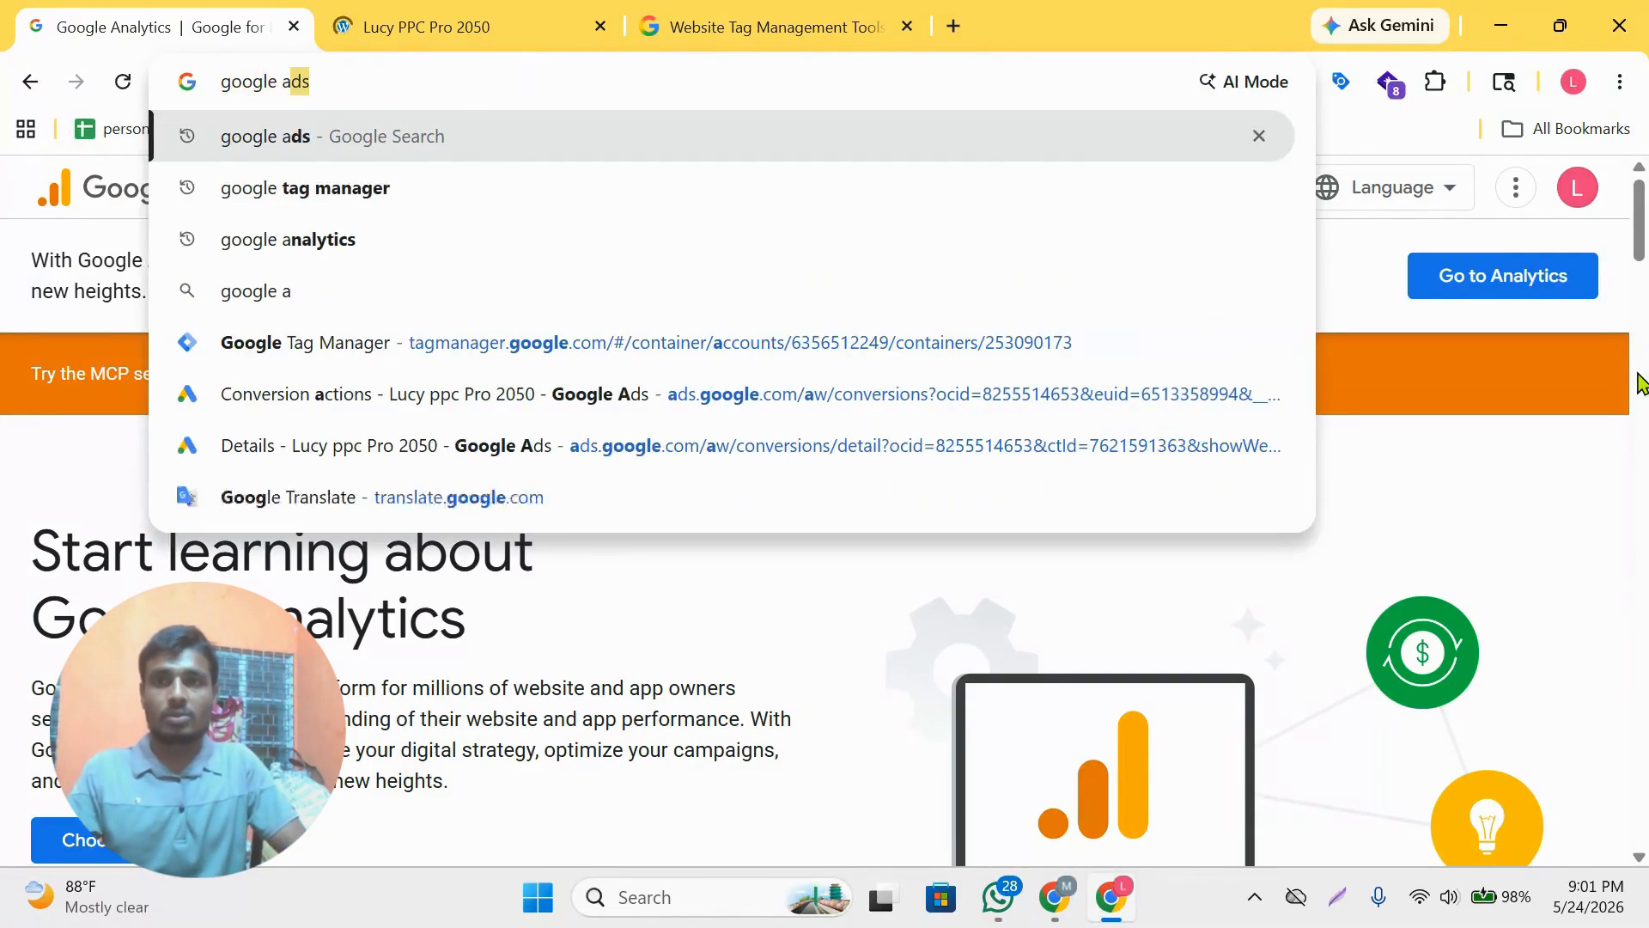
{"action": "type", "text": "na"}
{"action": "key", "text": "Return"}
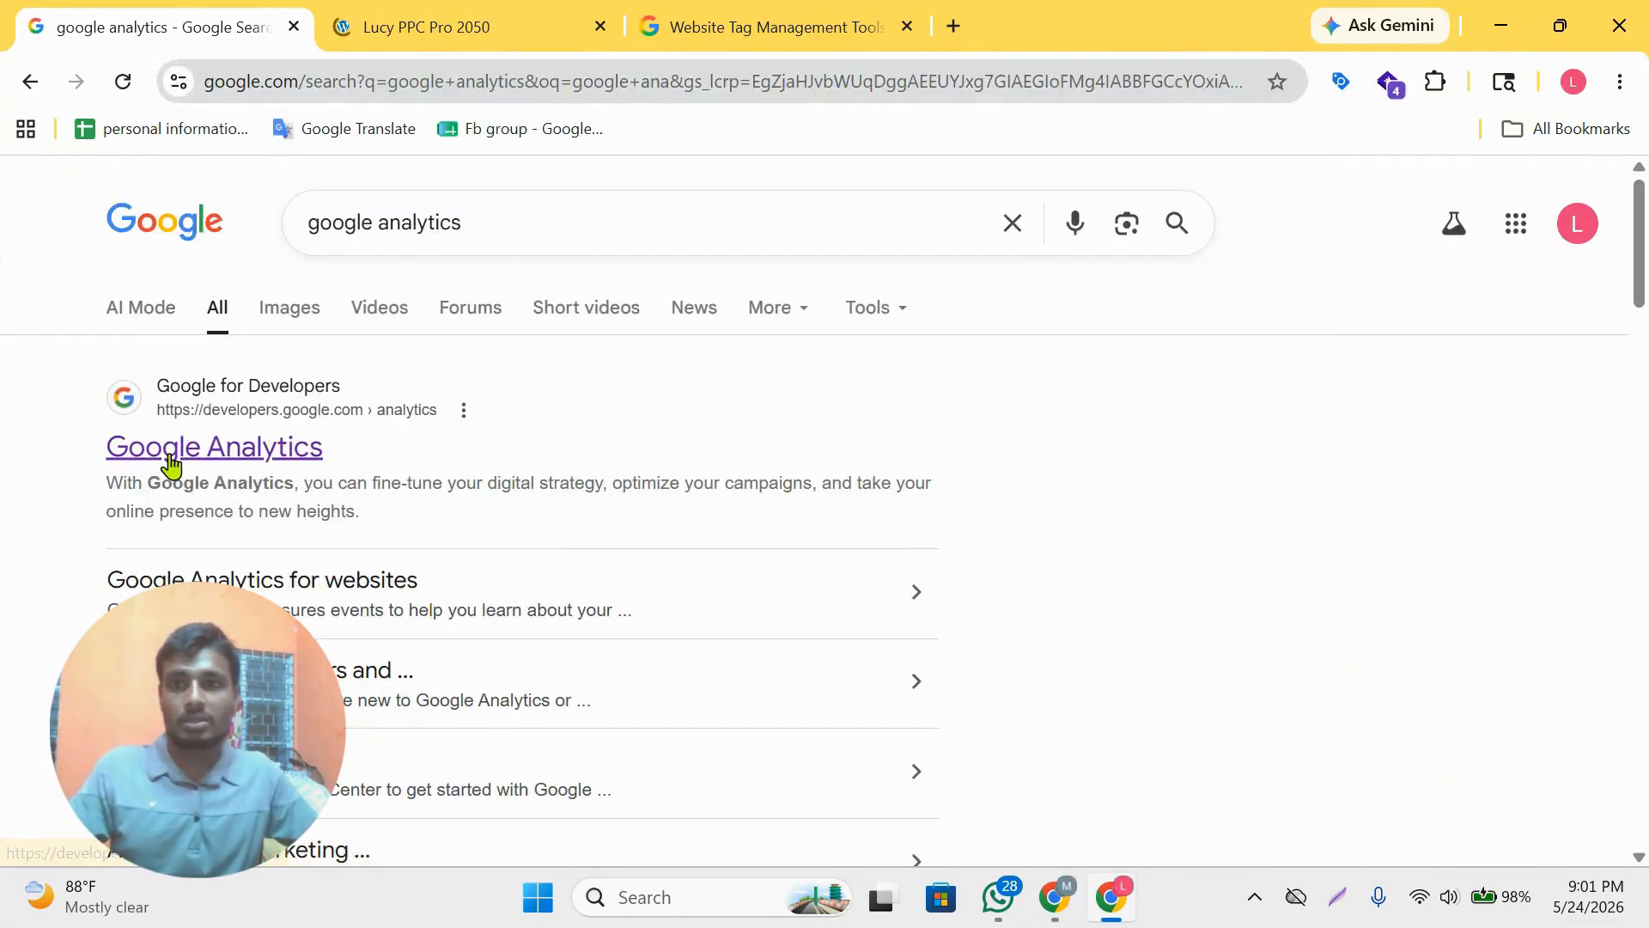
{"action": "left_click", "coordinate": [171, 464]}
- Return to the Tag Manager product page and launch Google Tag Manager from it
{"action": "left_click", "coordinate": [683, 13]}
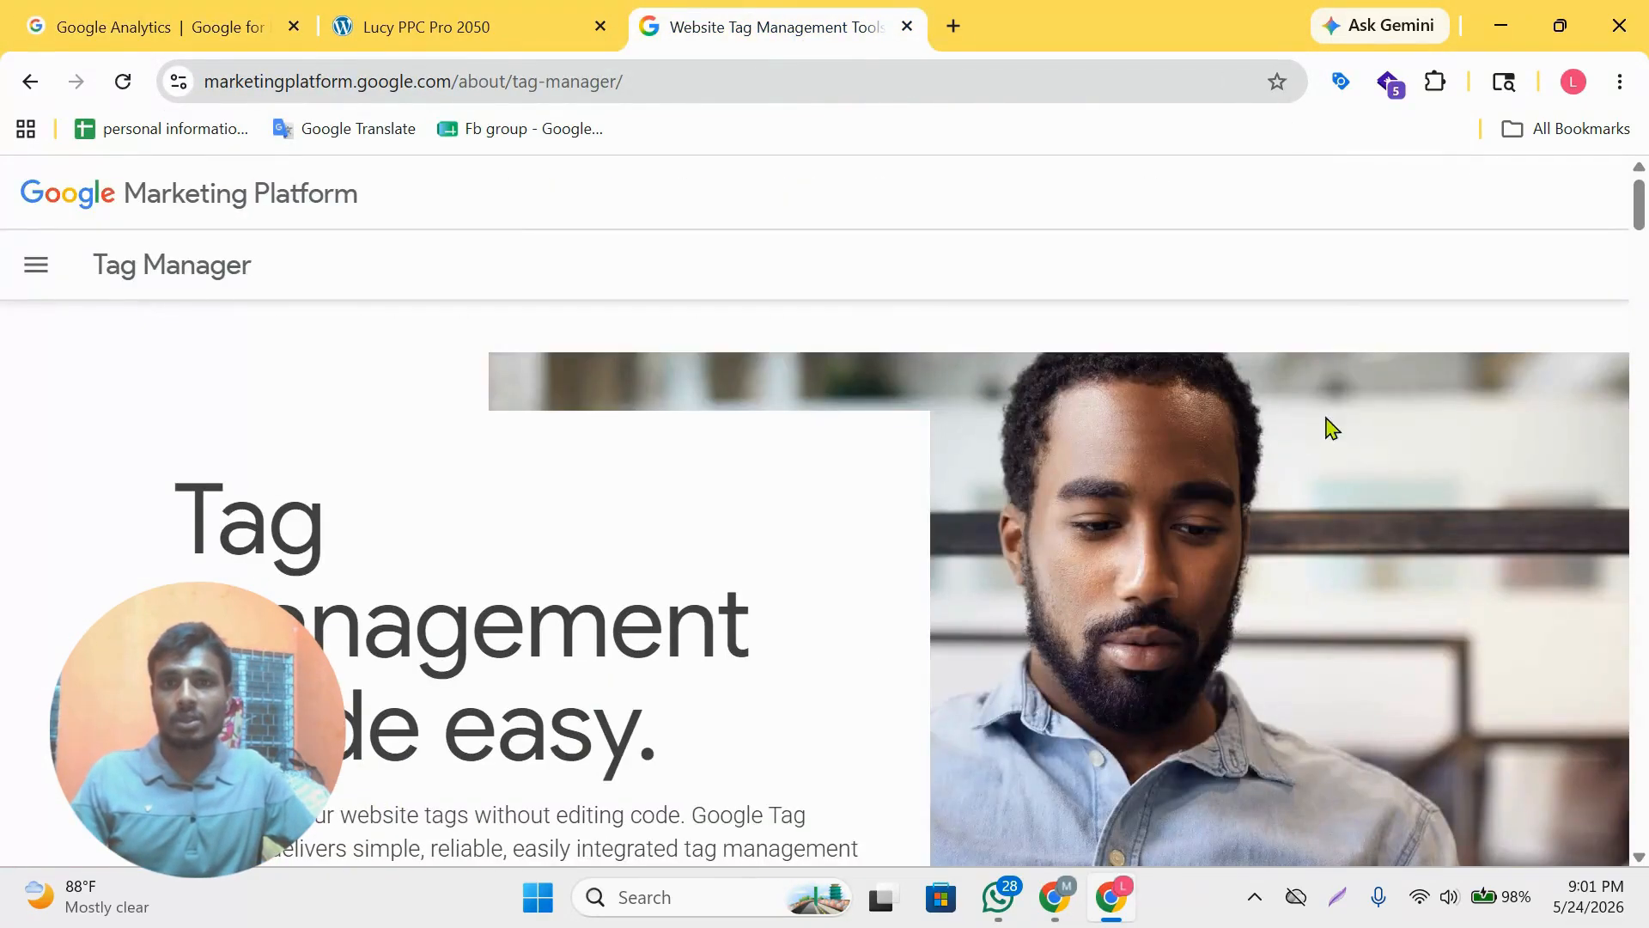
{"action": "scroll", "coordinate": [1331, 426], "scroll_direction": "down", "scroll_amount": 5}
{"action": "left_click", "coordinate": [276, 479]}
- Return to the Google Analytics developer page and go to Analytics from there
{"action": "left_click", "coordinate": [159, 26]}
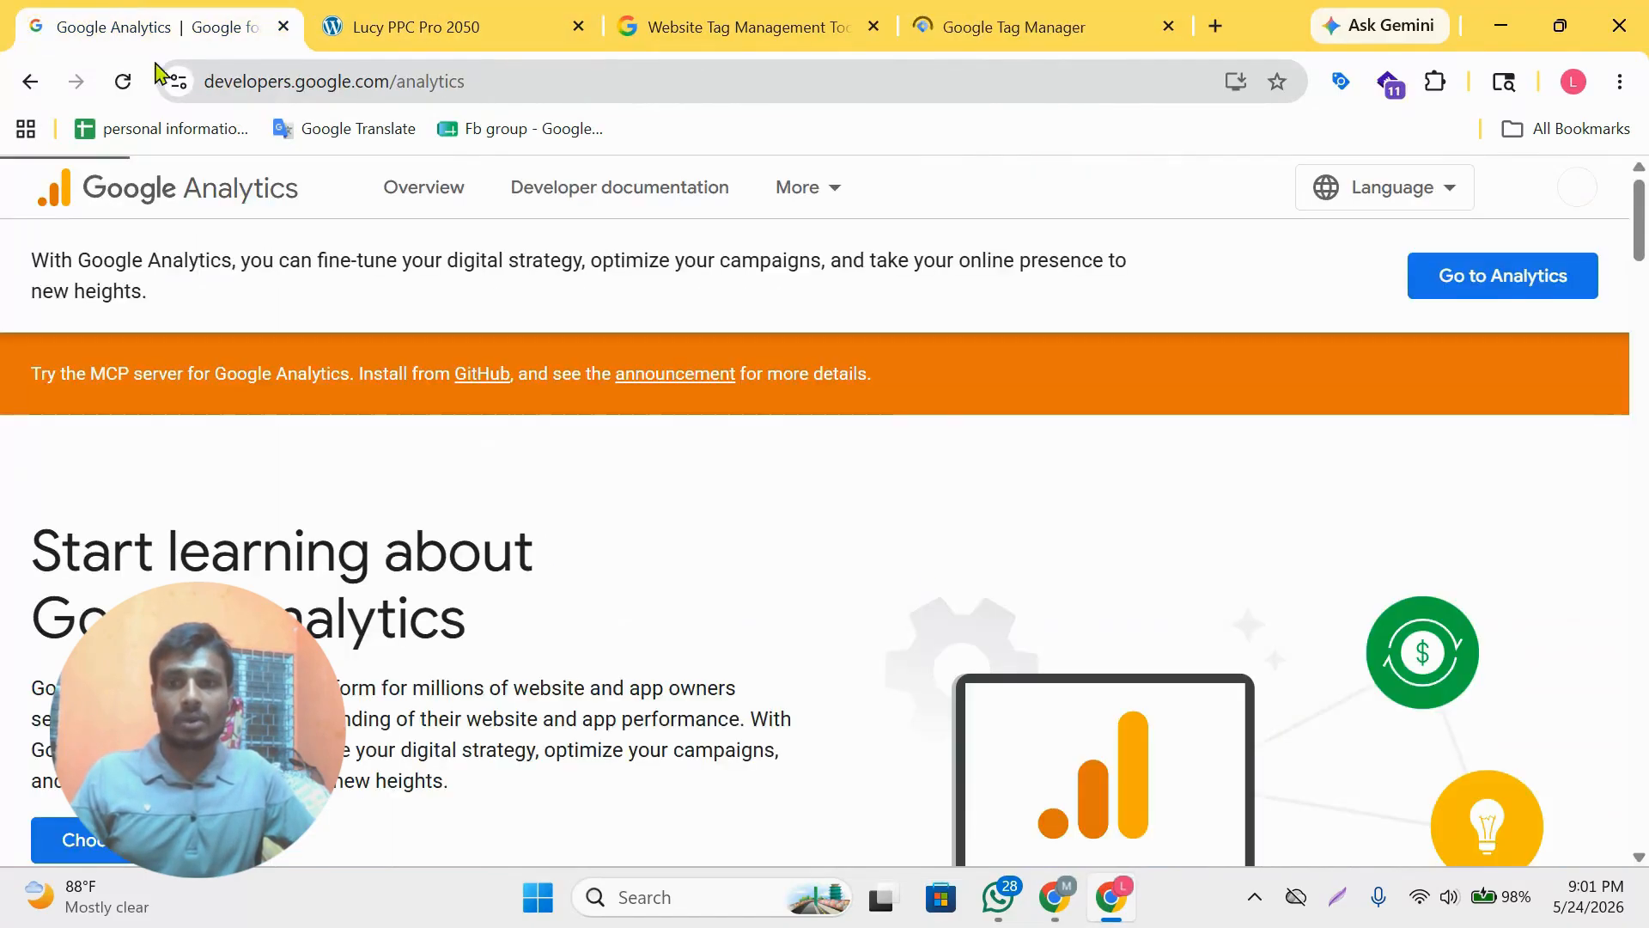
{"action": "left_click_drag", "start_coordinate": [81, 559], "coordinate": [567, 603]}
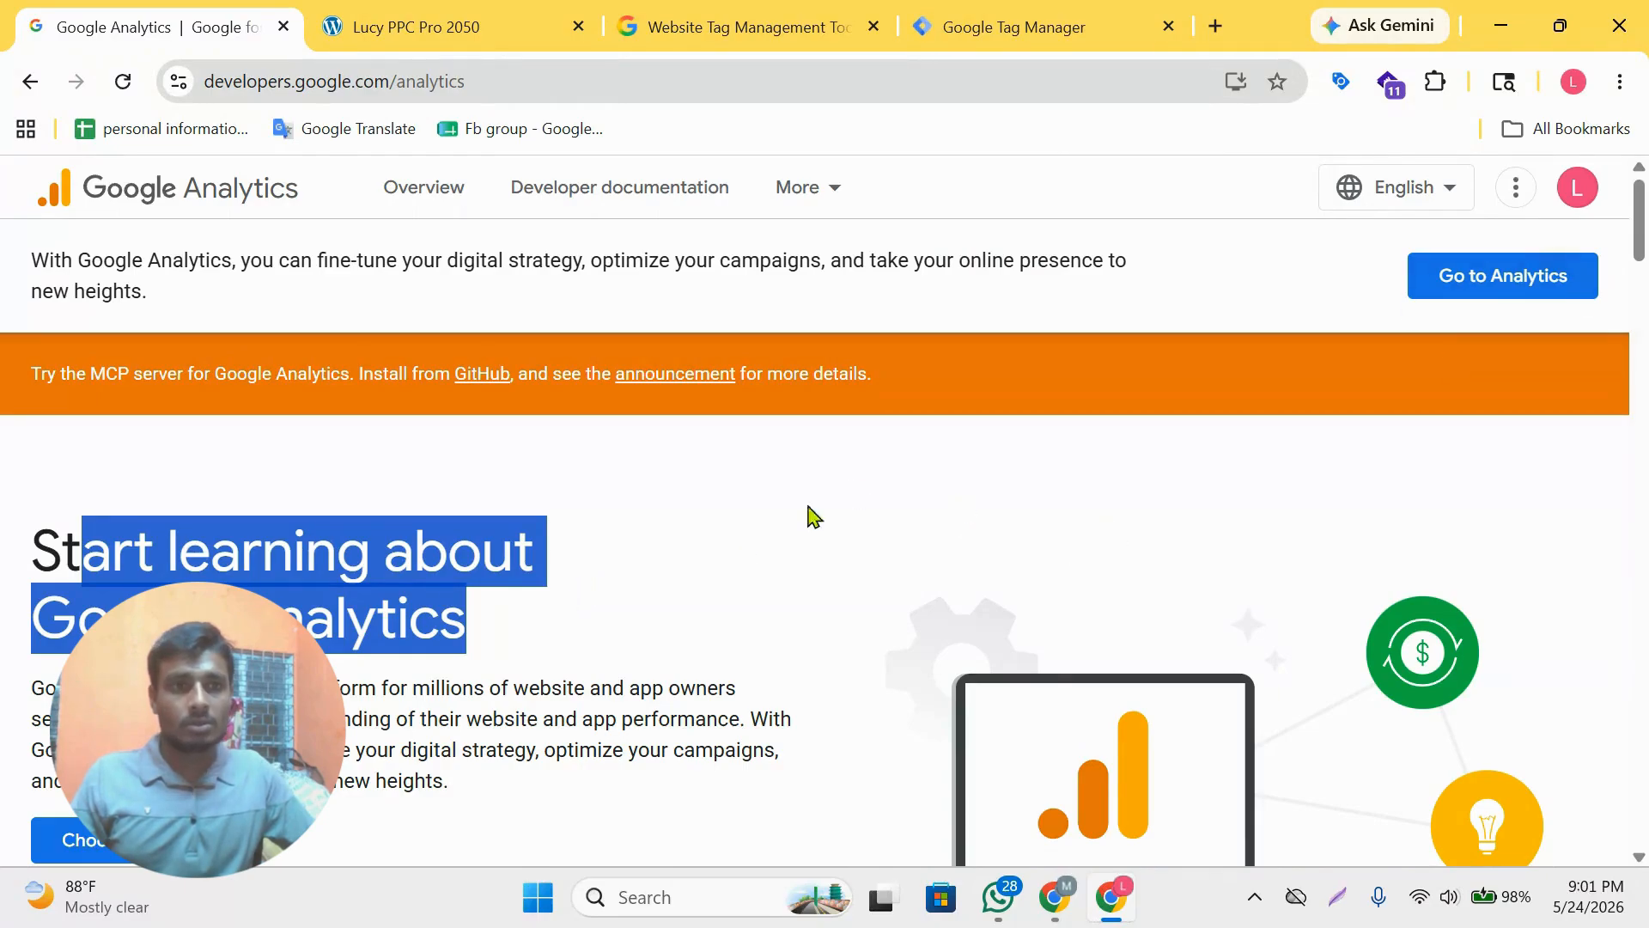
{"action": "left_click", "coordinate": [718, 576]}
{"action": "left_click", "coordinate": [1507, 294]}
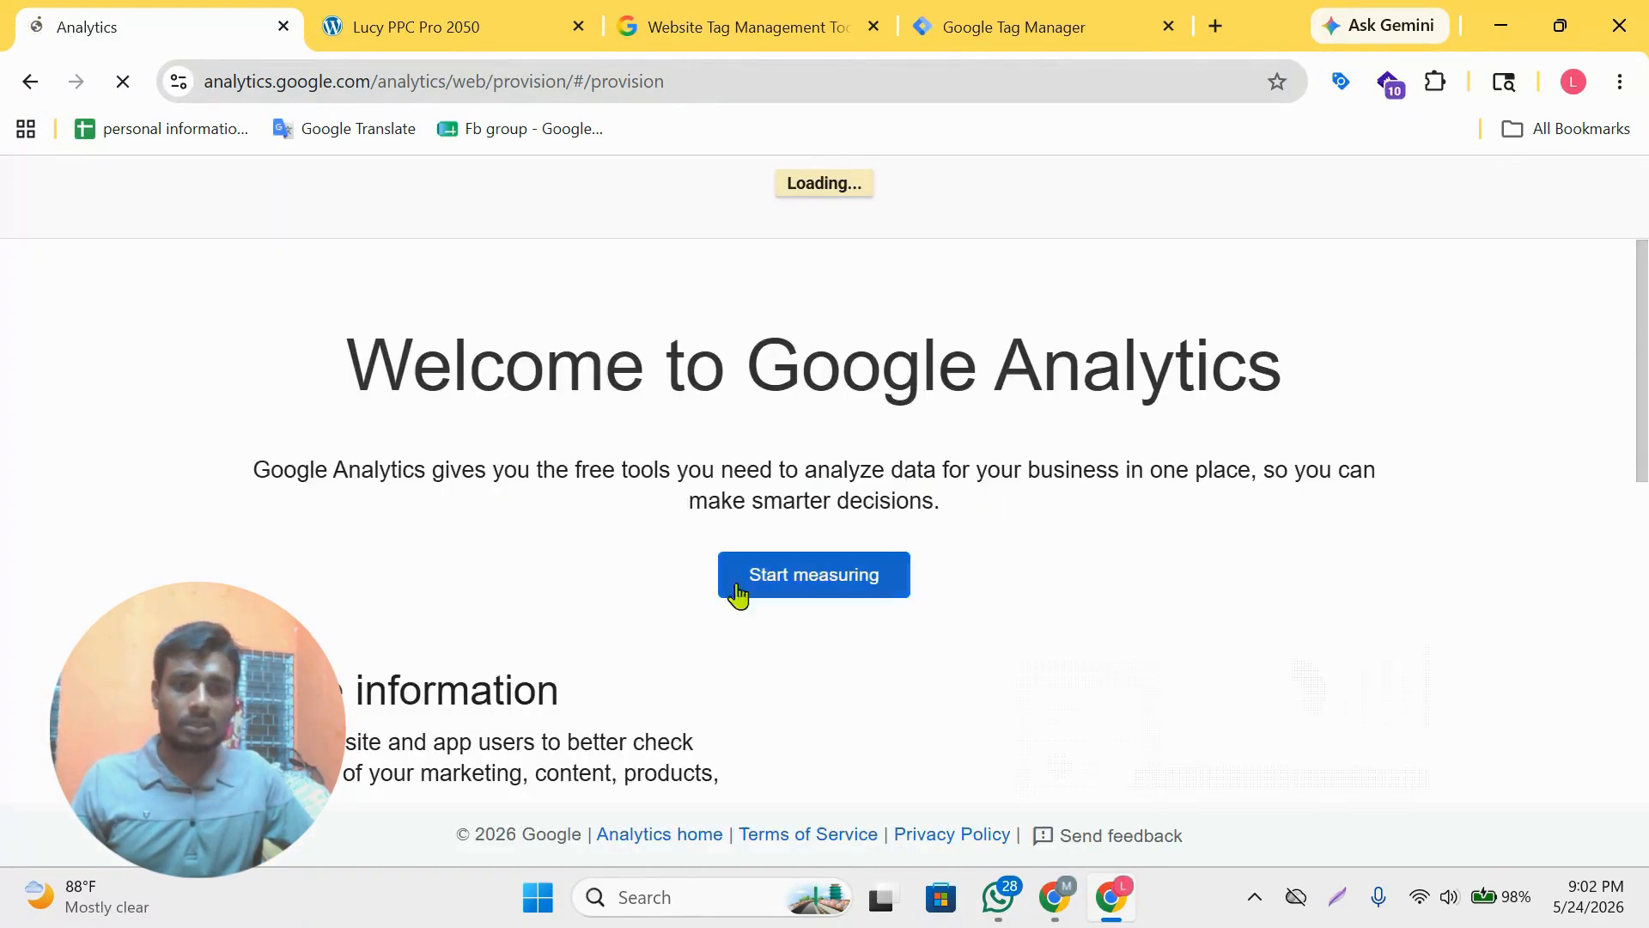
- Look through the Google Analytics welcome page and start measuring to open the account creation form
{"action": "left_click_drag", "start_coordinate": [309, 372], "coordinate": [1235, 368]}
{"action": "left_click", "coordinate": [1254, 412]}
{"action": "scroll", "coordinate": [1263, 428], "scroll_direction": "down", "scroll_amount": 3}
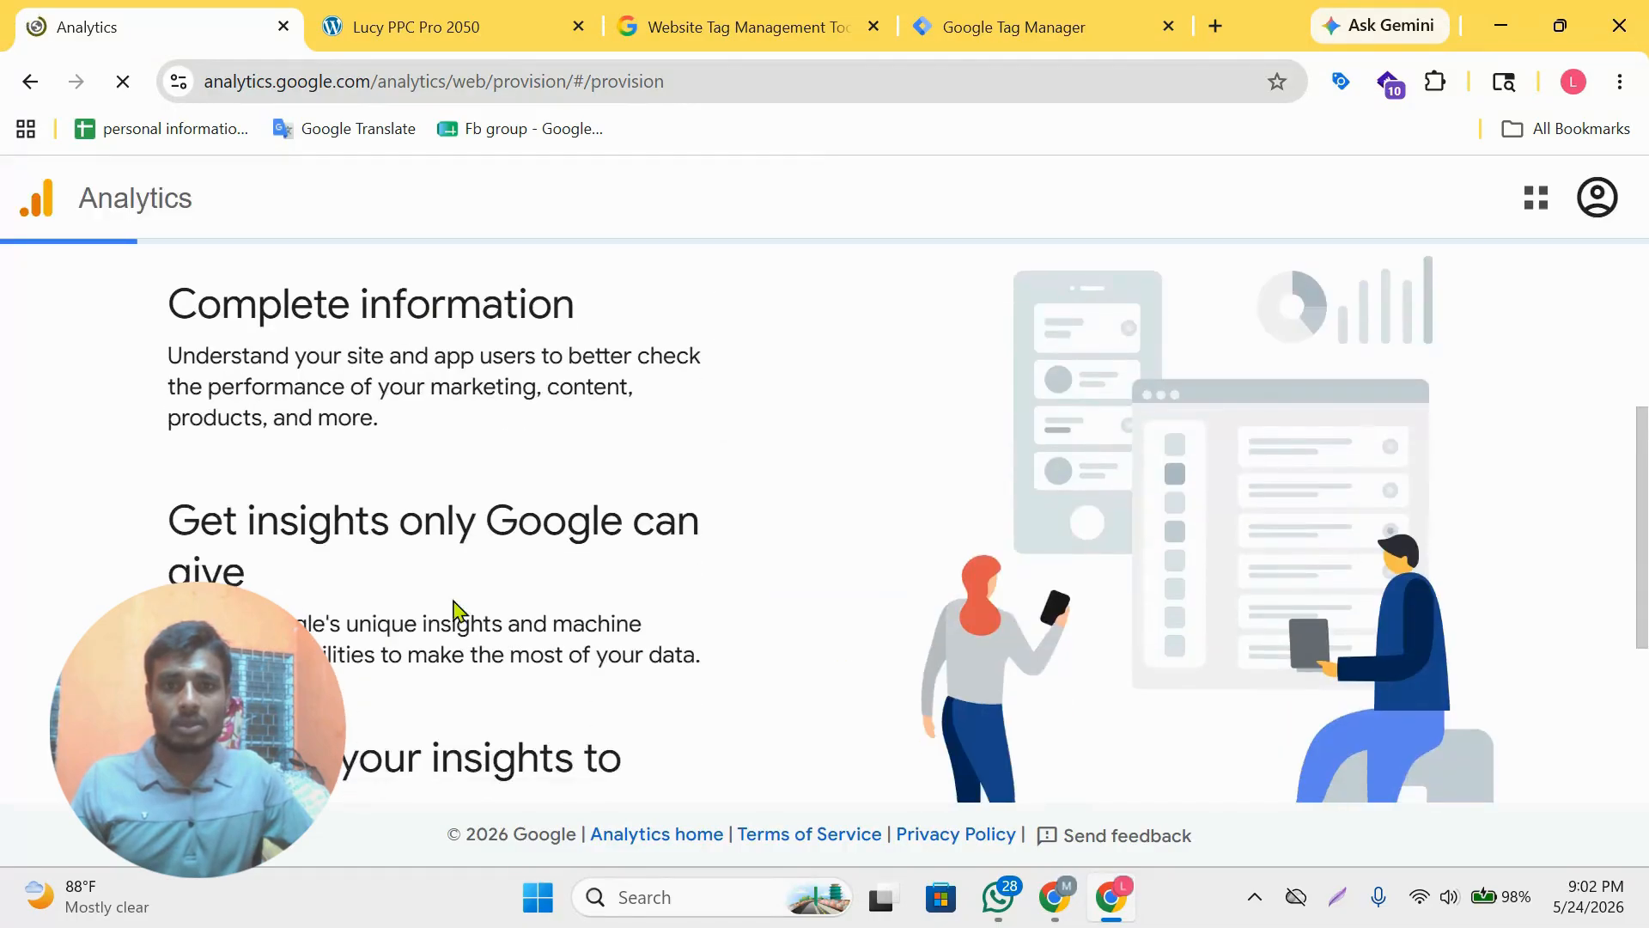
{"action": "scroll", "coordinate": [498, 611], "scroll_direction": "up", "scroll_amount": 3}
{"action": "scroll", "coordinate": [774, 532], "scroll_direction": "down", "scroll_amount": 5}
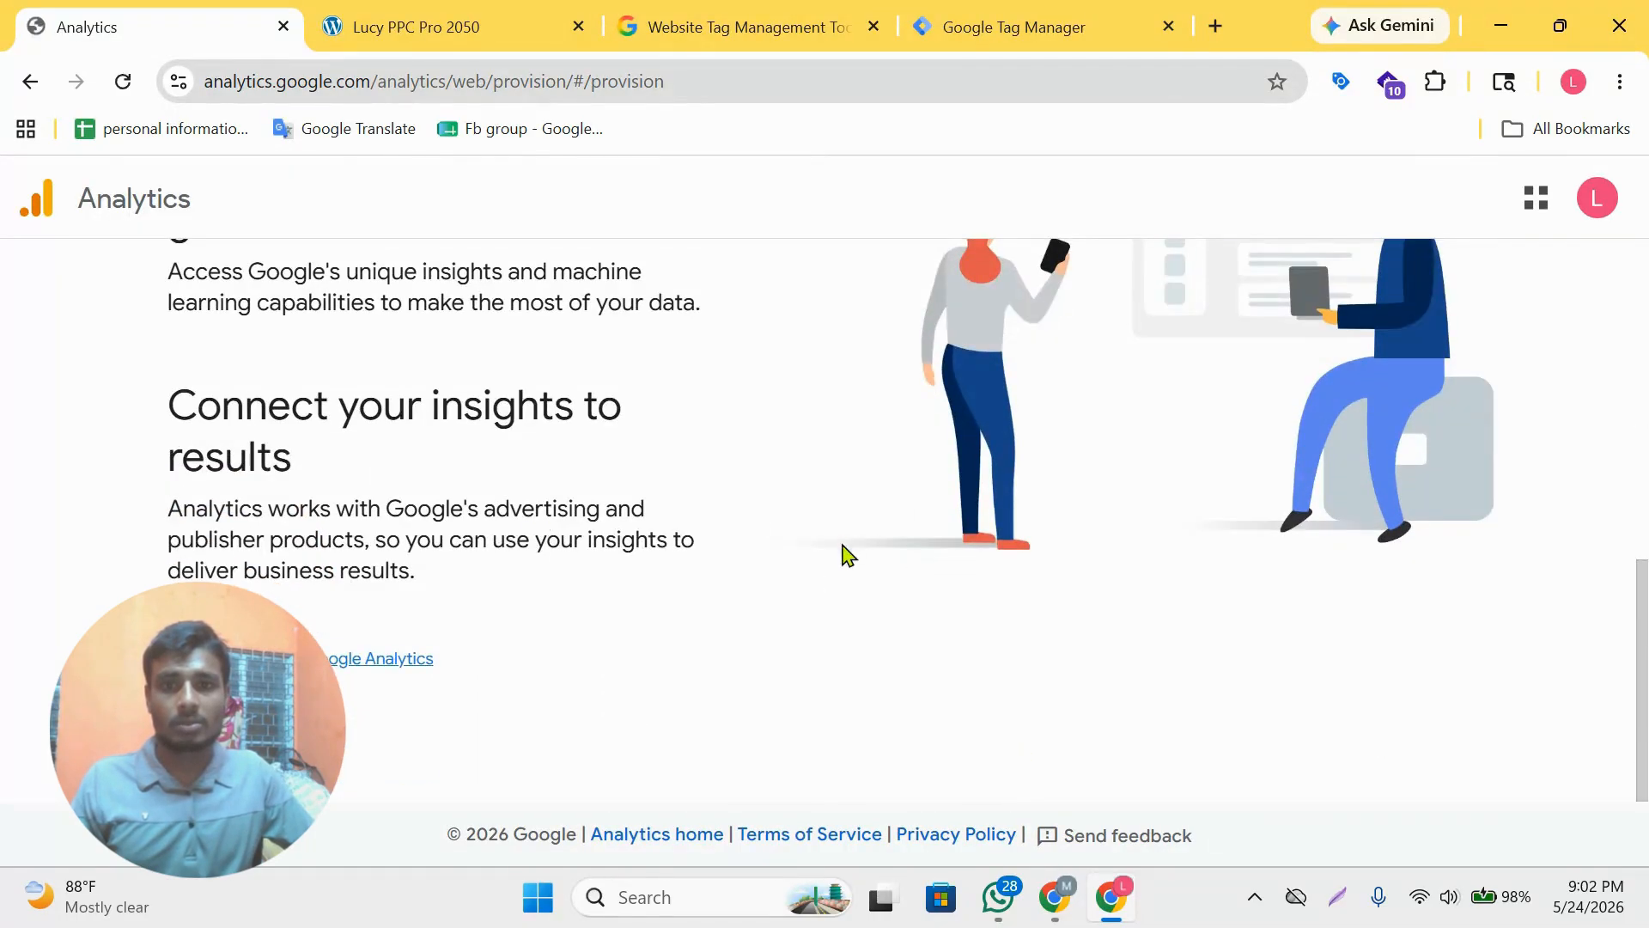
{"action": "scroll", "coordinate": [693, 526], "scroll_direction": "up", "scroll_amount": 5}
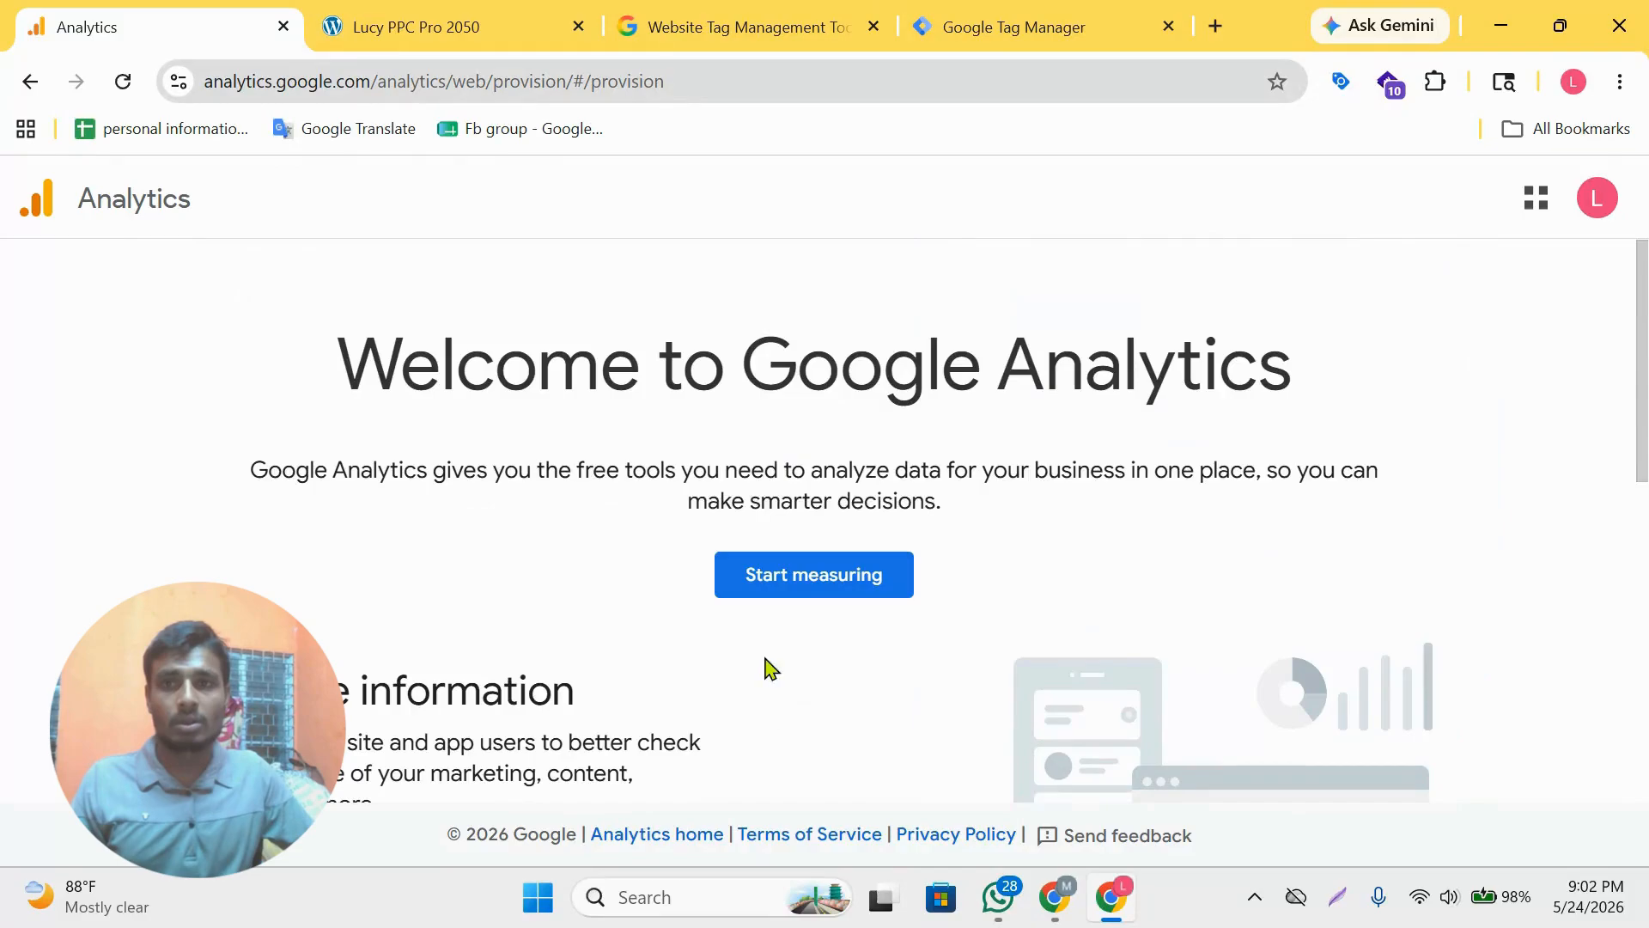
{"action": "left_click", "coordinate": [784, 582]}
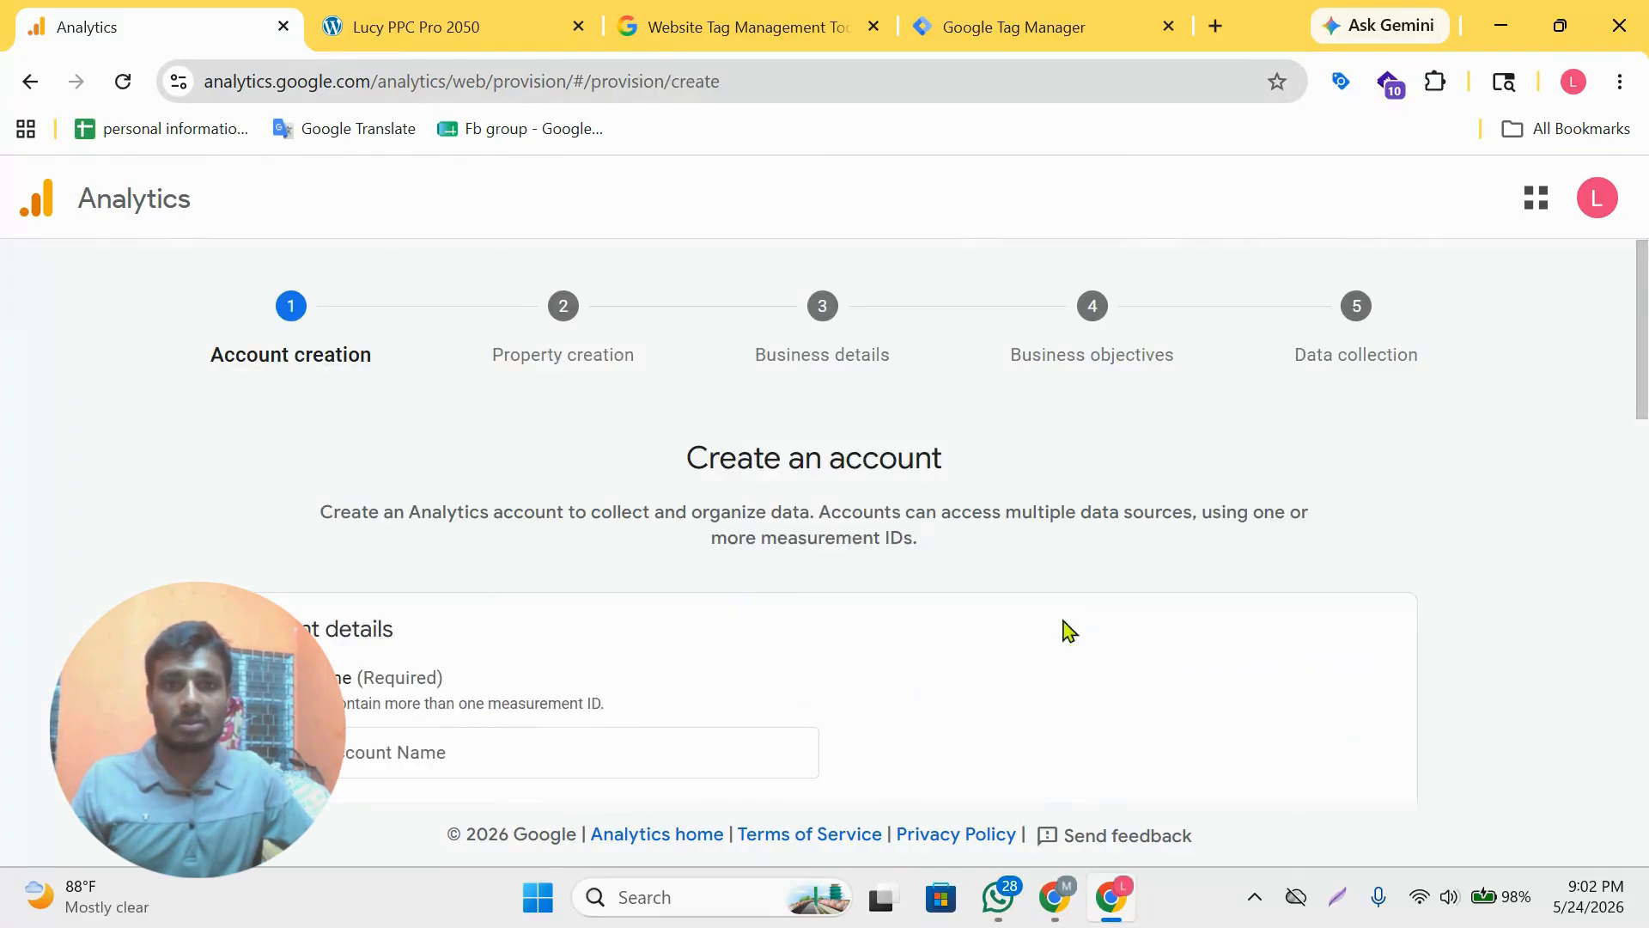
{"action": "left_click_drag", "start_coordinate": [681, 457], "coordinate": [1068, 453]}
{"action": "left_click", "coordinate": [1073, 457]}
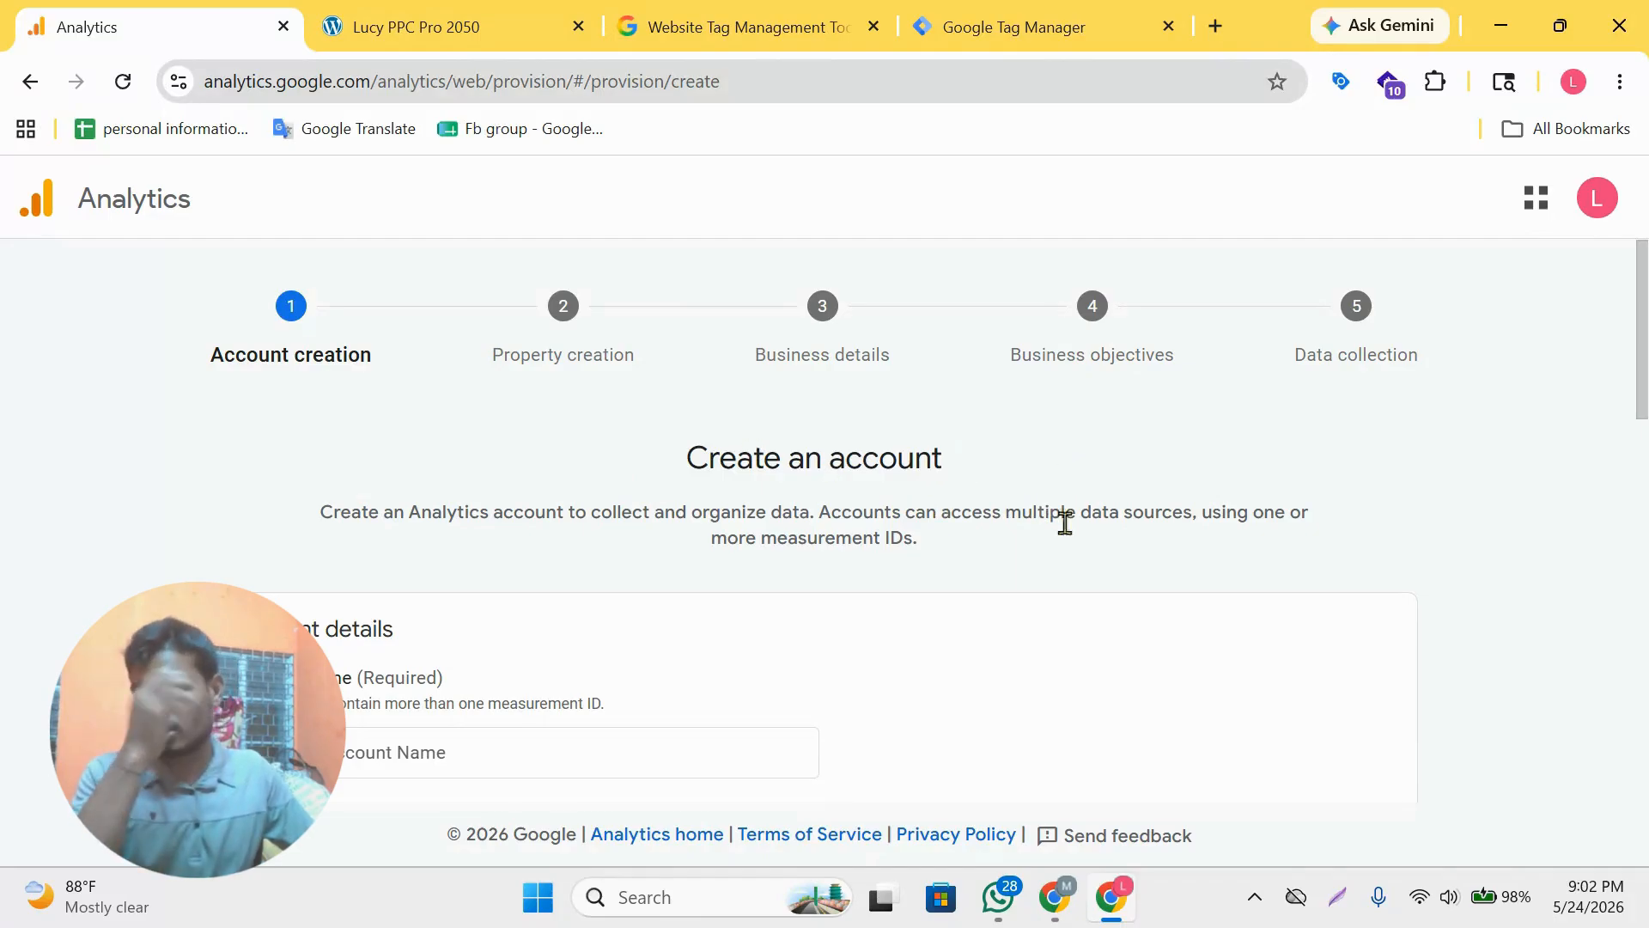
{"action": "left_click_drag", "start_coordinate": [686, 457], "coordinate": [1005, 460]}
{"action": "left_click", "coordinate": [1067, 471]}
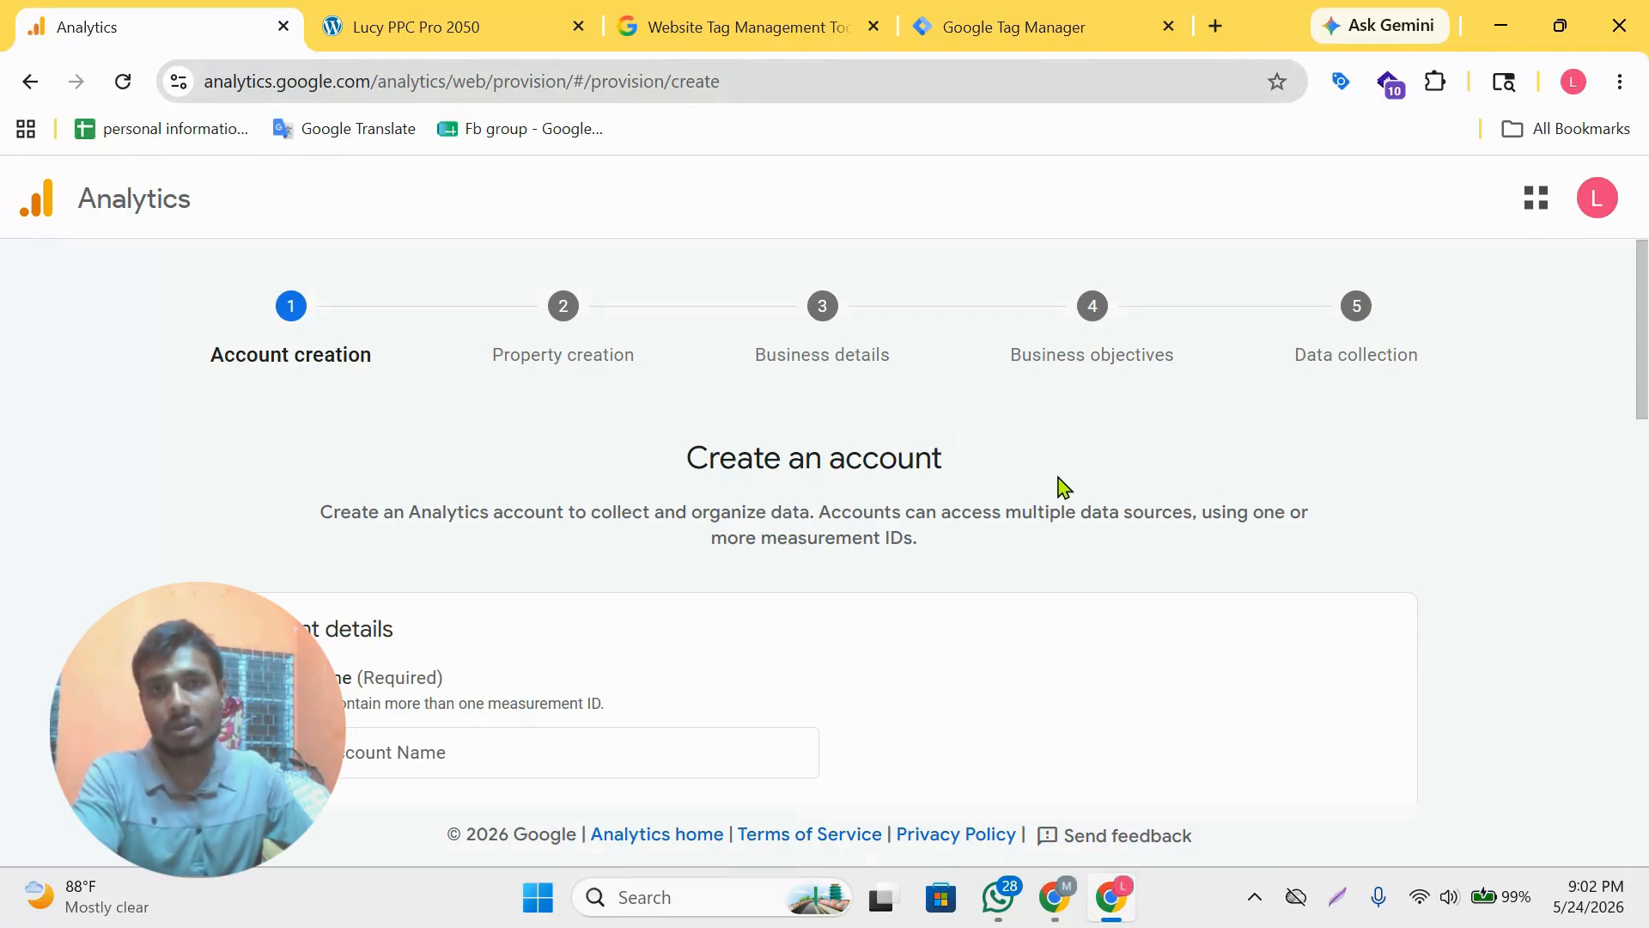
{"action": "scroll", "coordinate": [1151, 511], "scroll_direction": "down", "scroll_amount": 1}
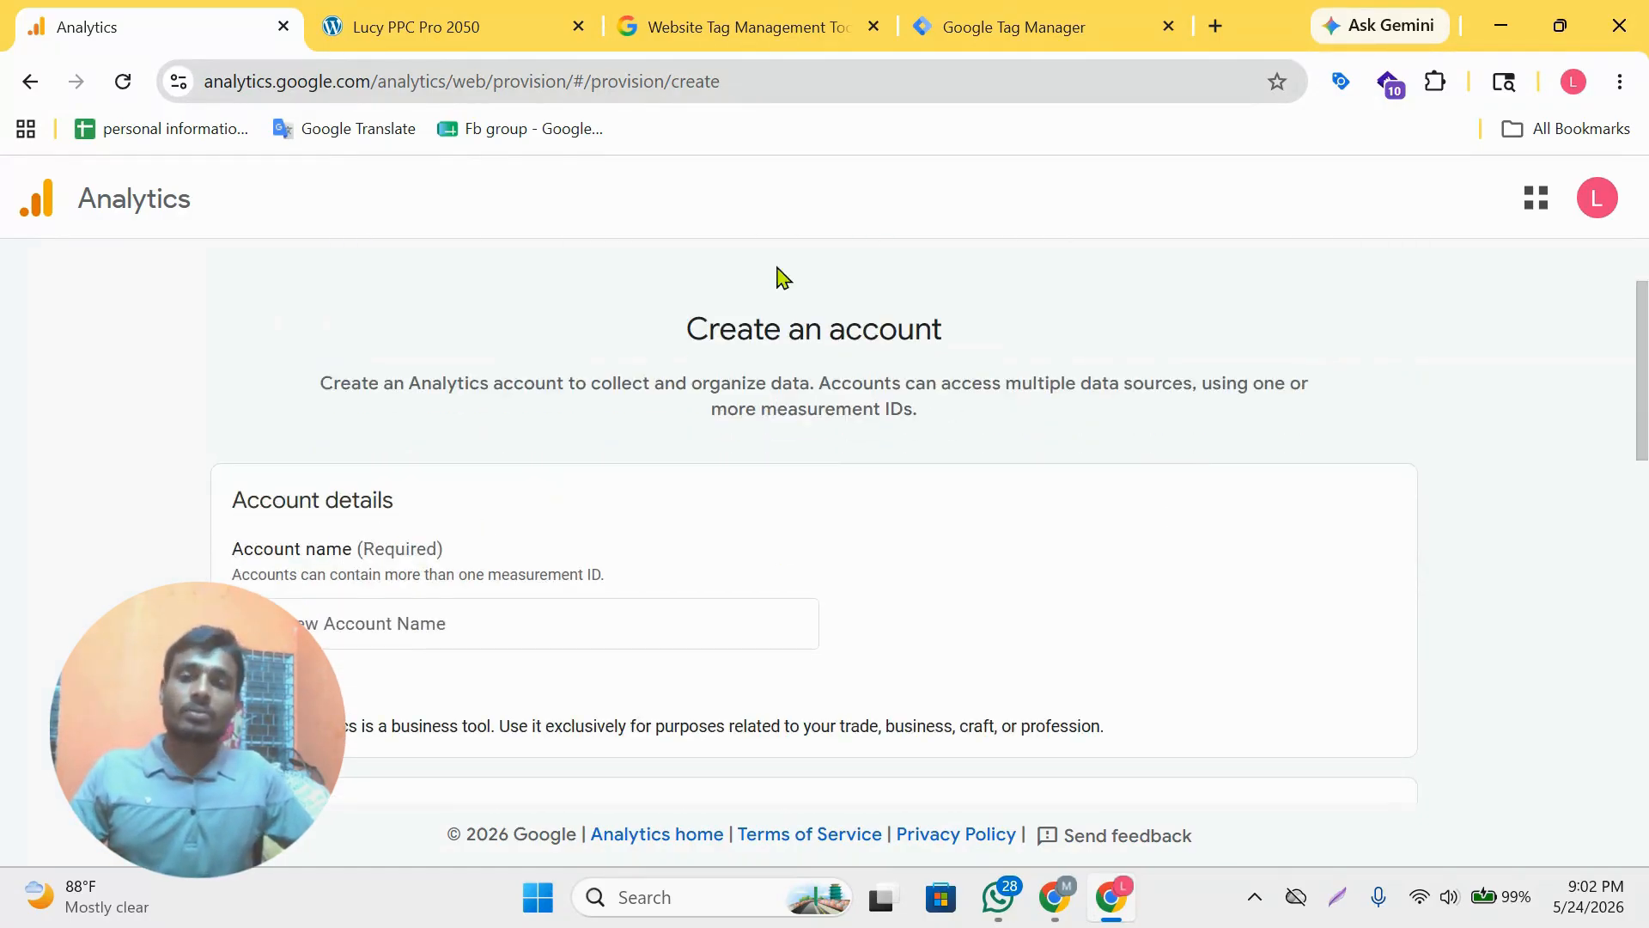
{"action": "left_click_drag", "start_coordinate": [632, 327], "coordinate": [1005, 327]}
- Enter PPC Master 2050 as the name of the new Analytics account
{"action": "scroll", "coordinate": [615, 600], "scroll_direction": "down", "scroll_amount": 3}
{"action": "left_click", "coordinate": [469, 362]}
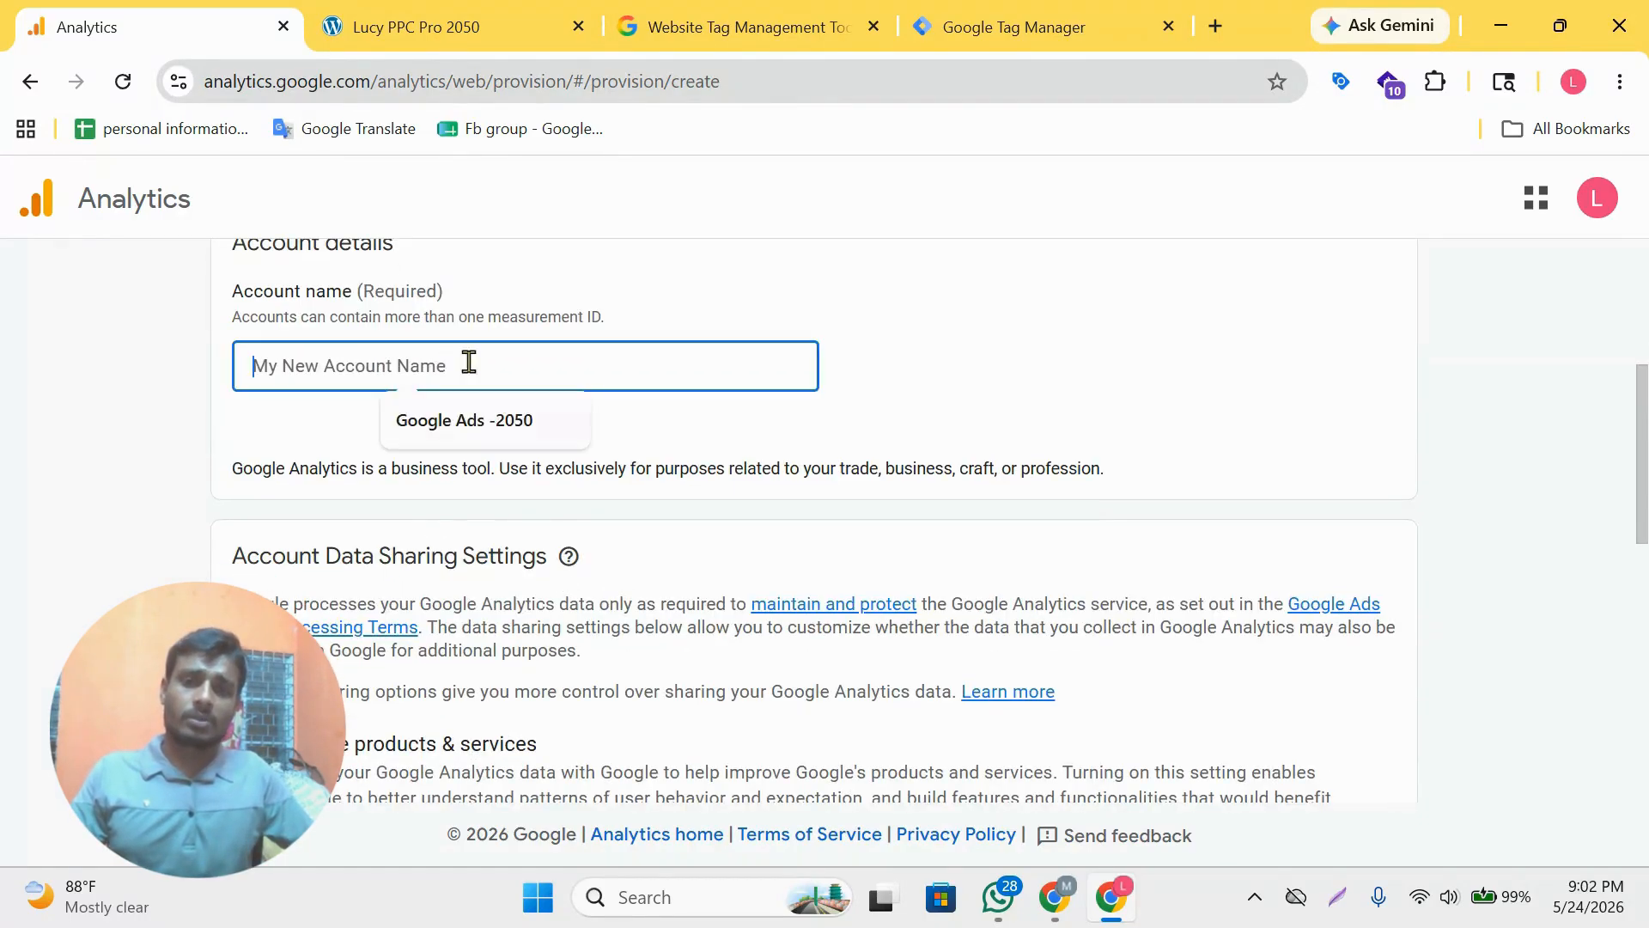
{"action": "scroll", "coordinate": [711, 452], "scroll_direction": "up", "scroll_amount": 1}
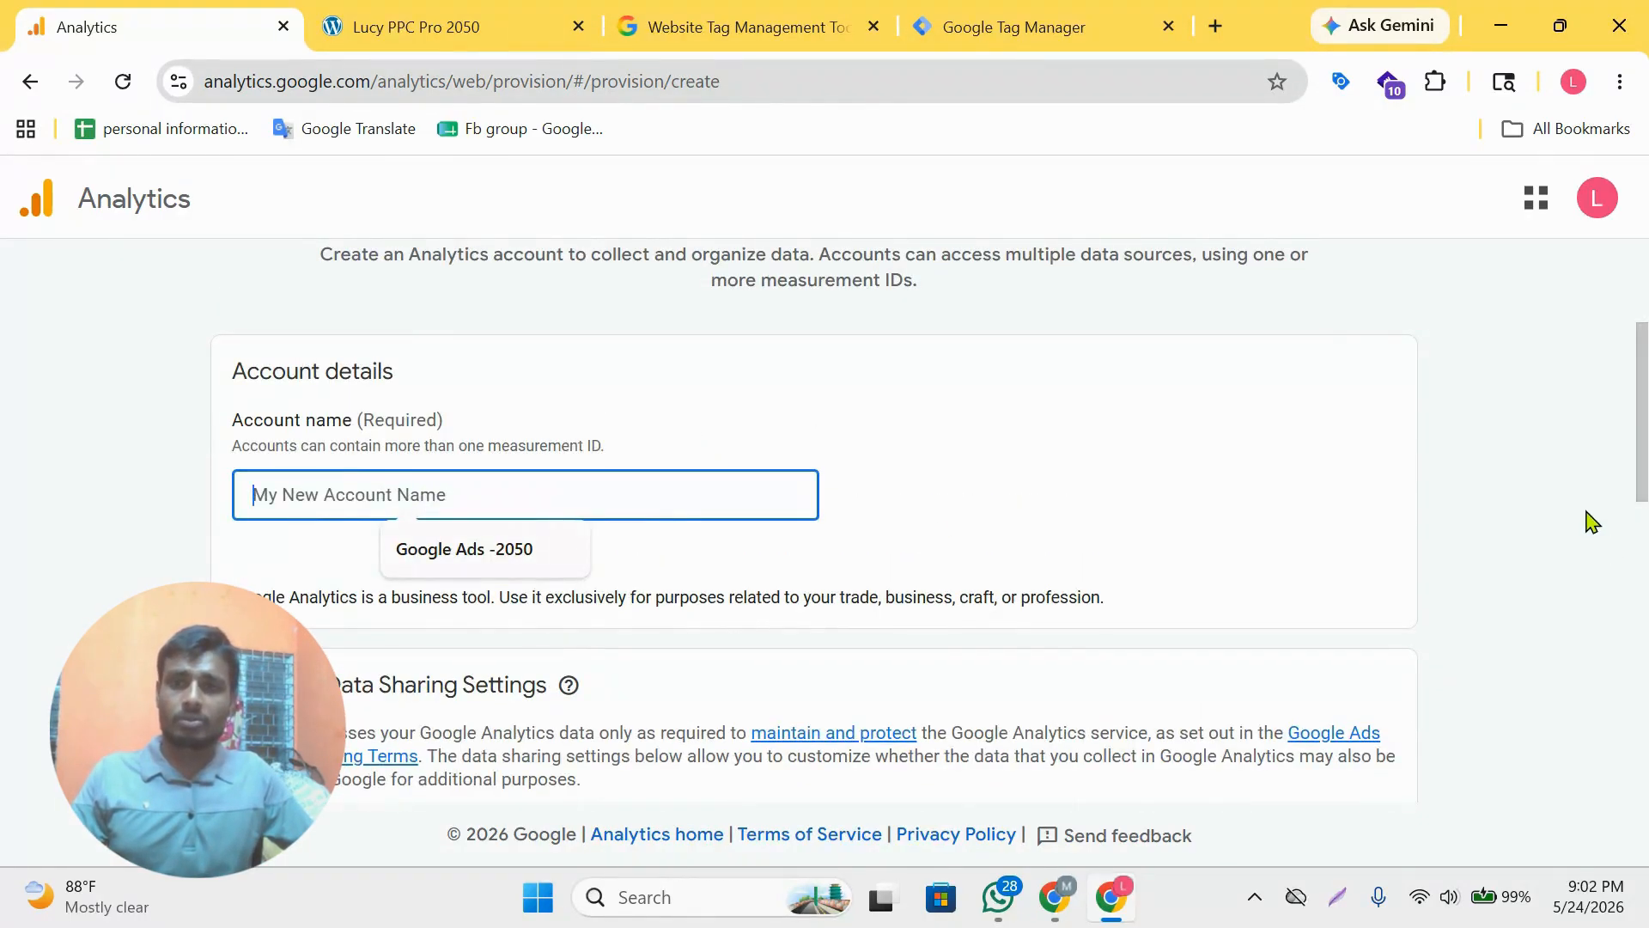
{"action": "type", "text": "Ma"}
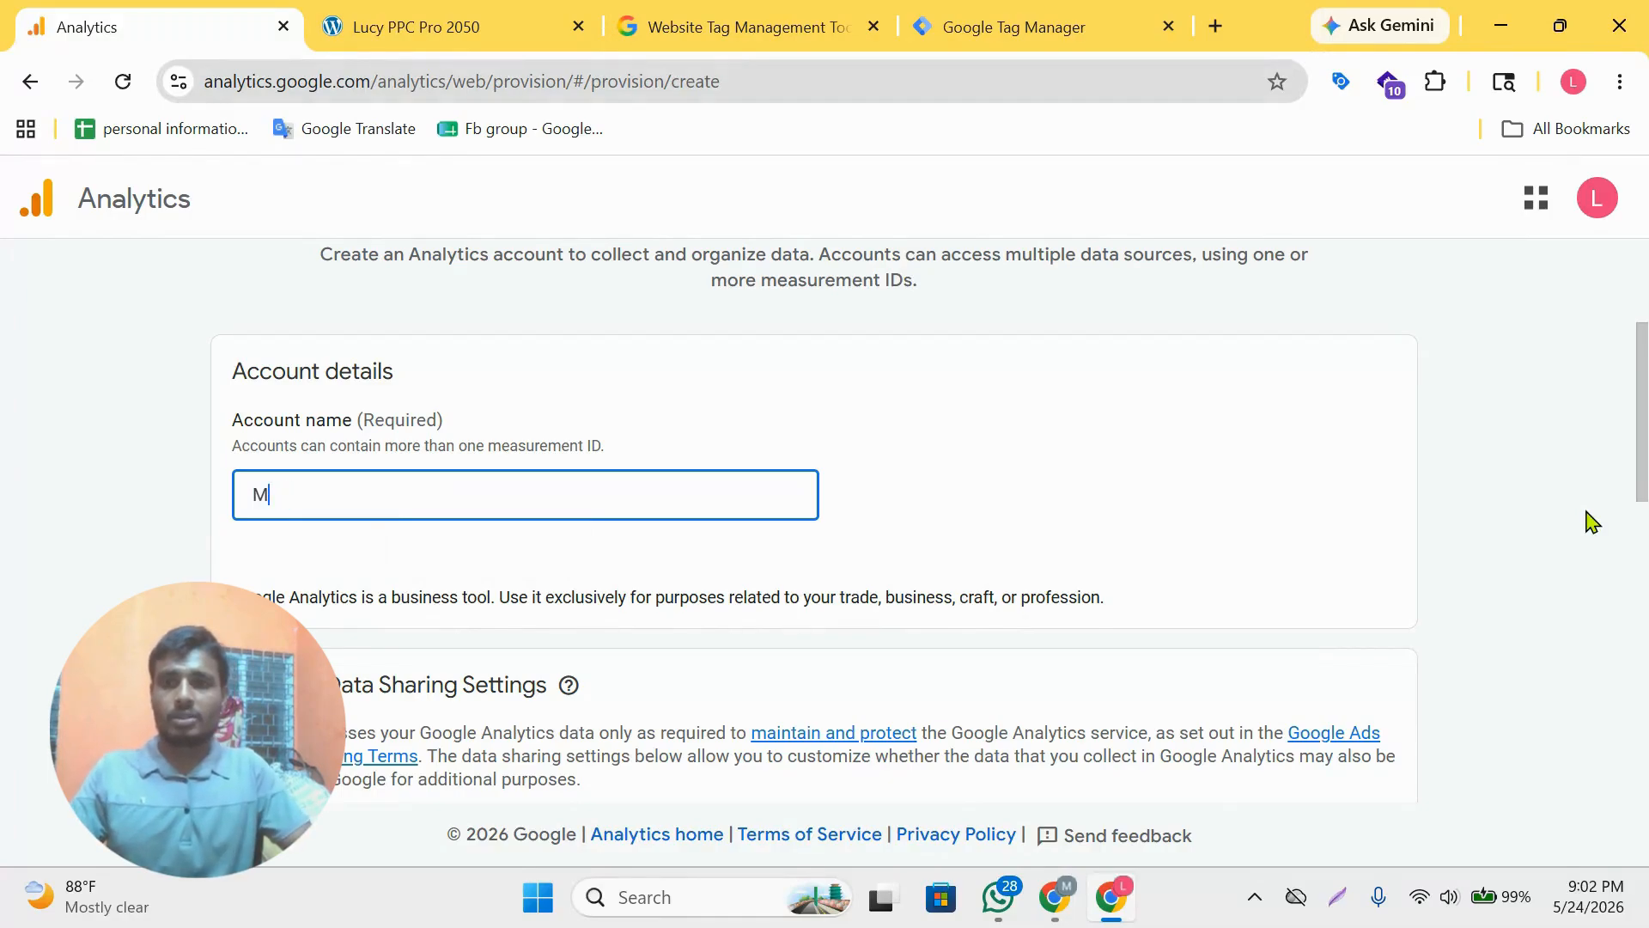
{"action": "key", "text": "BackSpace"}
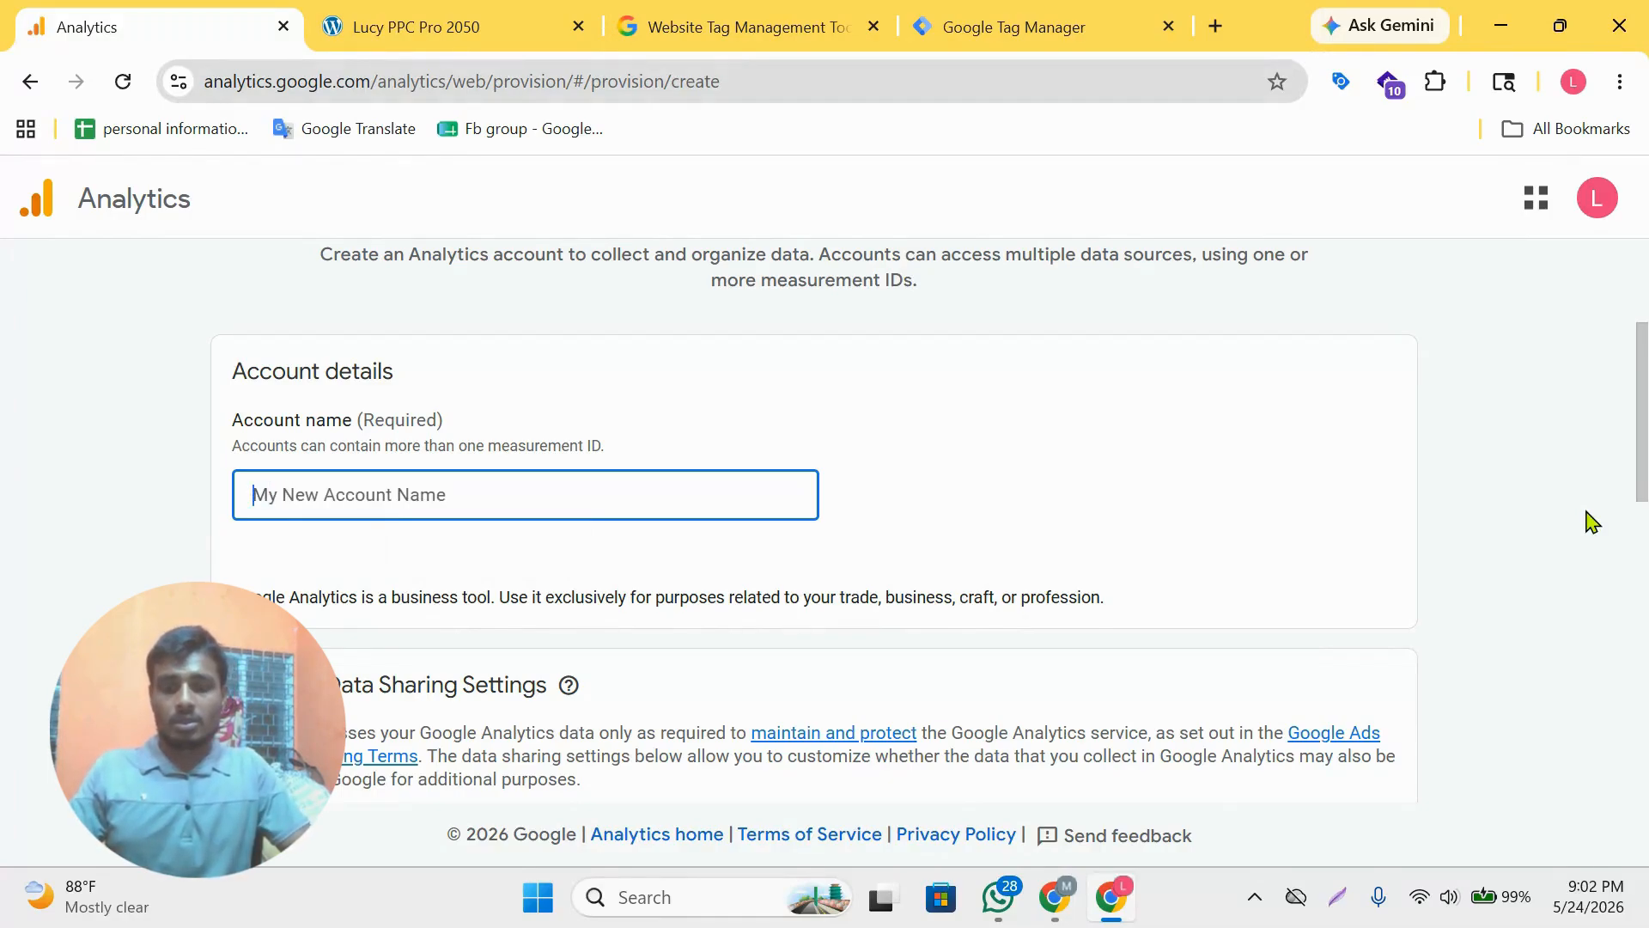
{"action": "type", "text": "PPX"}
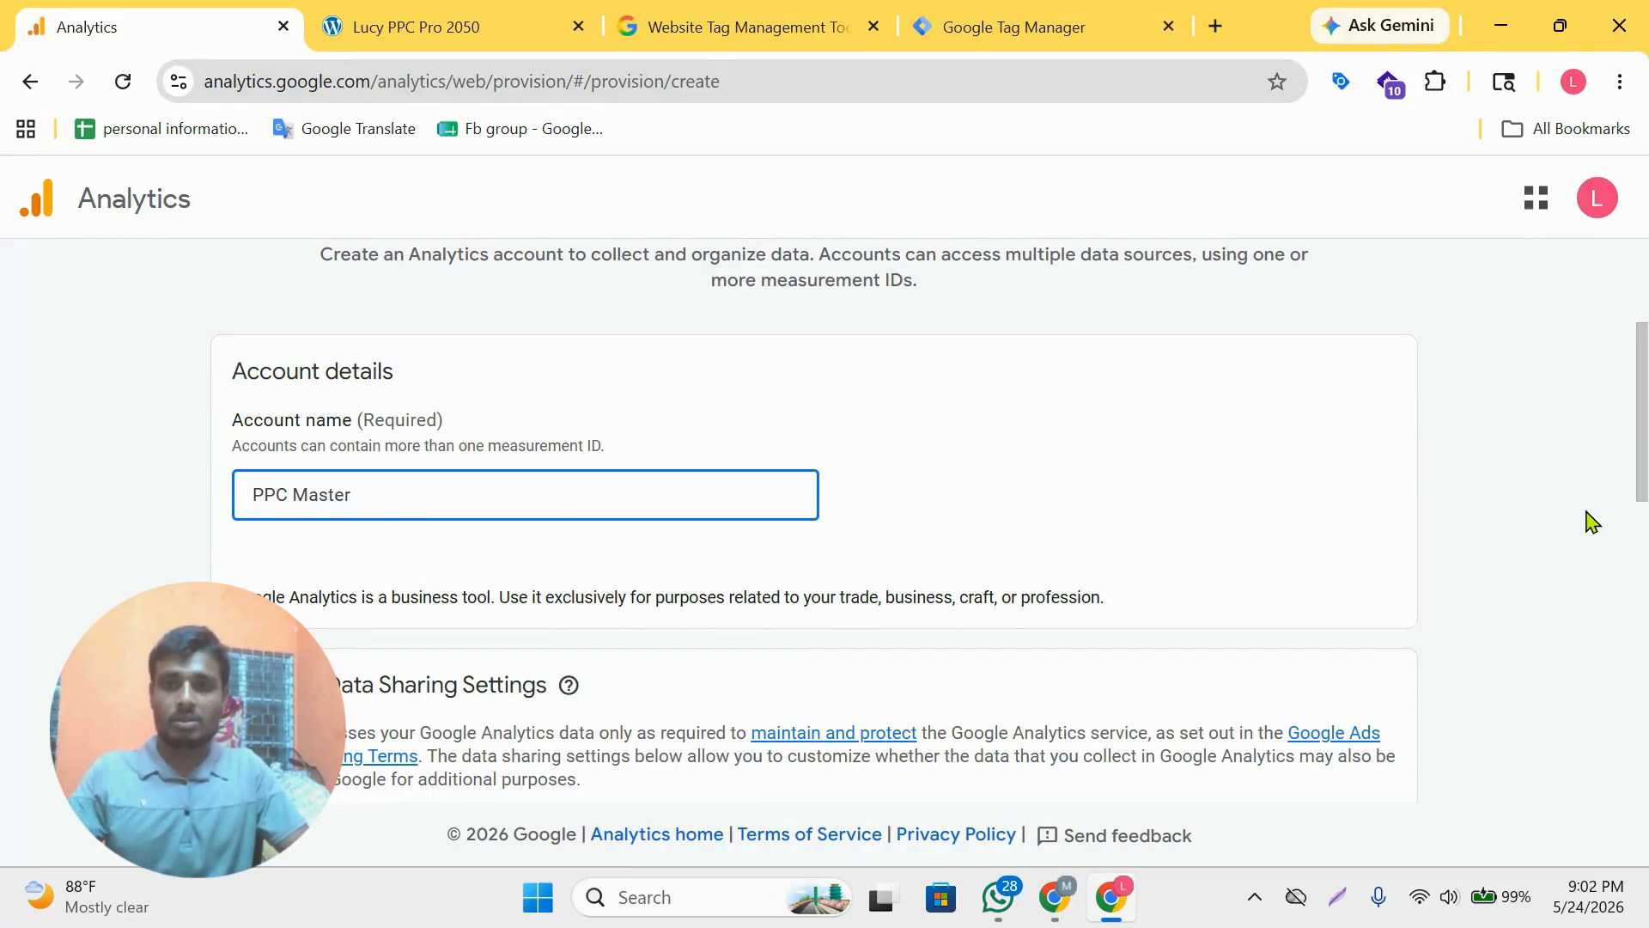
{"action": "type", "text": " Master 2050"}
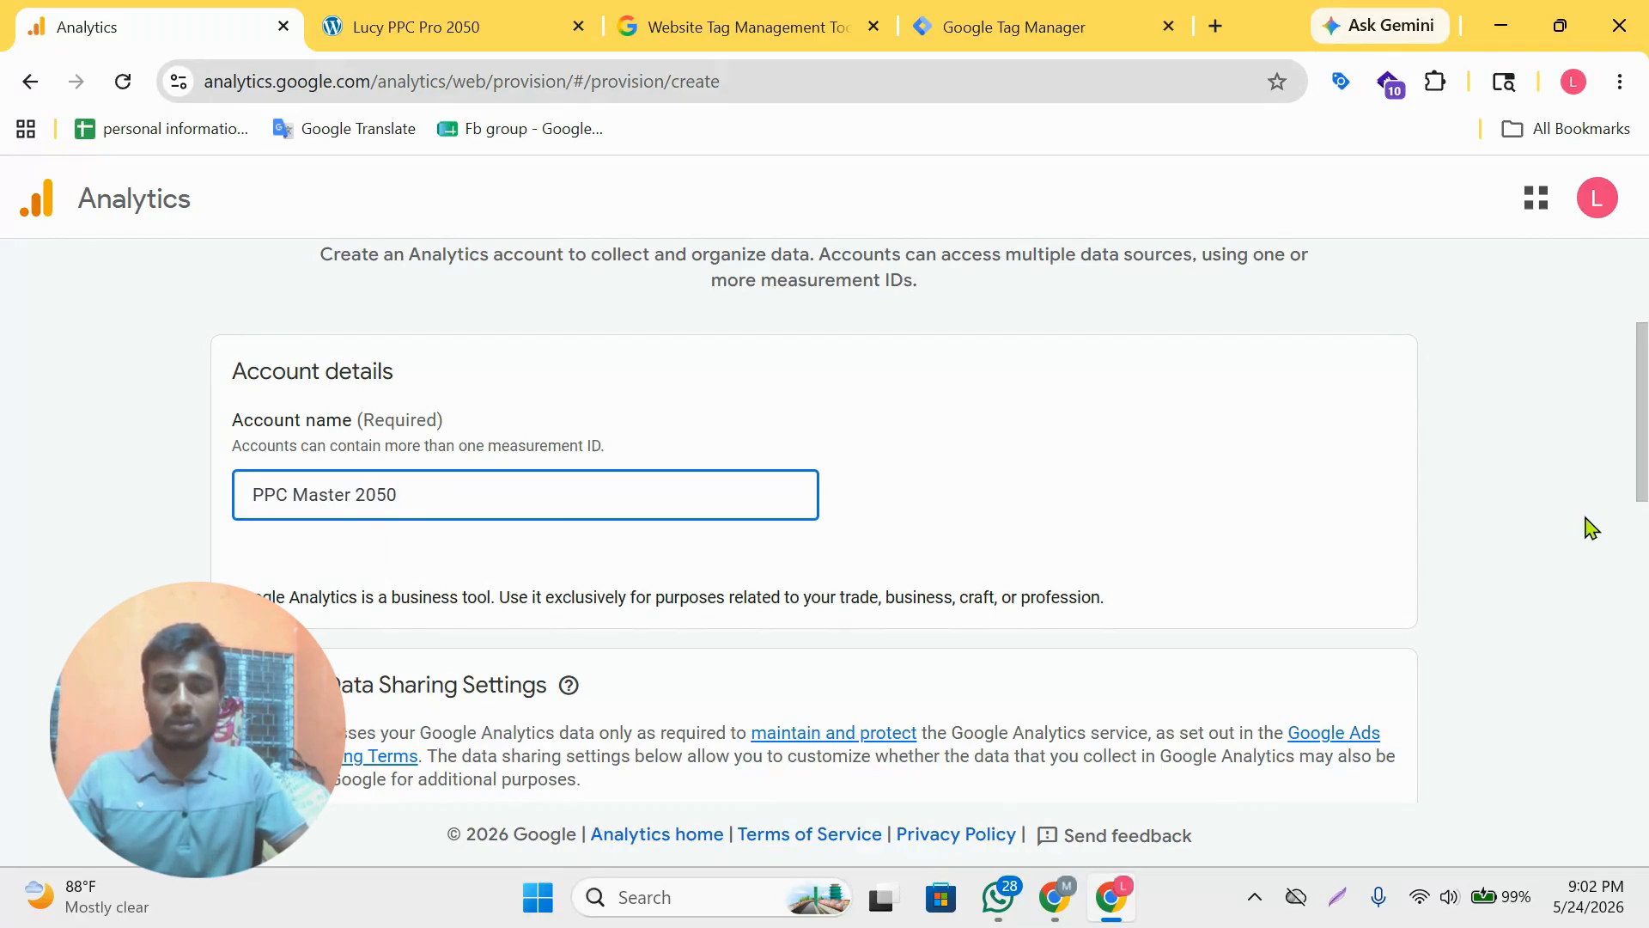
- Review the Account Data Sharing Settings and proceed to property creation
{"action": "scroll", "coordinate": [971, 481], "scroll_direction": "down", "scroll_amount": 5}
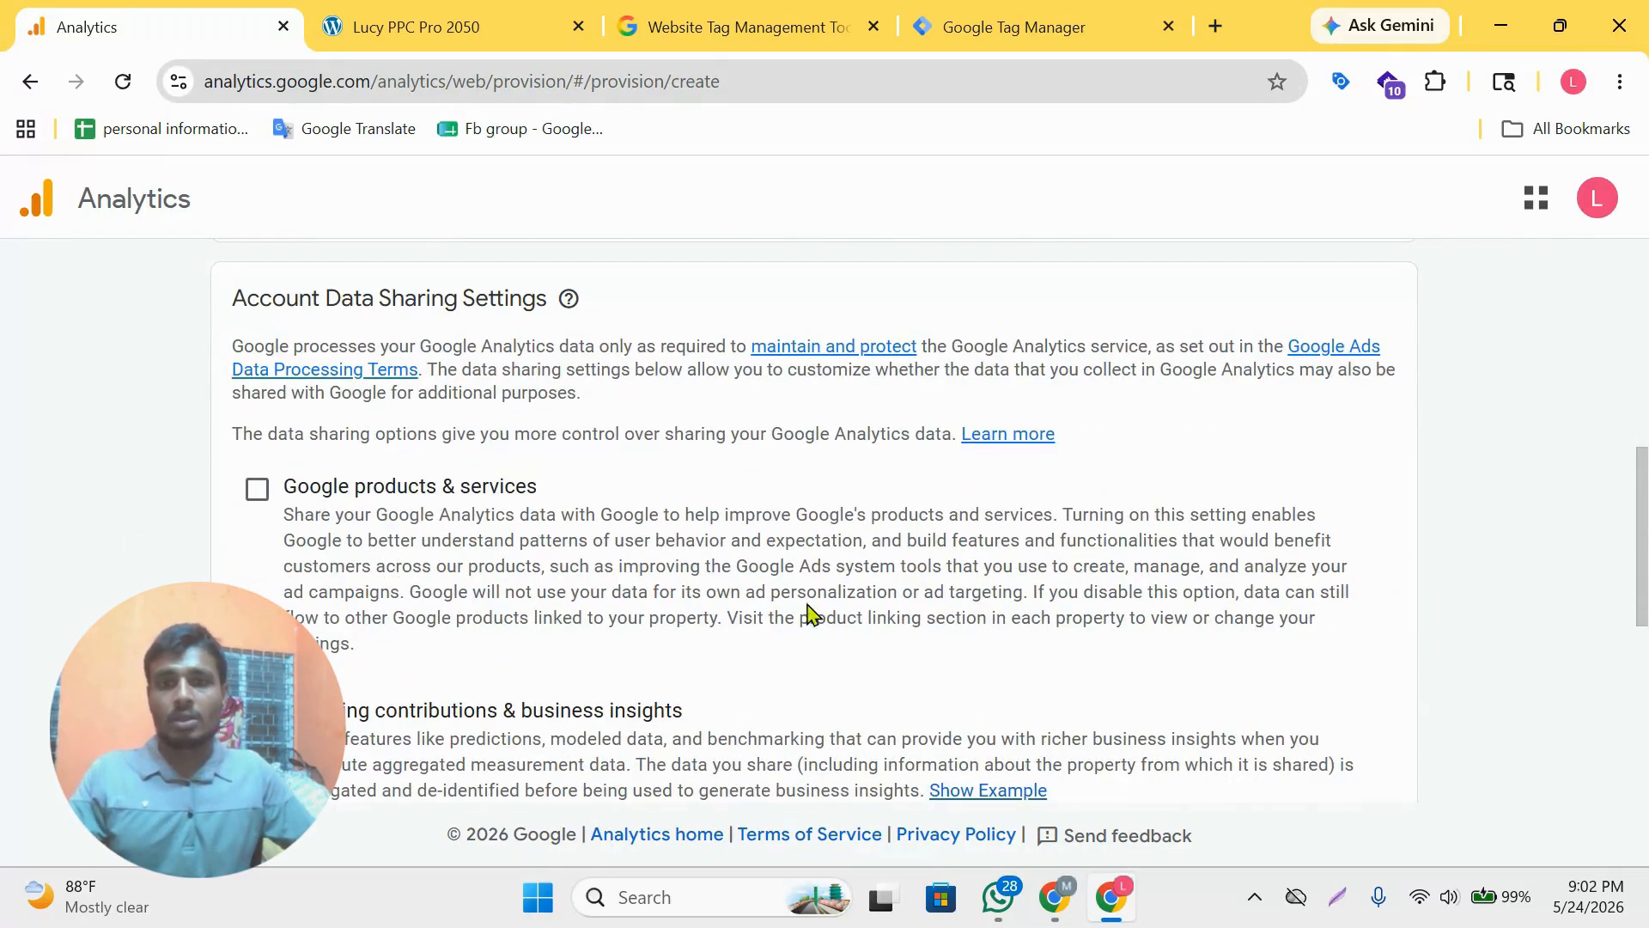
{"action": "scroll", "coordinate": [810, 616], "scroll_direction": "up", "scroll_amount": 2}
{"action": "scroll", "coordinate": [515, 506], "scroll_direction": "down", "scroll_amount": 2}
{"action": "scroll", "coordinate": [754, 608], "scroll_direction": "down", "scroll_amount": 1}
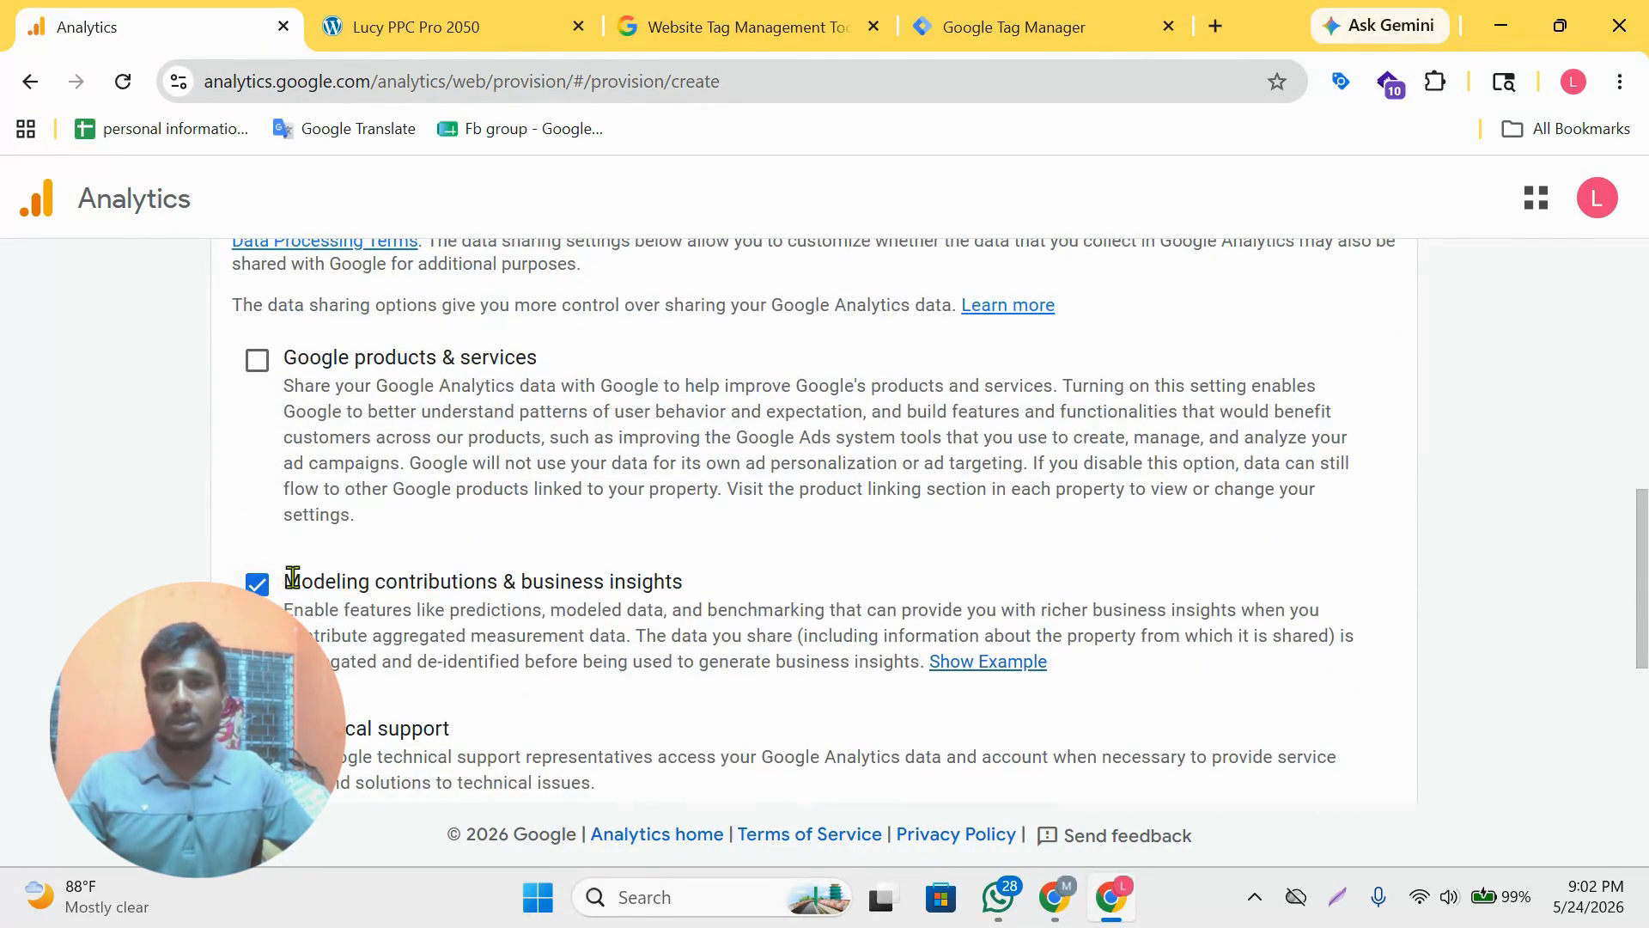
{"action": "scroll", "coordinate": [293, 578], "scroll_direction": "down", "scroll_amount": 3}
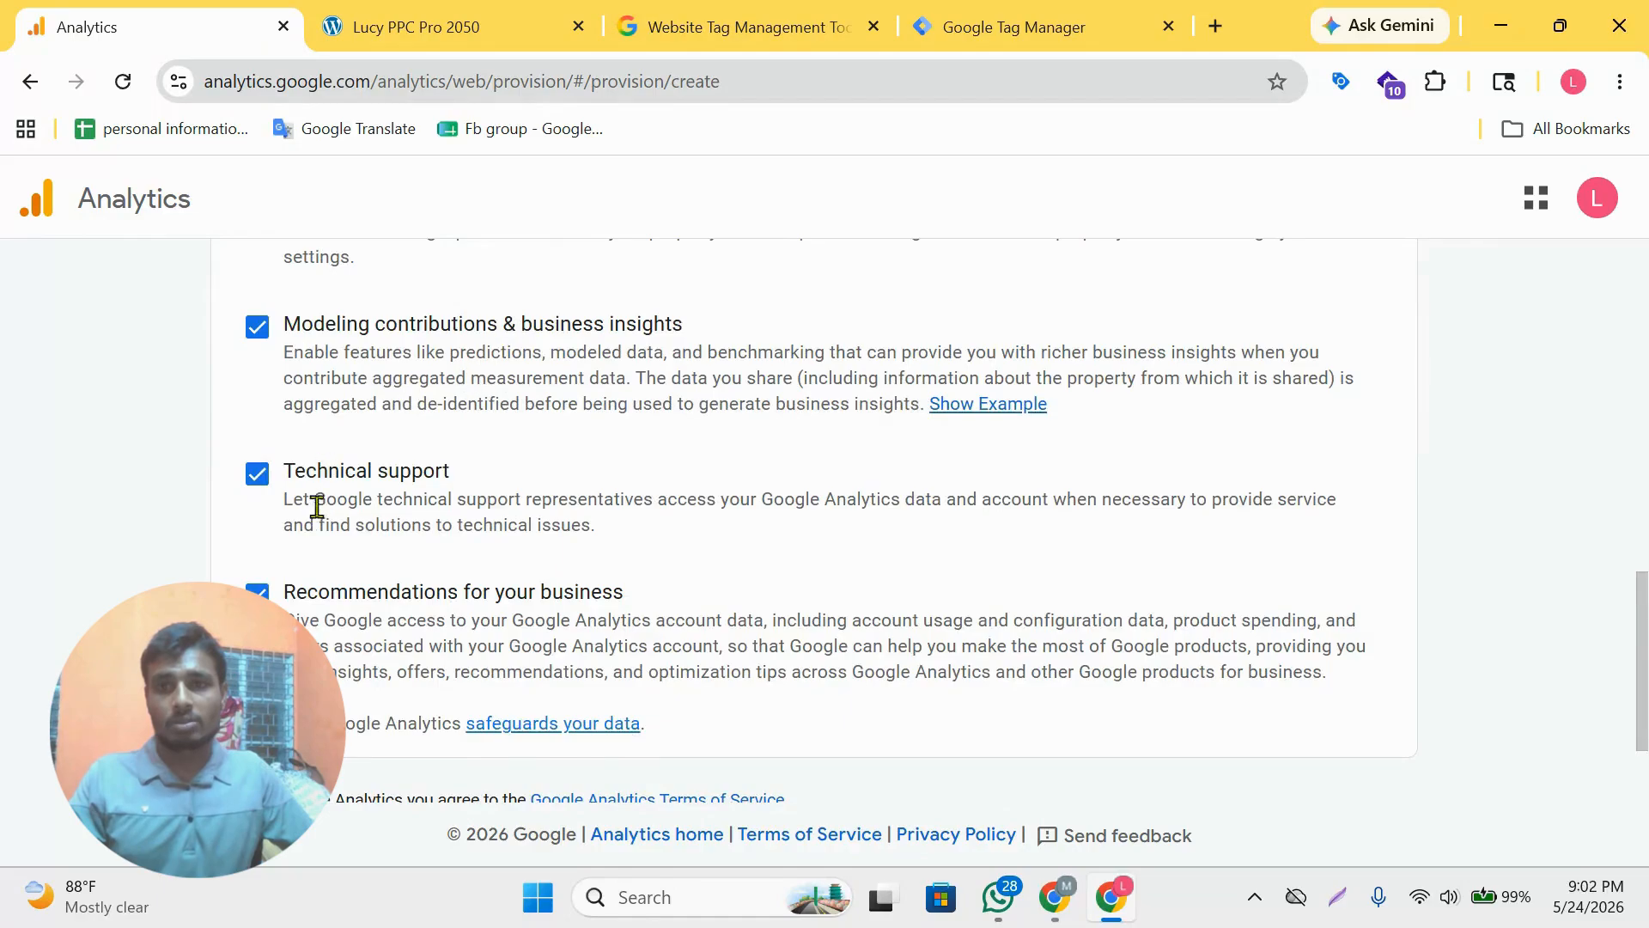
{"action": "scroll", "coordinate": [403, 481], "scroll_direction": "down", "scroll_amount": 2}
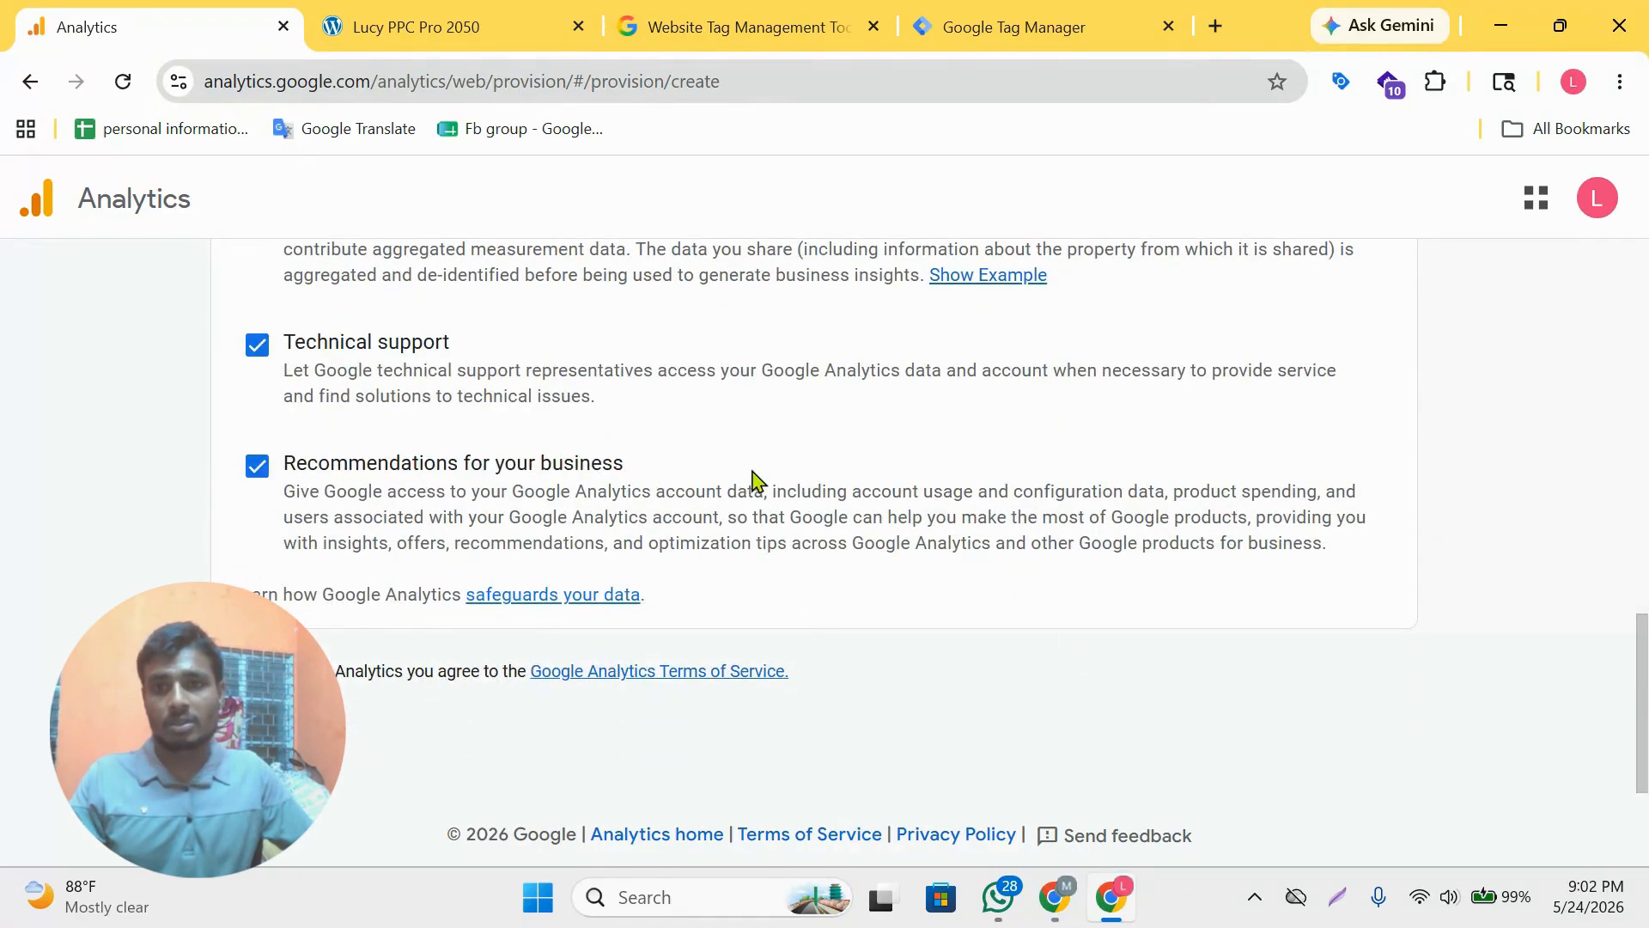
{"action": "scroll", "coordinate": [747, 483], "scroll_direction": "down", "scroll_amount": 1}
{"action": "left_click", "coordinate": [258, 710]}
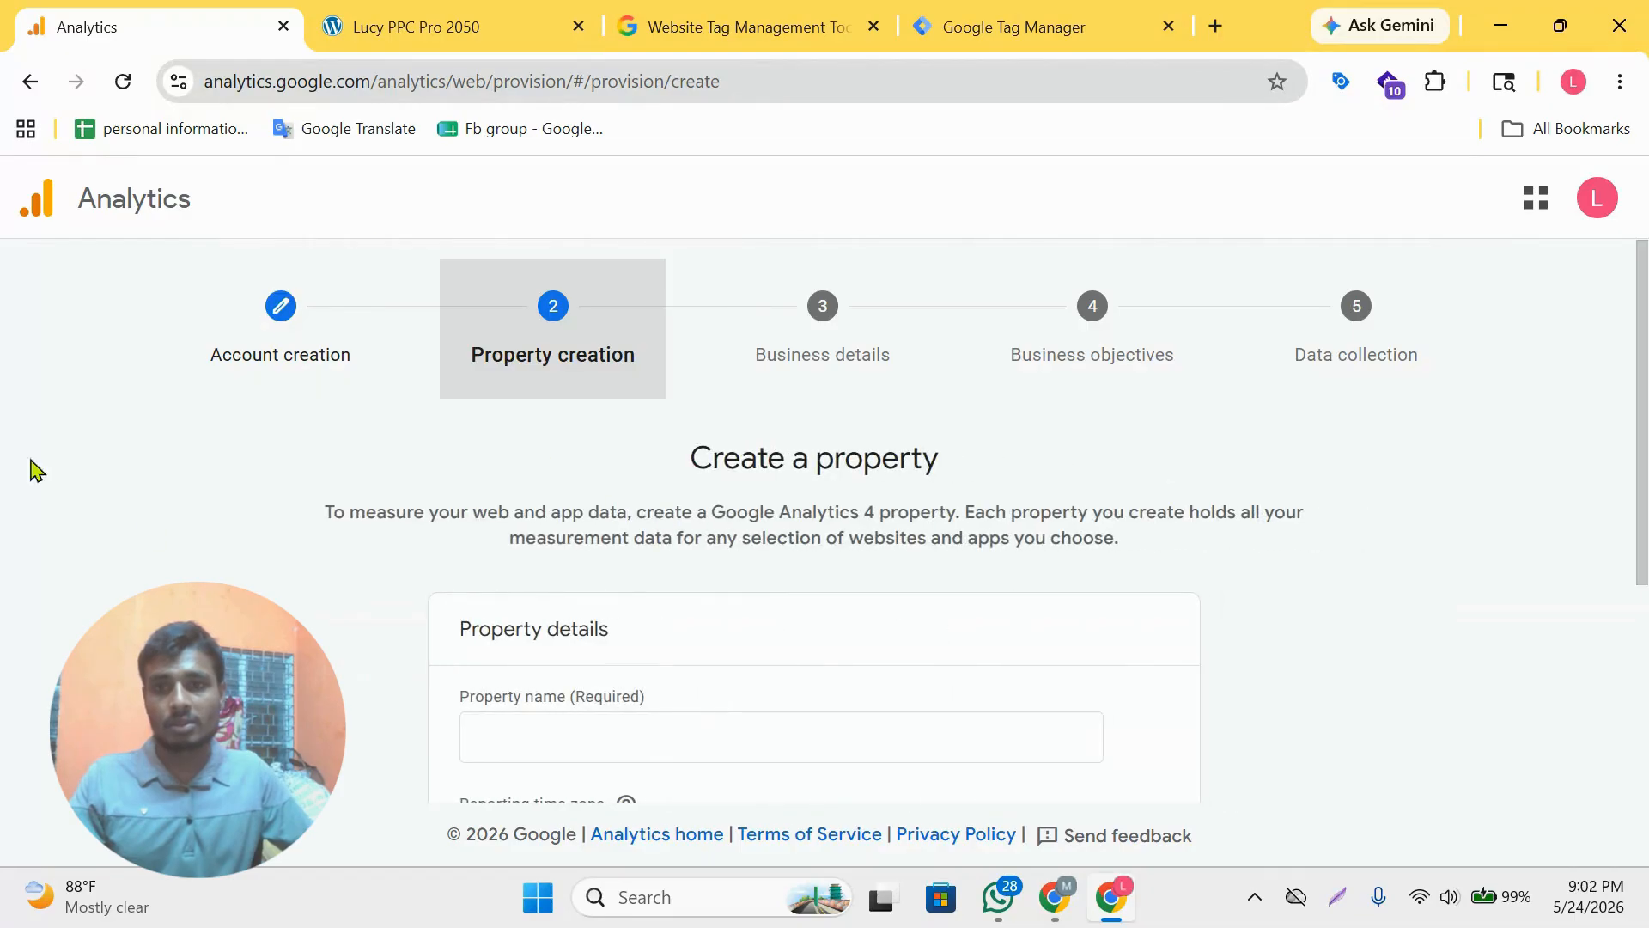
- Enter PPC Master 2050 as the property name in the property details
{"action": "scroll", "coordinate": [773, 593], "scroll_direction": "down", "scroll_amount": 3}
{"action": "left_click", "coordinate": [580, 475]}
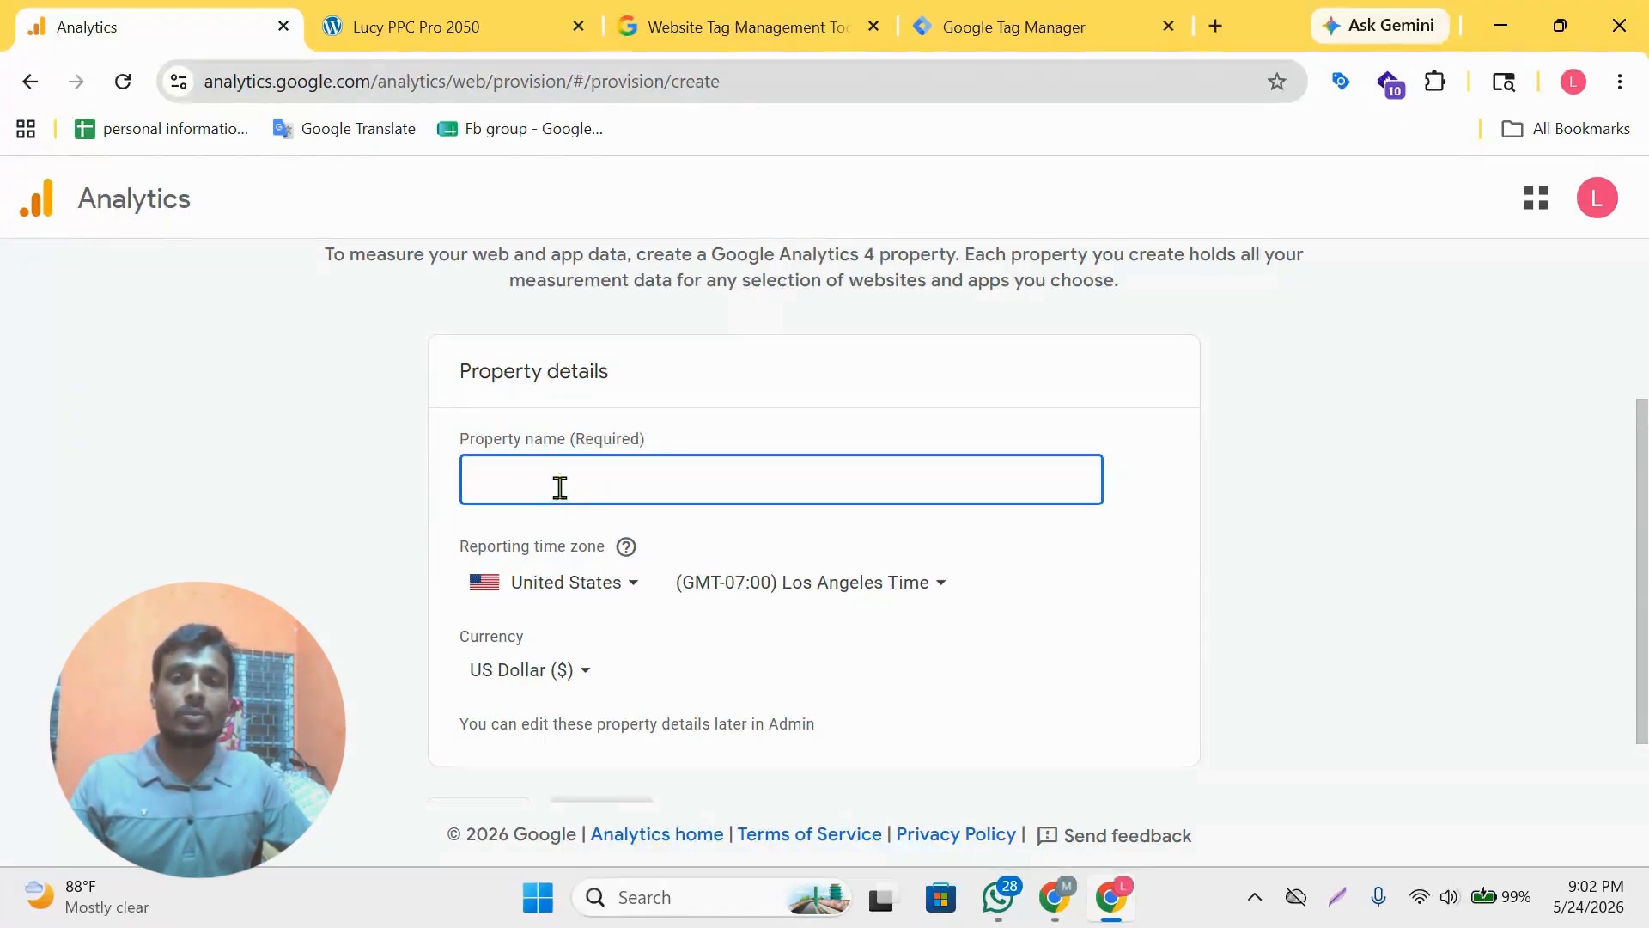
{"action": "type", "text": "PPC Master"}
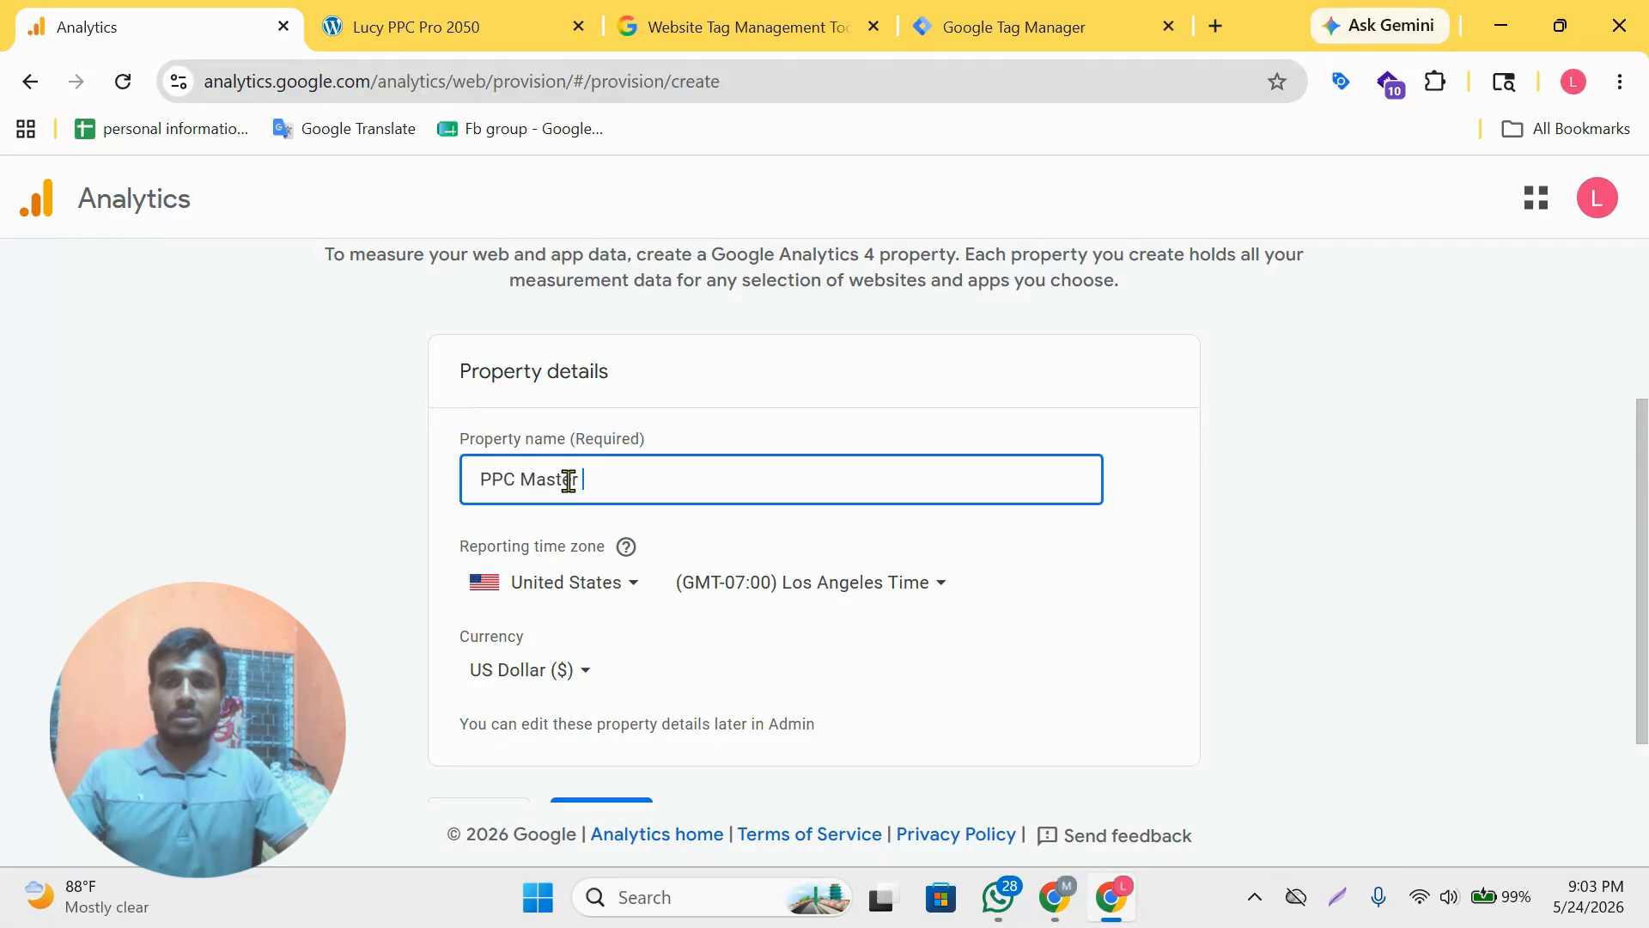
{"action": "type", "text": " 2050"}
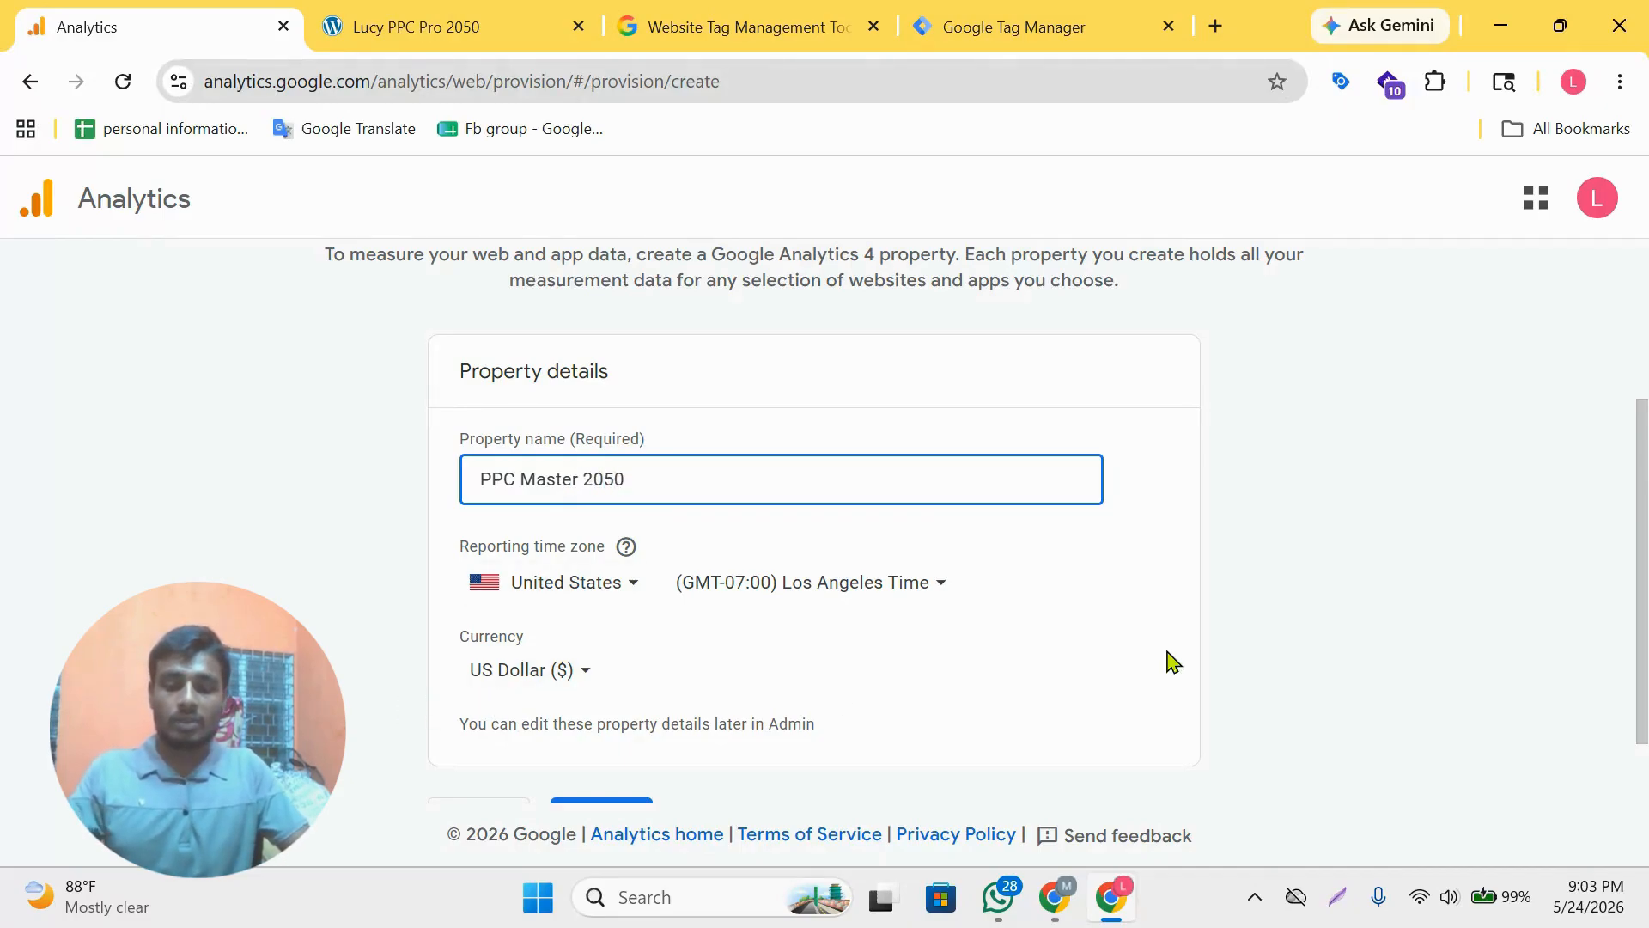
- Set the property's reporting time zone country to Bangladesh
{"action": "left_click", "coordinate": [442, 479]}
{"action": "left_click", "coordinate": [637, 472]}
{"action": "left_click_drag", "start_coordinate": [668, 472], "coordinate": [431, 496]}
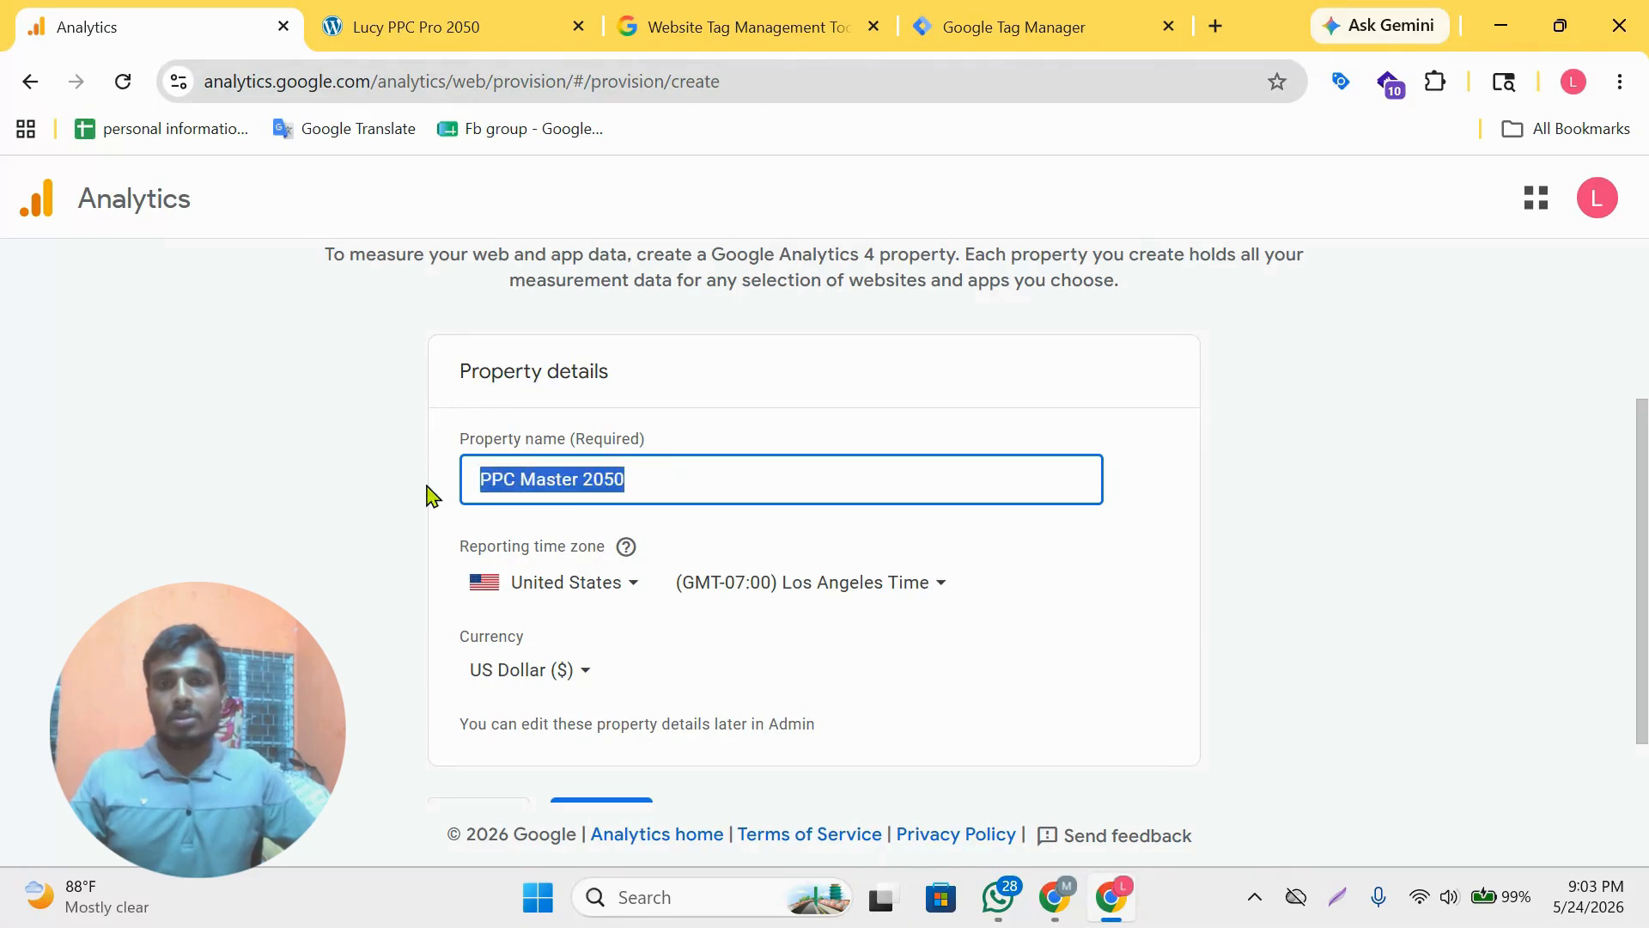
{"action": "scroll", "coordinate": [662, 533], "scroll_direction": "down", "scroll_amount": 1}
{"action": "left_click", "coordinate": [652, 500]}
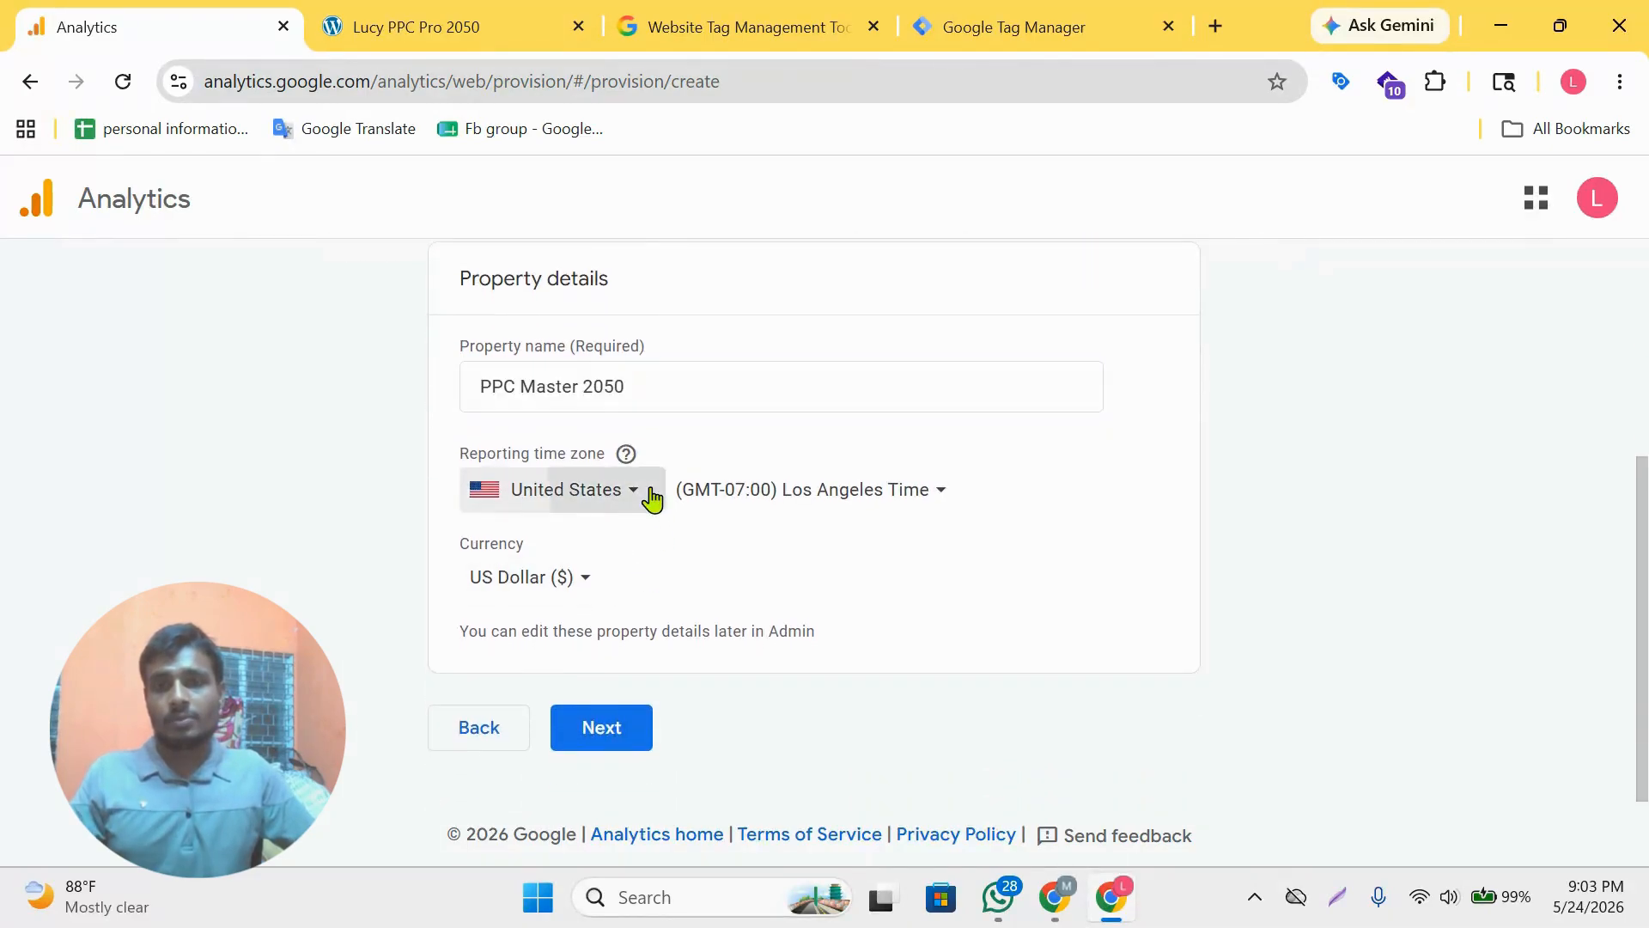
{"action": "type", "text": "bab"}
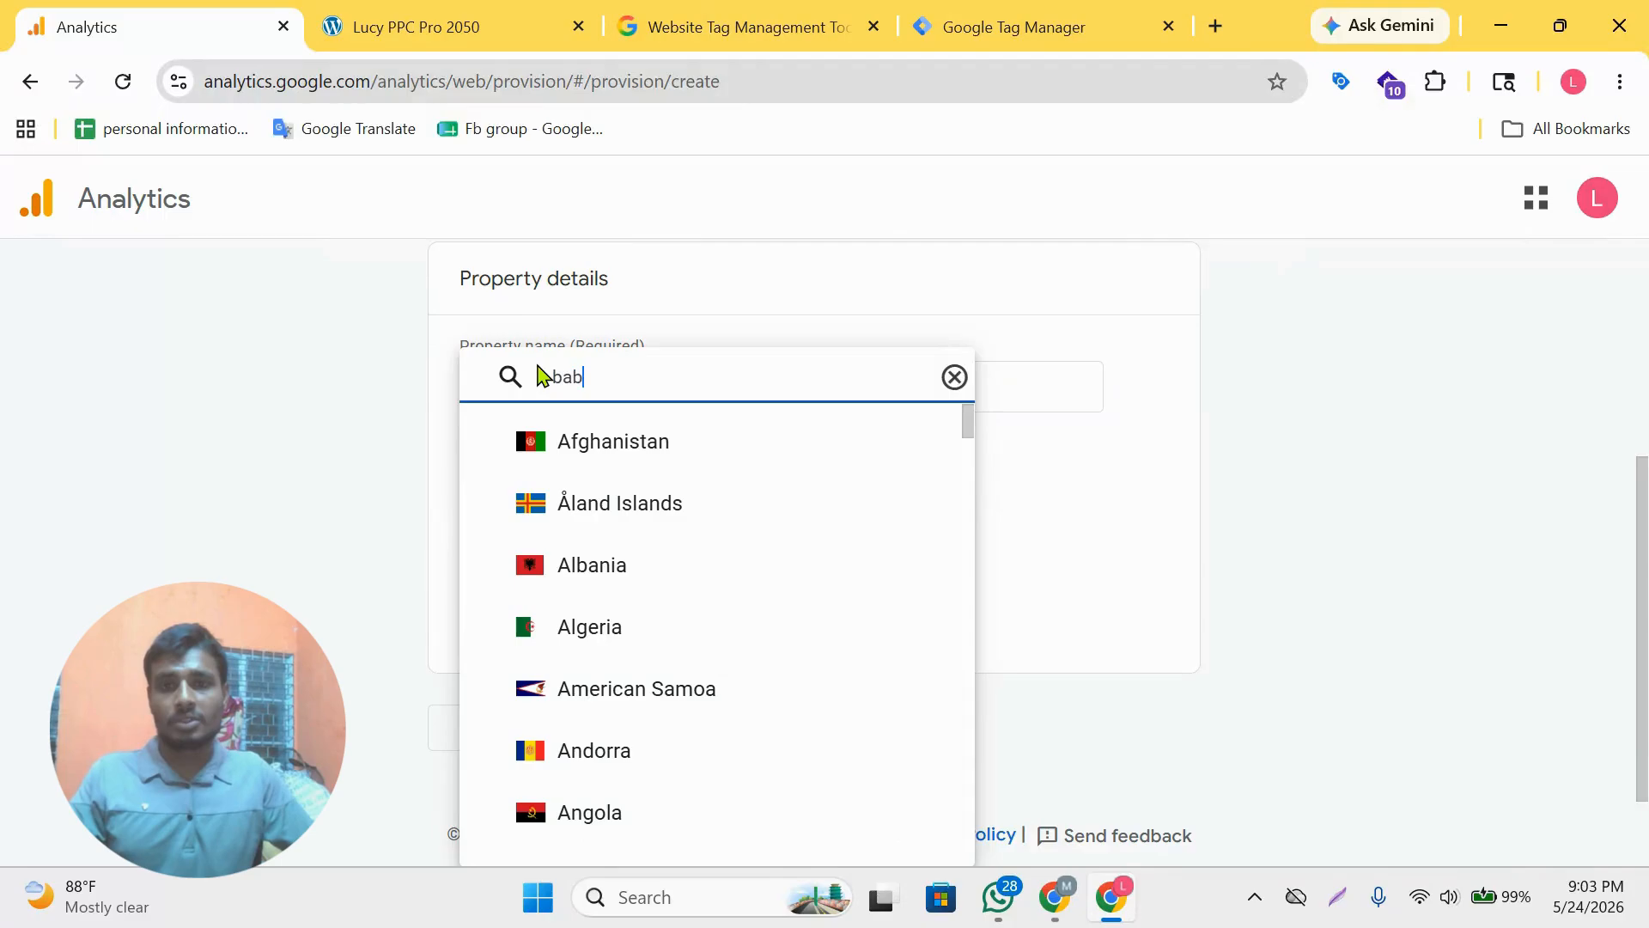
{"action": "type", "text": "gng"}
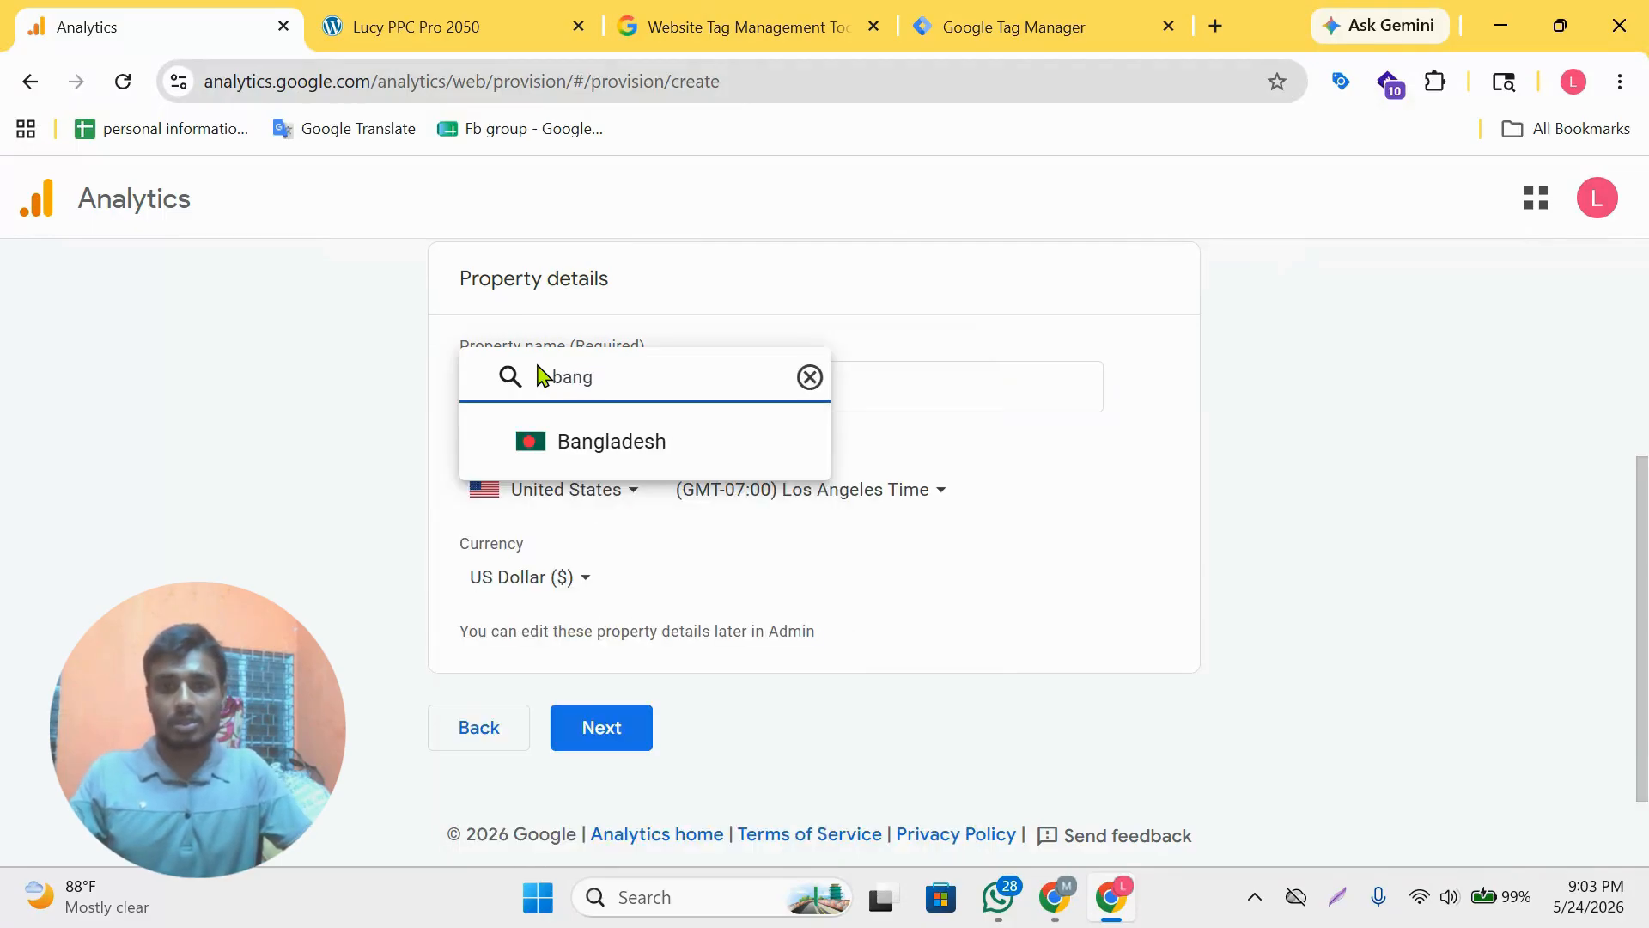
{"action": "left_click", "coordinate": [611, 442]}
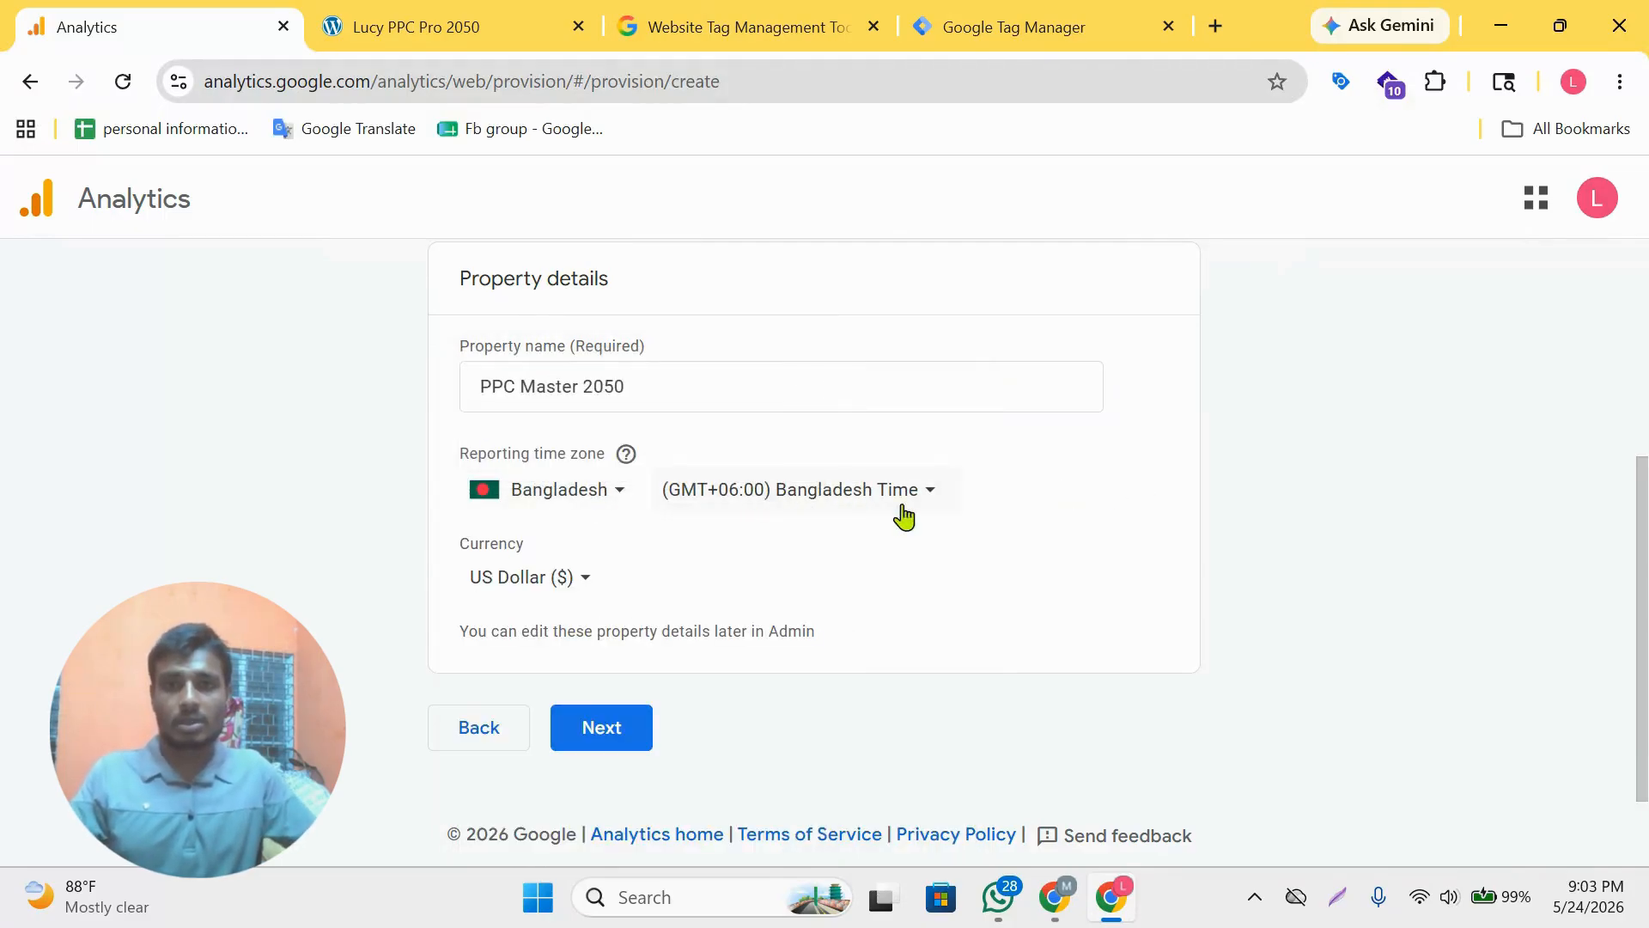
- Set the property's currency to Bangladeshi Taka and proceed to the business details
{"action": "left_click", "coordinate": [566, 599]}
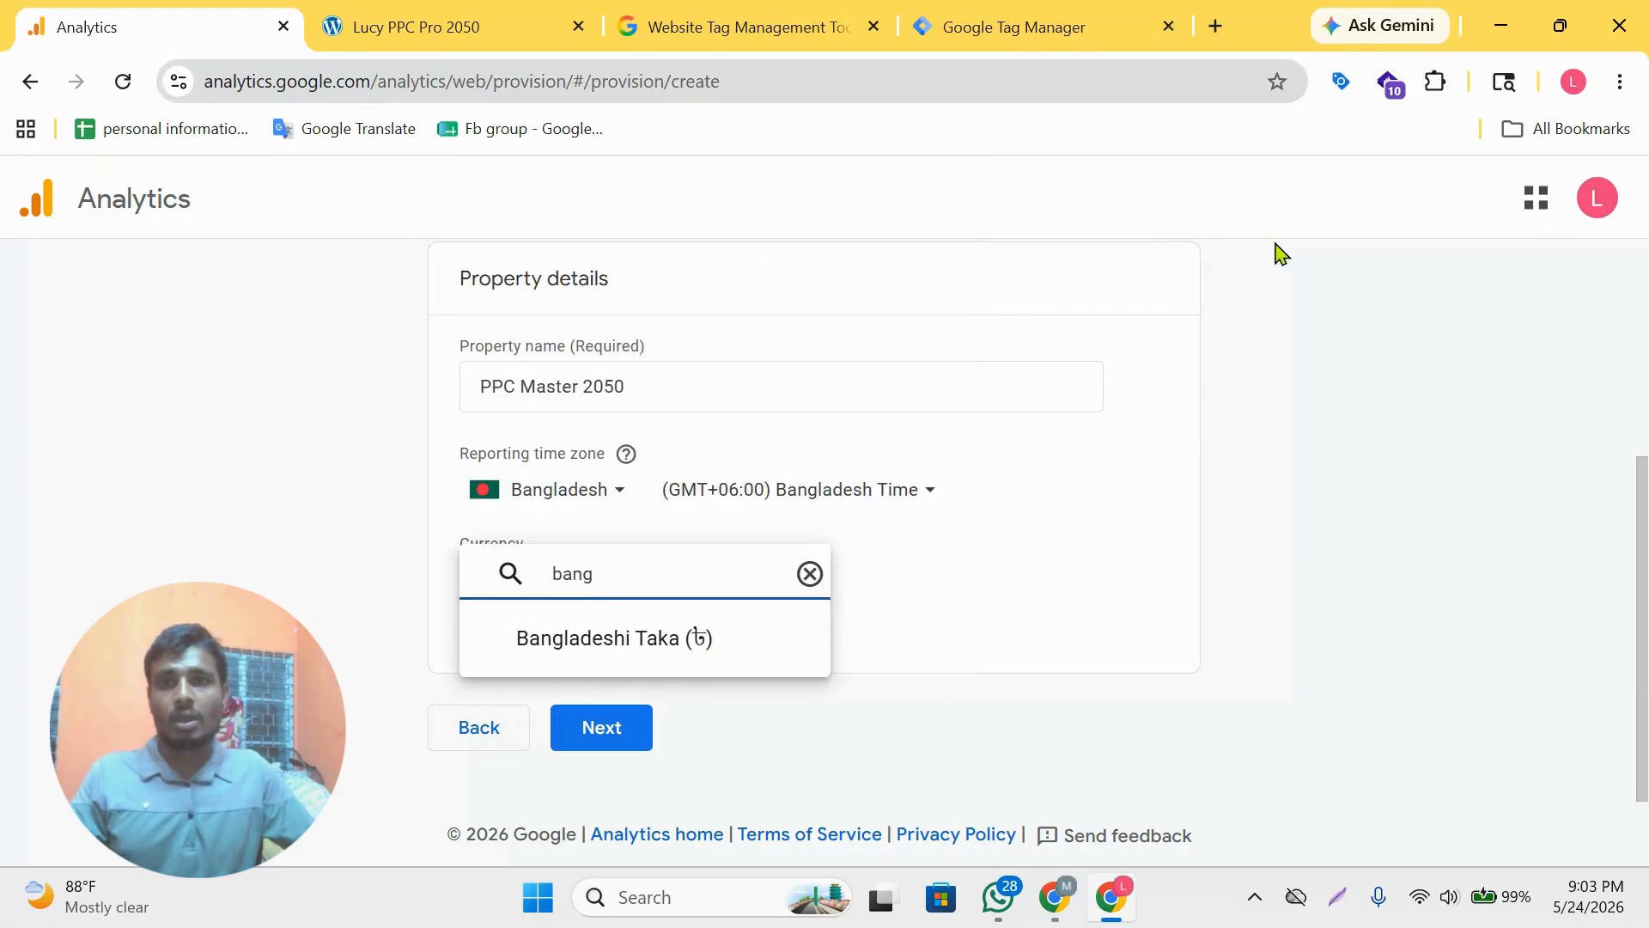
{"action": "left_click", "coordinate": [642, 649]}
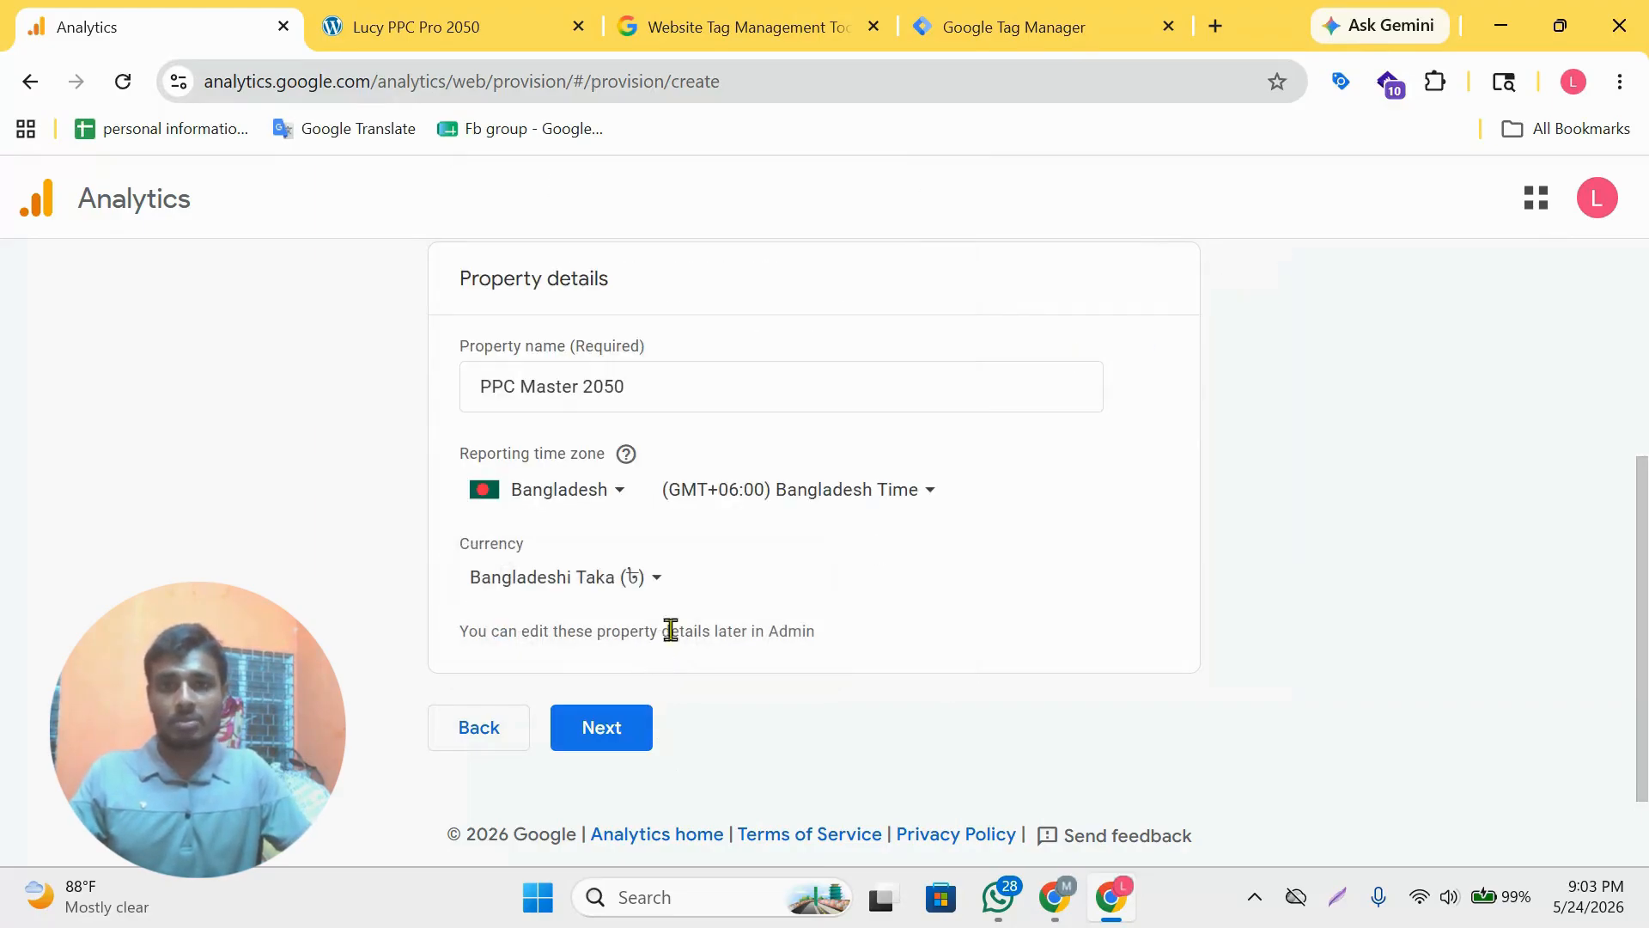
{"action": "left_click", "coordinate": [574, 743]}
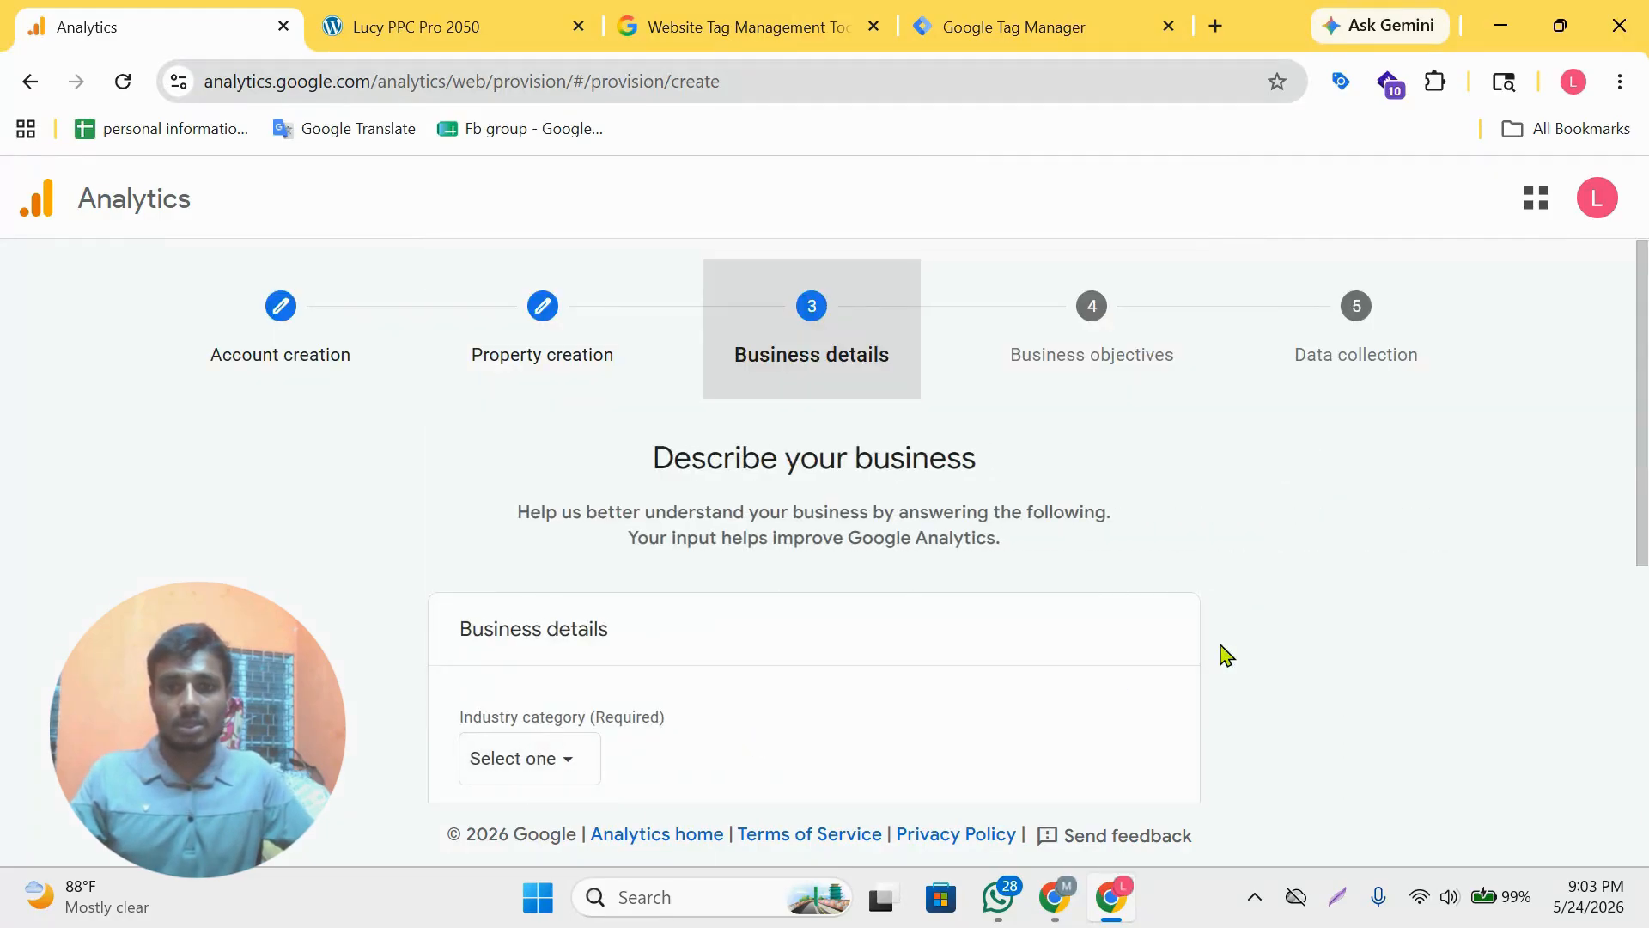
- Choose Jobs & Education as the industry category in the business details
{"action": "scroll", "coordinate": [571, 589], "scroll_direction": "down", "scroll_amount": 3}
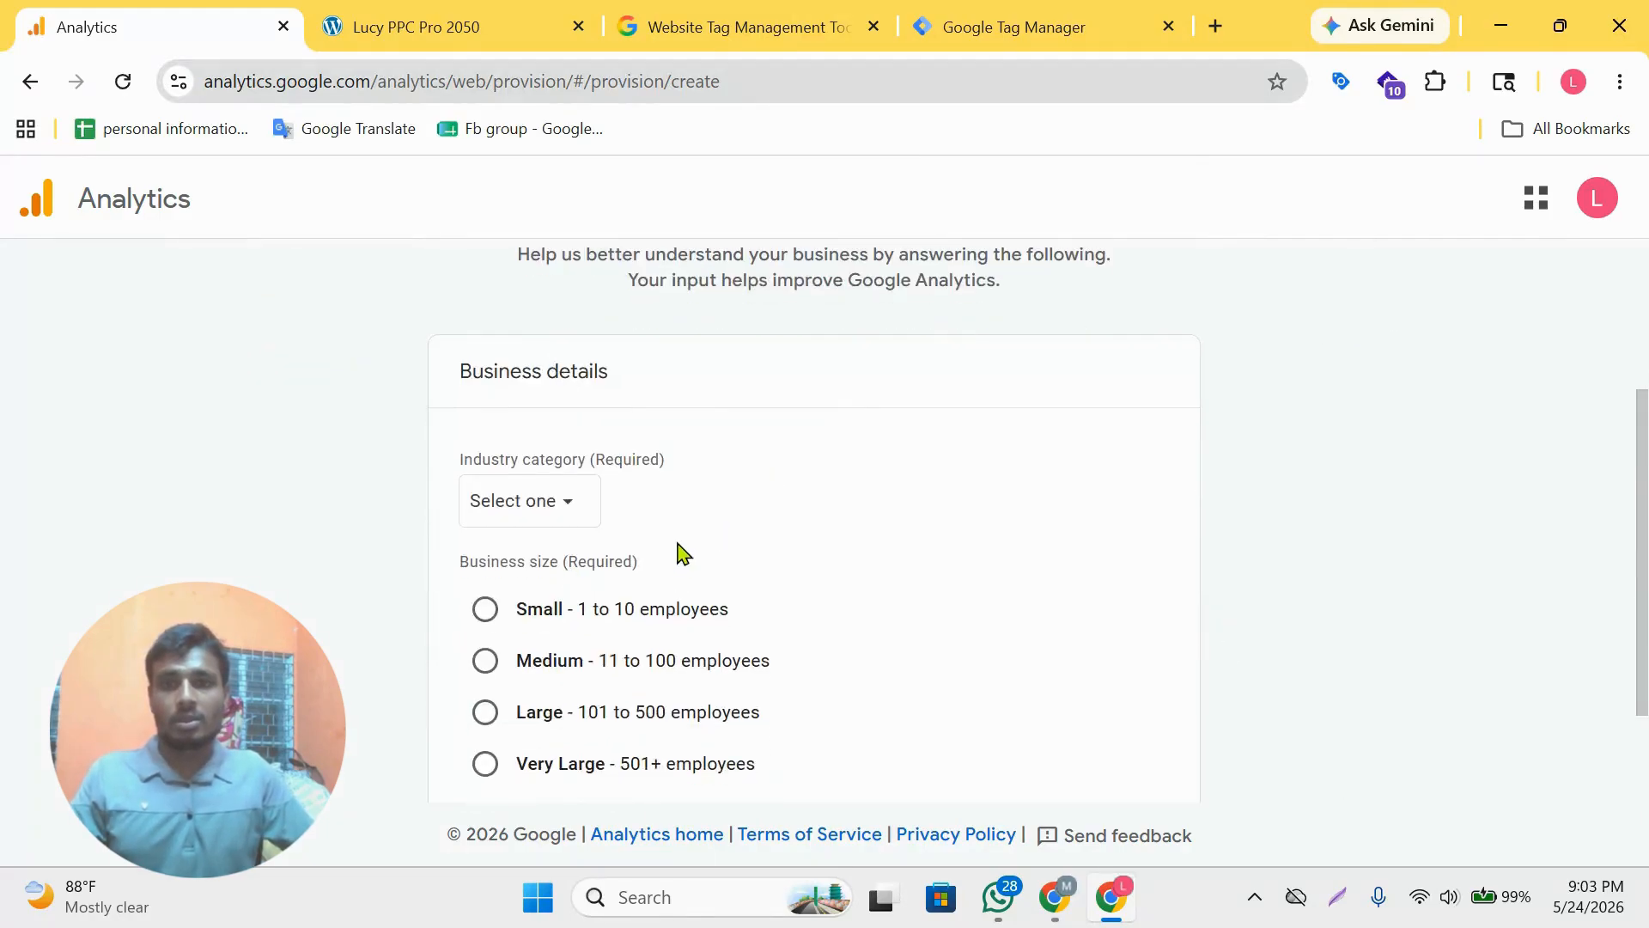
{"action": "left_click_drag", "start_coordinate": [484, 471], "coordinate": [833, 467]}
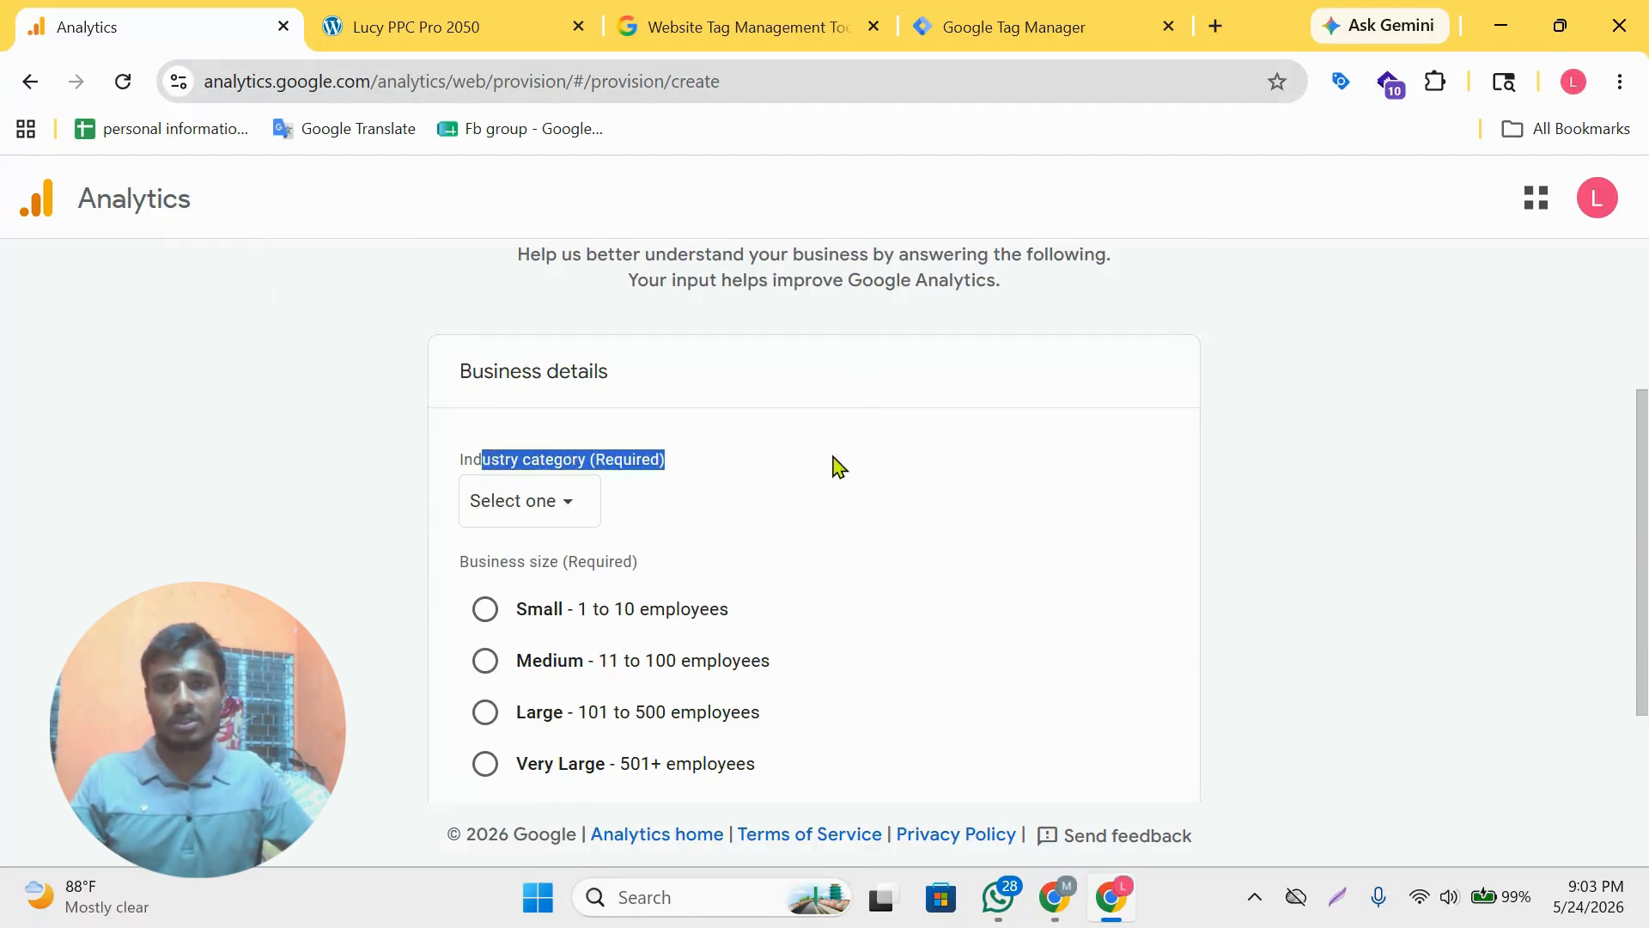
{"action": "left_click", "coordinate": [898, 505]}
{"action": "left_click", "coordinate": [544, 515]}
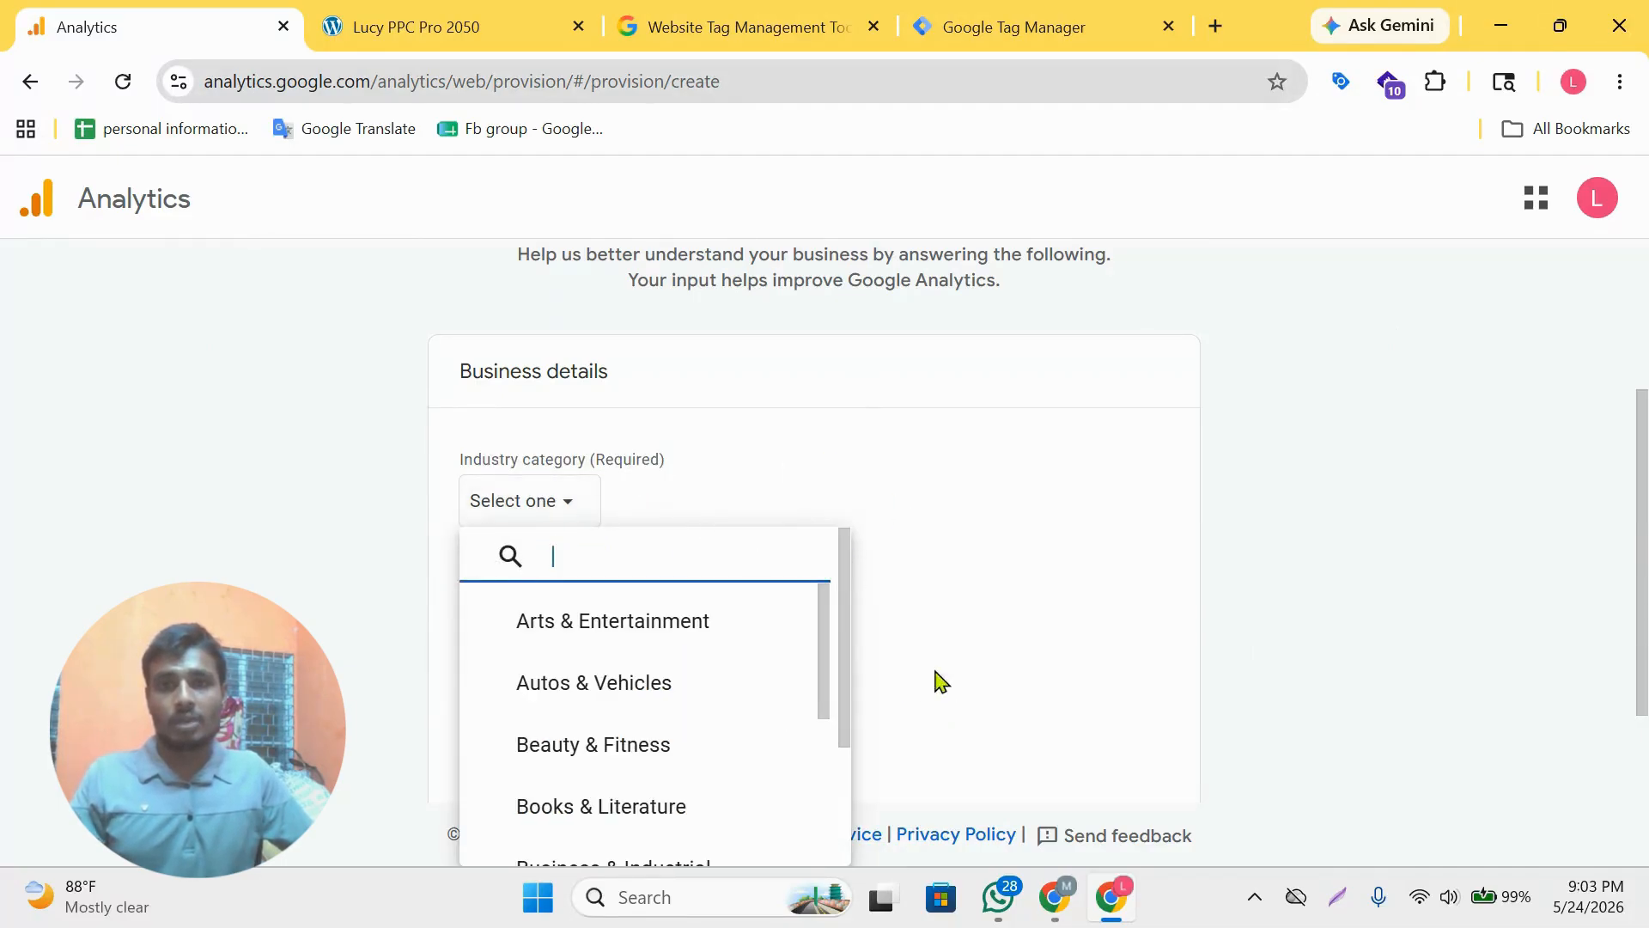
{"action": "scroll", "coordinate": [729, 662], "scroll_direction": "down", "scroll_amount": 1}
{"action": "scroll", "coordinate": [713, 662], "scroll_direction": "up", "scroll_amount": 1}
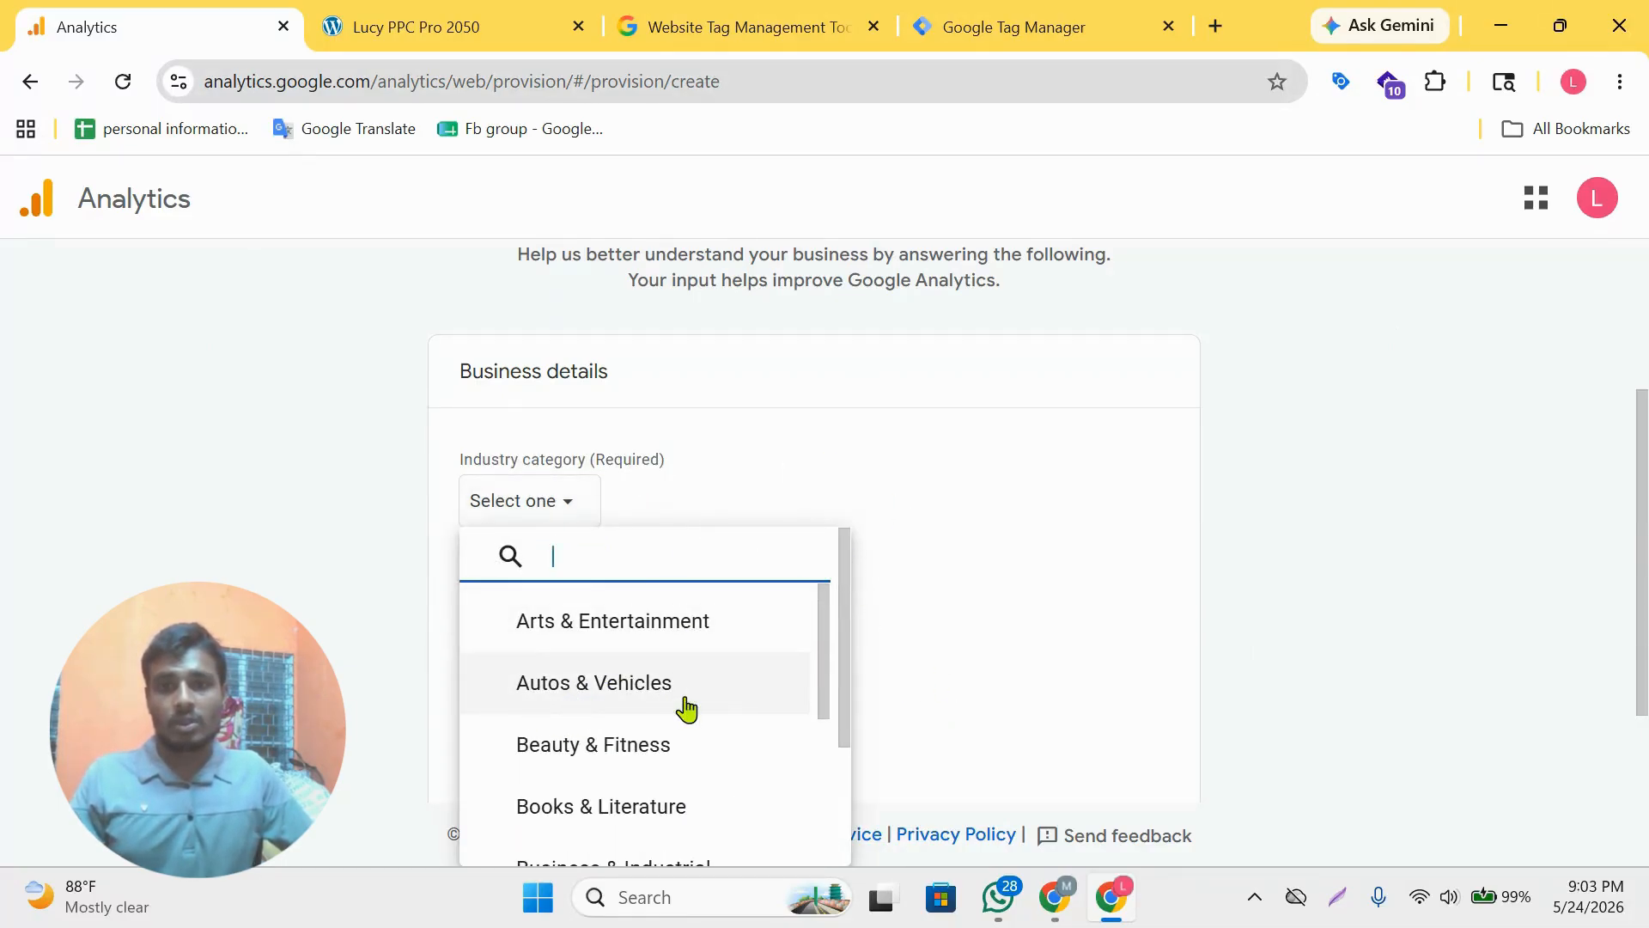
{"action": "scroll", "coordinate": [765, 725], "scroll_direction": "down", "scroll_amount": 1}
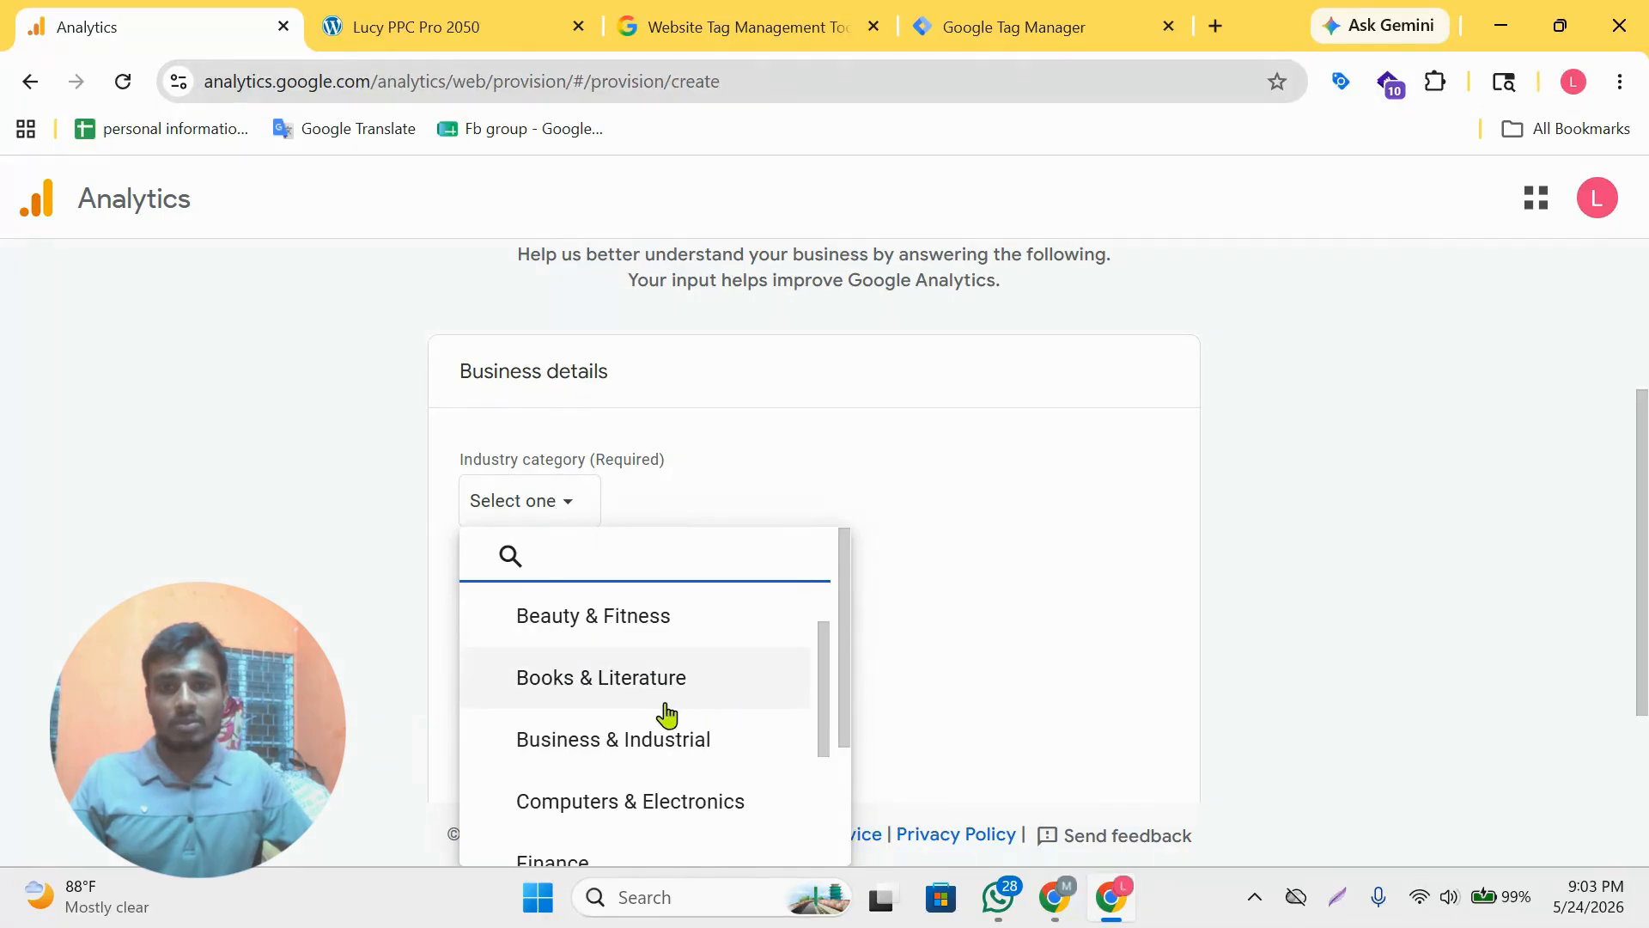
{"action": "scroll", "coordinate": [678, 746], "scroll_direction": "down", "scroll_amount": 1}
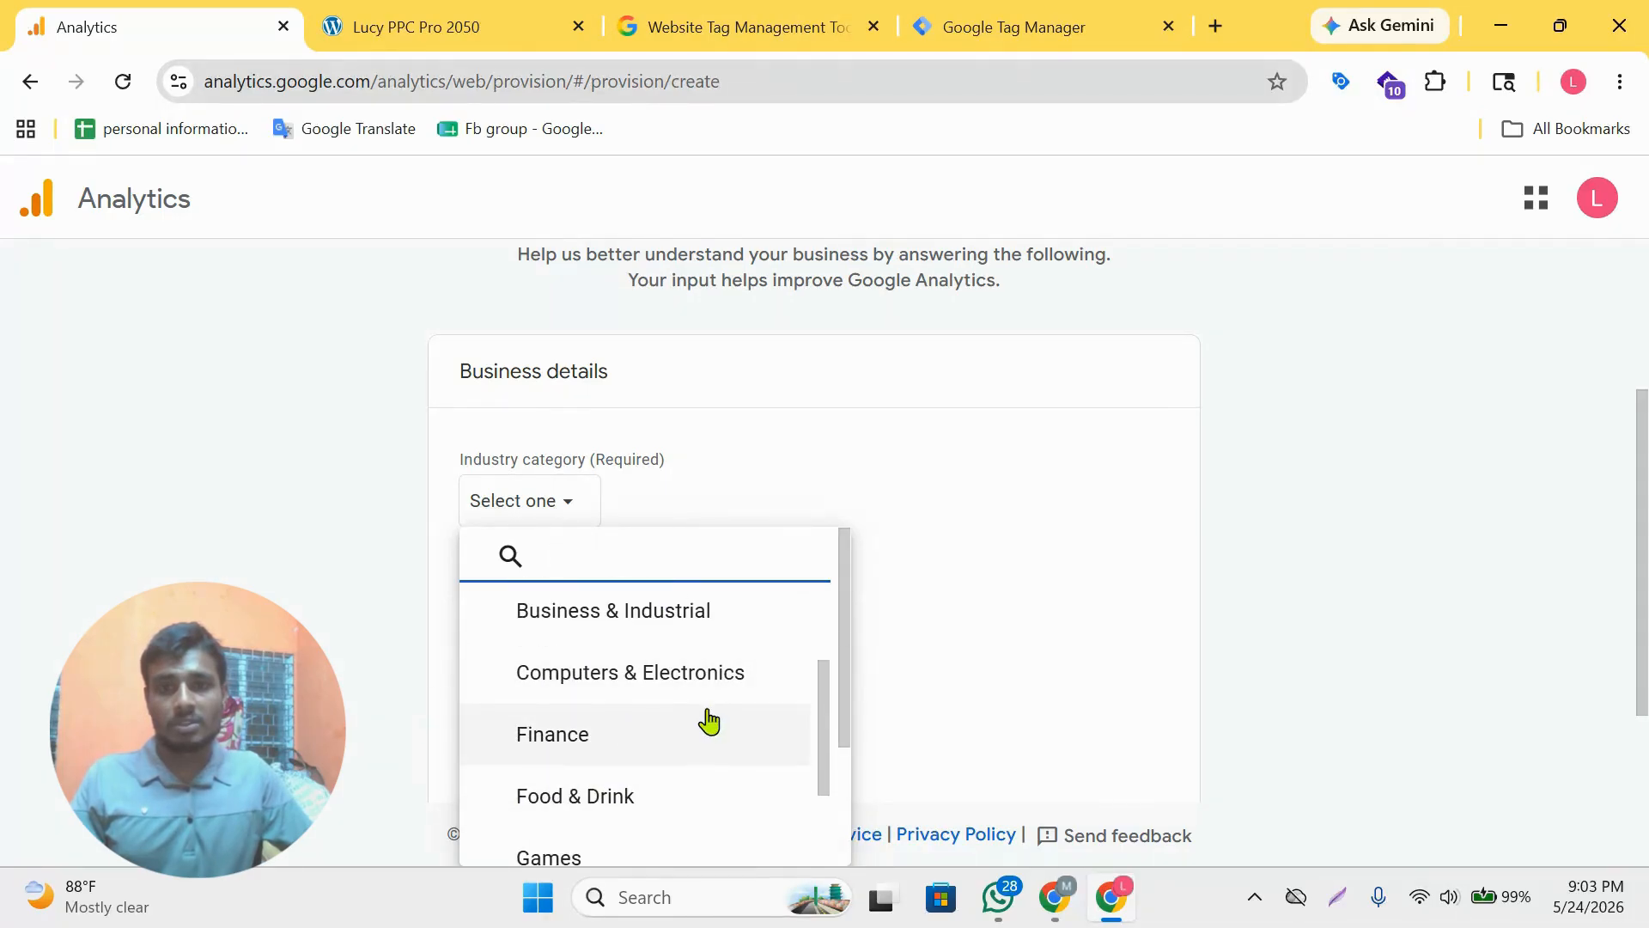
{"action": "scroll", "coordinate": [677, 733], "scroll_direction": "down", "scroll_amount": 1}
{"action": "scroll", "coordinate": [677, 732], "scroll_direction": "down", "scroll_amount": 2}
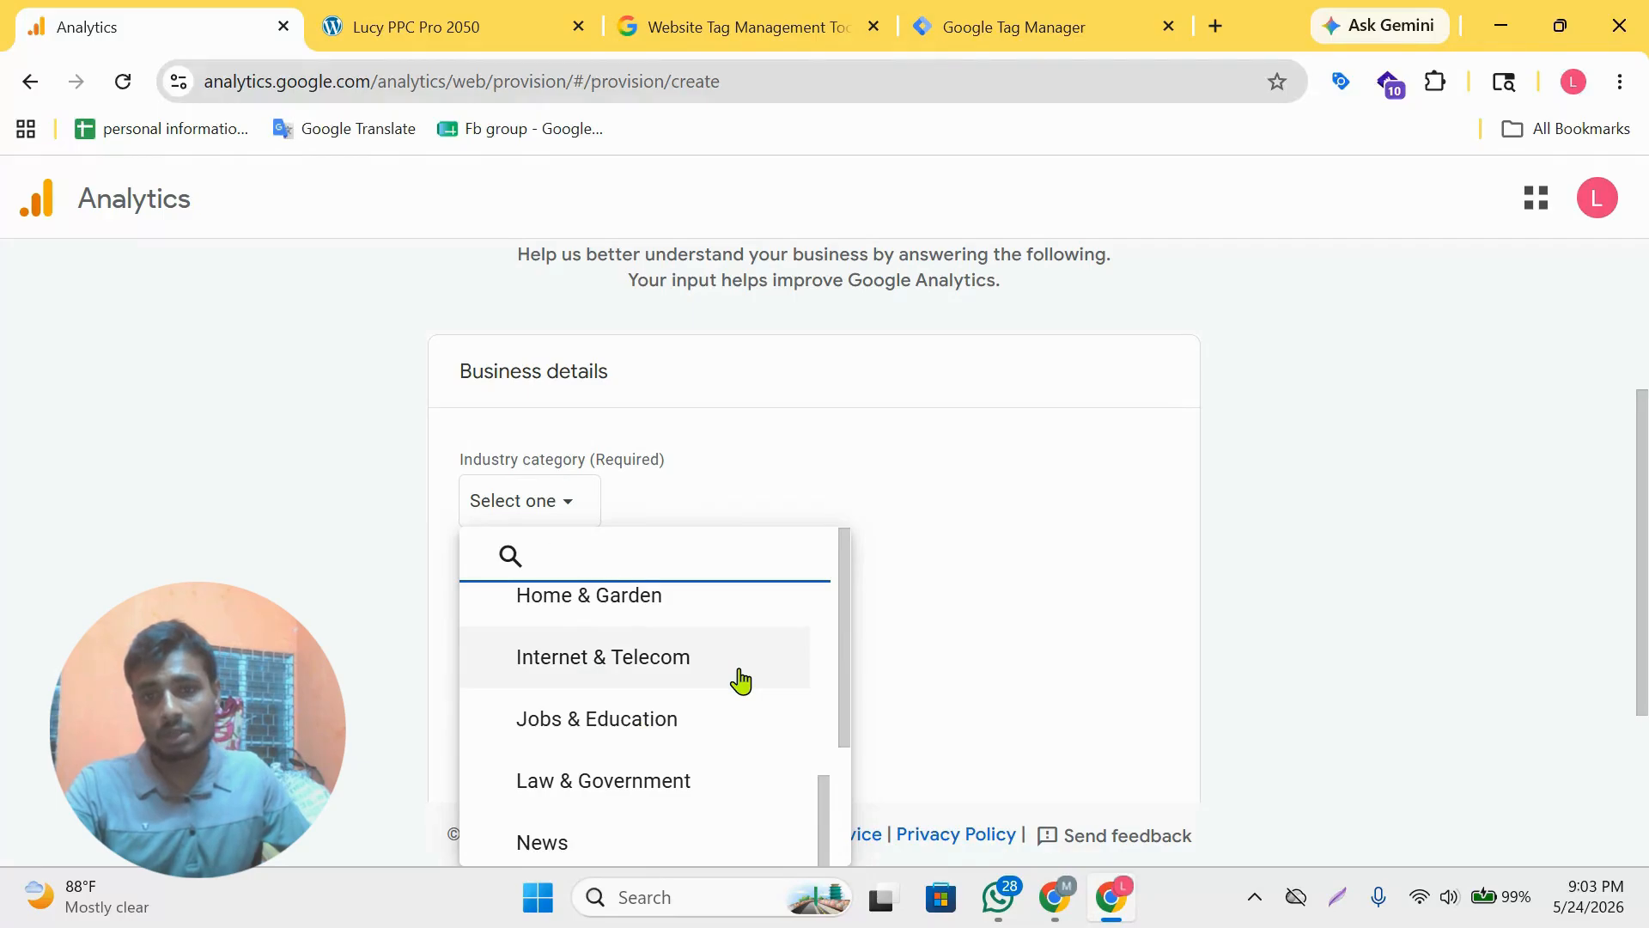
{"action": "left_click", "coordinate": [643, 736]}
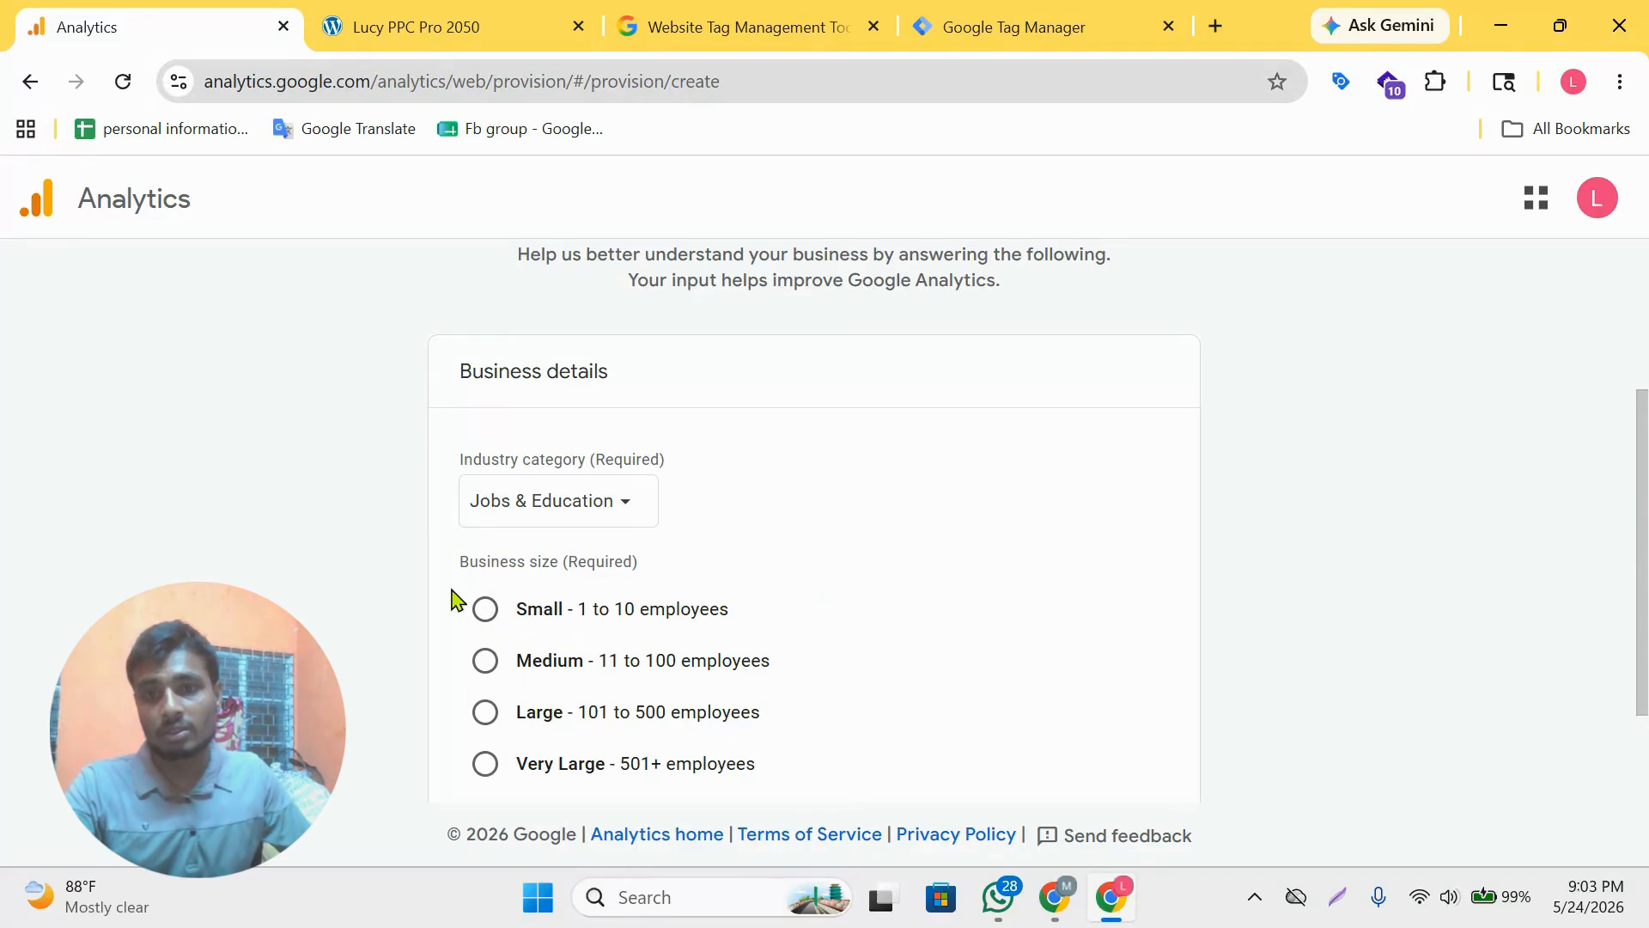
- Set the business size to Small (1 to 10 employees) and proceed to the business objectives
{"action": "left_click", "coordinate": [483, 614]}
{"action": "scroll", "coordinate": [936, 652], "scroll_direction": "down", "scroll_amount": 3}
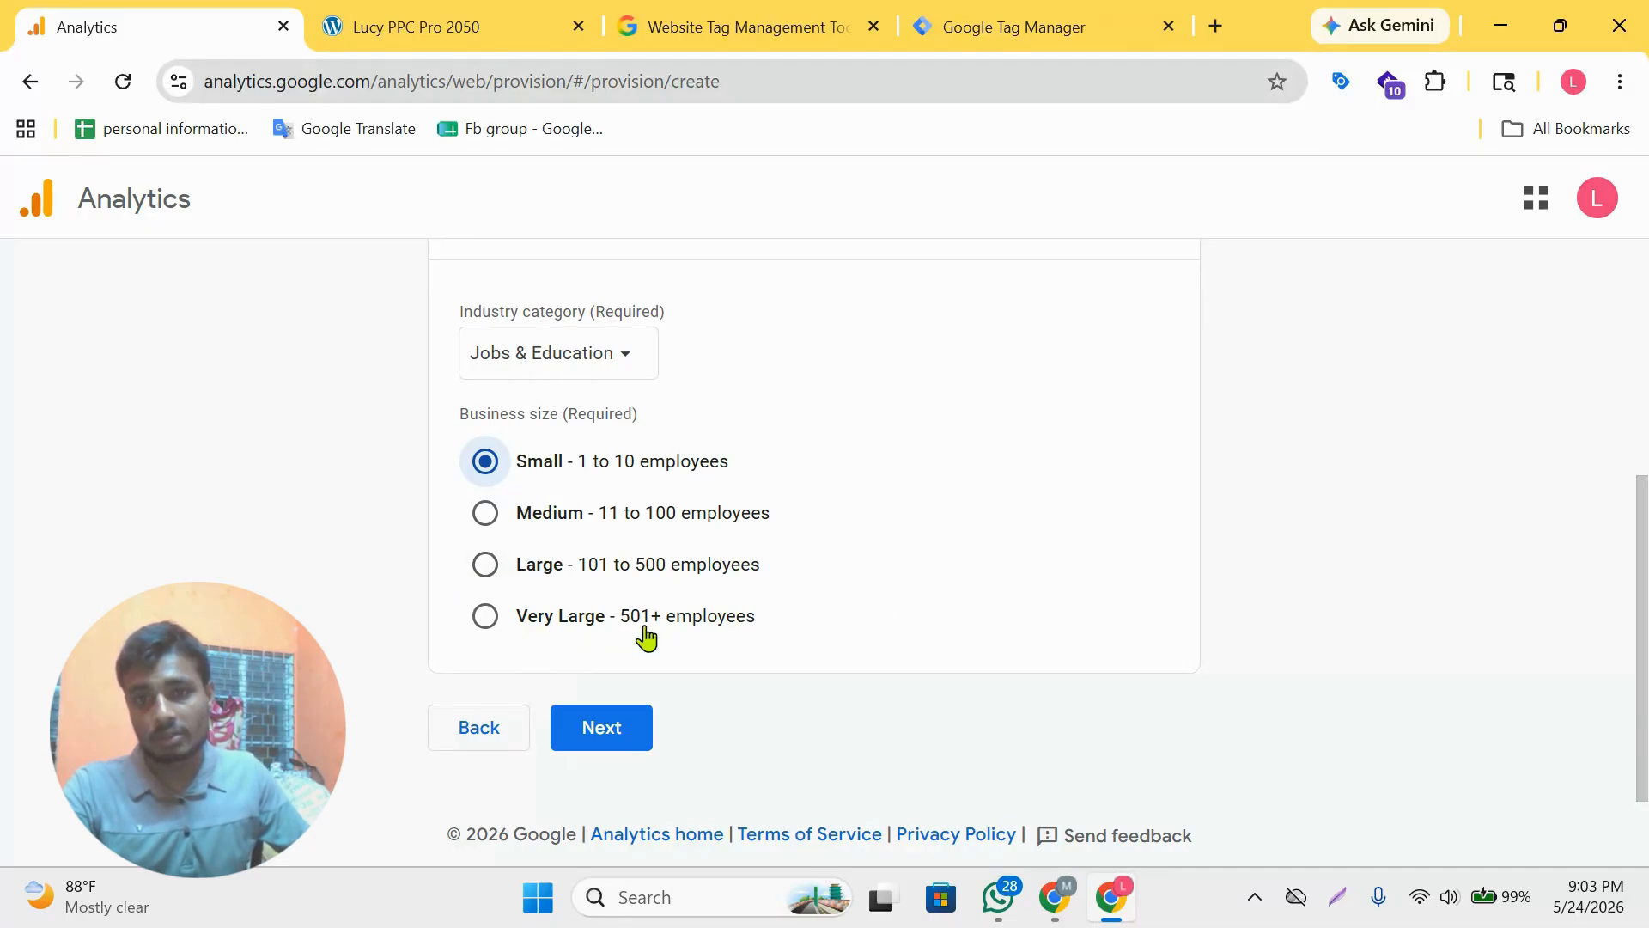
{"action": "left_click", "coordinate": [601, 727]}
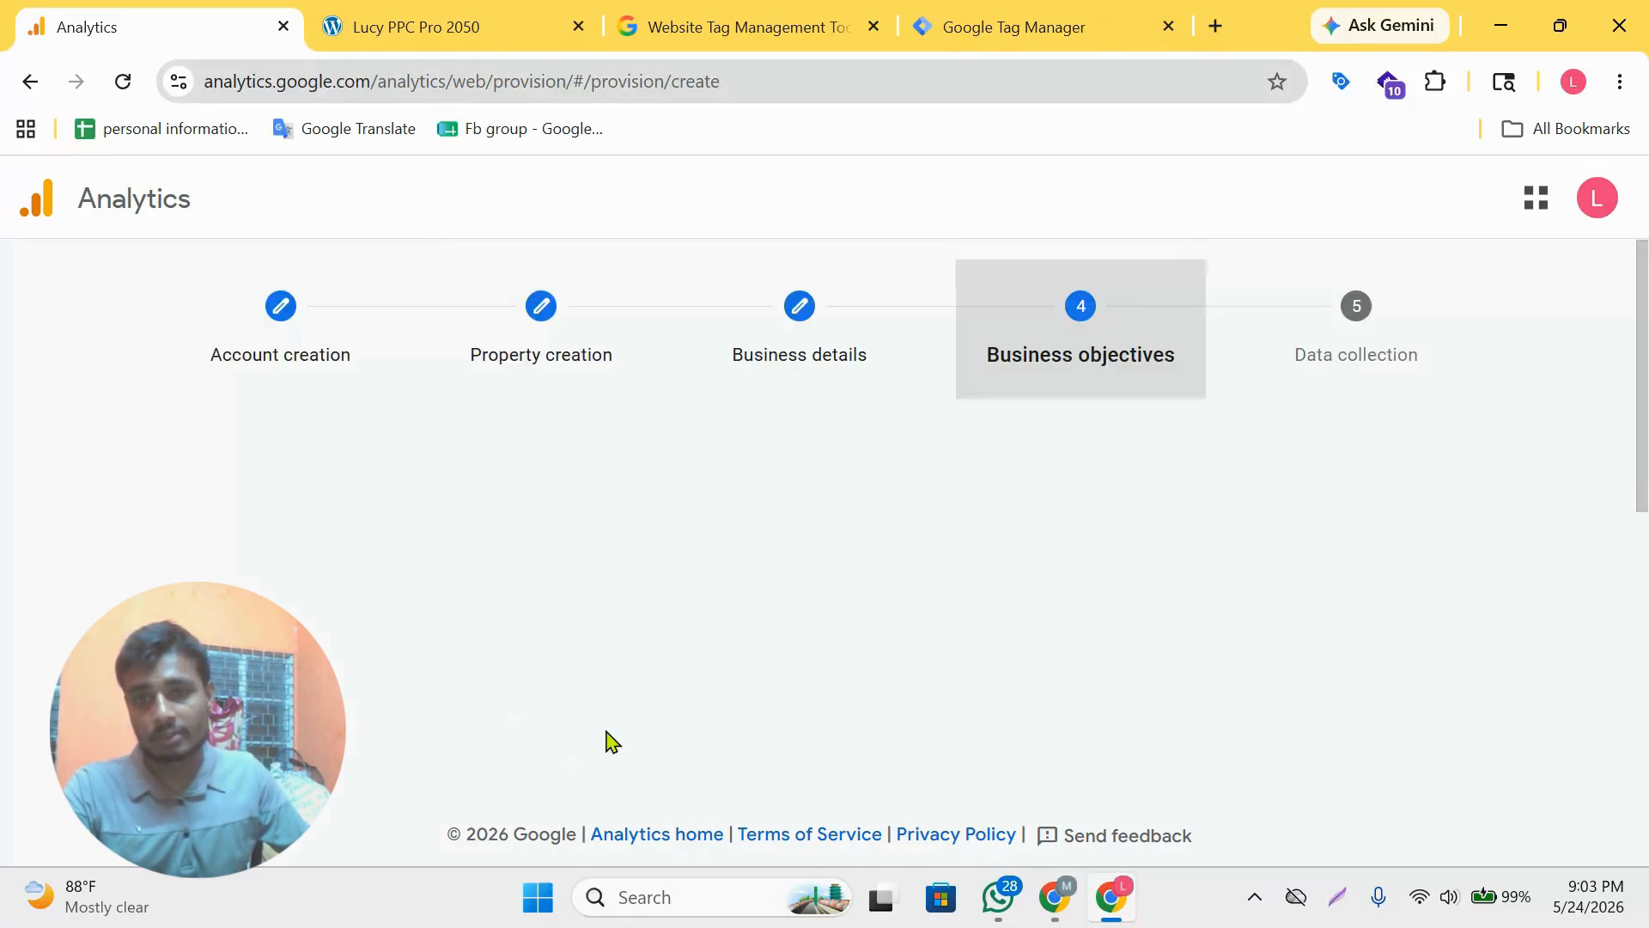
- Select Generate leads and Drive sales as the business objectives and look over the remaining options
{"action": "scroll", "coordinate": [1351, 631], "scroll_direction": "down", "scroll_amount": 2}
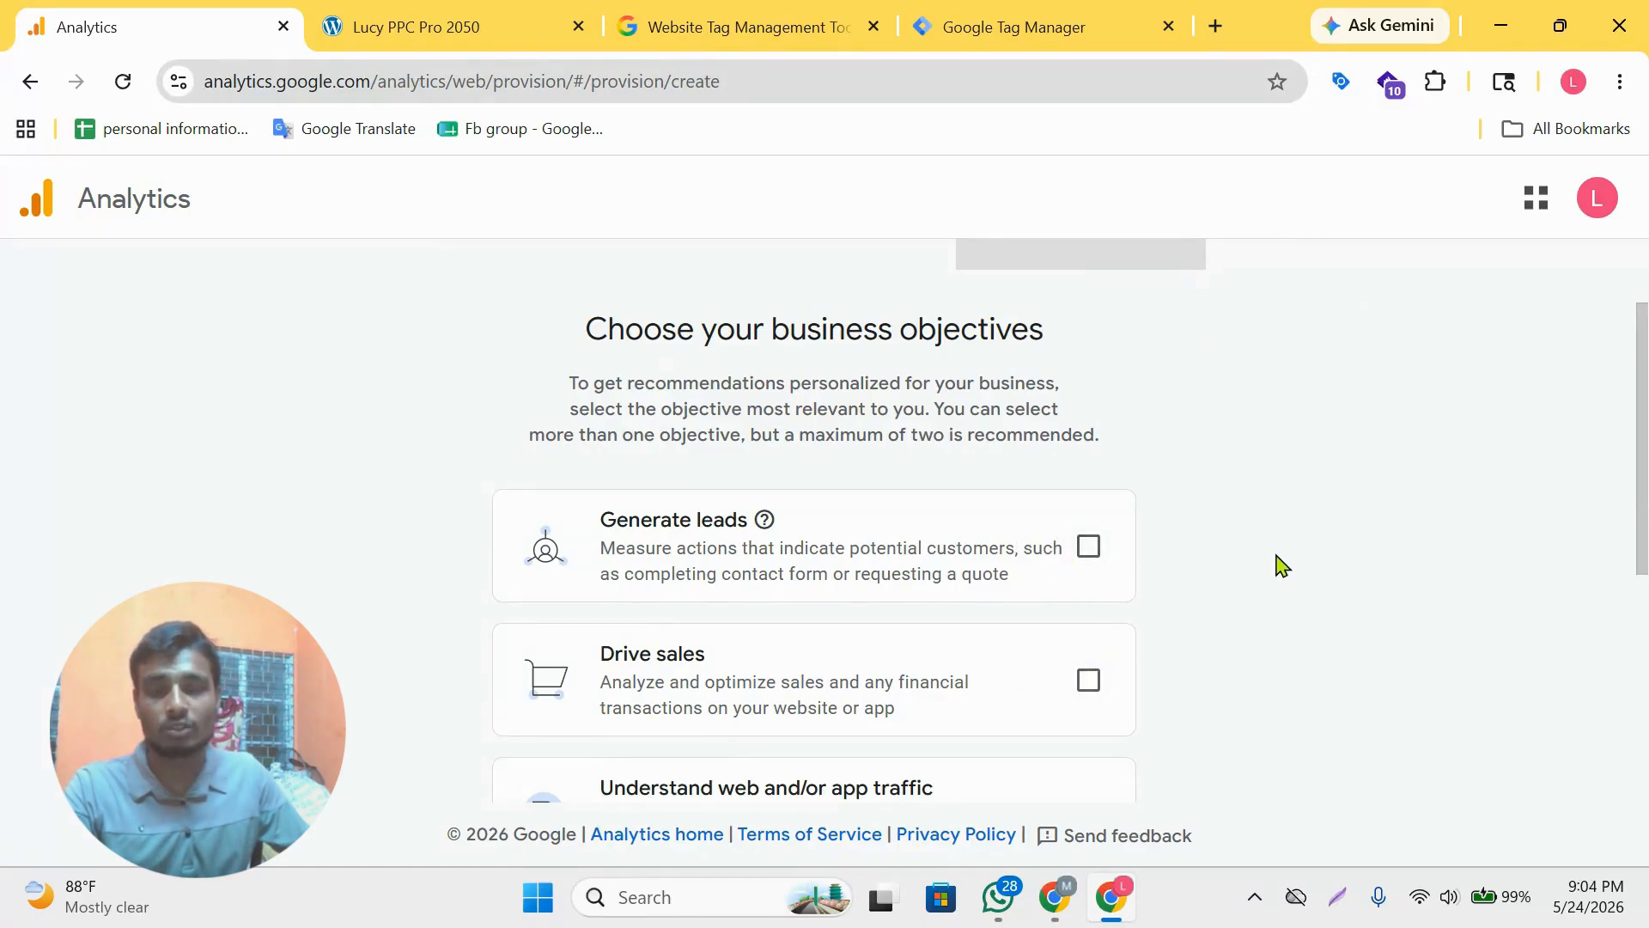
{"action": "left_click", "coordinate": [1088, 546]}
{"action": "scroll", "coordinate": [1078, 600], "scroll_direction": "down", "scroll_amount": 1}
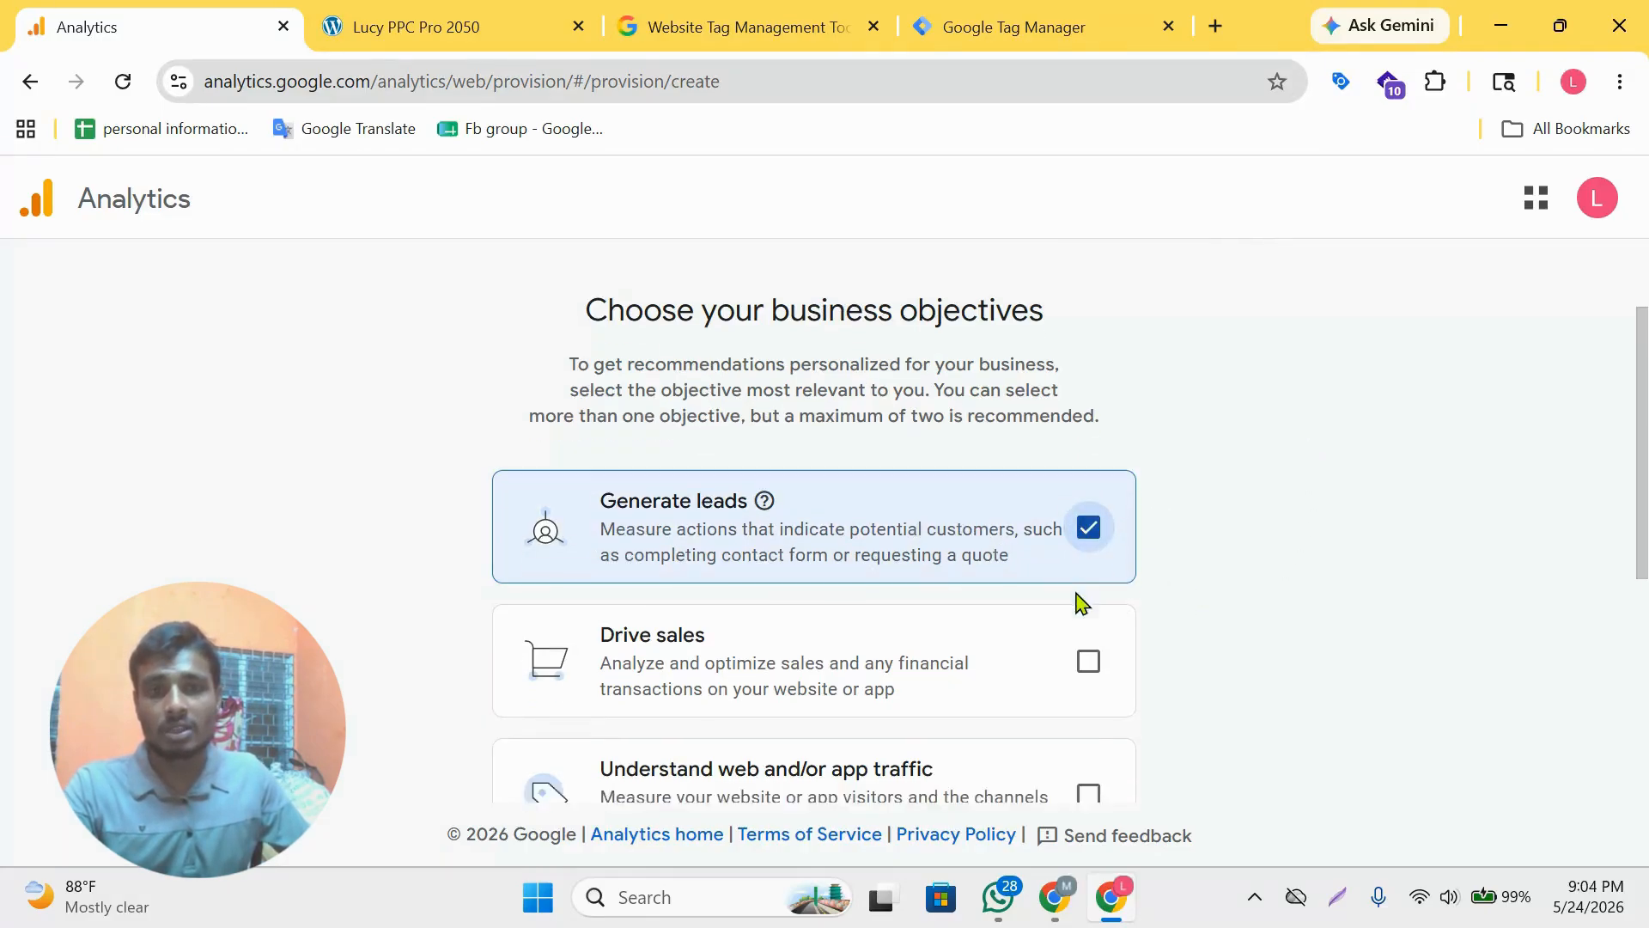
{"action": "left_click", "coordinate": [1089, 551]}
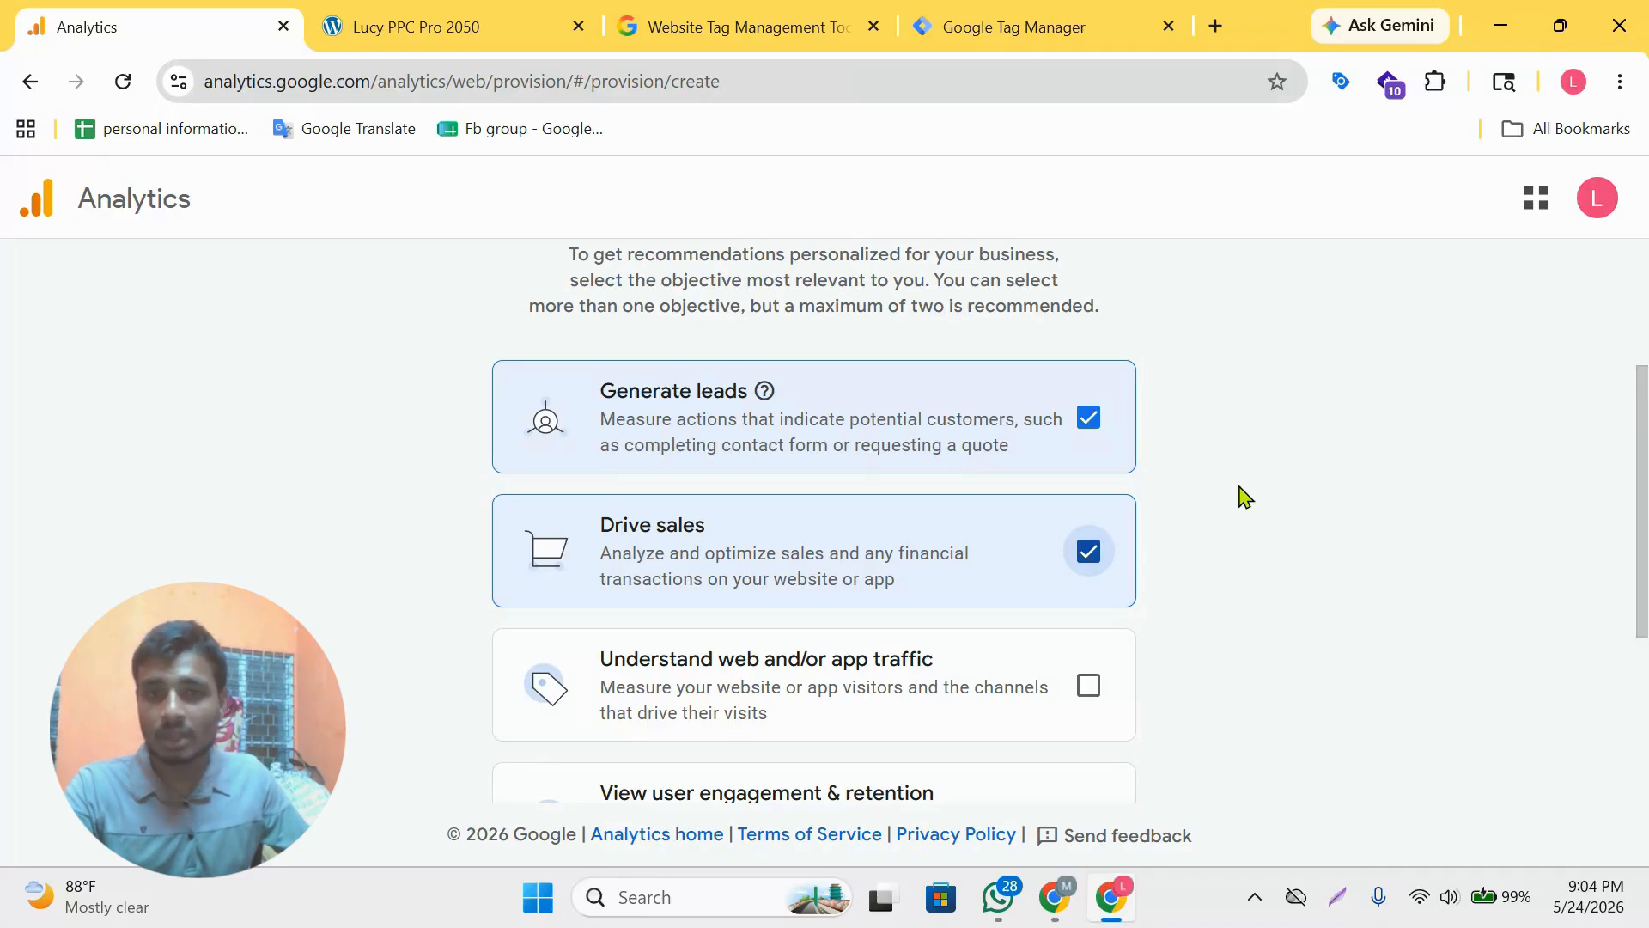
{"action": "scroll", "coordinate": [912, 705], "scroll_direction": "down", "scroll_amount": 2}
{"action": "scroll", "coordinate": [912, 704], "scroll_direction": "down", "scroll_amount": 2}
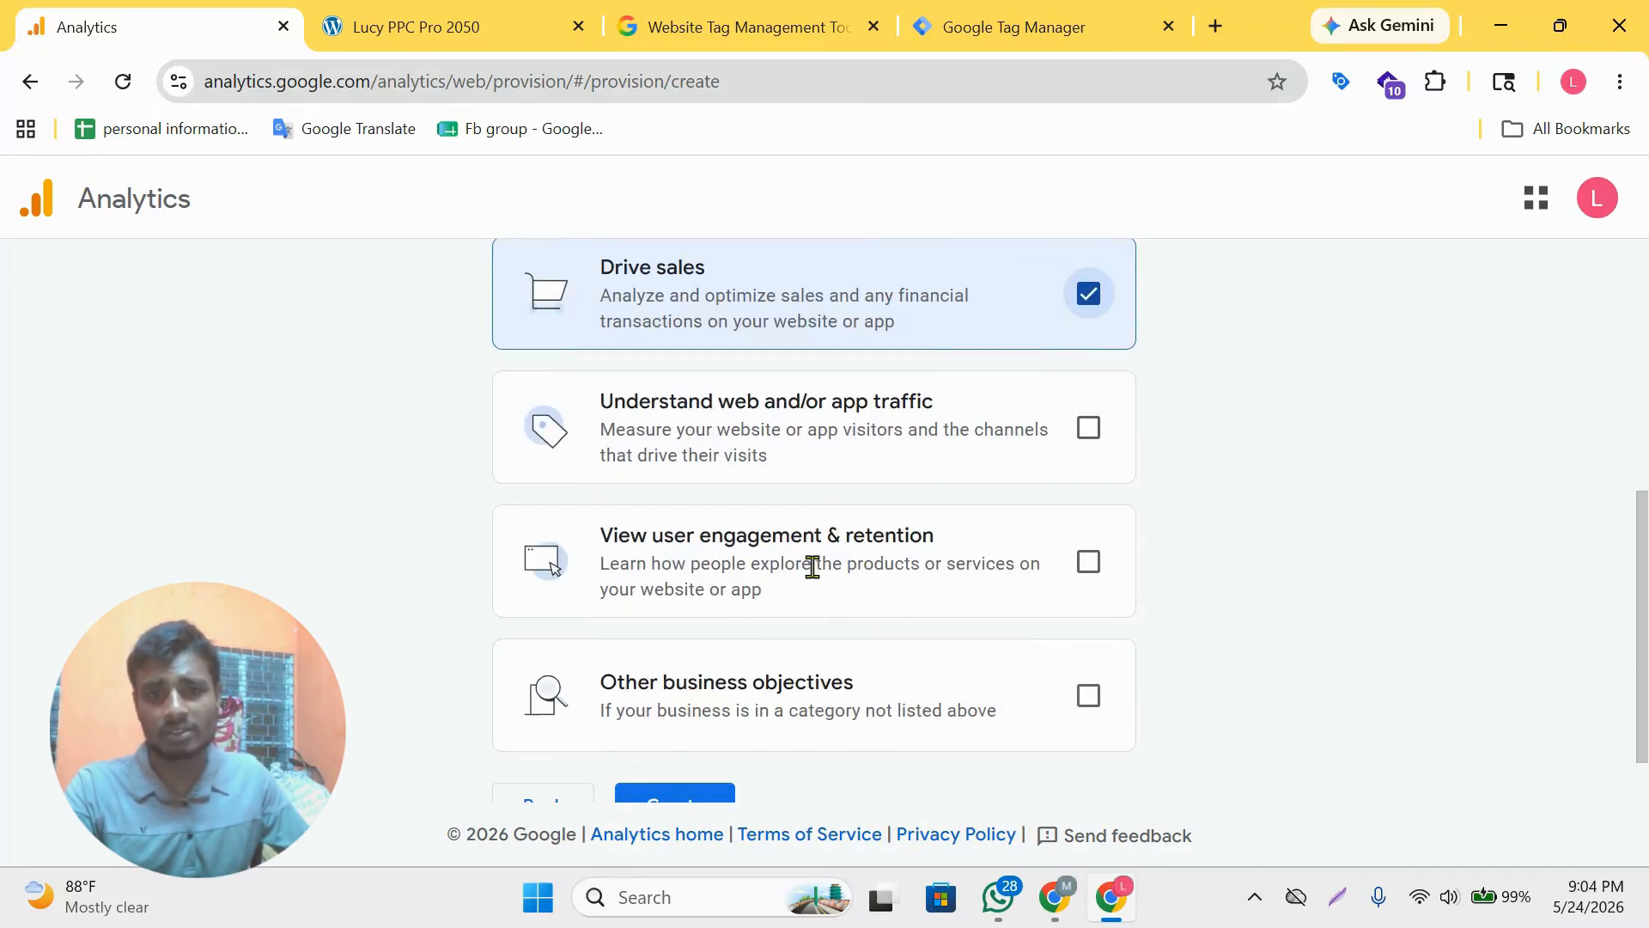
{"action": "scroll", "coordinate": [777, 574], "scroll_direction": "up", "scroll_amount": 5}
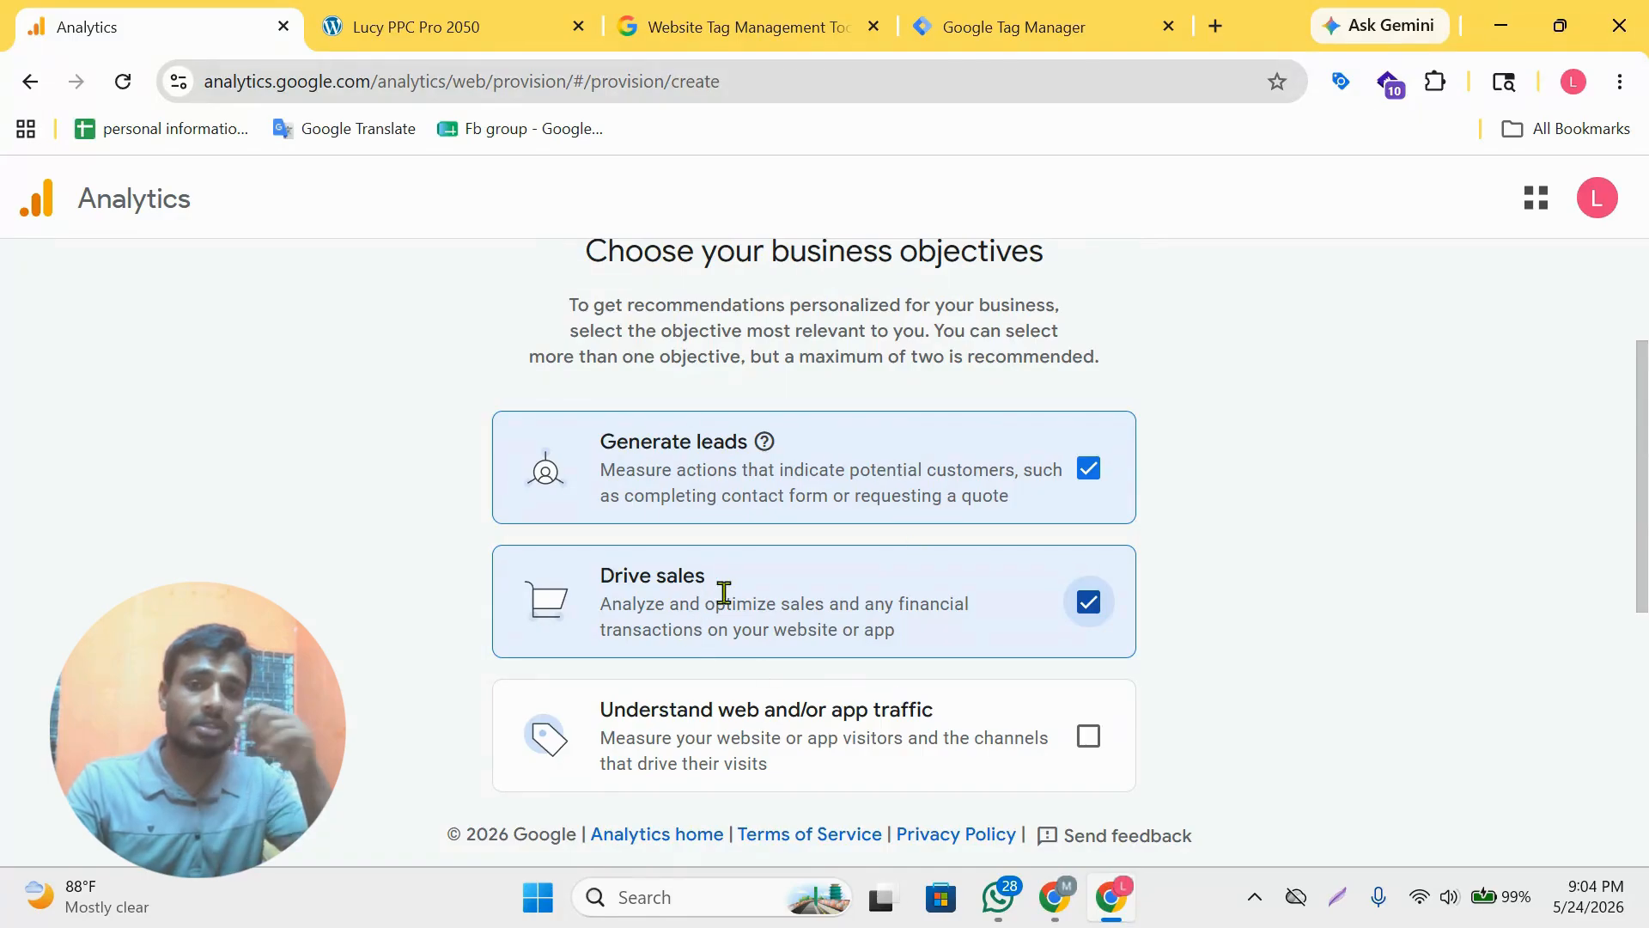
{"action": "left_click_drag", "start_coordinate": [725, 594], "coordinate": [546, 601]}
{"action": "left_click", "coordinate": [849, 603]}
{"action": "scroll", "coordinate": [847, 613], "scroll_direction": "down", "scroll_amount": 2}
{"action": "scroll", "coordinate": [859, 616], "scroll_direction": "down", "scroll_amount": 1}
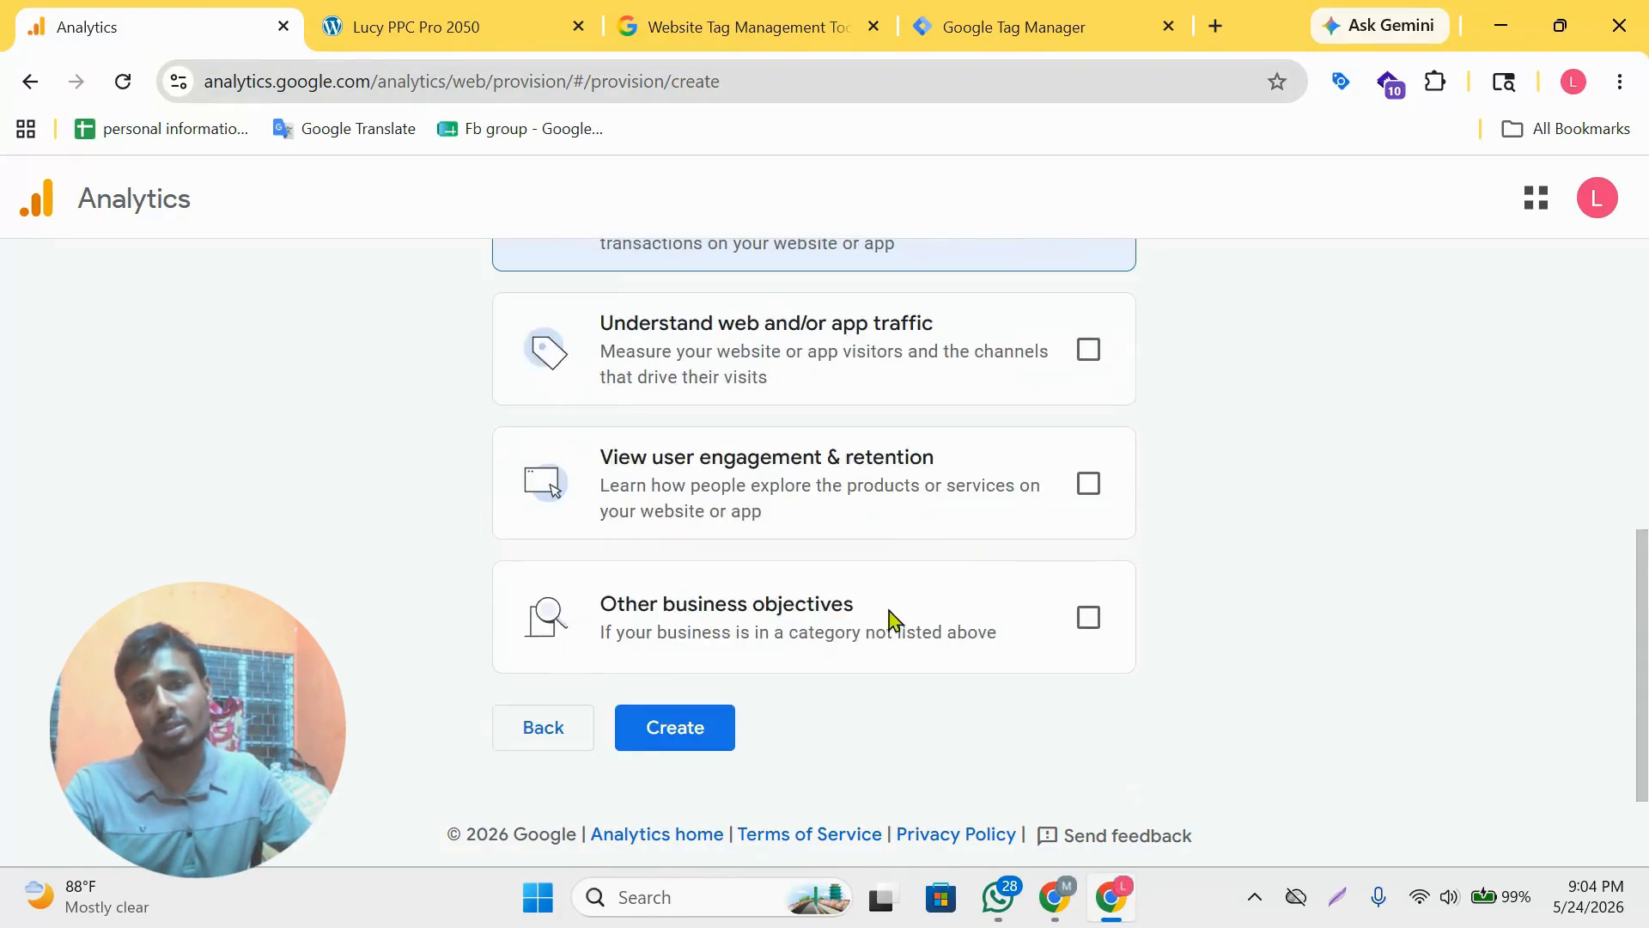
- Create the account and property, going through and accepting the Google Analytics Terms of Service Agreement
{"action": "left_click", "coordinate": [666, 730]}
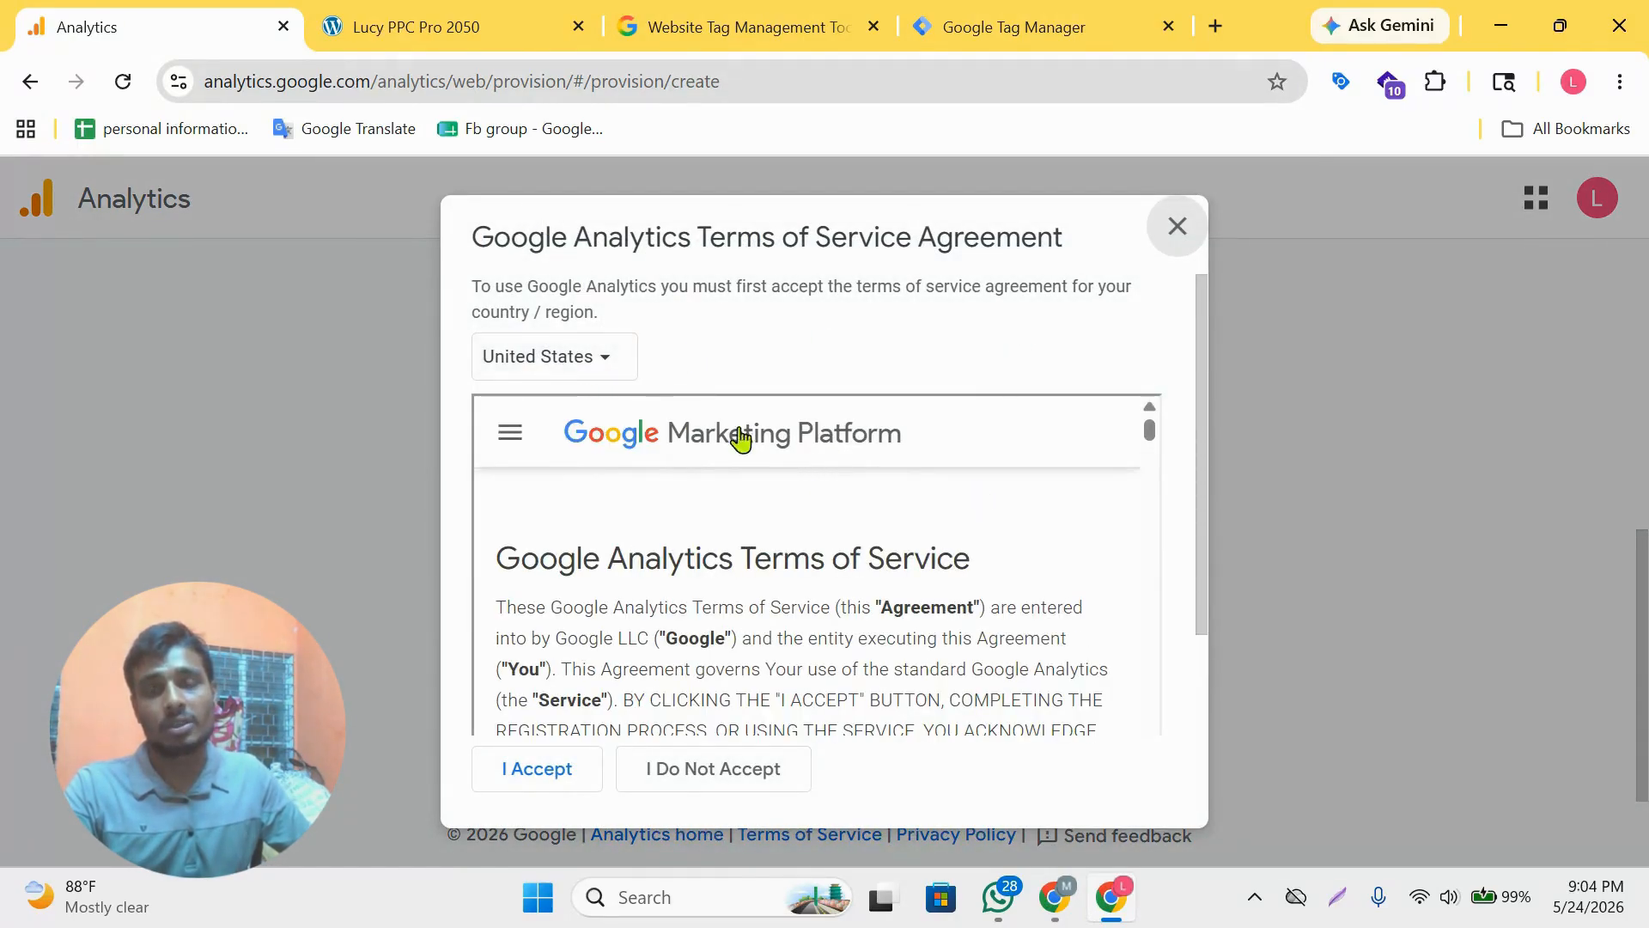
{"action": "scroll", "coordinate": [626, 516], "scroll_direction": "down", "scroll_amount": 6}
{"action": "scroll", "coordinate": [626, 696], "scroll_direction": "down", "scroll_amount": 12}
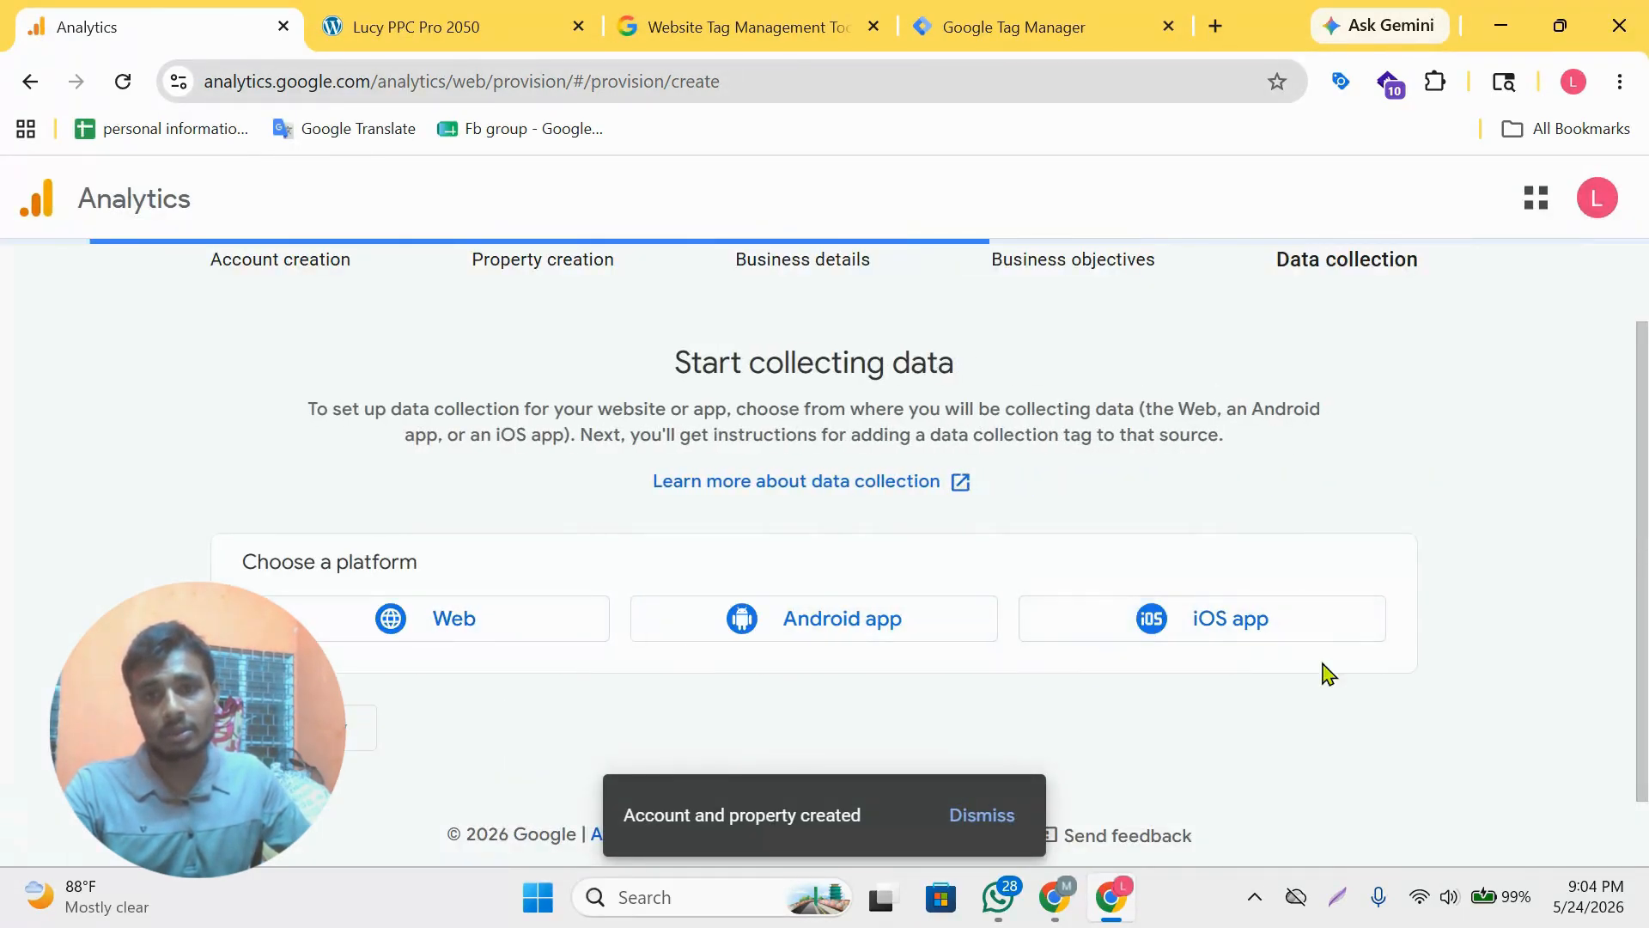
- Choose Web as the platform for data collection to set up a web data stream
{"action": "left_click_drag", "start_coordinate": [645, 392], "coordinate": [929, 354]}
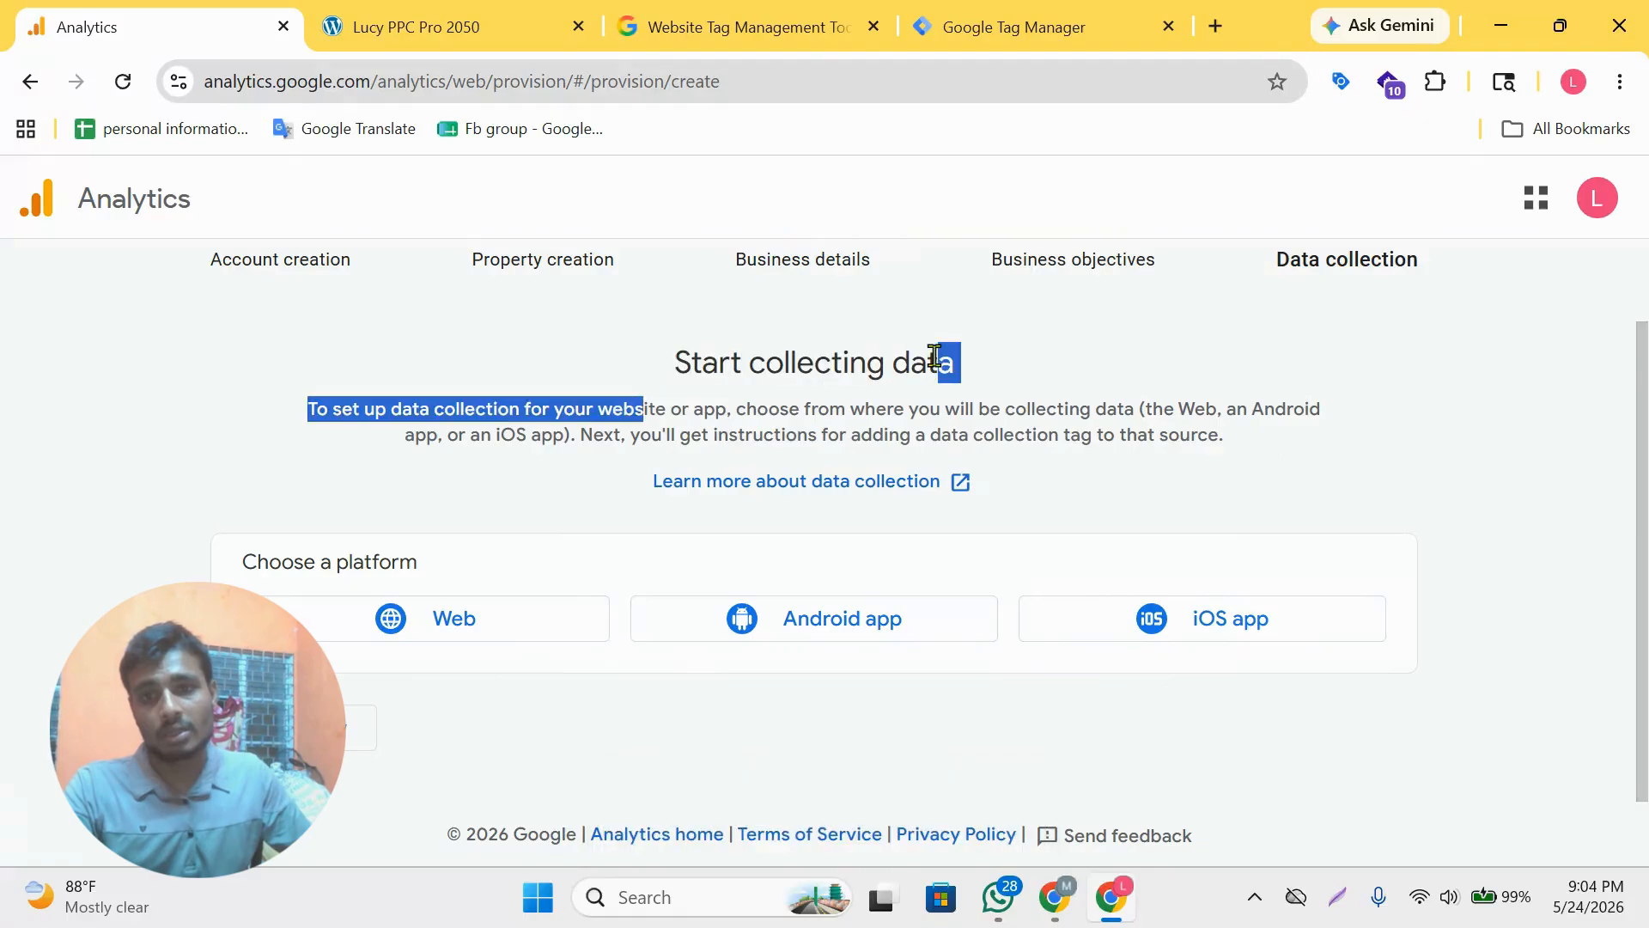
{"action": "left_click", "coordinate": [1175, 350]}
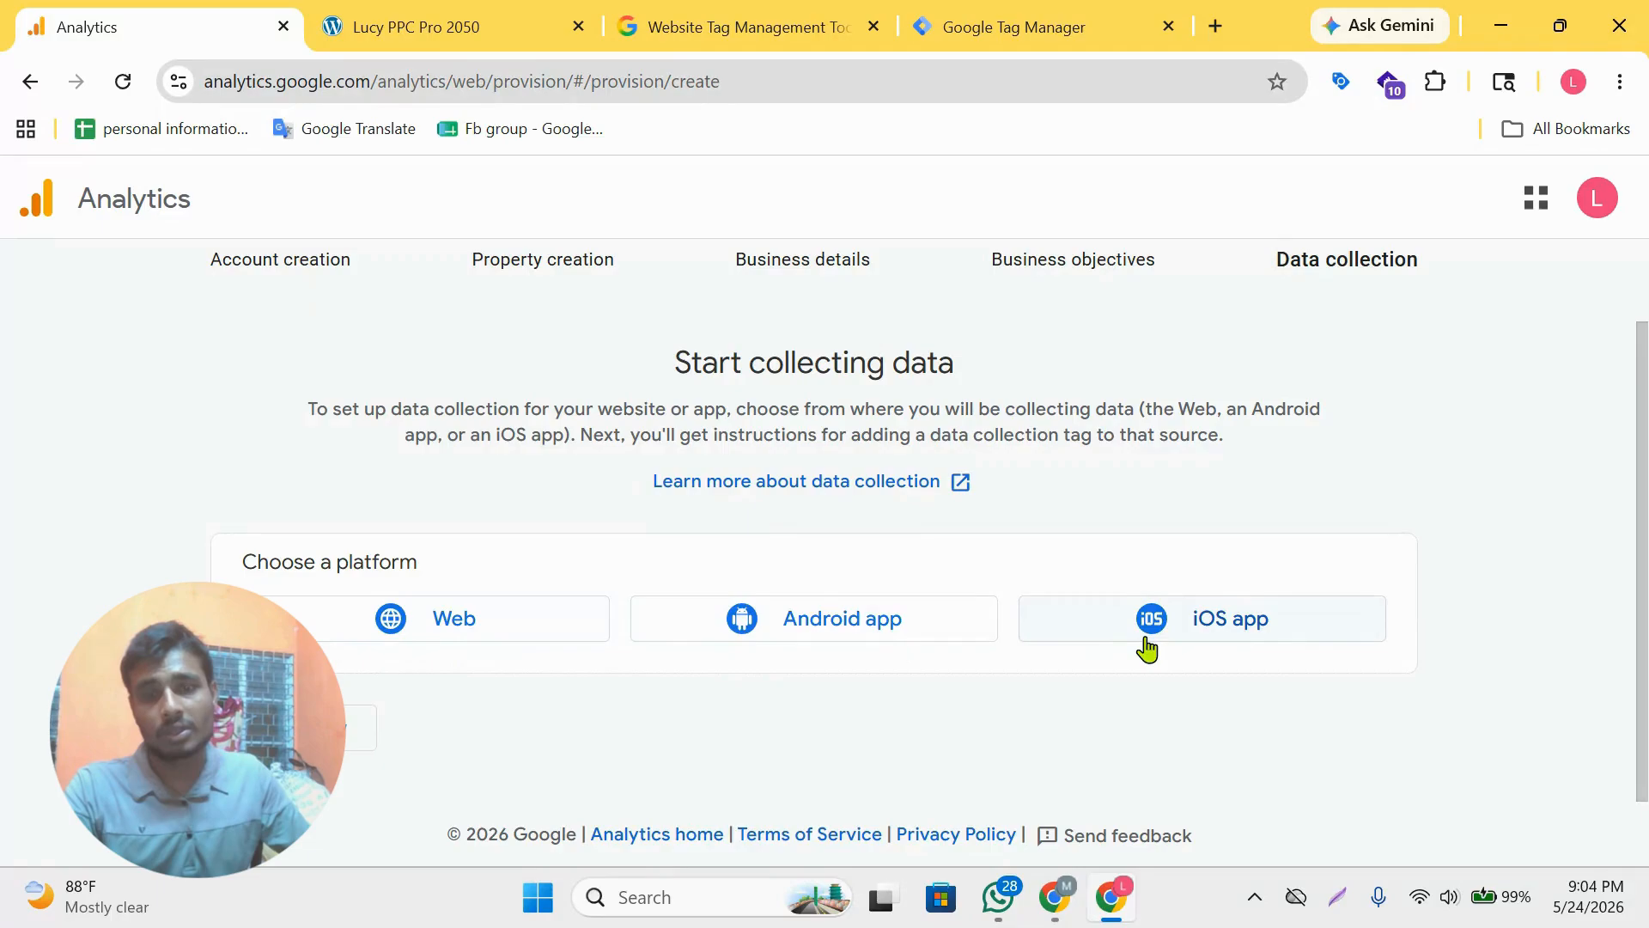
{"action": "left_click", "coordinate": [438, 633]}
{"action": "left_click", "coordinate": [866, 414]}
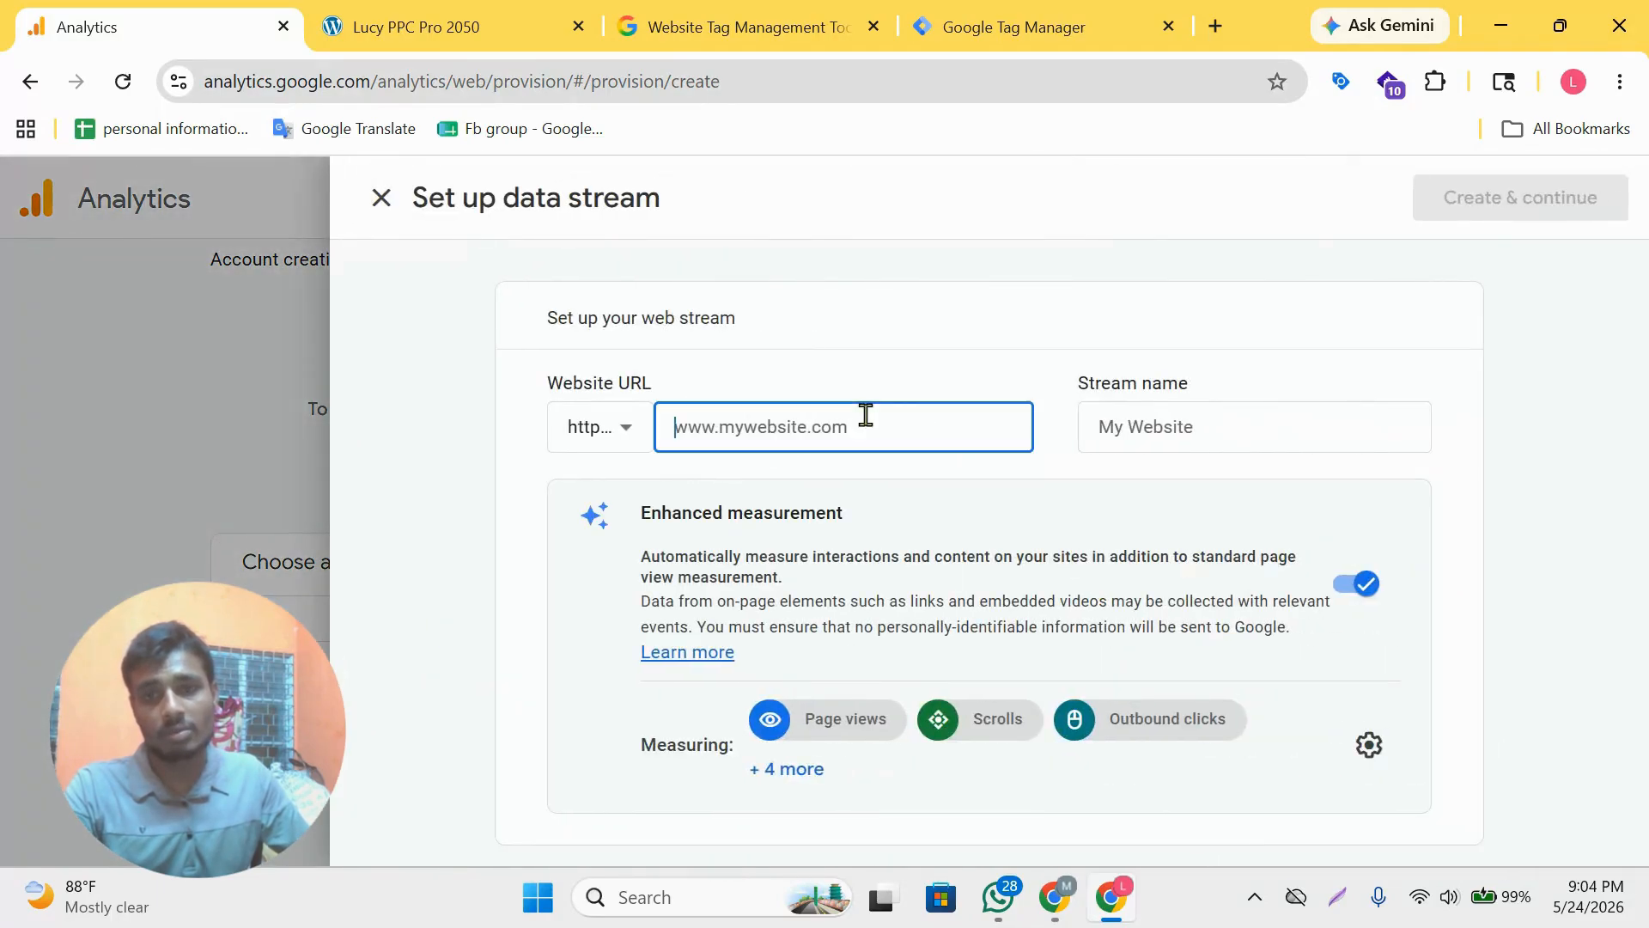
{"action": "left_click", "coordinate": [425, 24]}
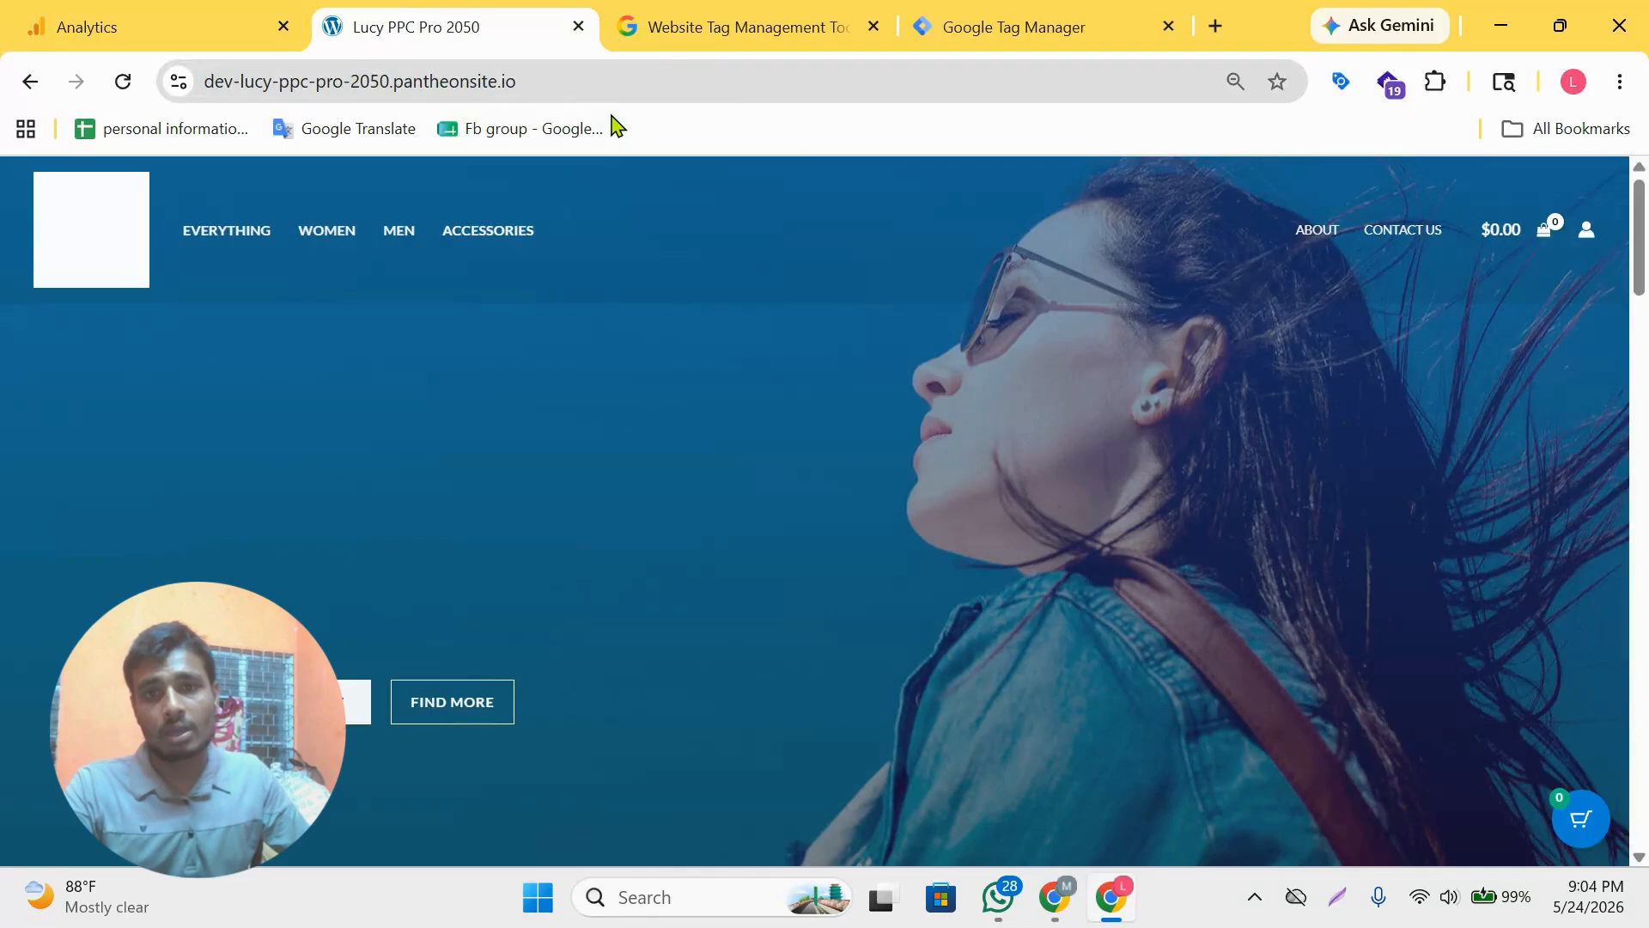
{"action": "left_click", "coordinate": [620, 92]}
{"action": "key", "text": "ctrl+c"}
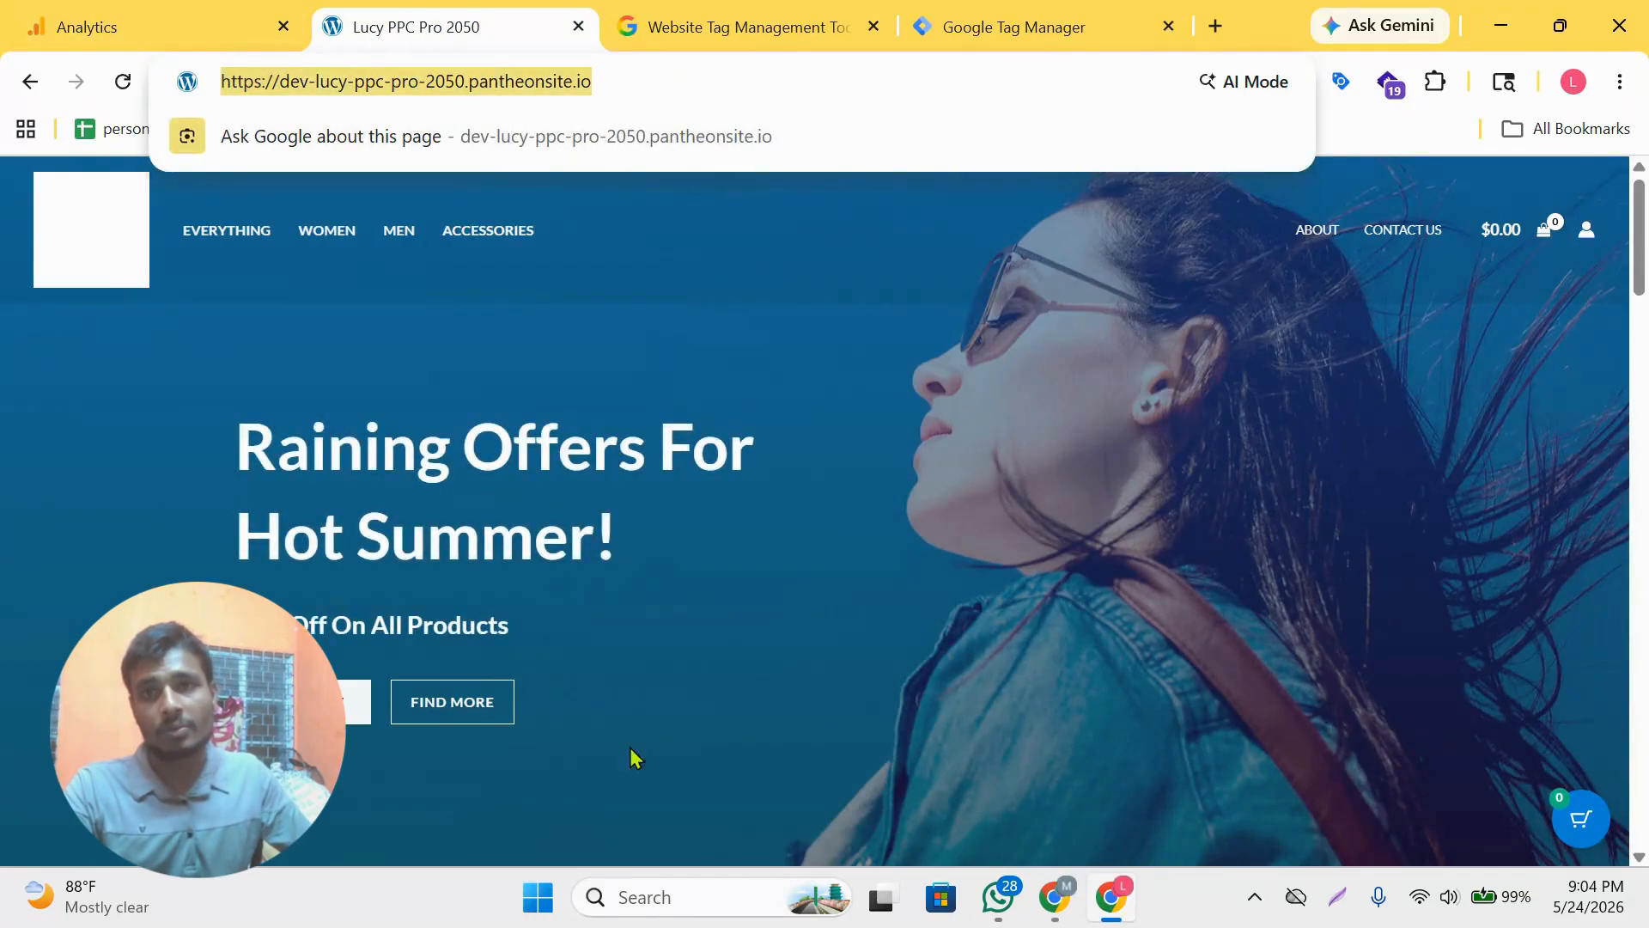
{"action": "left_click", "coordinate": [128, 26]}
{"action": "left_click", "coordinate": [734, 427]}
{"action": "key", "text": "ctrl+v"}
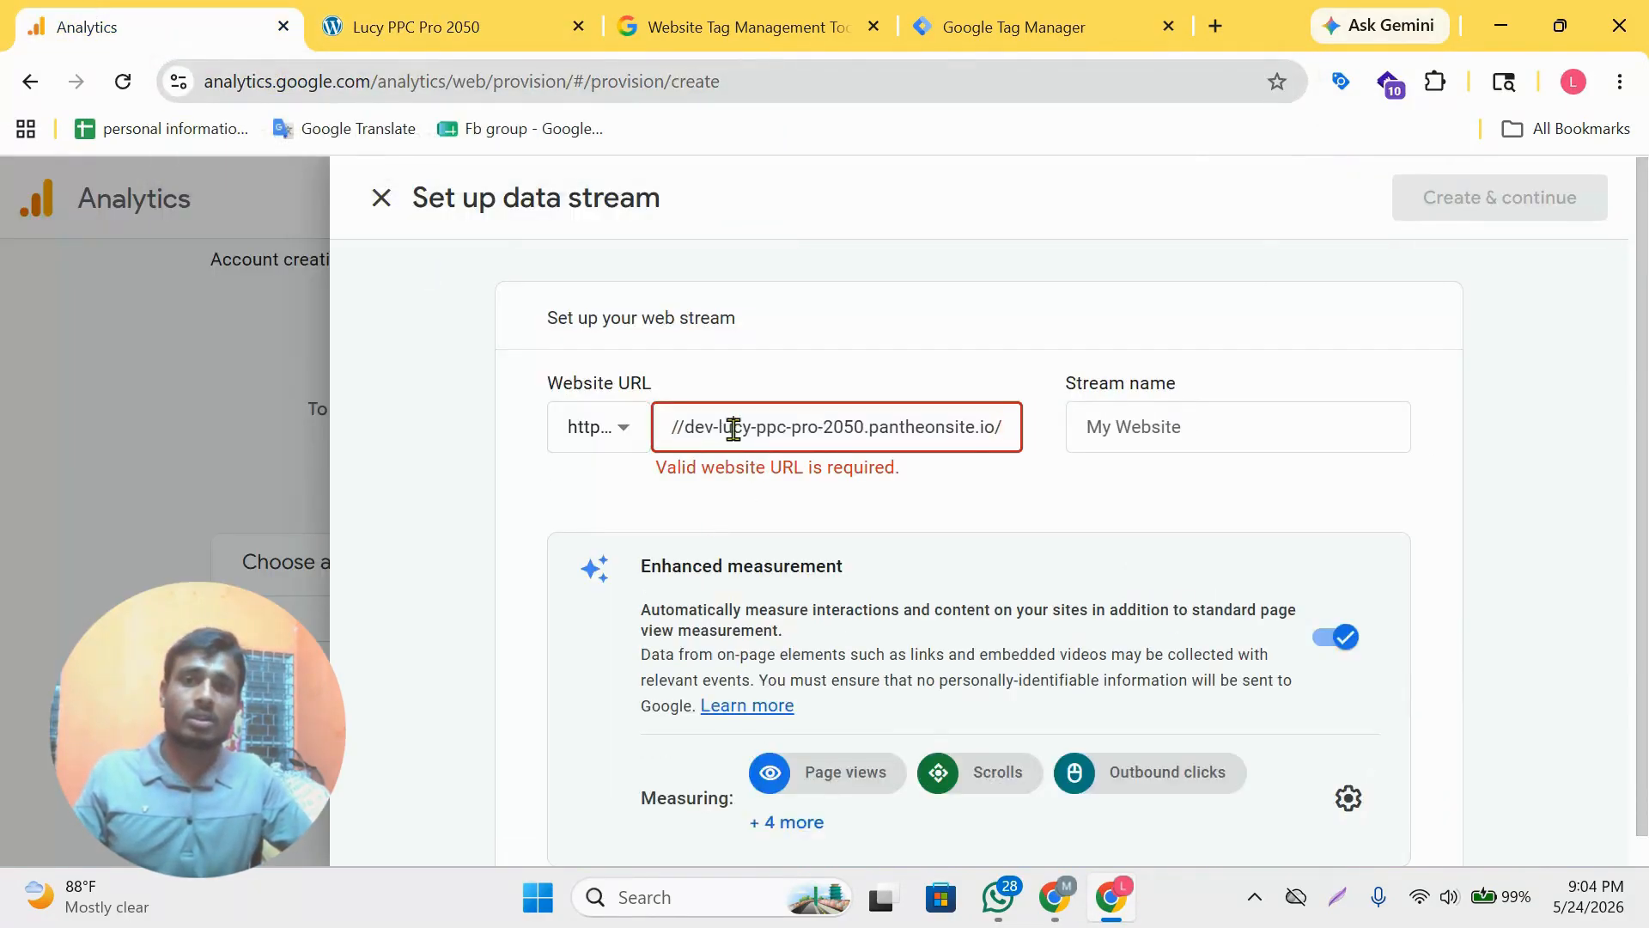
{"action": "left_click", "coordinate": [616, 429]}
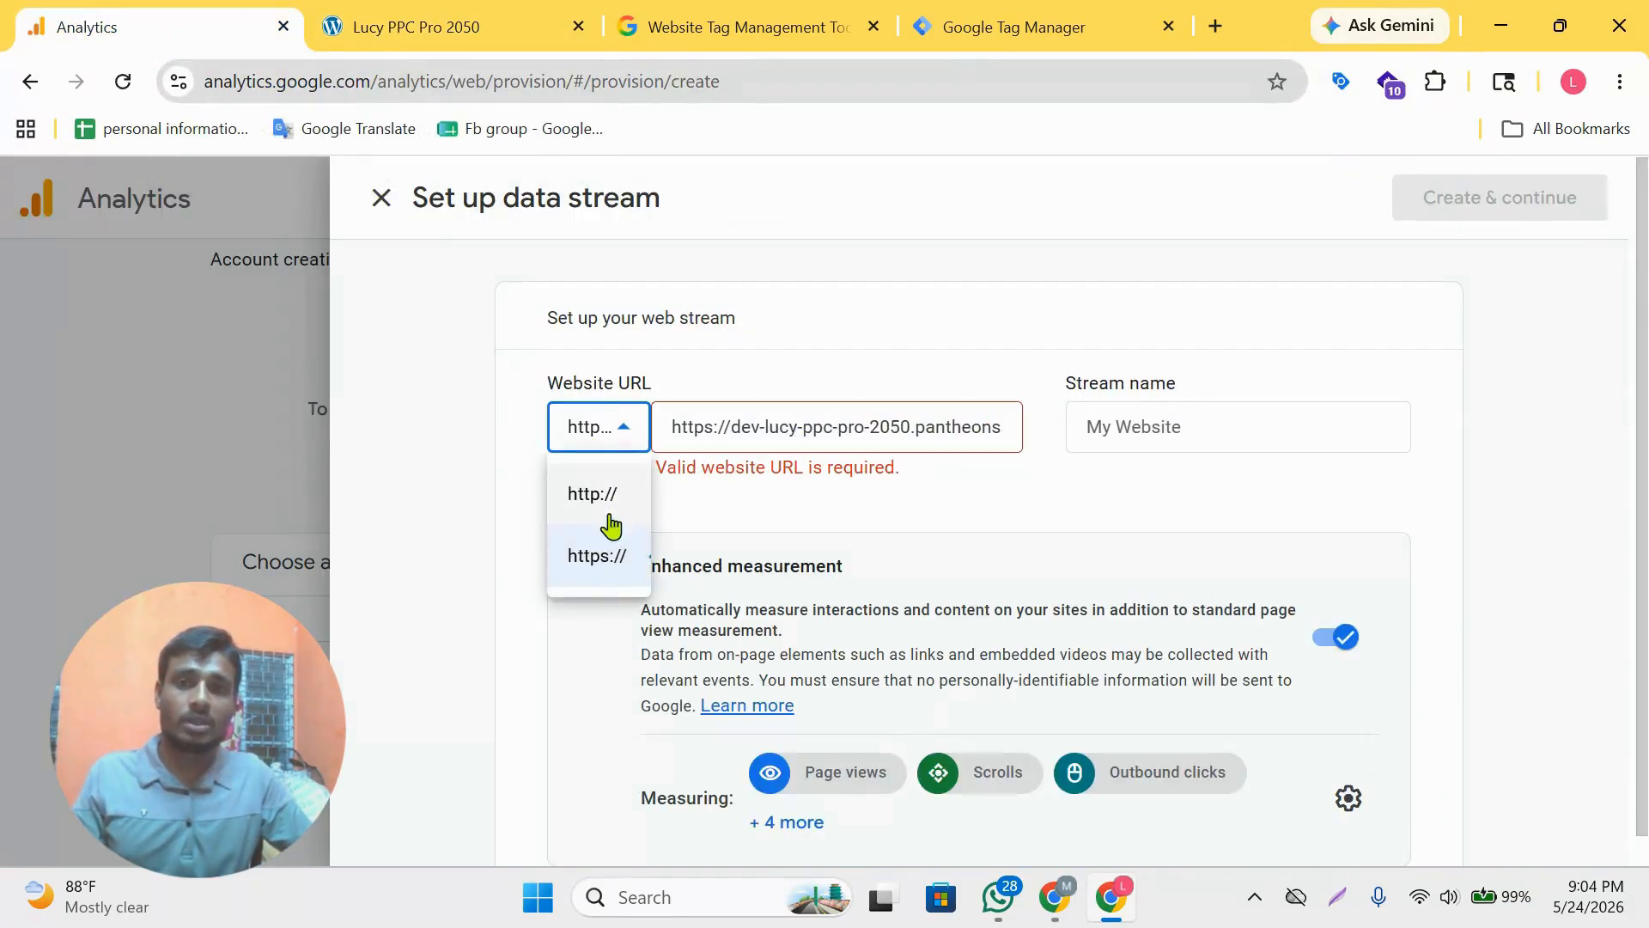
{"action": "left_click", "coordinate": [519, 538]}
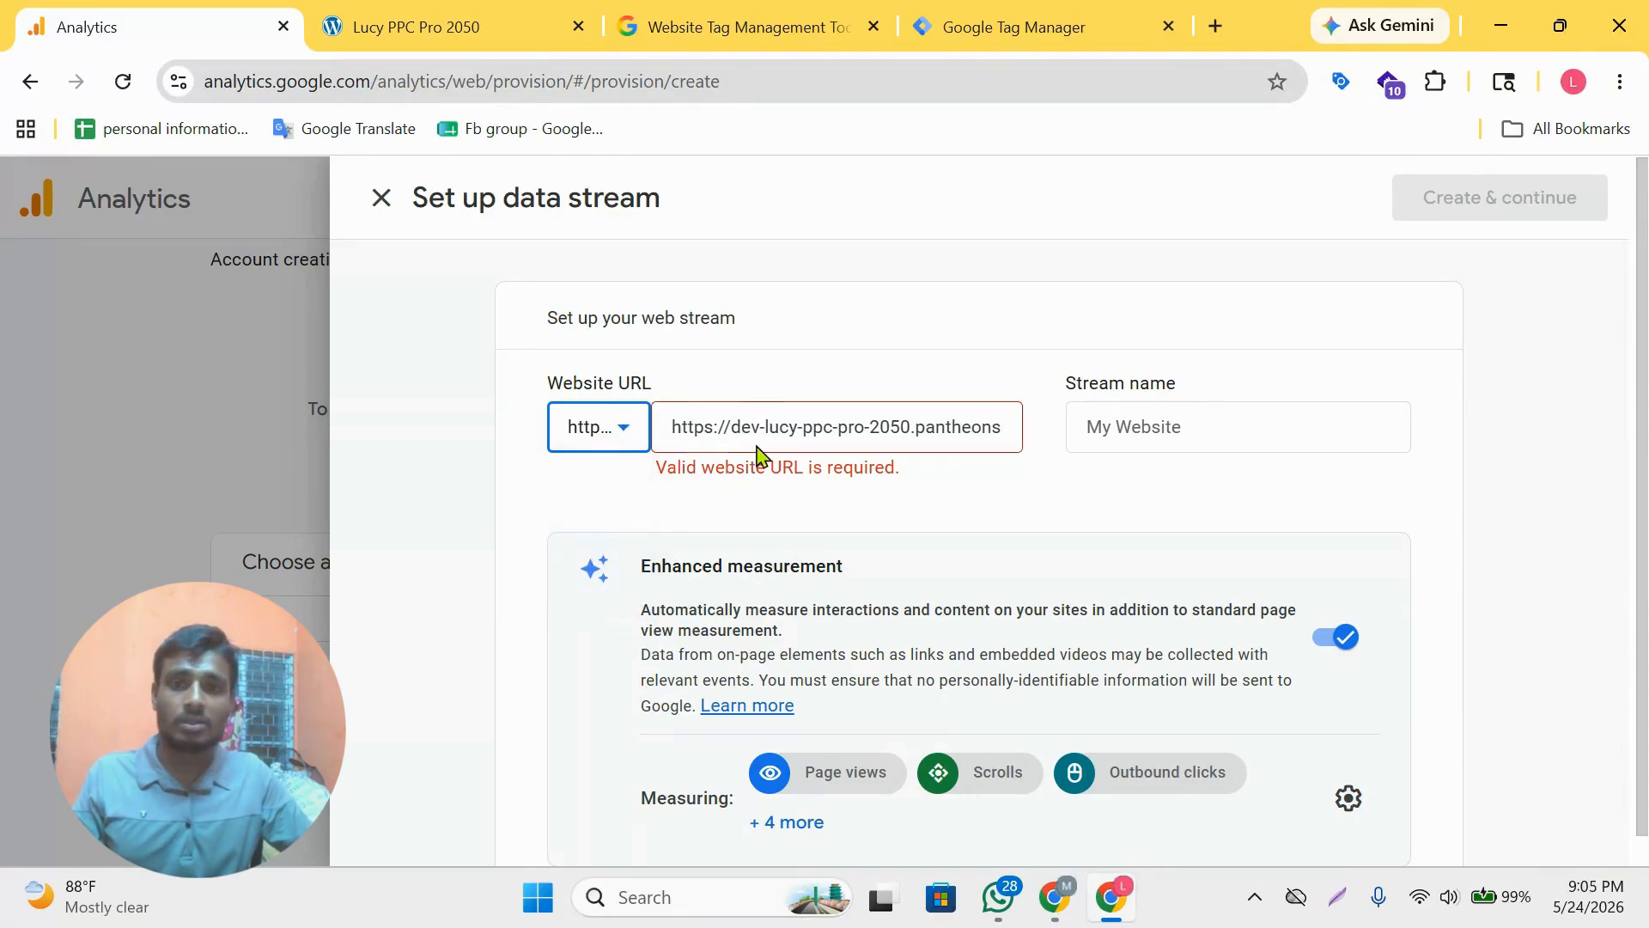
{"action": "left_click", "coordinate": [739, 429]}
{"action": "left_click_drag", "start_coordinate": [736, 427], "coordinate": [615, 427]}
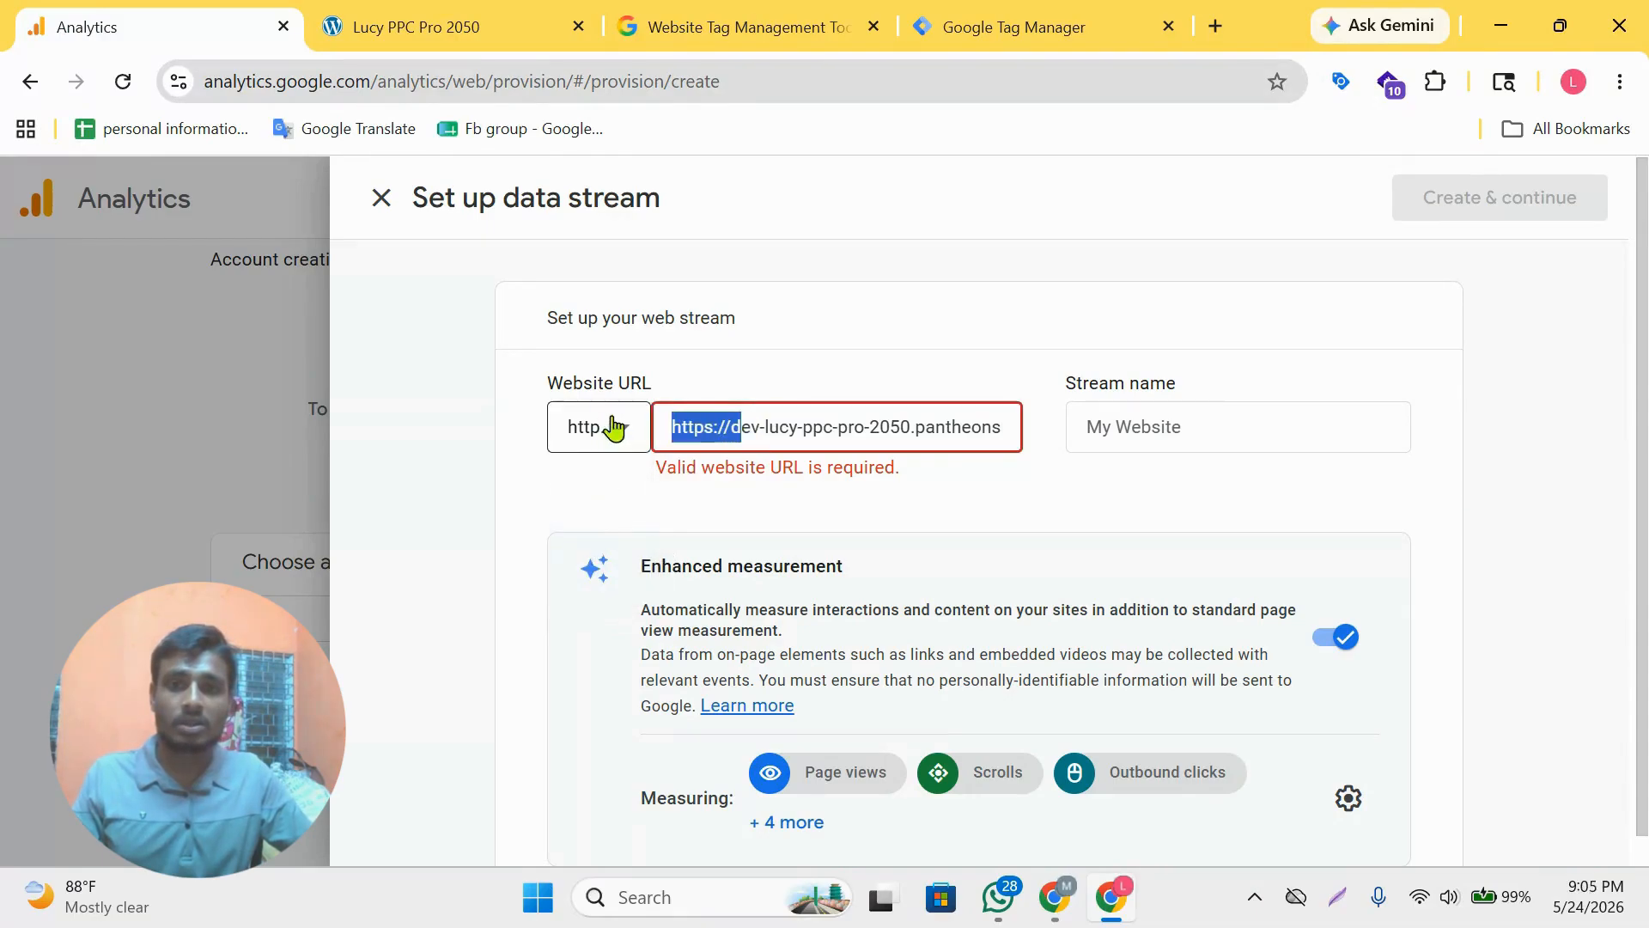
{"action": "left_click", "coordinate": [738, 434]}
{"action": "left_click_drag", "start_coordinate": [738, 434], "coordinate": [626, 438]}
{"action": "key", "text": "BackSpace"}
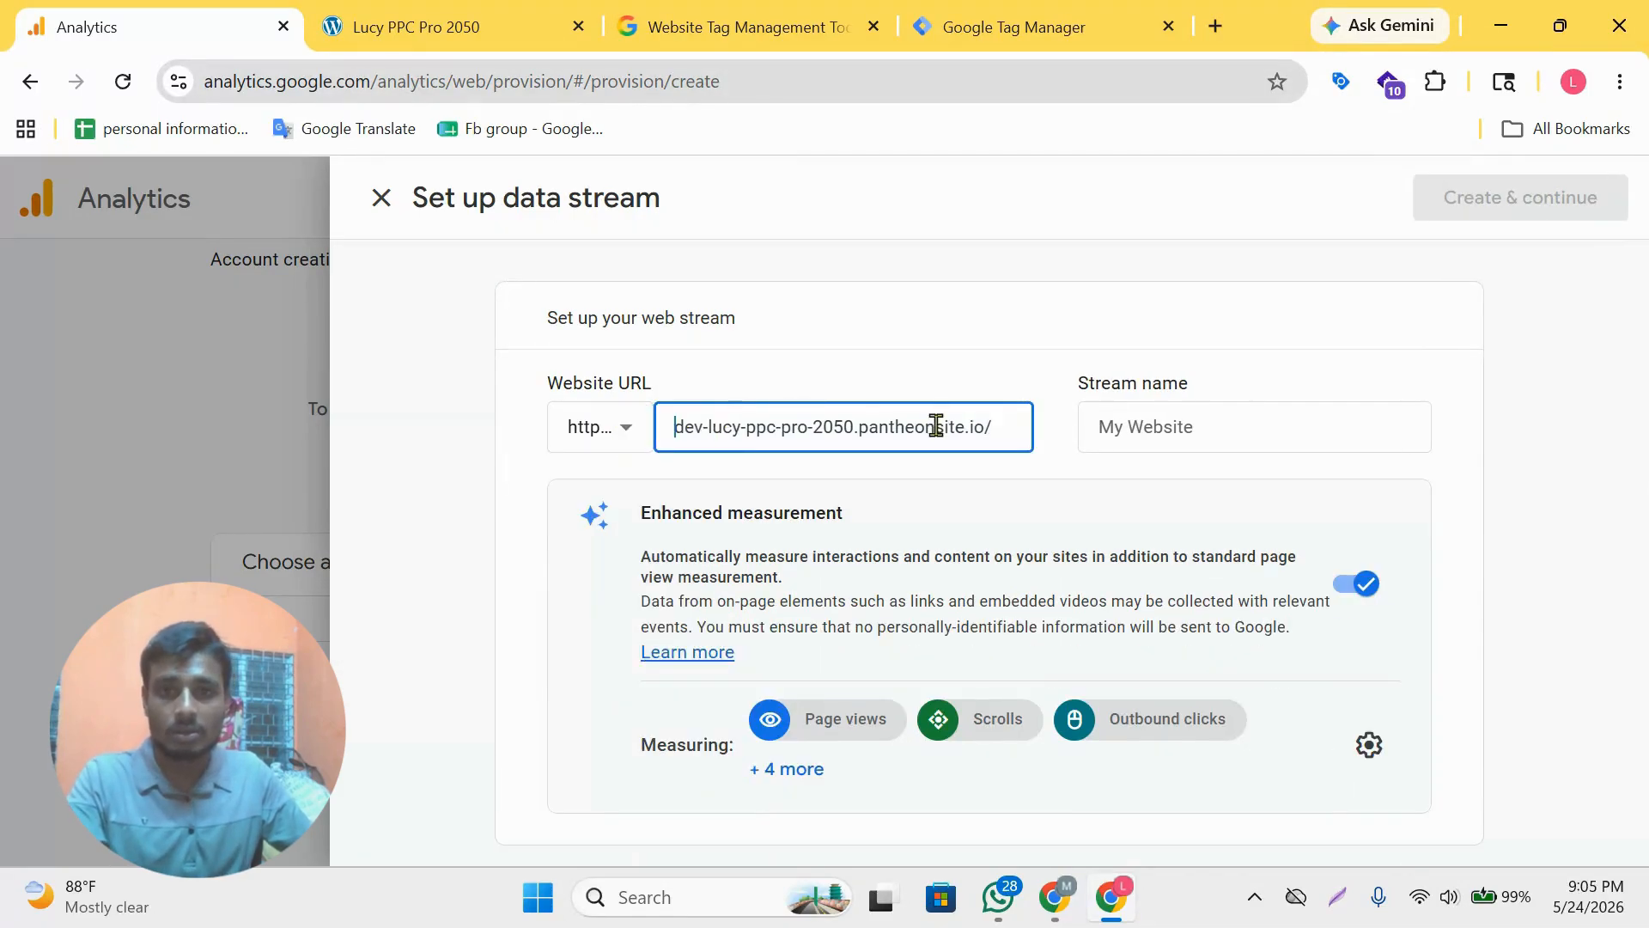
- Name the web data stream PPC Master 2050
{"action": "left_click", "coordinate": [1149, 417]}
{"action": "left_click_drag", "start_coordinate": [1193, 384], "coordinate": [1040, 394]}
{"action": "left_click", "coordinate": [1269, 440]}
{"action": "left_click_drag", "start_coordinate": [1186, 379], "coordinate": [1046, 398]}
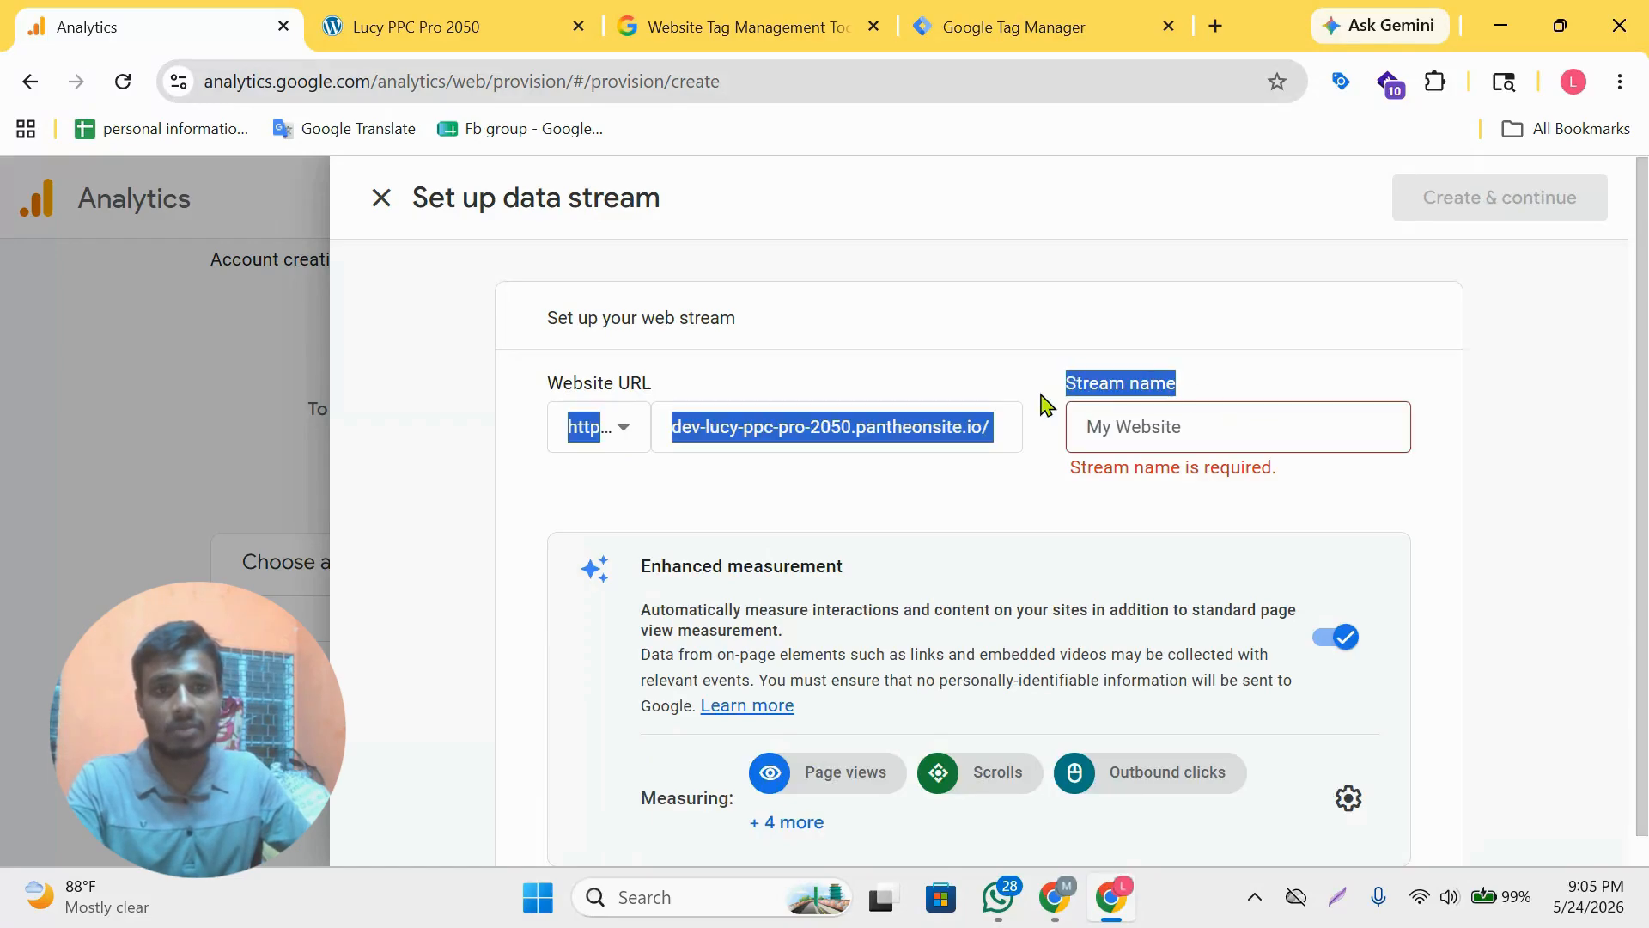
{"action": "left_click", "coordinate": [1211, 422]}
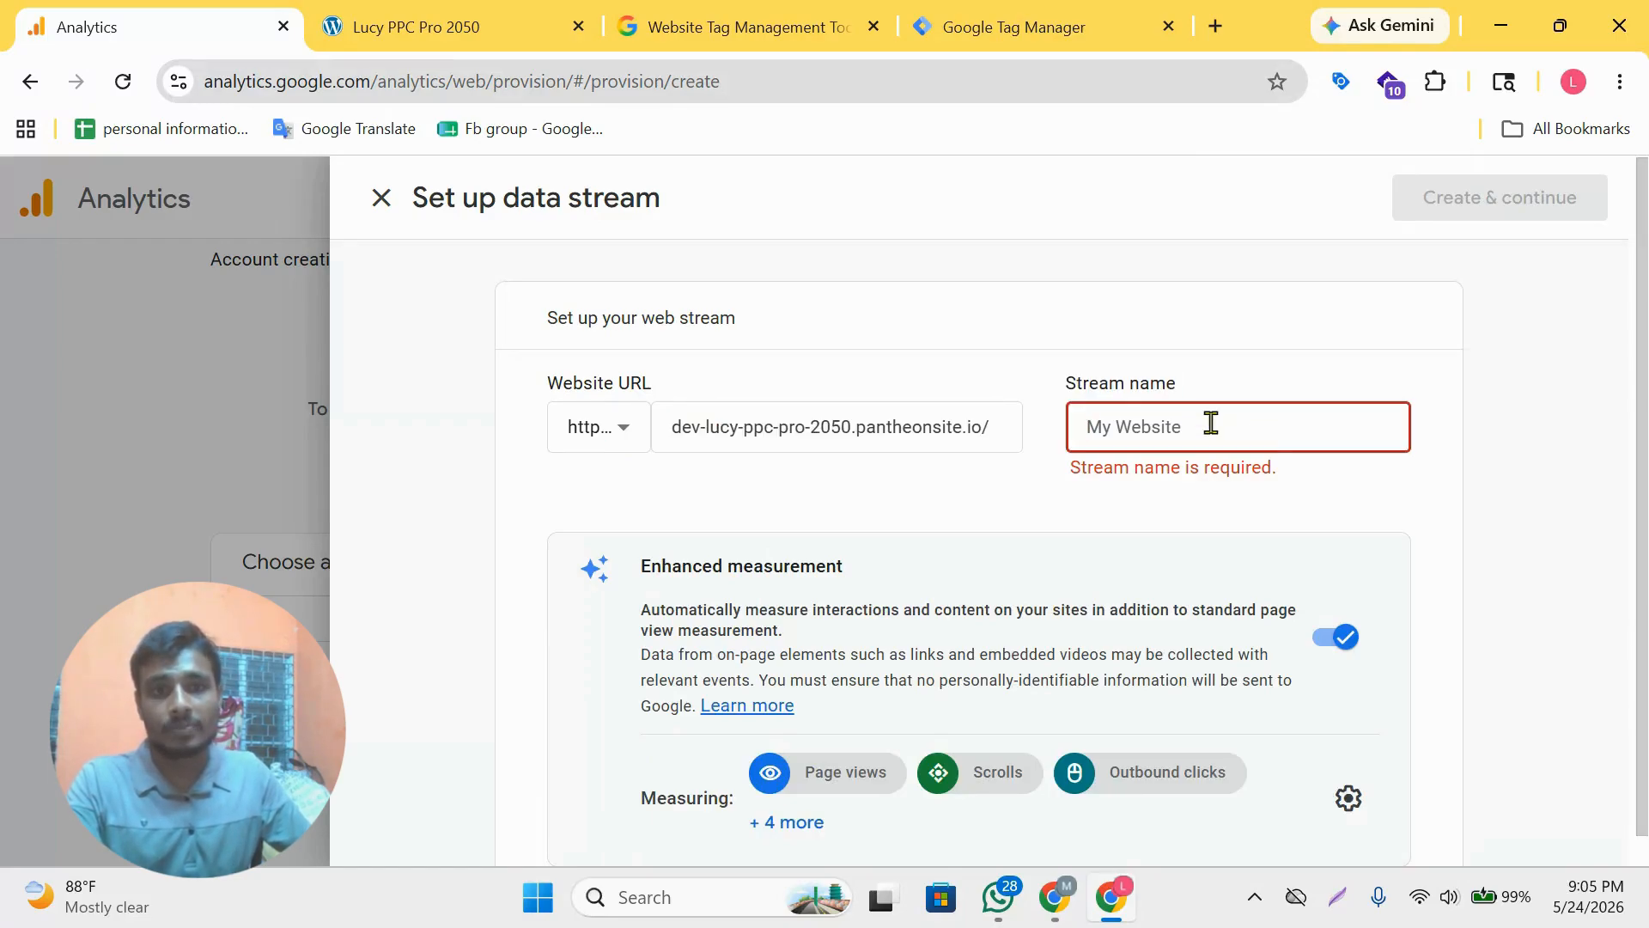
{"action": "left_click_drag", "start_coordinate": [1247, 379], "coordinate": [1091, 382]}
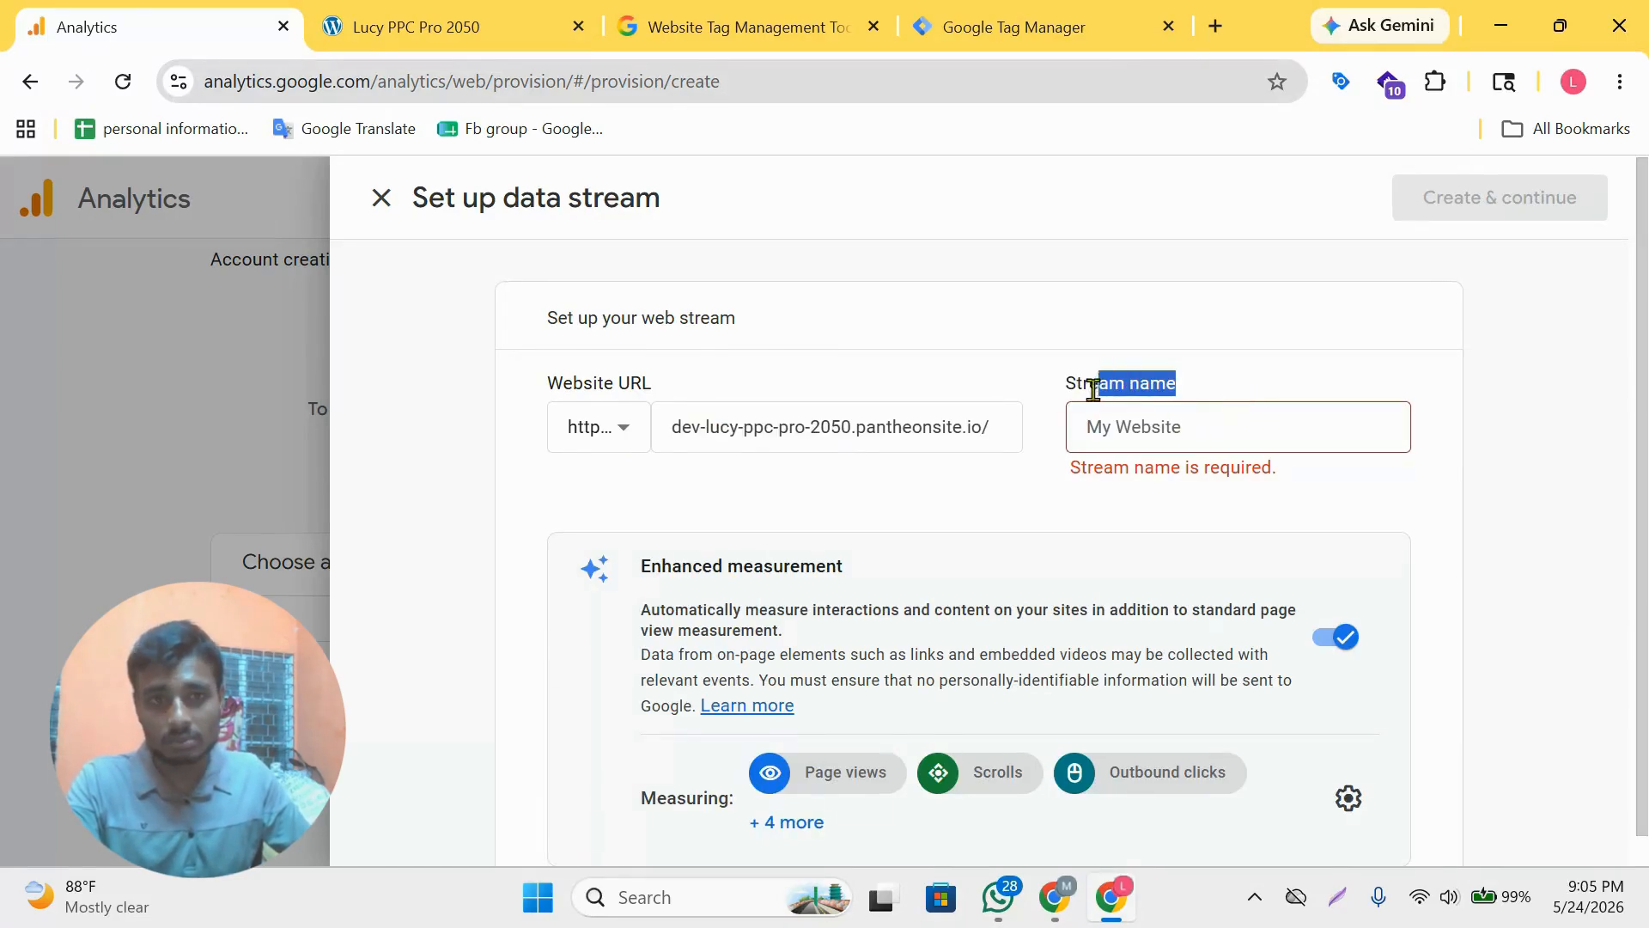
{"action": "left_click", "coordinate": [1291, 390]}
{"action": "left_click", "coordinate": [1181, 445]}
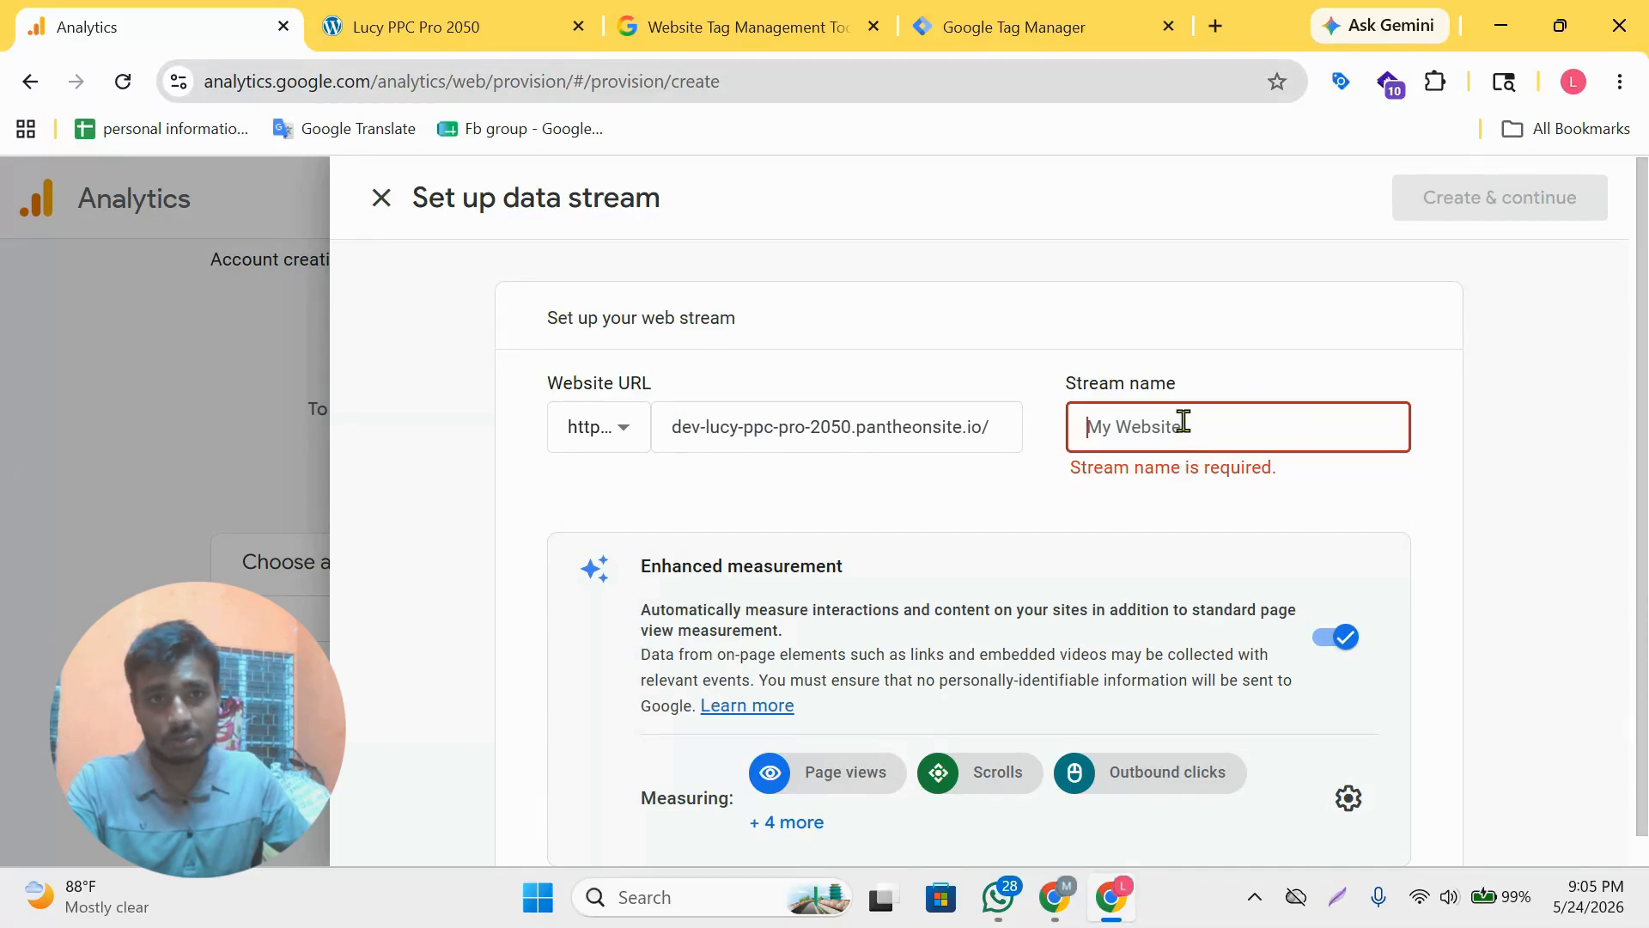
{"action": "type", "text": "Ma"}
{"action": "key", "text": "BackSpace"}
{"action": "key", "text": "BackSpace"}
{"action": "type", "text": "OO"}
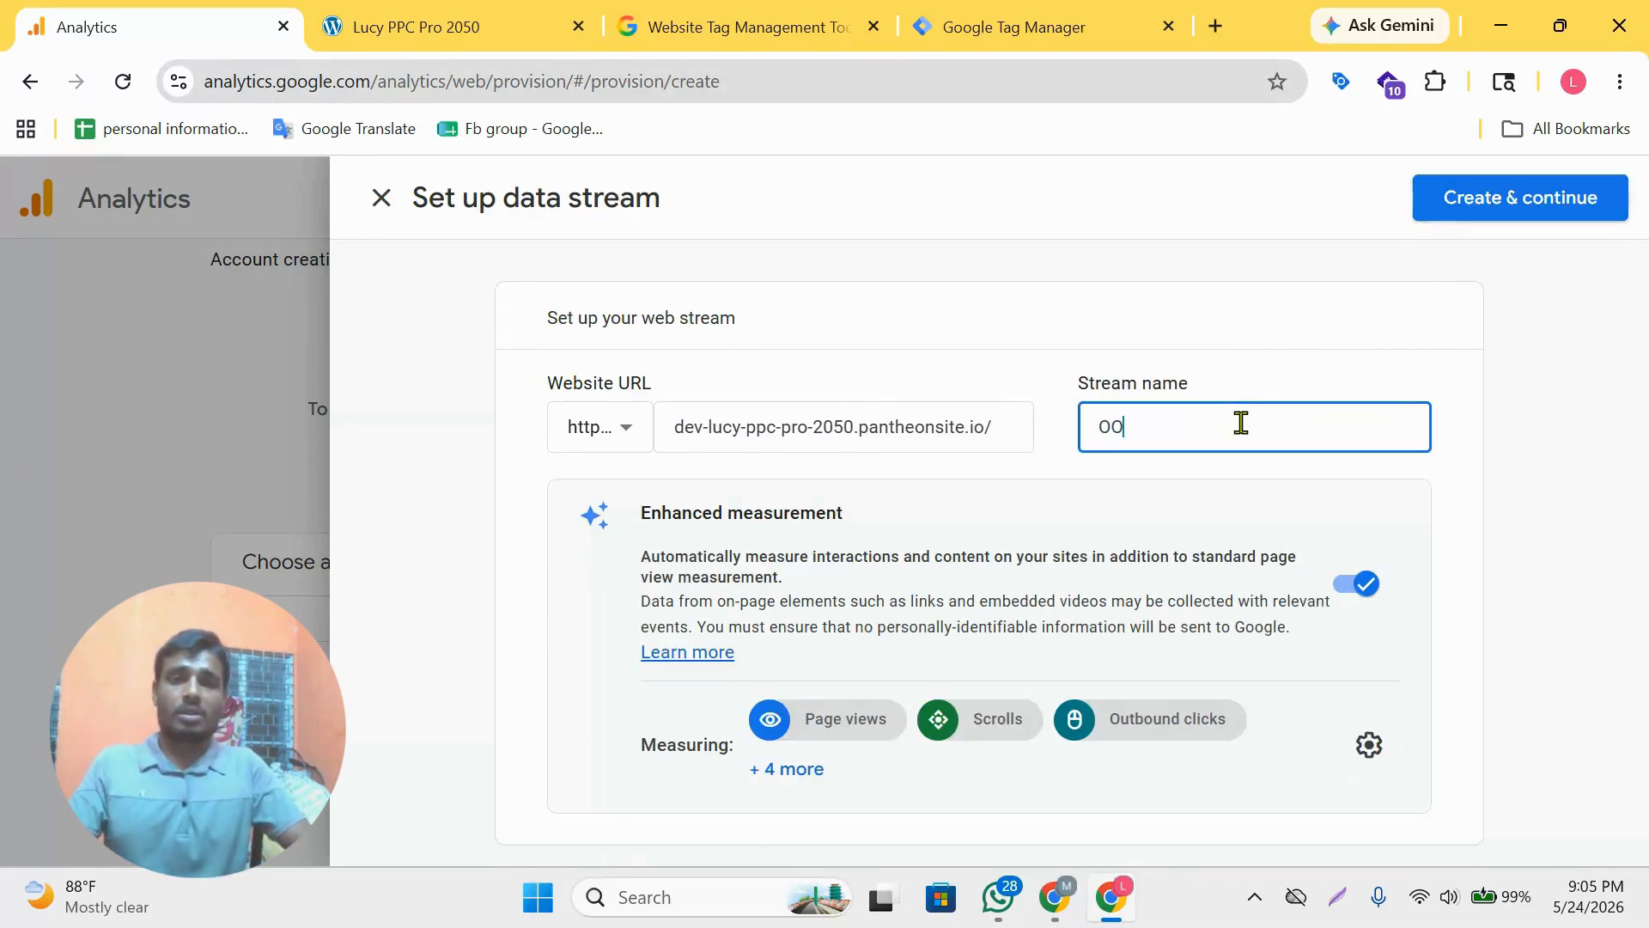
{"action": "key", "text": "BackSpace"}
{"action": "key", "text": "BackSpace"}
{"action": "type", "text": "PPC Master 205"}
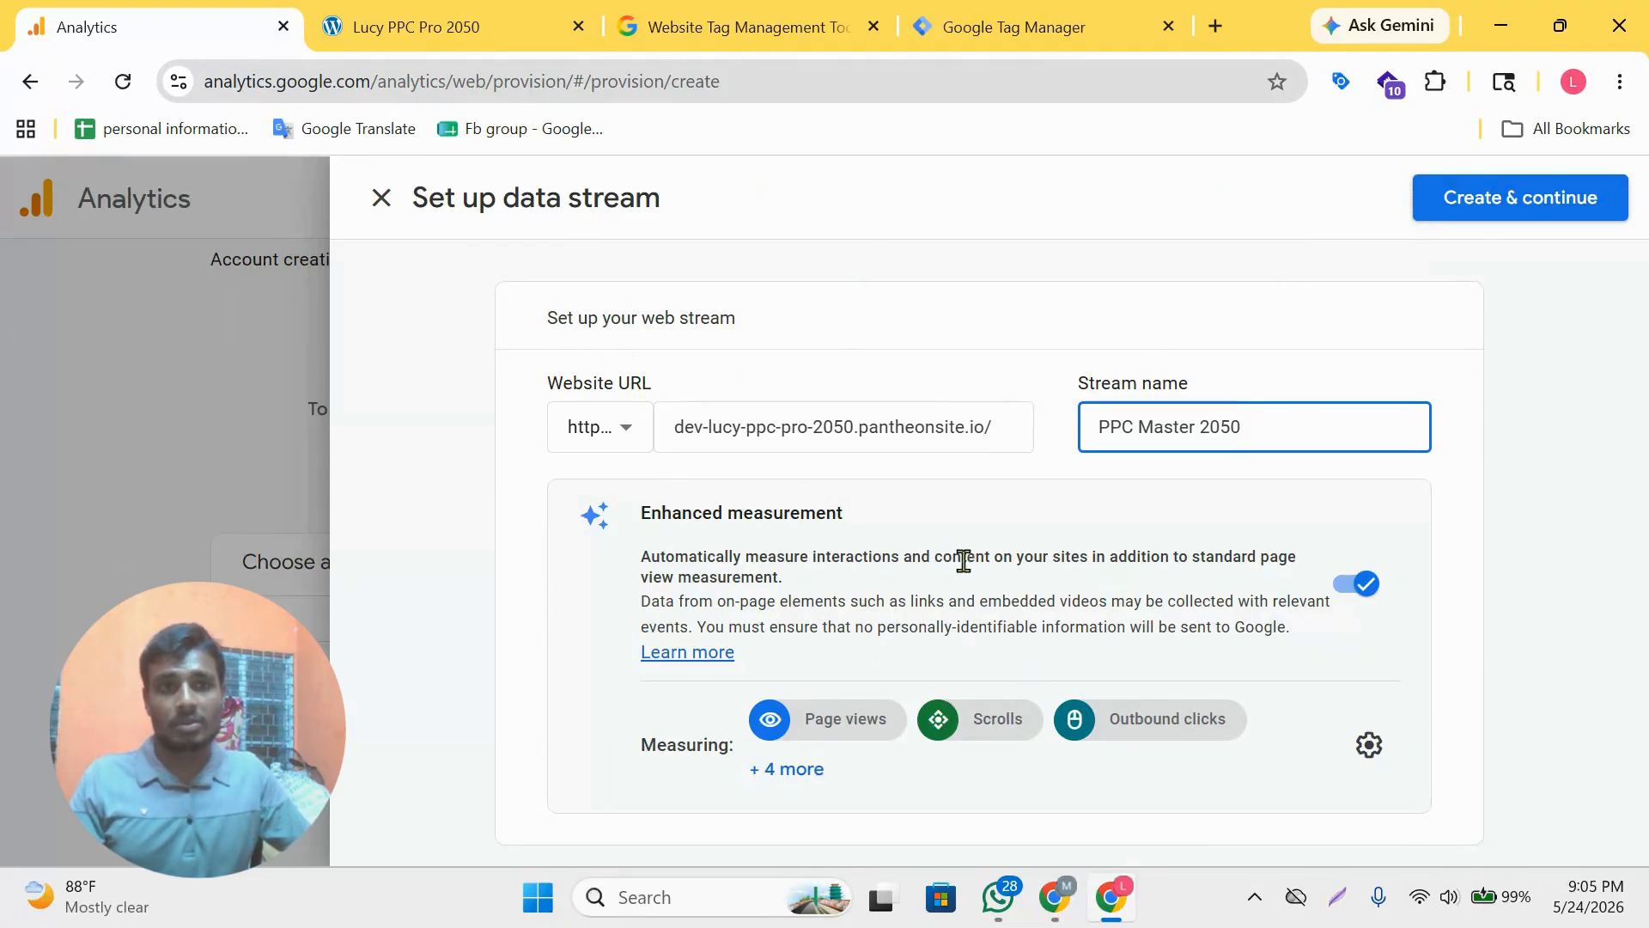
- Create the web data stream with enhanced measurement left on
{"action": "left_click_drag", "start_coordinate": [698, 560], "coordinate": [1001, 563]}
{"action": "left_click", "coordinate": [1100, 585]}
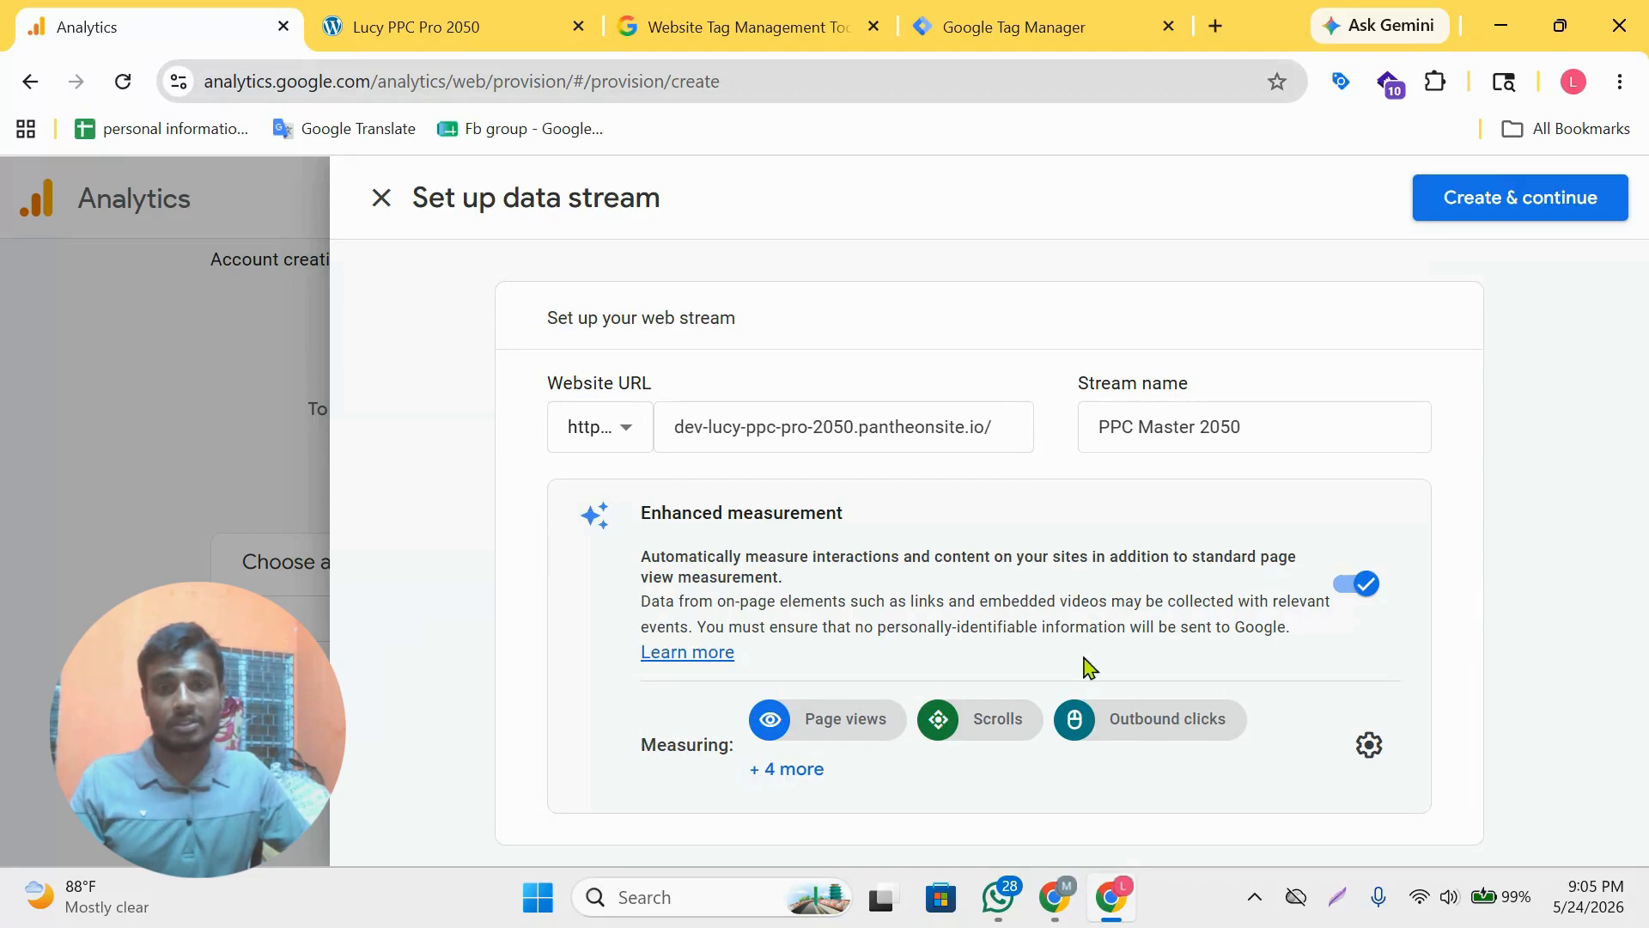
{"action": "left_click", "coordinate": [1542, 202]}
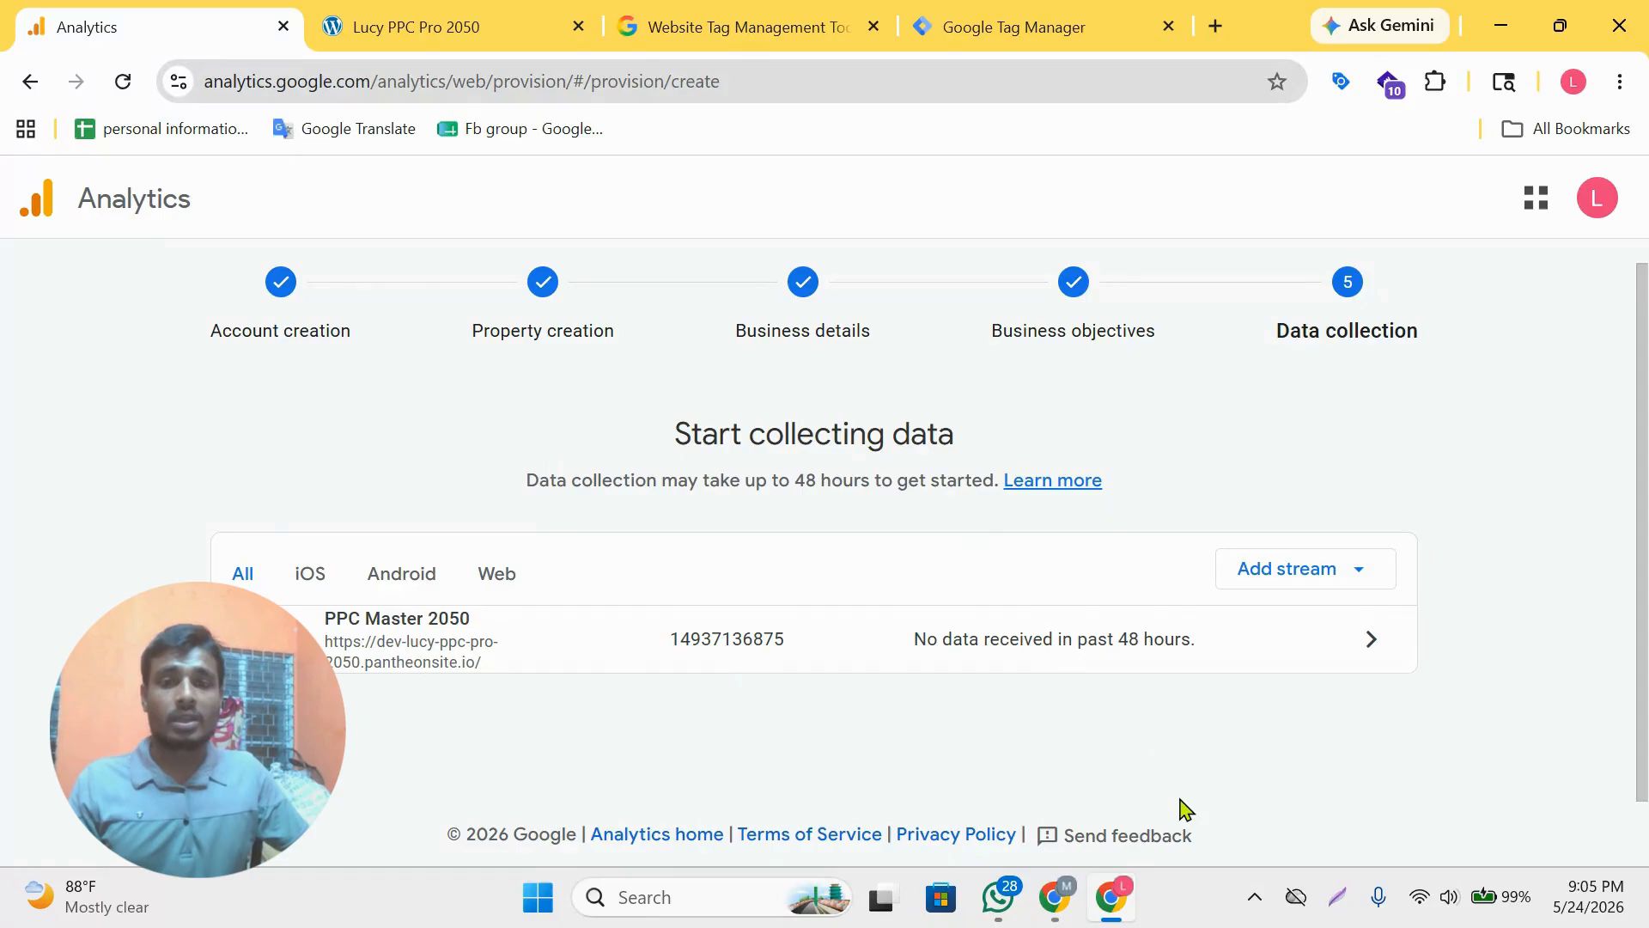
- Open the PPC Master 2050 stream, dismiss the Google tag setup and review the stream's name, URL and ID
{"action": "left_click", "coordinate": [1166, 640]}
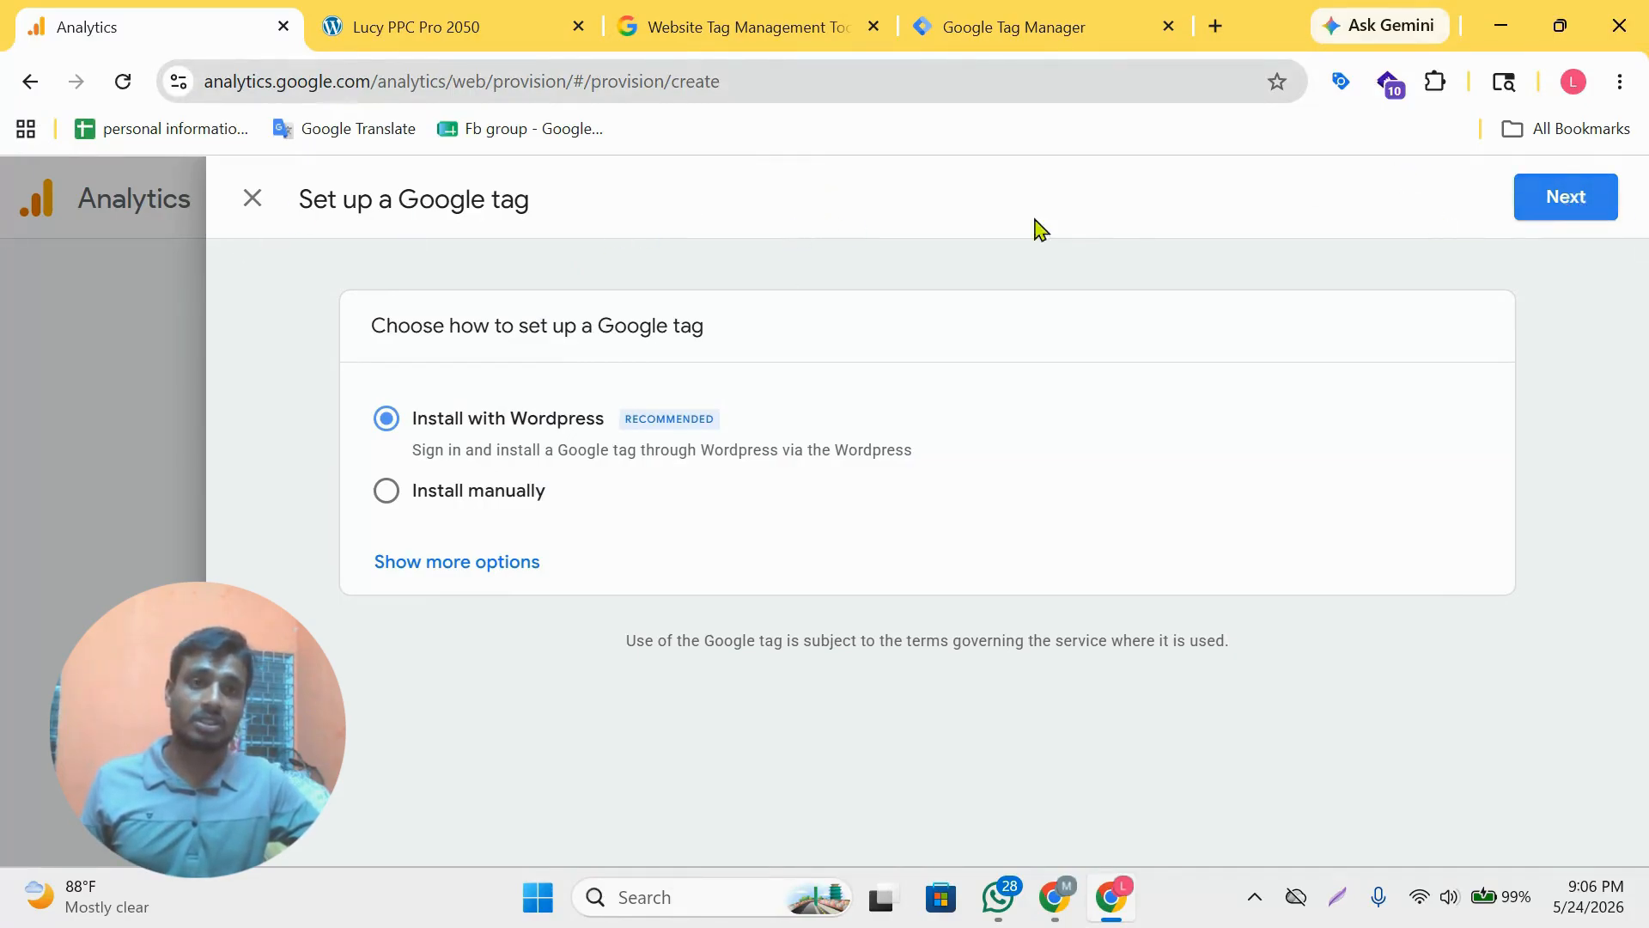
{"action": "left_click", "coordinate": [254, 199]}
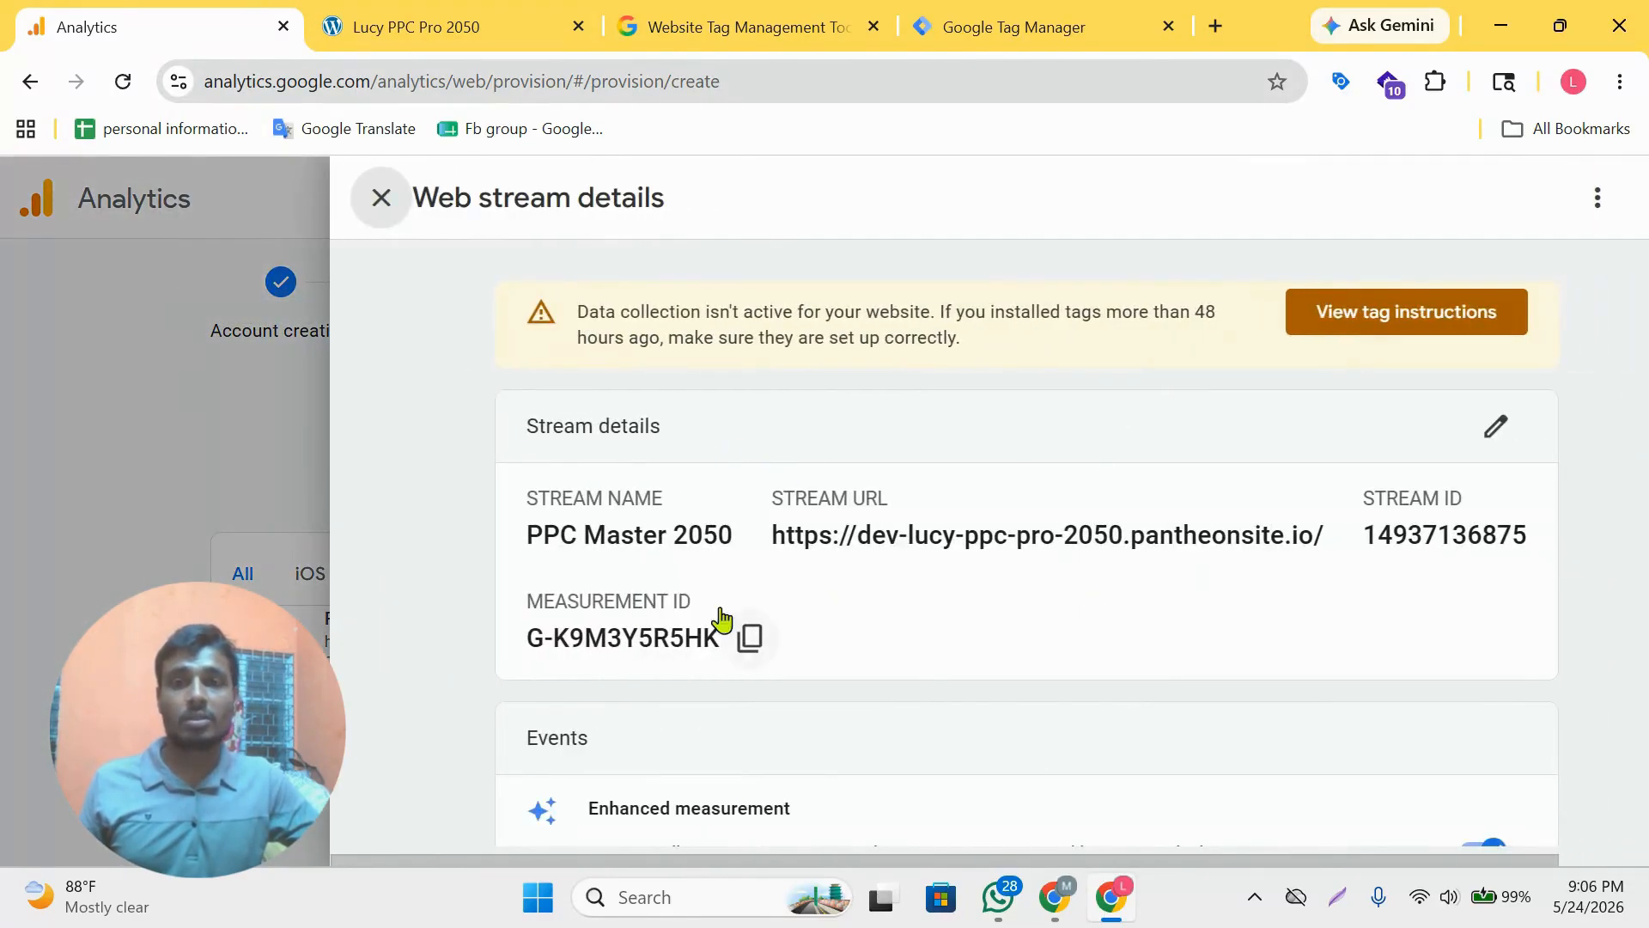
{"action": "left_click_drag", "start_coordinate": [519, 541], "coordinate": [1063, 538]}
{"action": "left_click", "coordinate": [651, 544]}
{"action": "left_click", "coordinate": [1075, 542]}
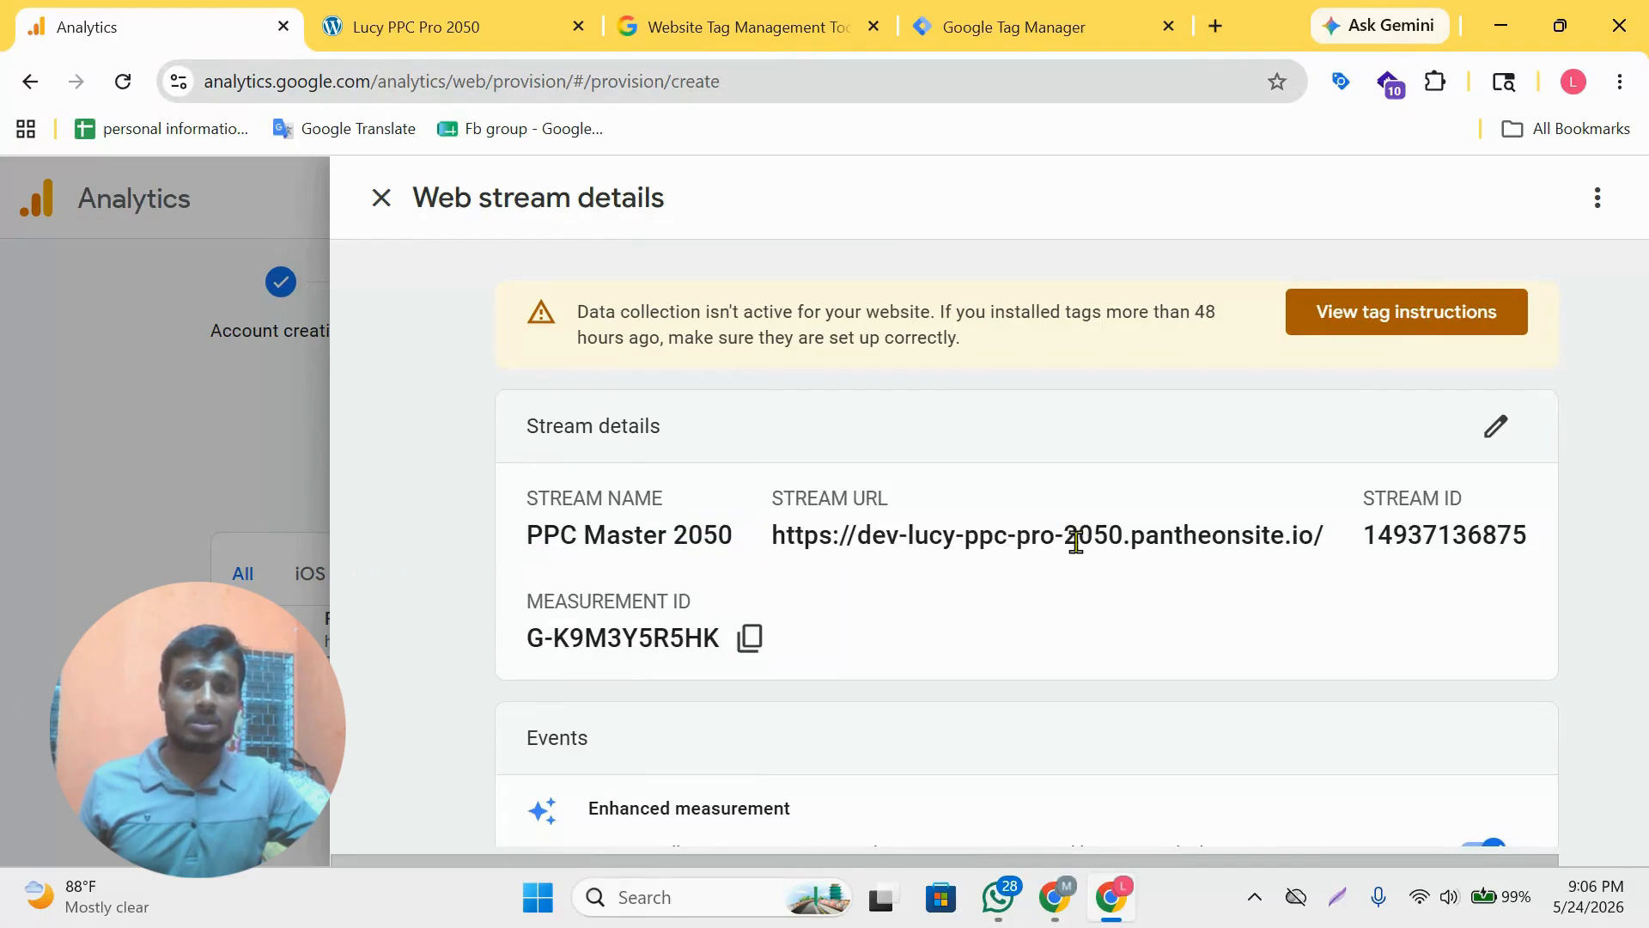
{"action": "left_click_drag", "start_coordinate": [1368, 536], "coordinate": [1563, 548]}
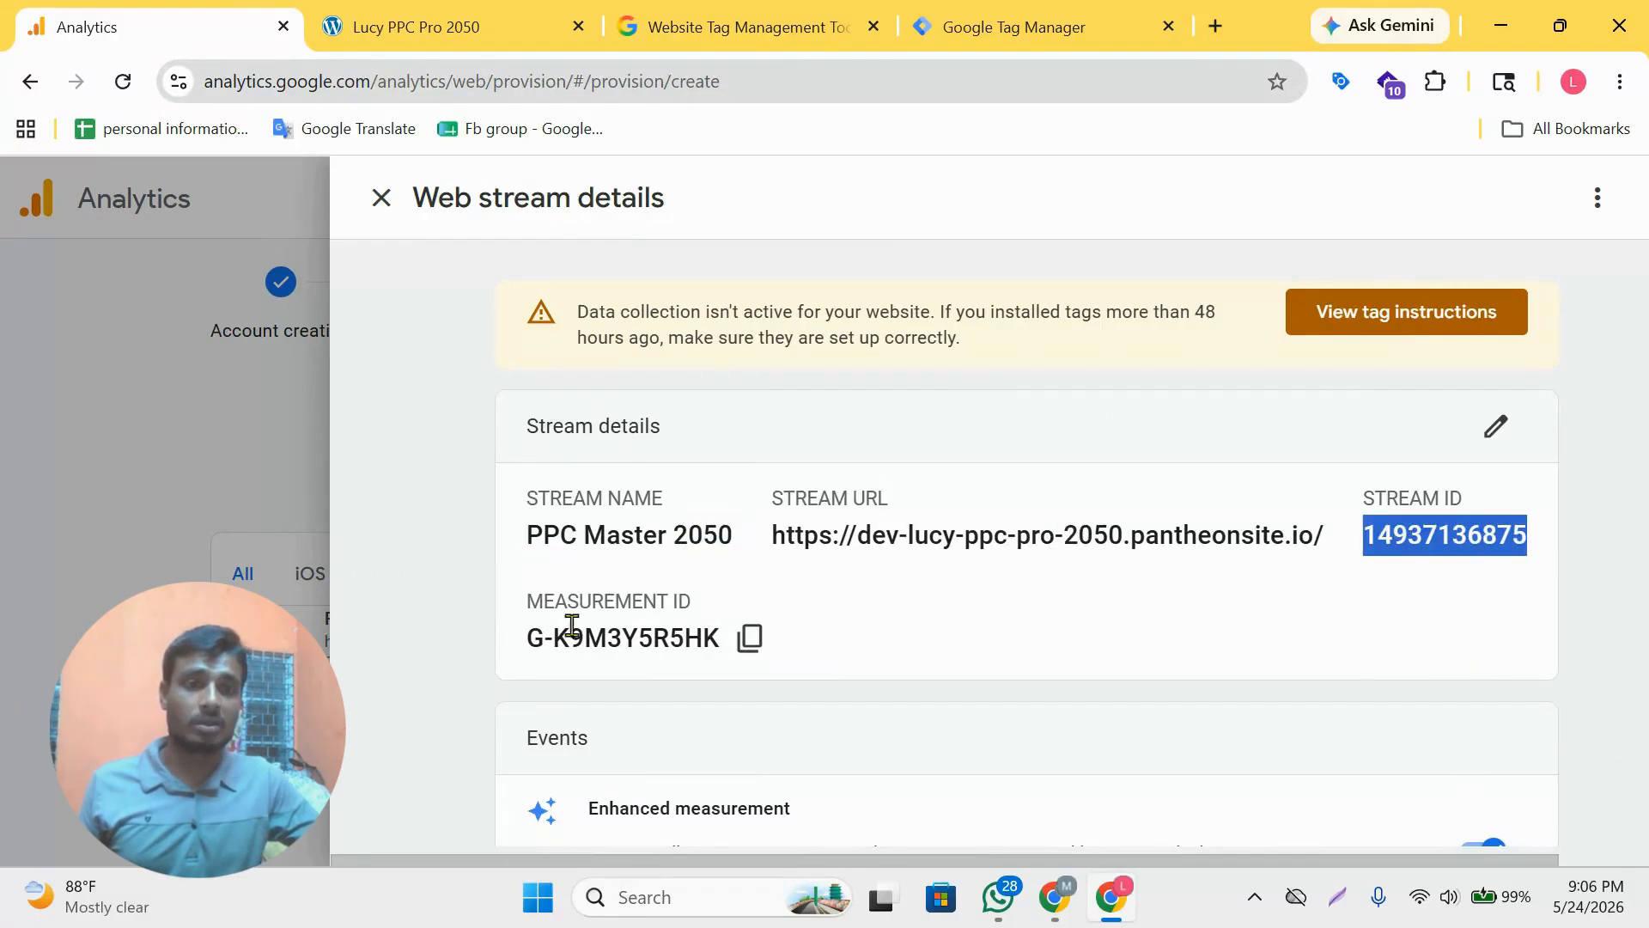
{"action": "left_click", "coordinate": [1027, 622]}
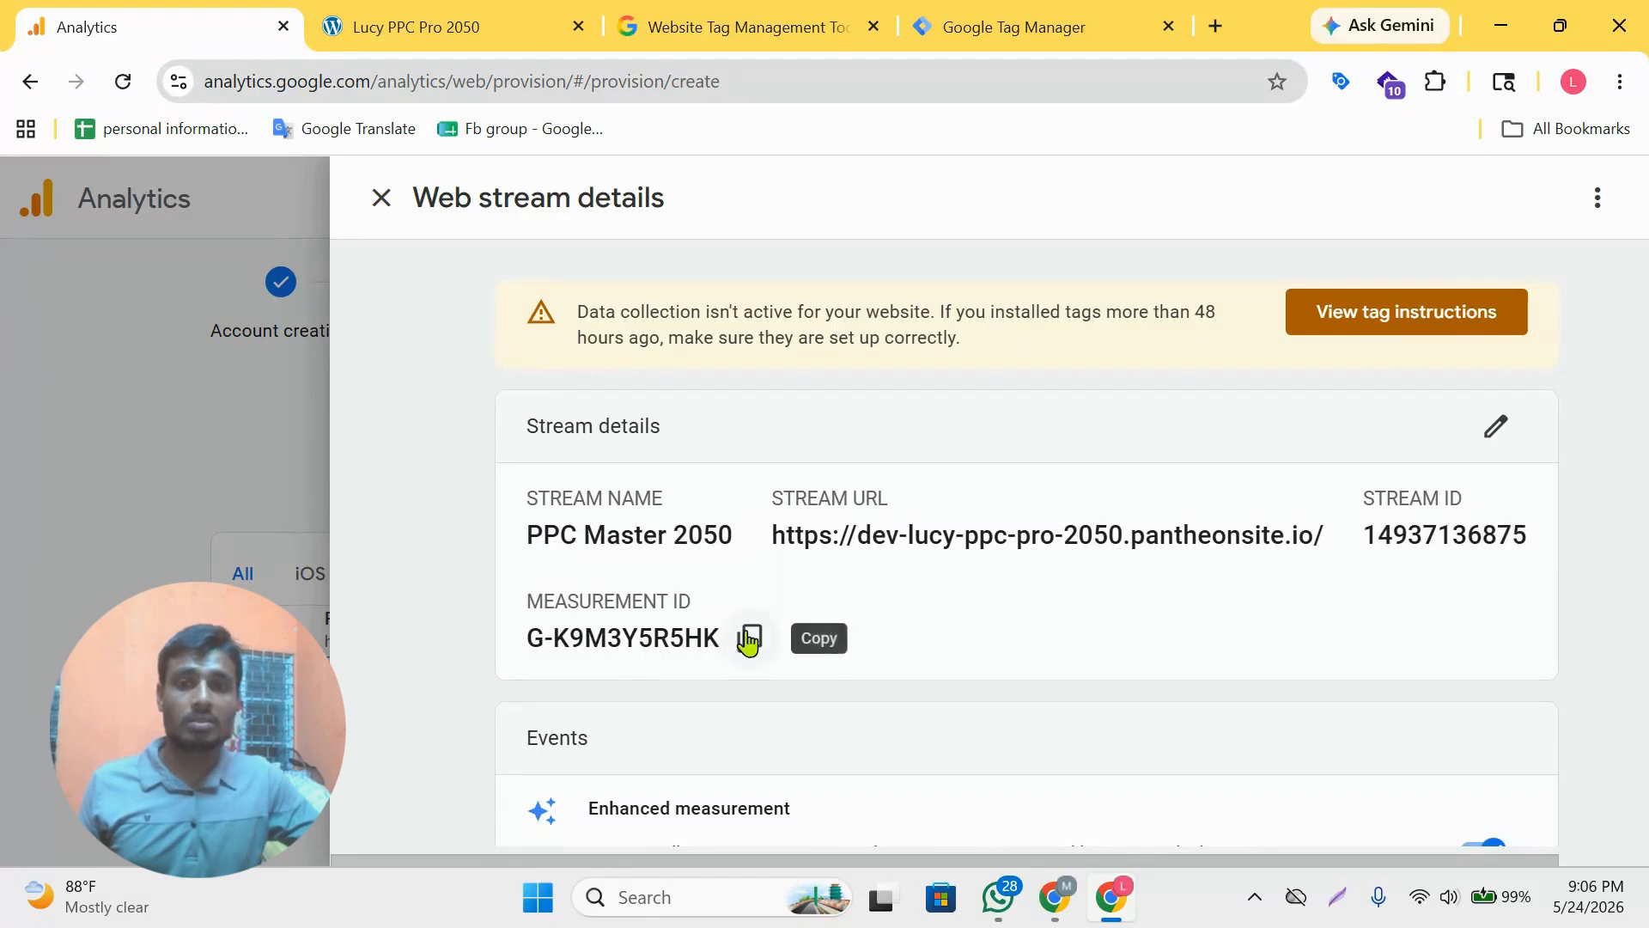
{"action": "left_click_drag", "start_coordinate": [571, 518], "coordinate": [1112, 544]}
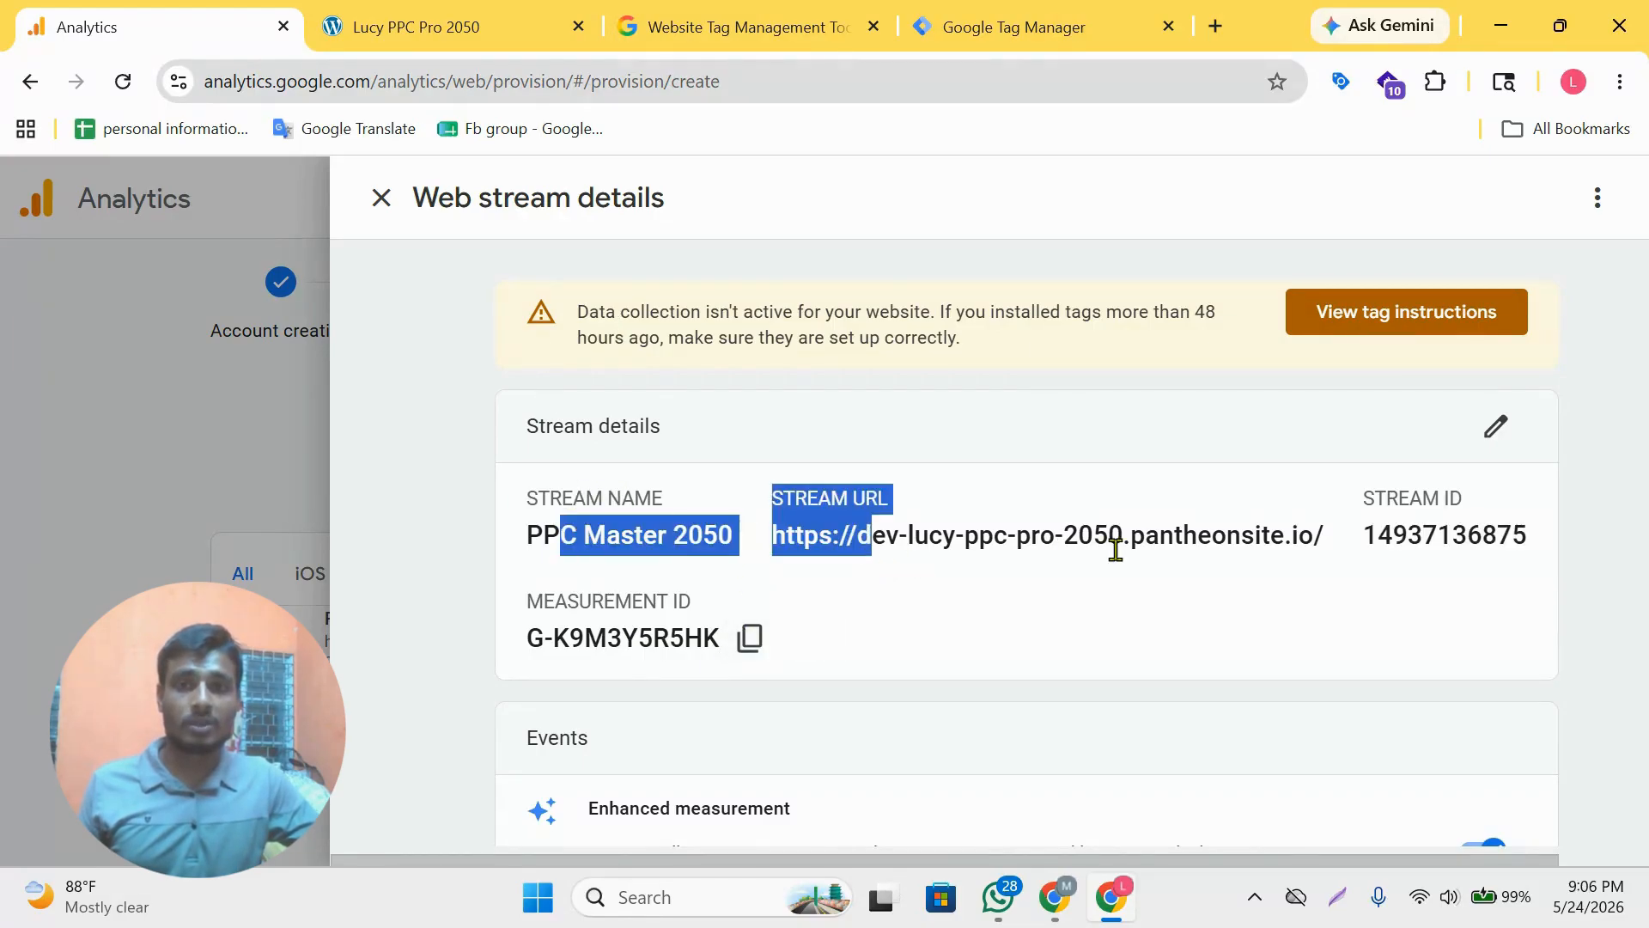
{"action": "left_click", "coordinate": [1113, 554]}
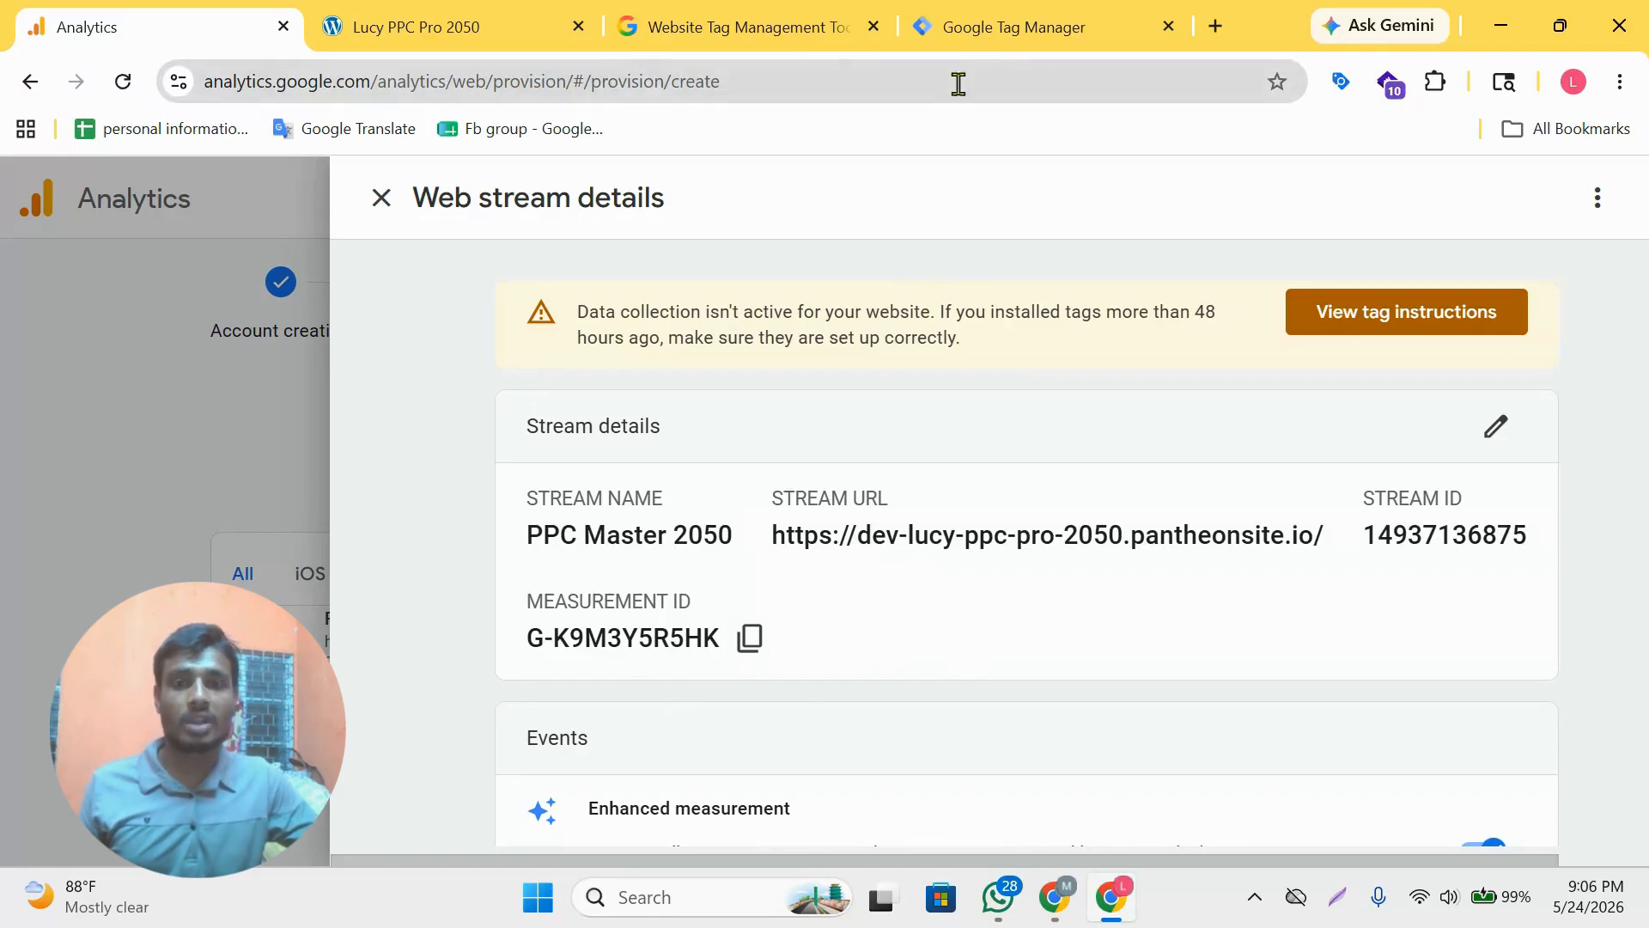
- Switch to Google Tag Manager and open the Lucy PPC Pro- 21may 26 container
{"action": "left_click", "coordinate": [1005, 21]}
{"action": "left_click", "coordinate": [456, 22]}
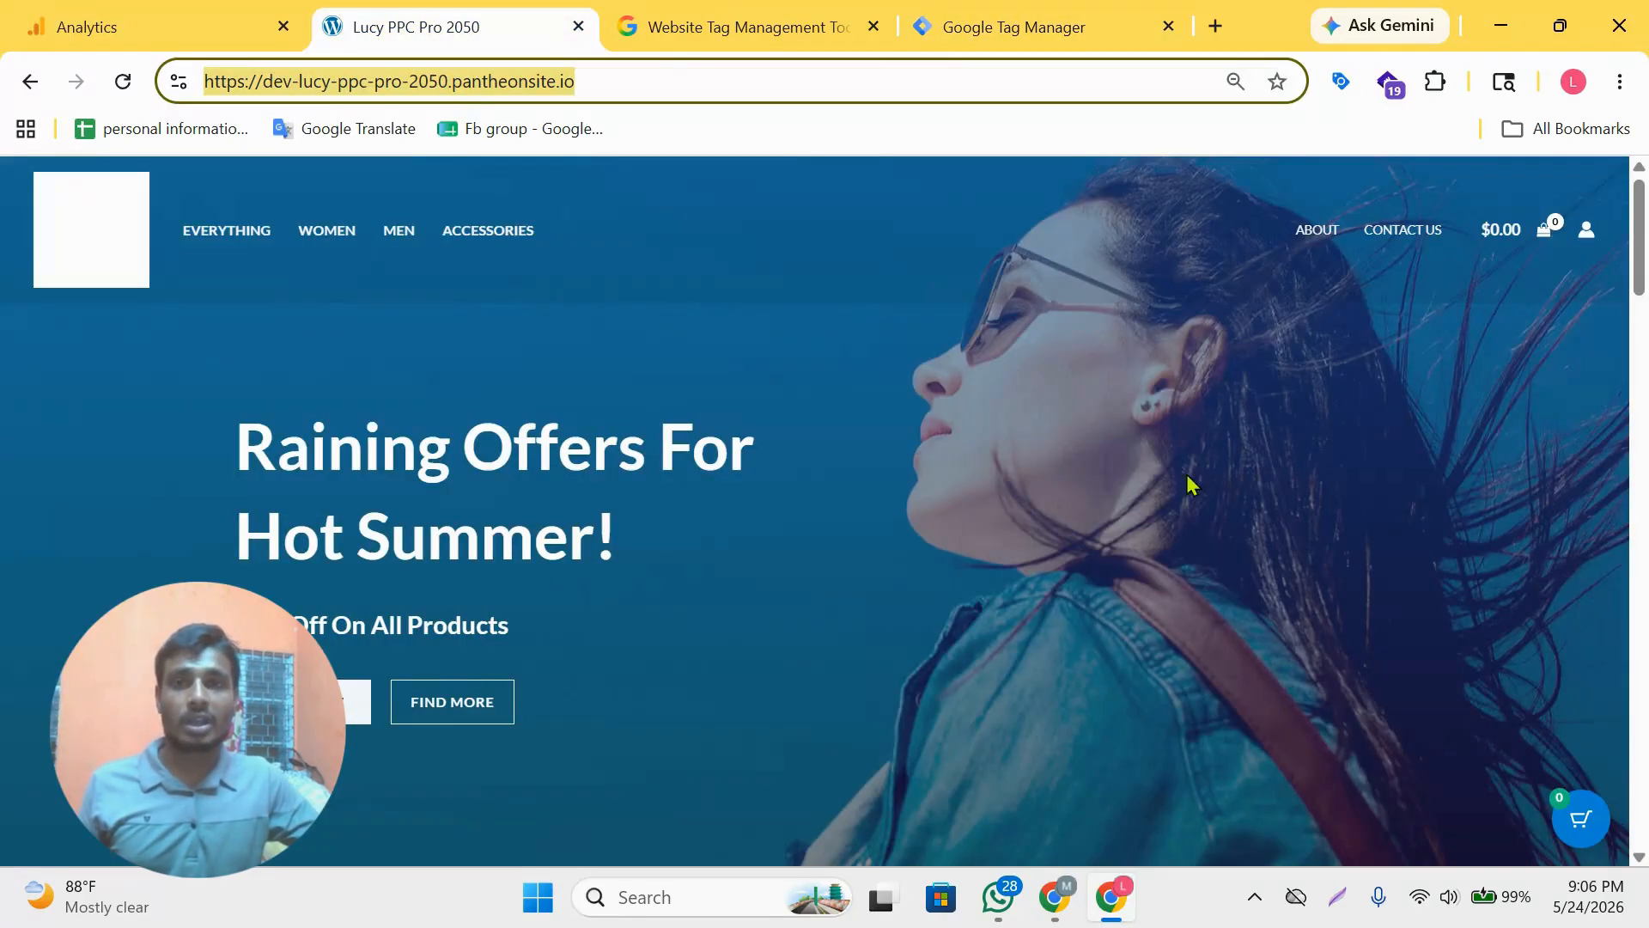
{"action": "left_click", "coordinate": [1026, 21]}
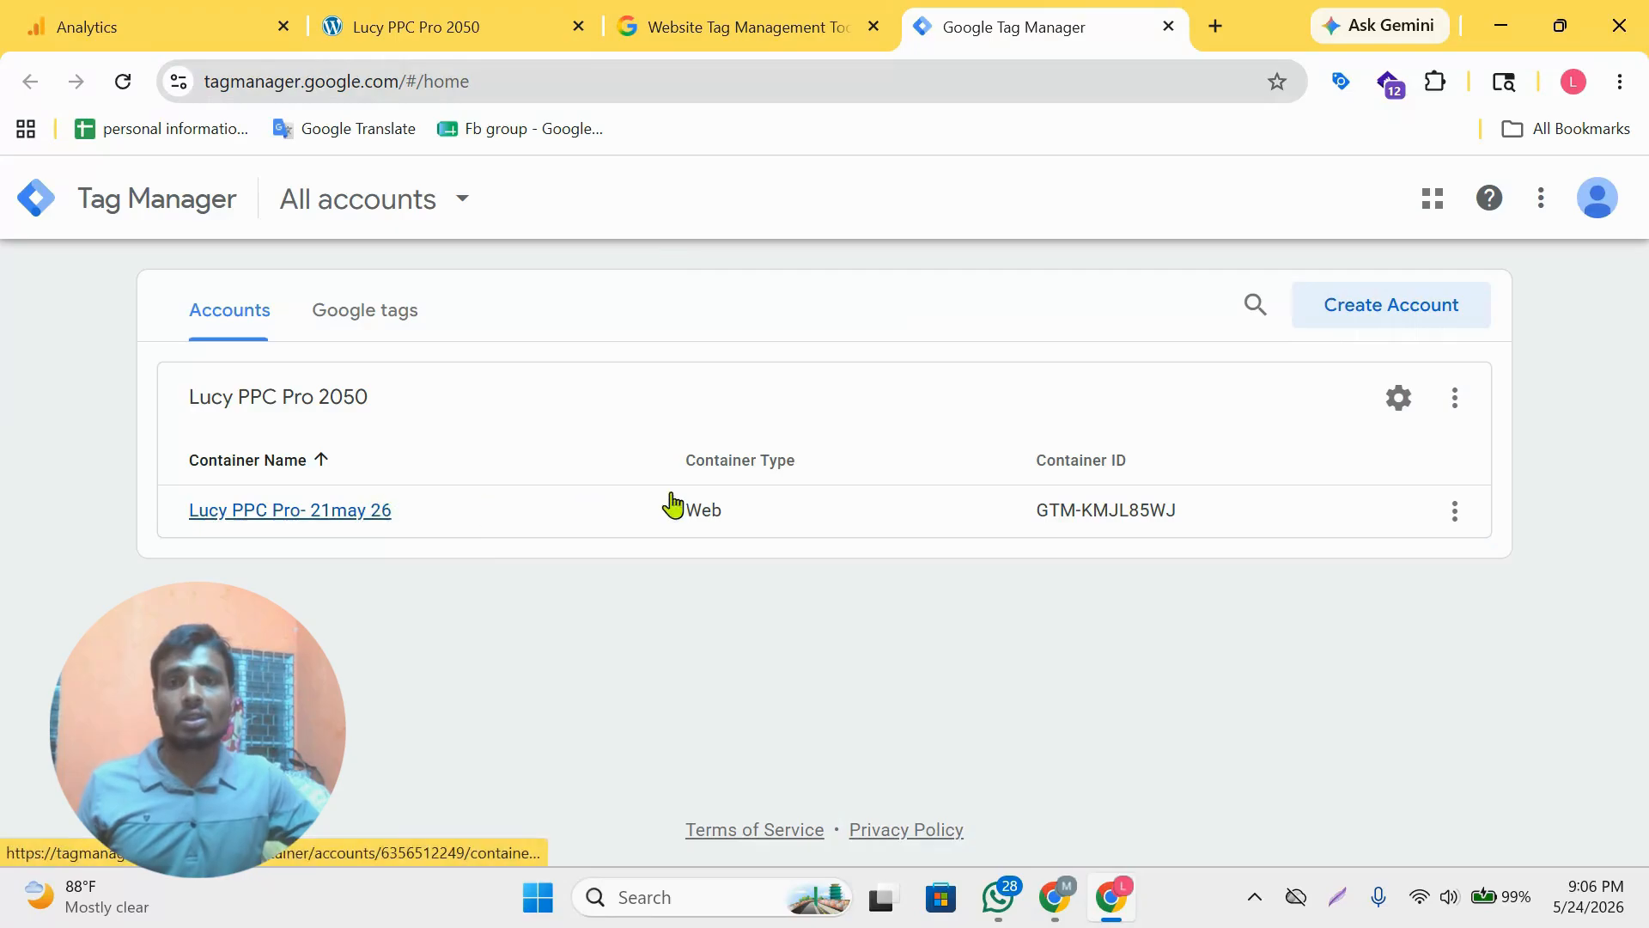
{"action": "left_click", "coordinate": [375, 180]}
{"action": "left_click", "coordinate": [103, 427]}
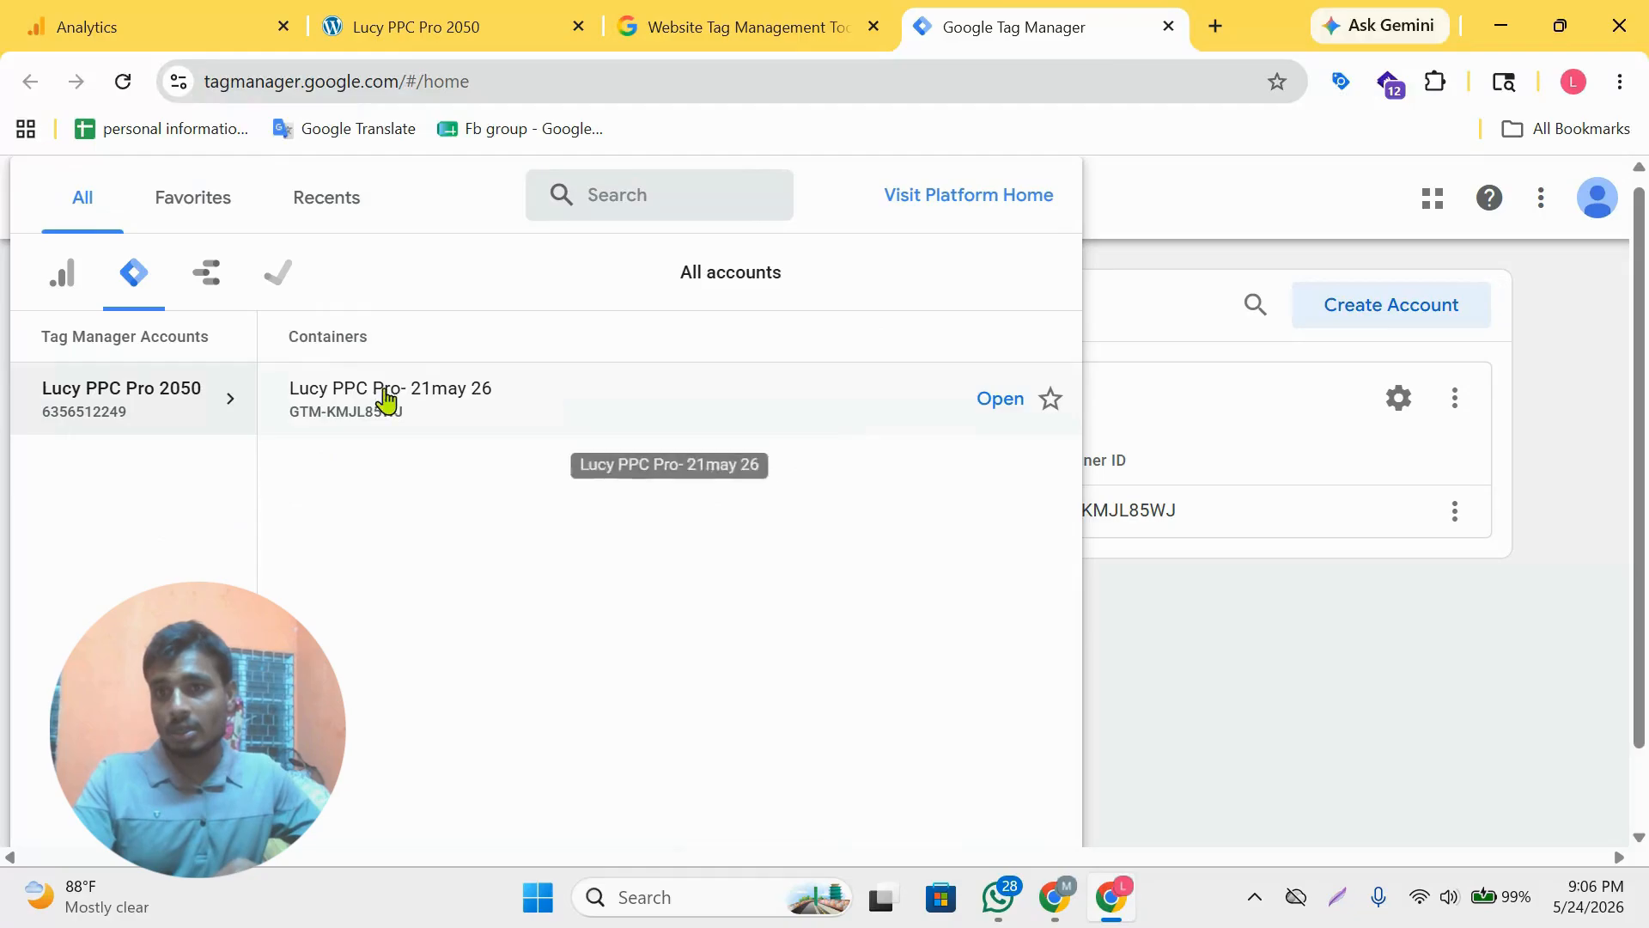
{"action": "left_click", "coordinate": [384, 398]}
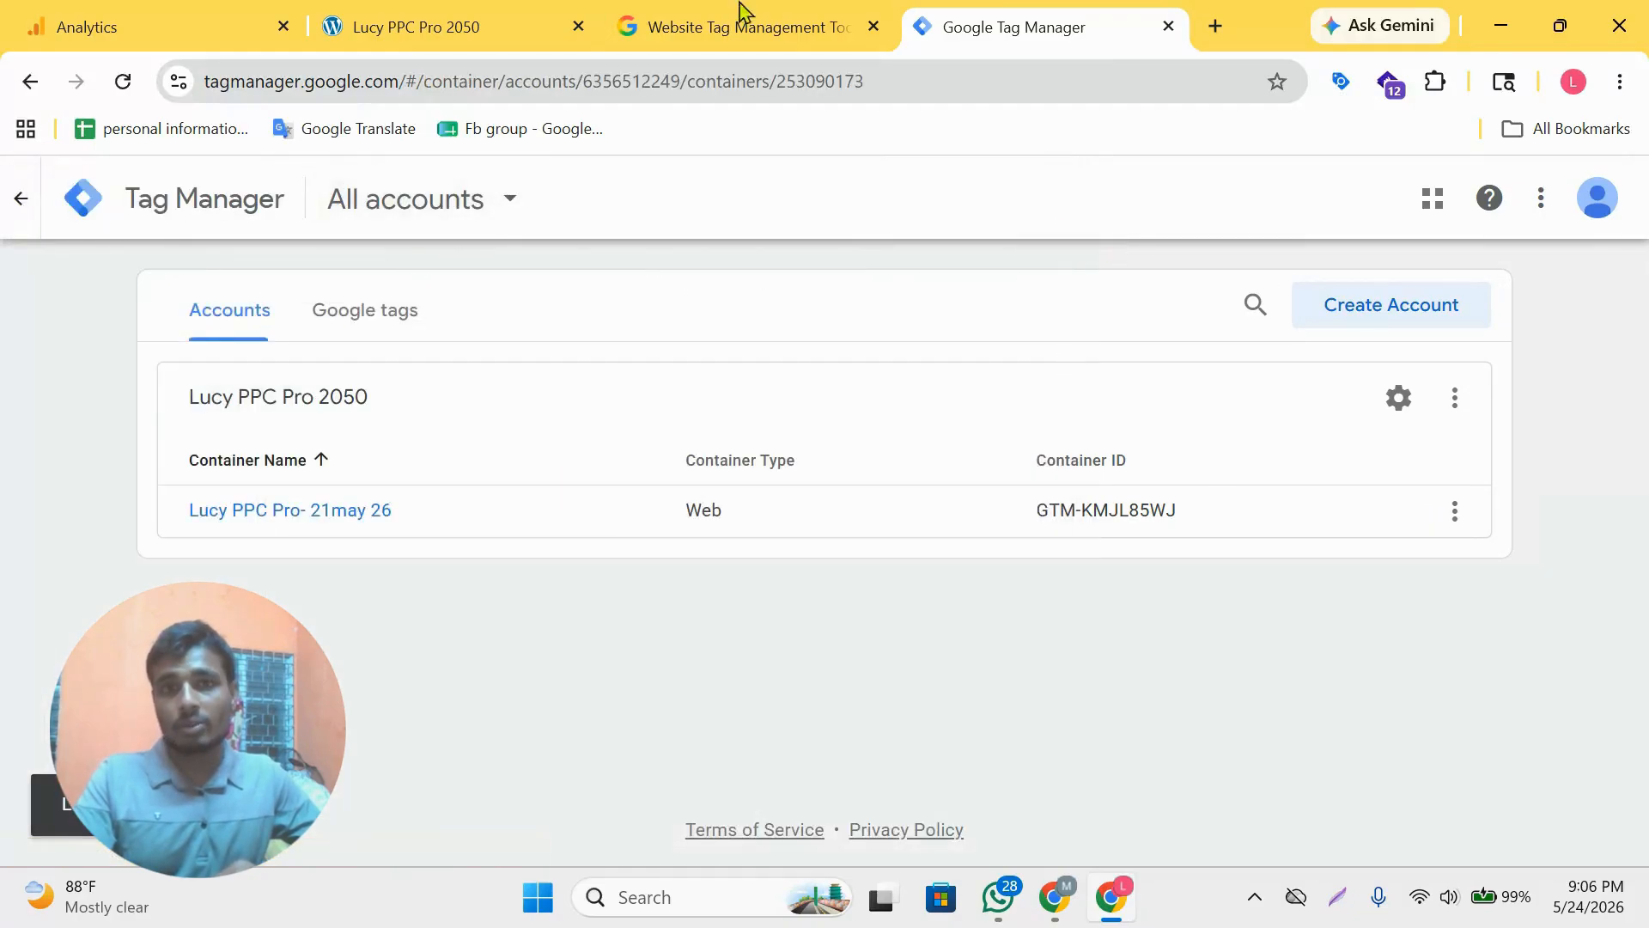
- Look at the Lucy PPC Pro 2050 home page and return to the Tag Manager container's workspace overview
{"action": "left_click", "coordinate": [591, 33]}
{"action": "left_click_drag", "start_coordinate": [240, 449], "coordinate": [710, 526]}
{"action": "left_click", "coordinate": [1023, 578]}
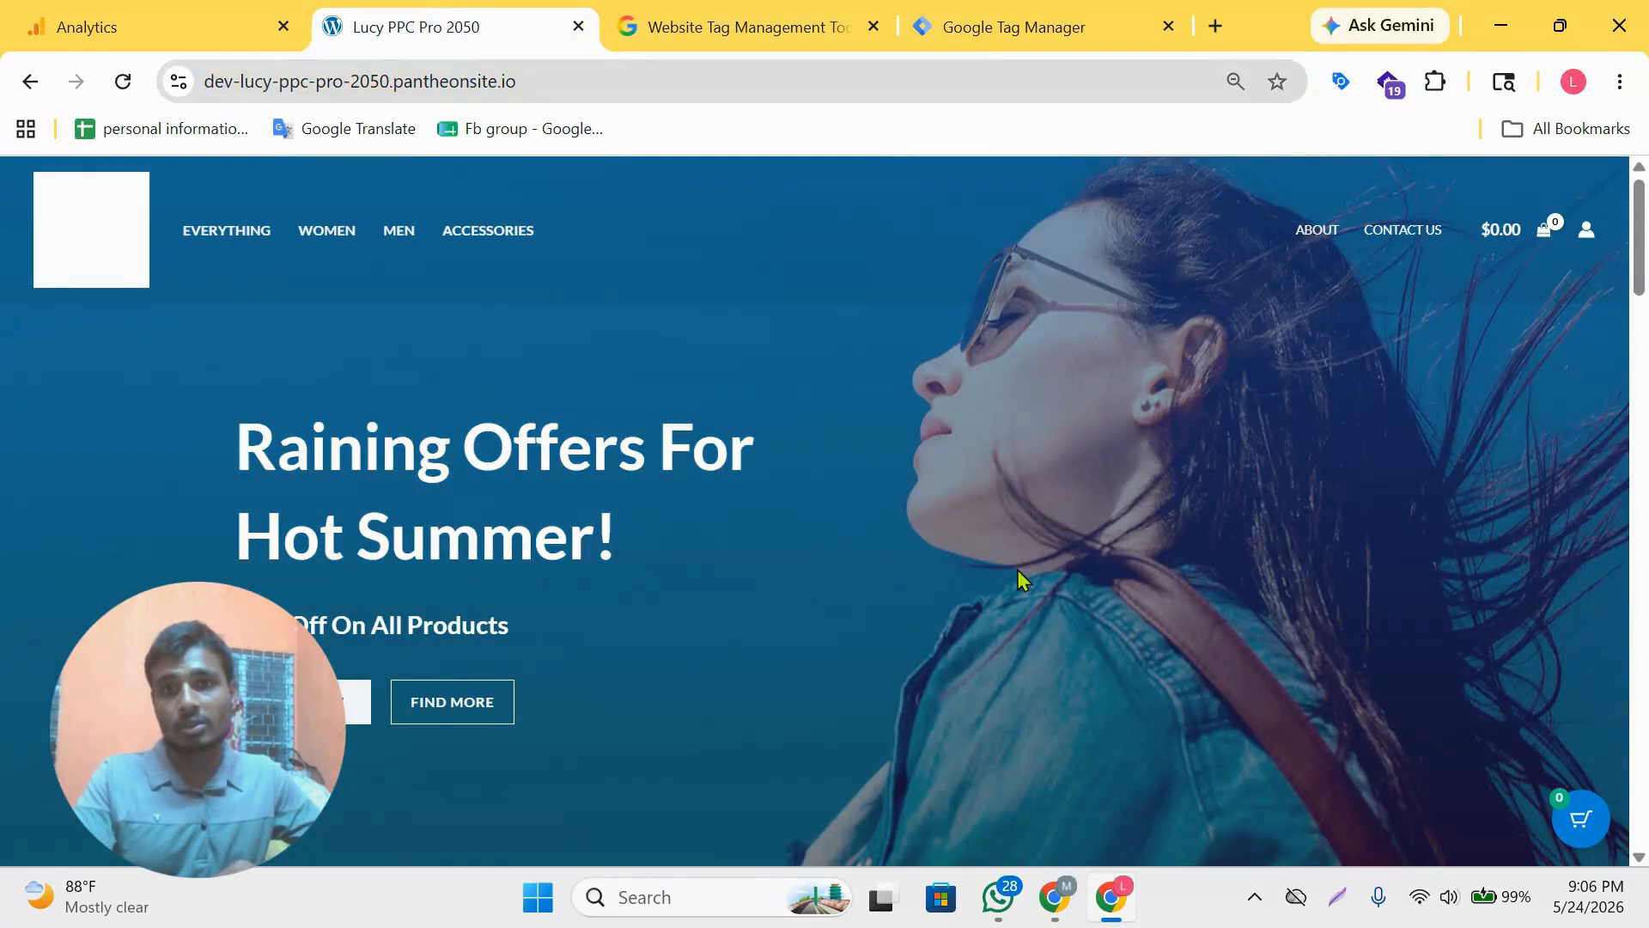
{"action": "left_click", "coordinate": [1001, 21]}
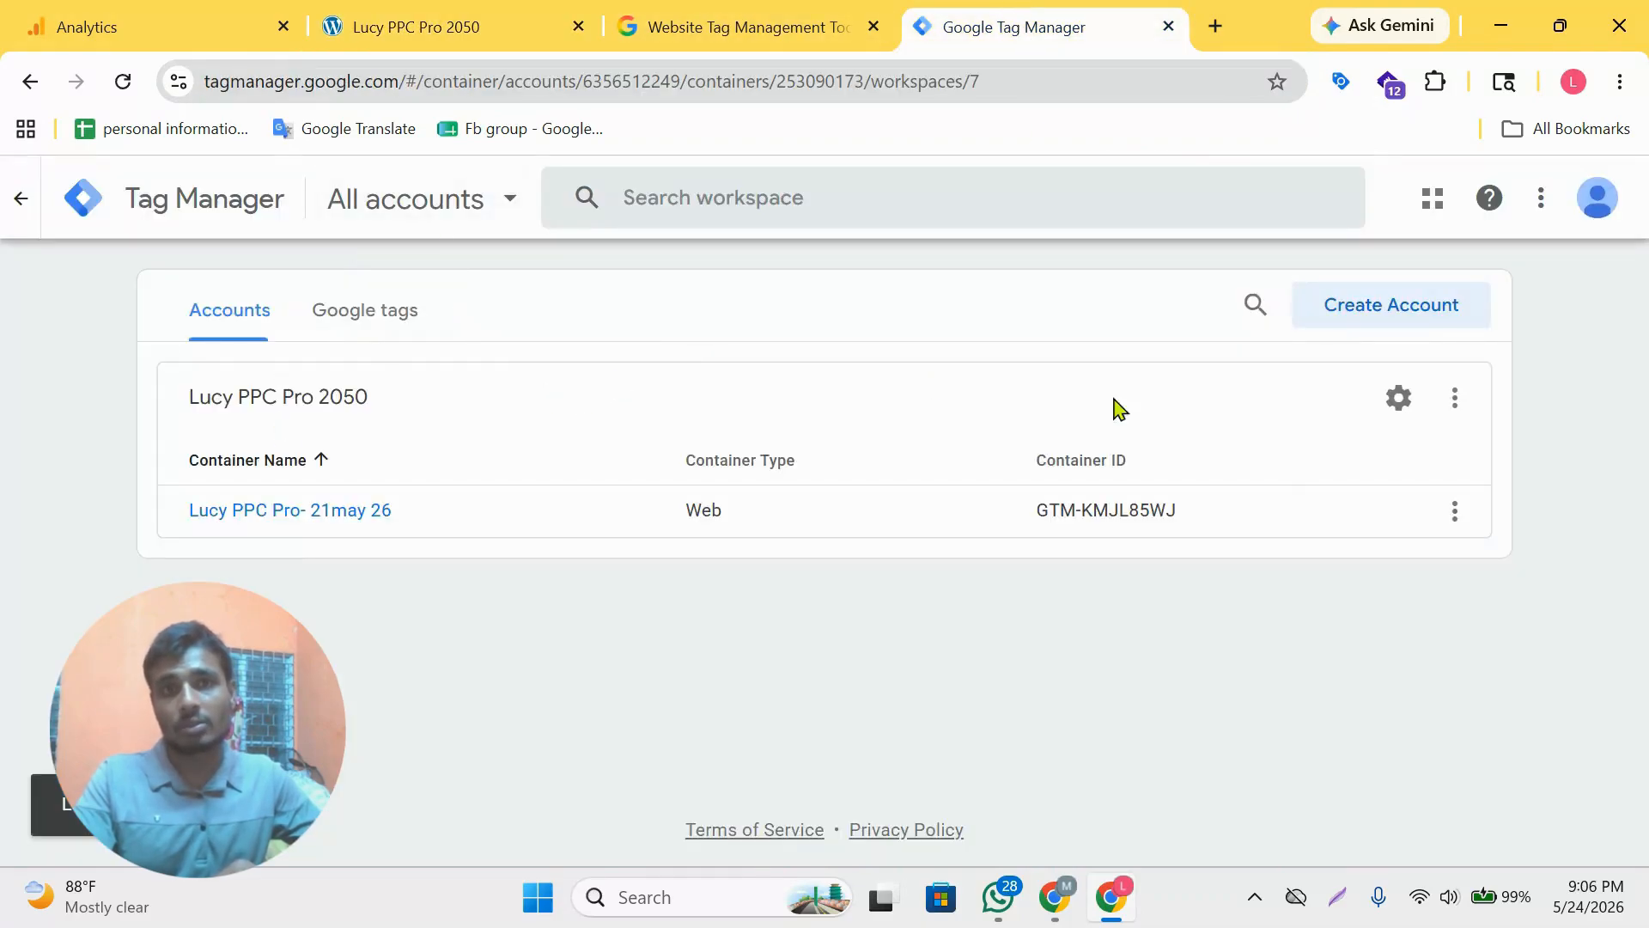
{"action": "scroll", "coordinate": [902, 615], "scroll_direction": "down", "scroll_amount": 3}
{"action": "scroll", "coordinate": [911, 615], "scroll_direction": "up", "scroll_amount": 3}
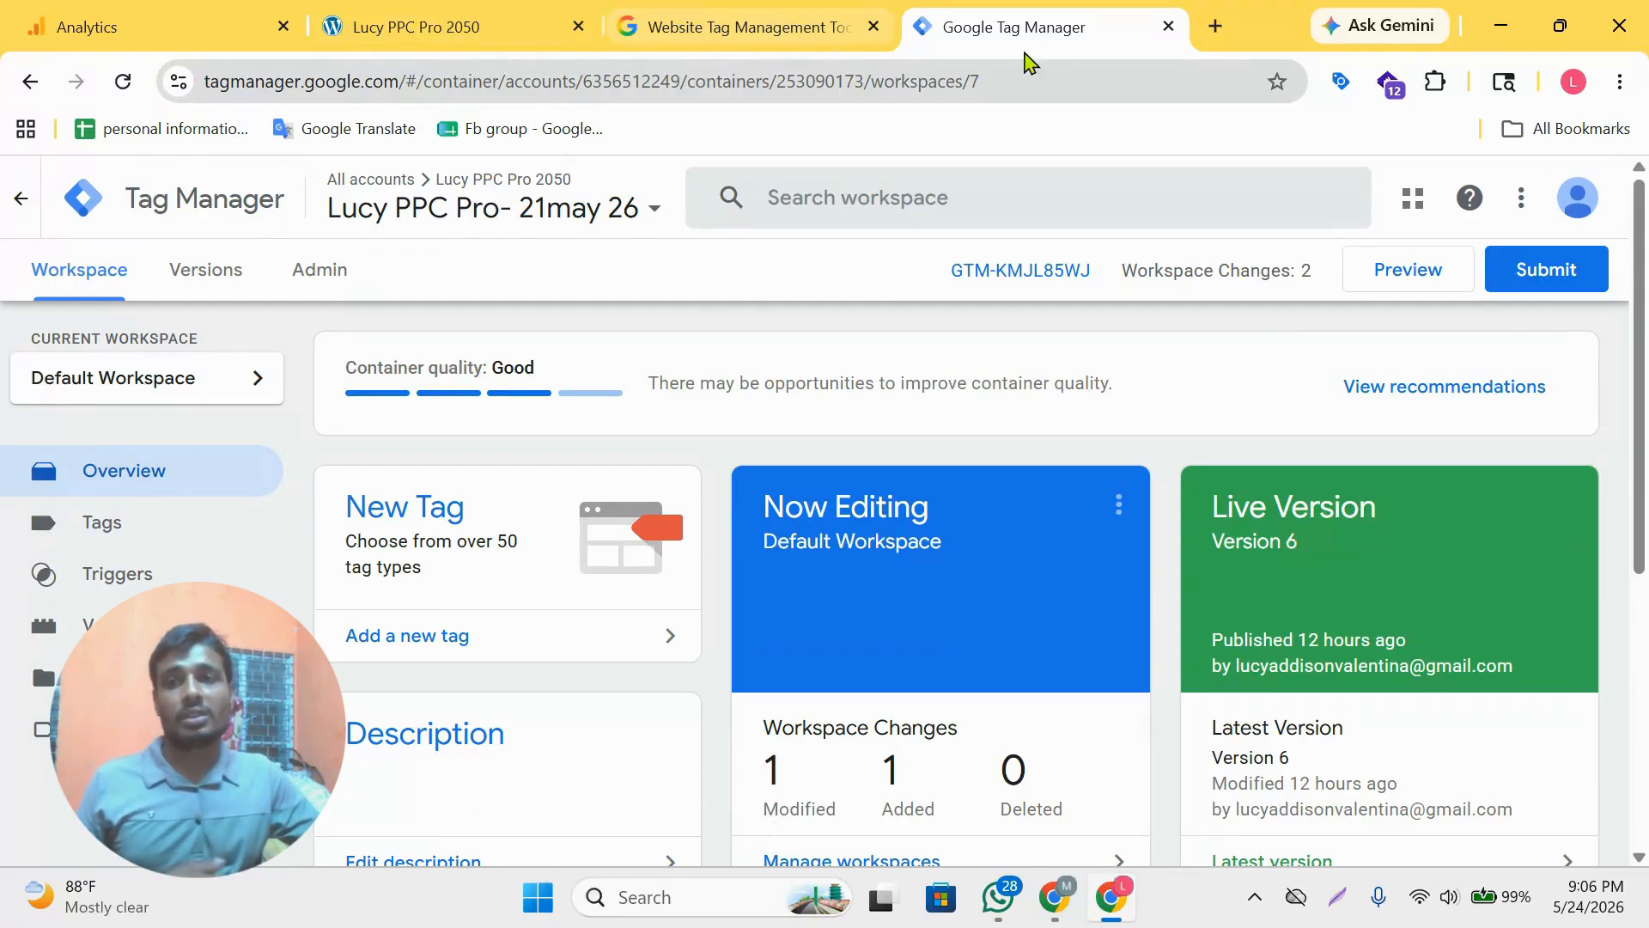
- Return to Google Analytics, copy the PPC Master 2050 stream's measurement ID and close the web stream details
{"action": "left_click", "coordinate": [207, 26]}
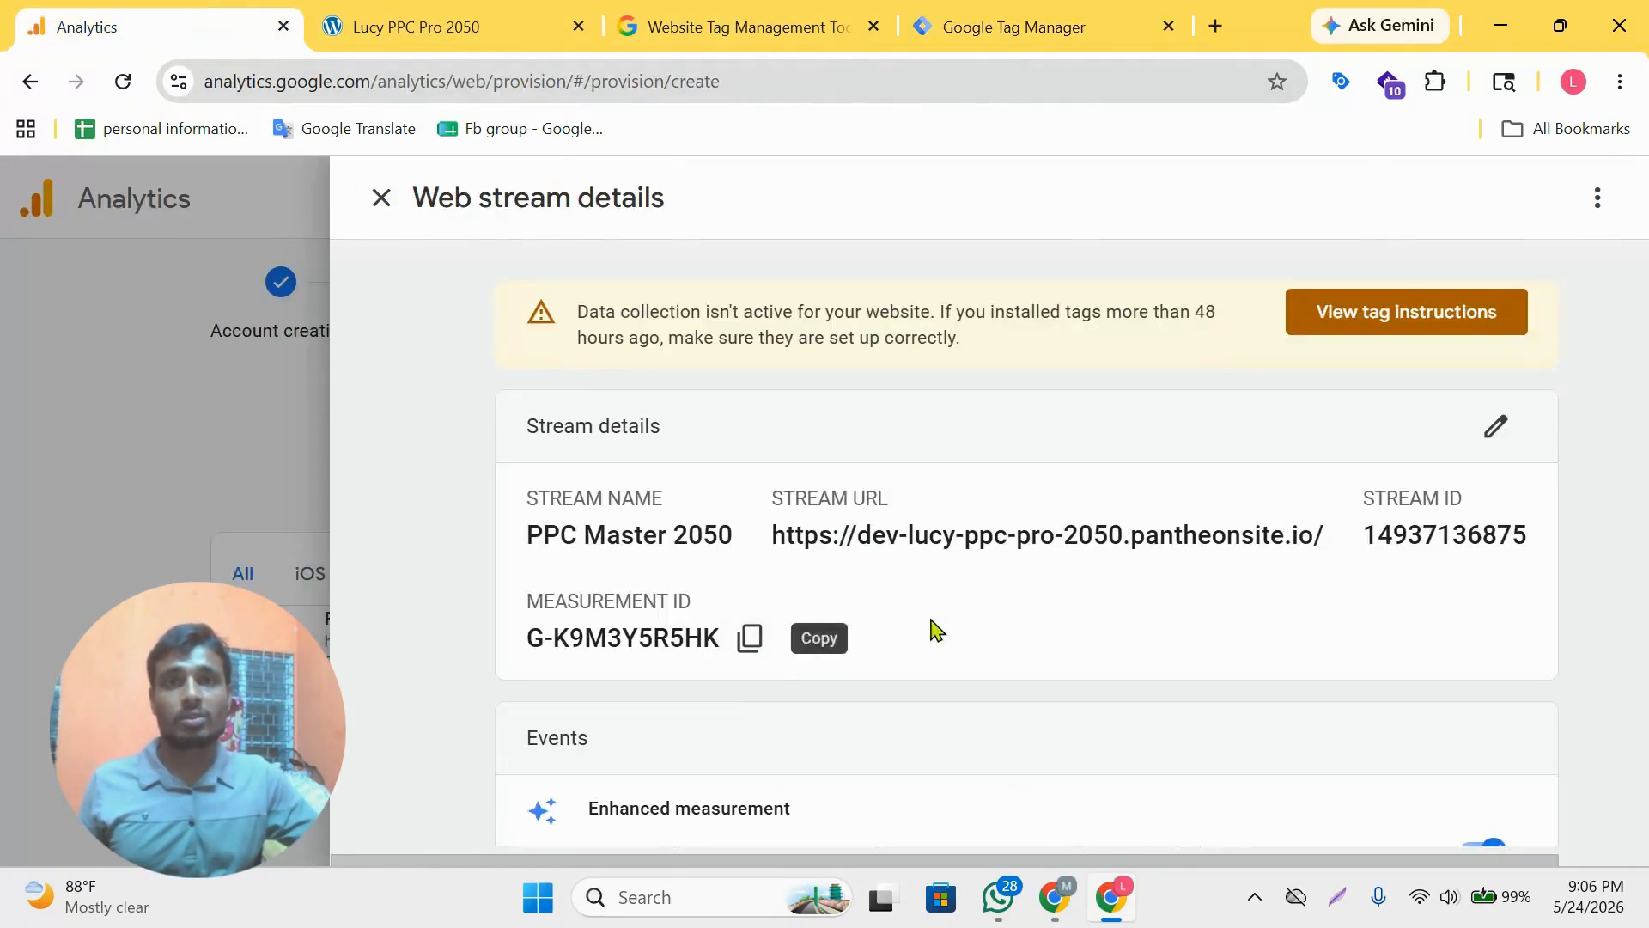
{"action": "scroll", "coordinate": [780, 332], "scroll_direction": "down", "scroll_amount": 5}
{"action": "scroll", "coordinate": [781, 331], "scroll_direction": "up", "scroll_amount": 3}
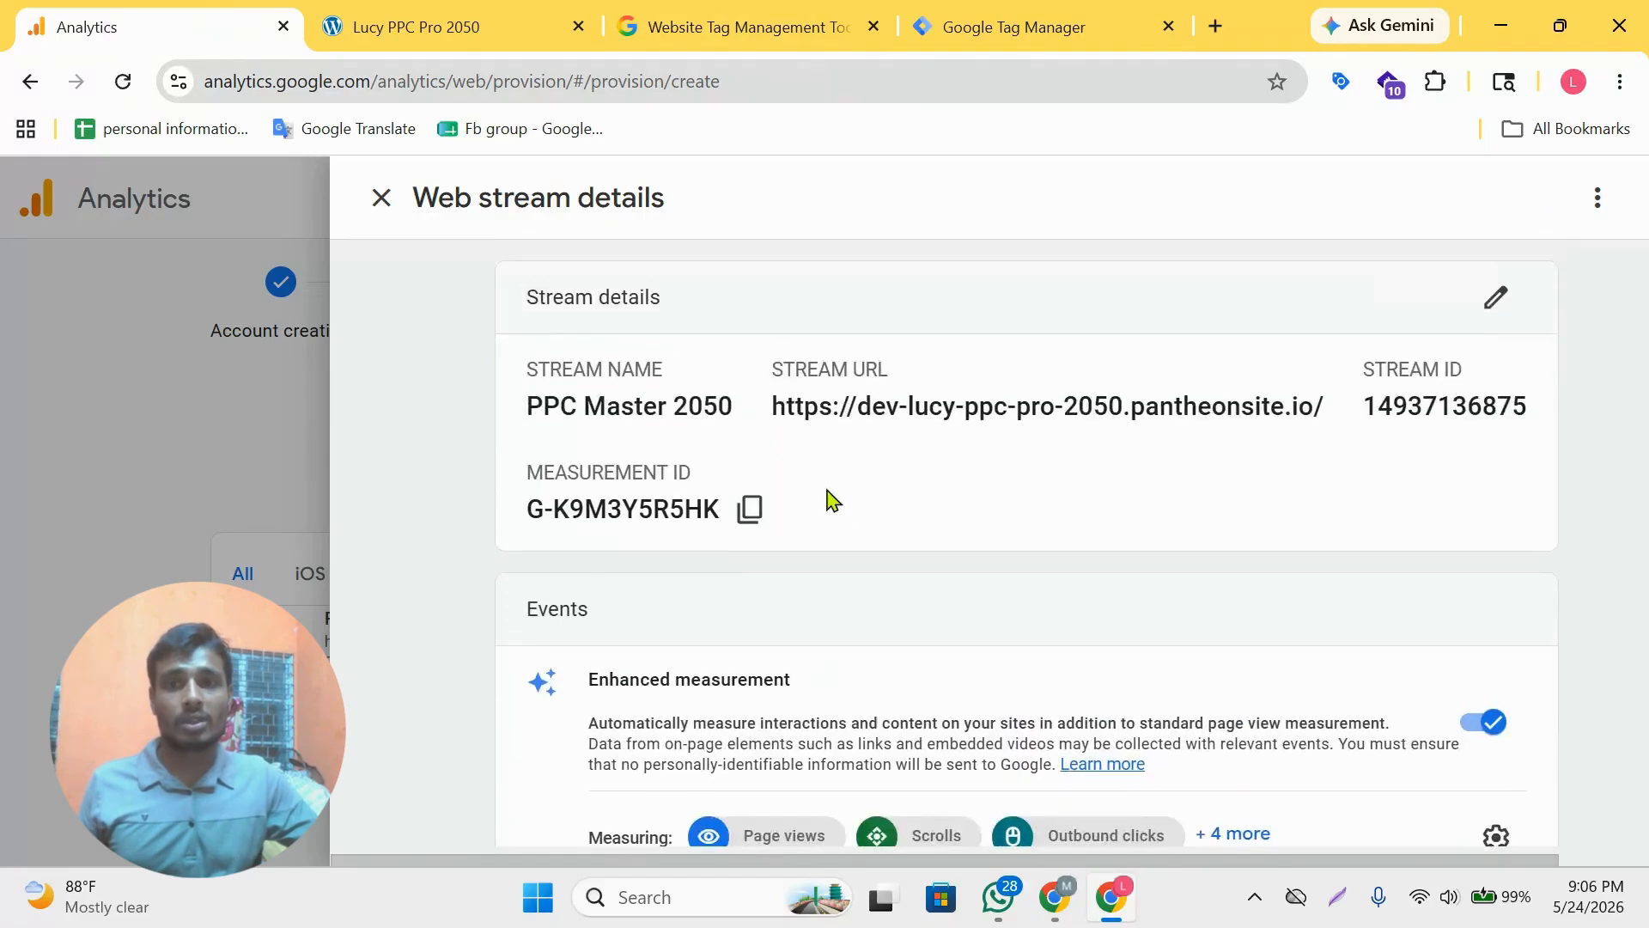
{"action": "left_click", "coordinate": [749, 508]}
{"action": "left_click", "coordinate": [380, 198]}
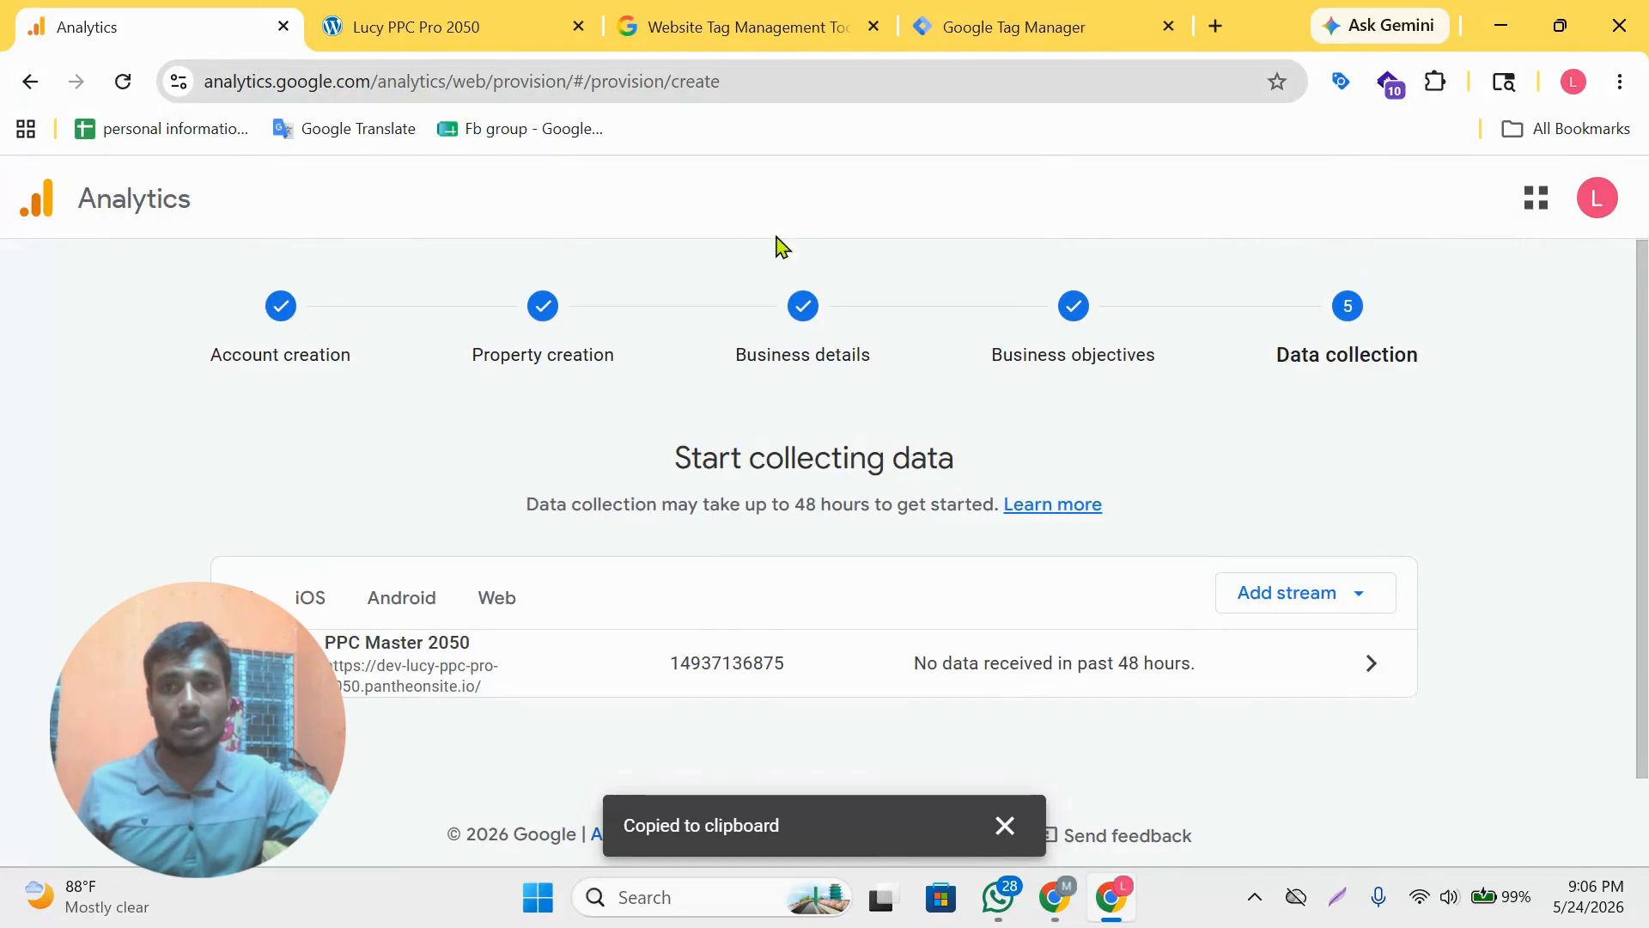
- Reload Google Analytics and look through the account creation page and the signed-in account's options
{"action": "left_click", "coordinate": [122, 81]}
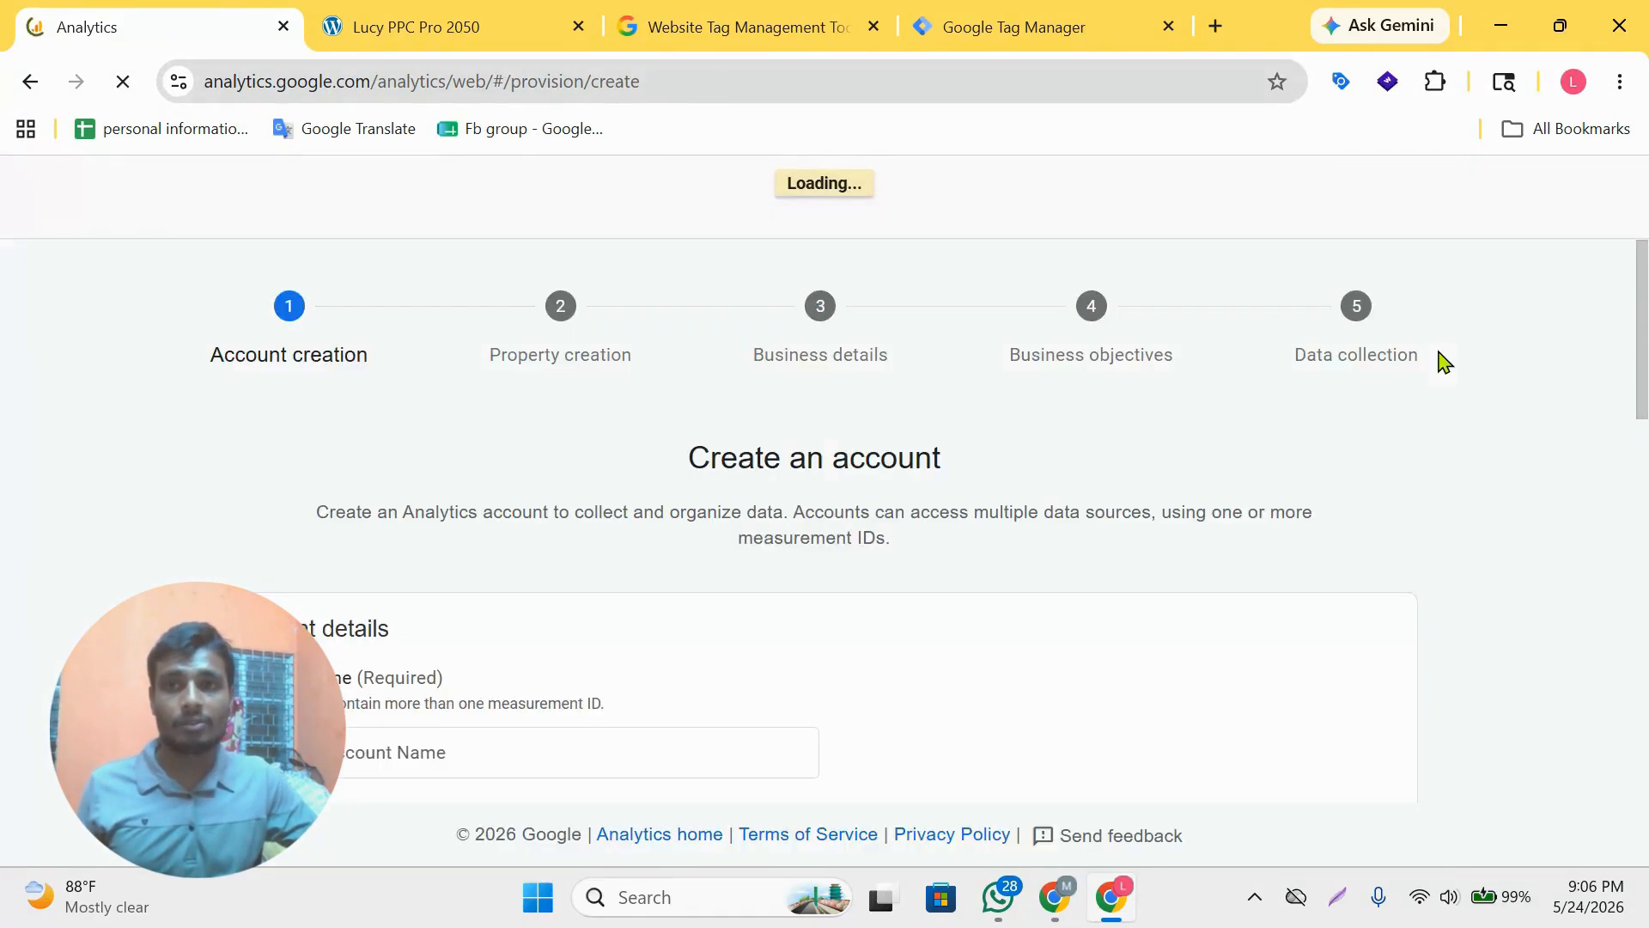
{"action": "scroll", "coordinate": [1085, 552], "scroll_direction": "down", "scroll_amount": 10}
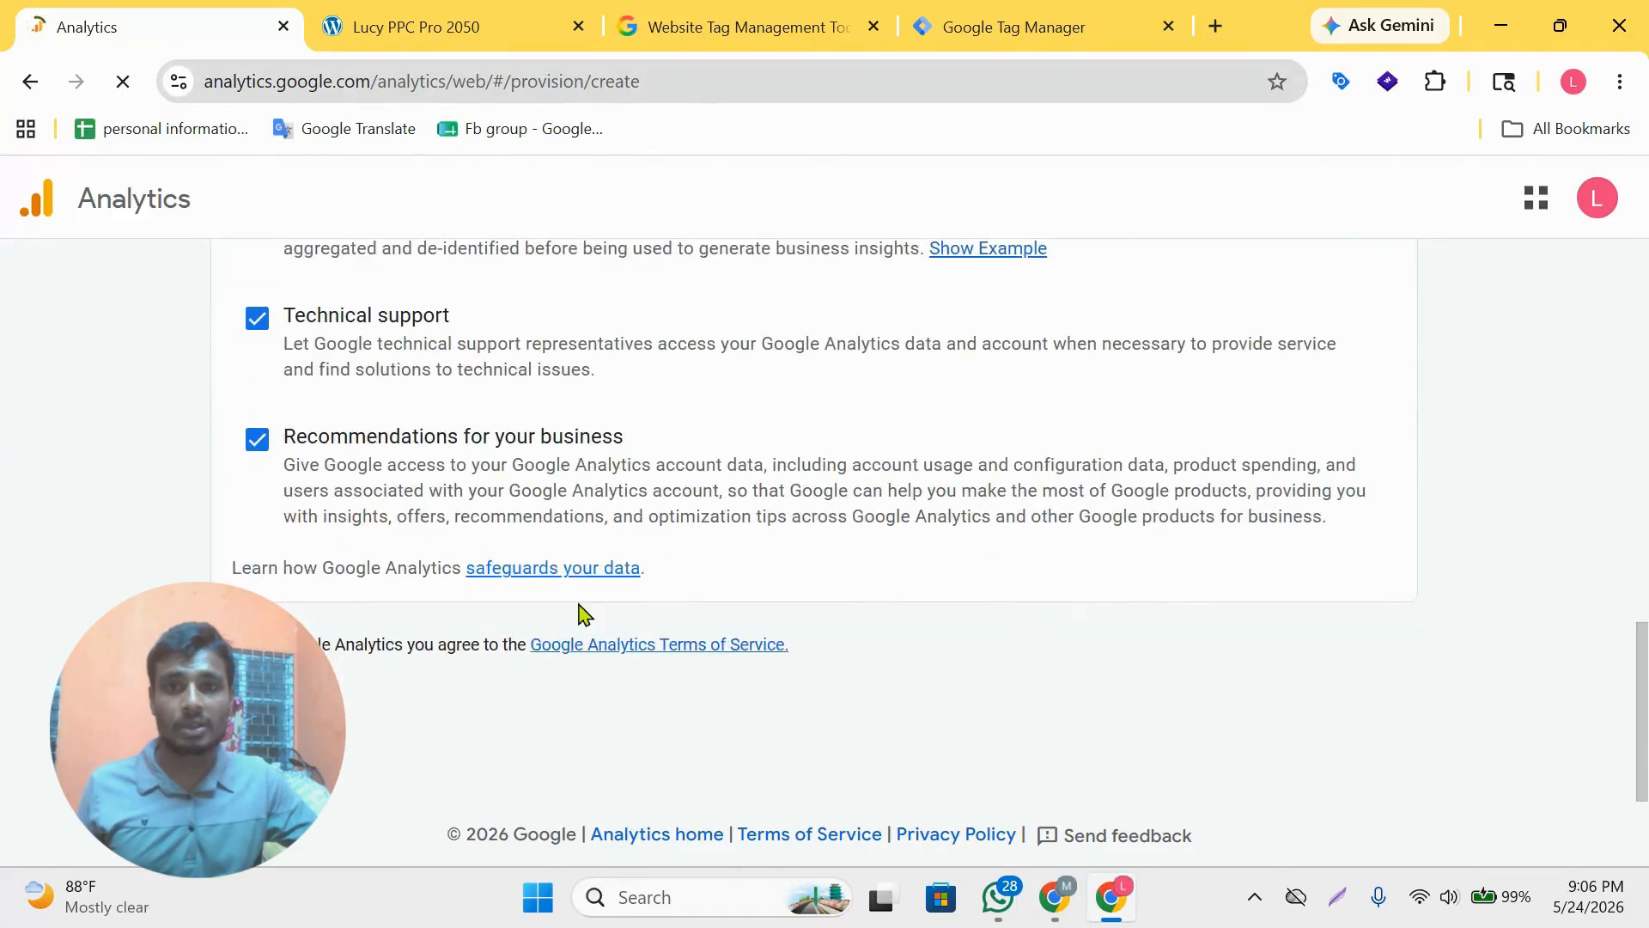
{"action": "scroll", "coordinate": [862, 614], "scroll_direction": "up", "scroll_amount": 3}
{"action": "scroll", "coordinate": [862, 615], "scroll_direction": "up", "scroll_amount": 8}
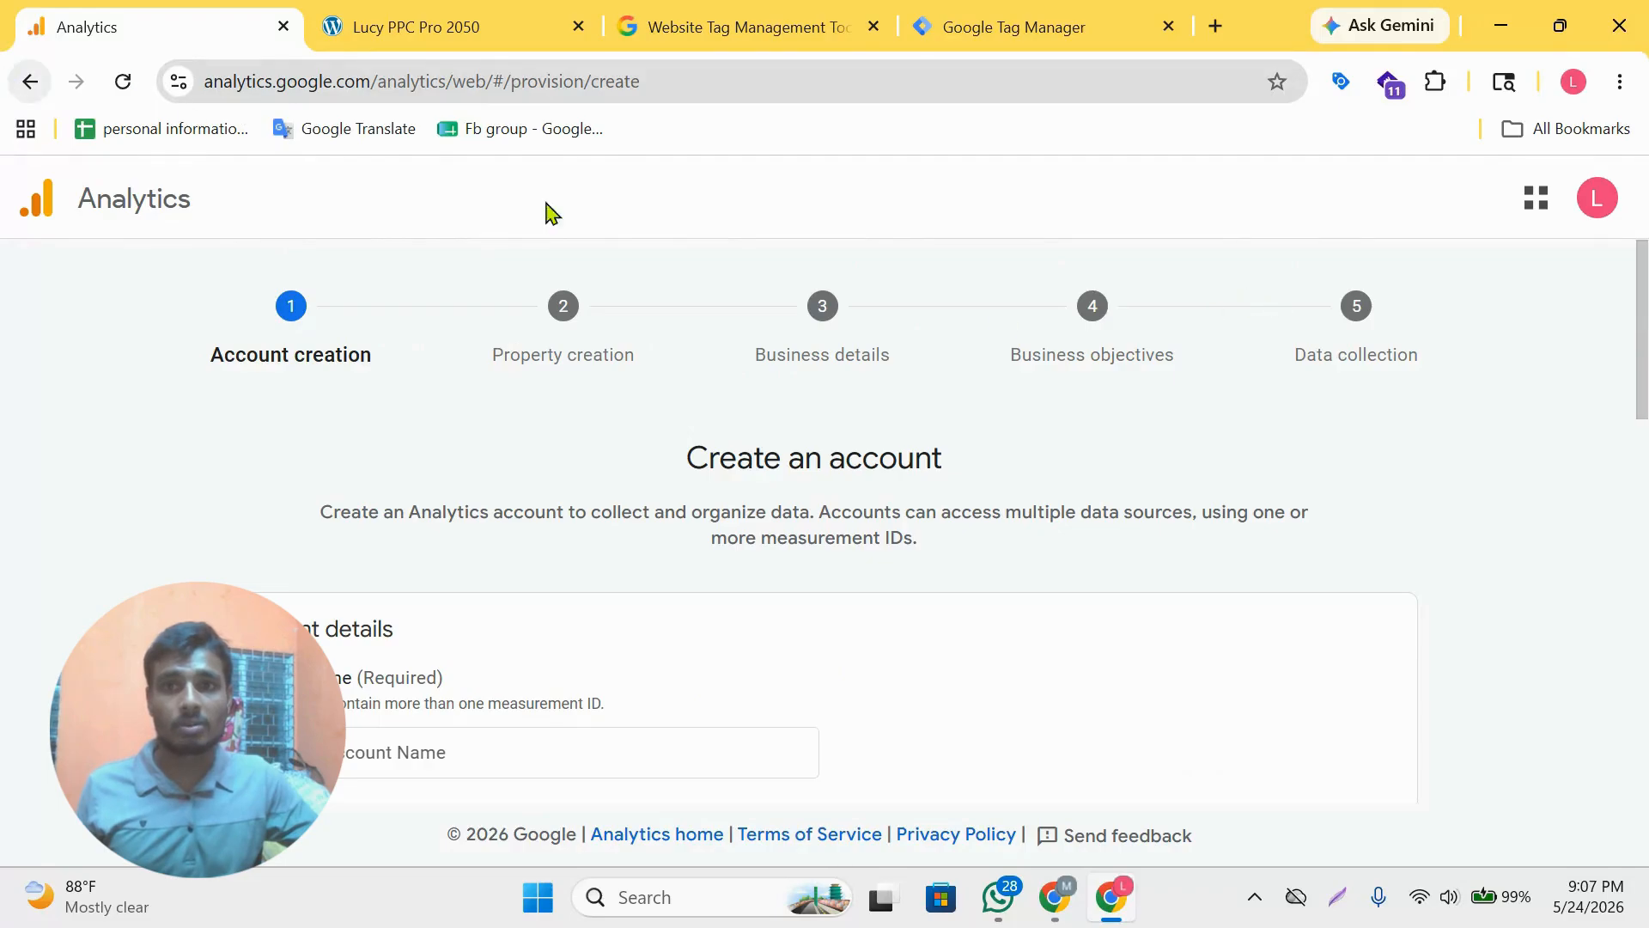
{"action": "scroll", "coordinate": [1374, 327], "scroll_direction": "down", "scroll_amount": 5}
{"action": "scroll", "coordinate": [1460, 309], "scroll_direction": "up", "scroll_amount": 5}
{"action": "left_click", "coordinate": [1580, 196]}
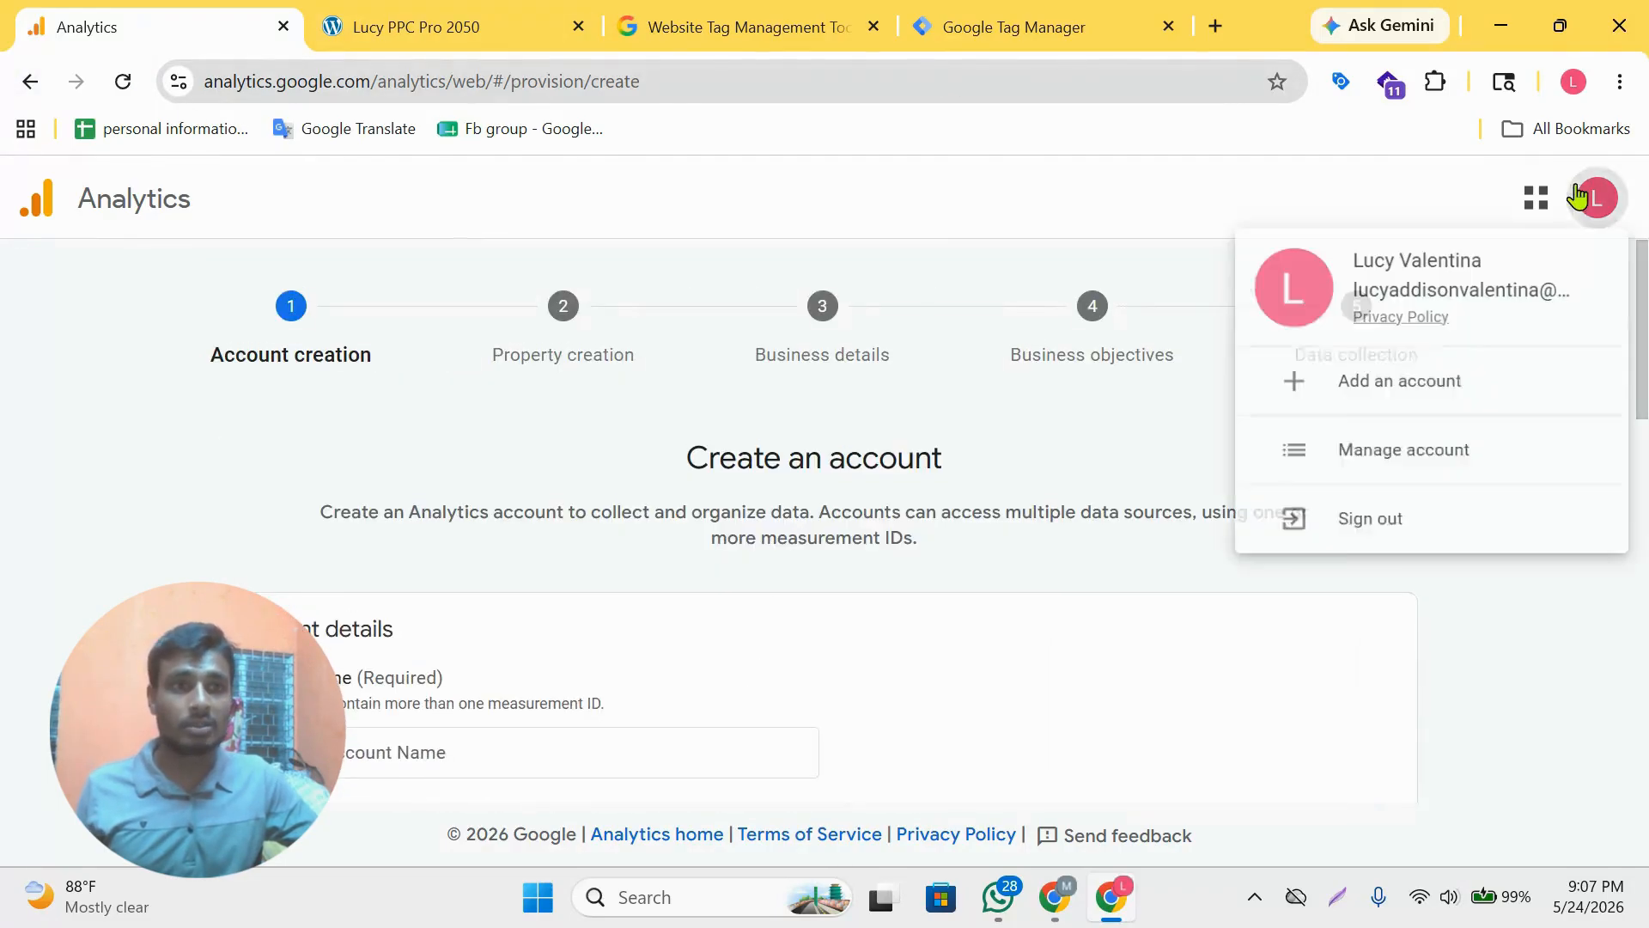
{"action": "left_click", "coordinate": [1110, 194]}
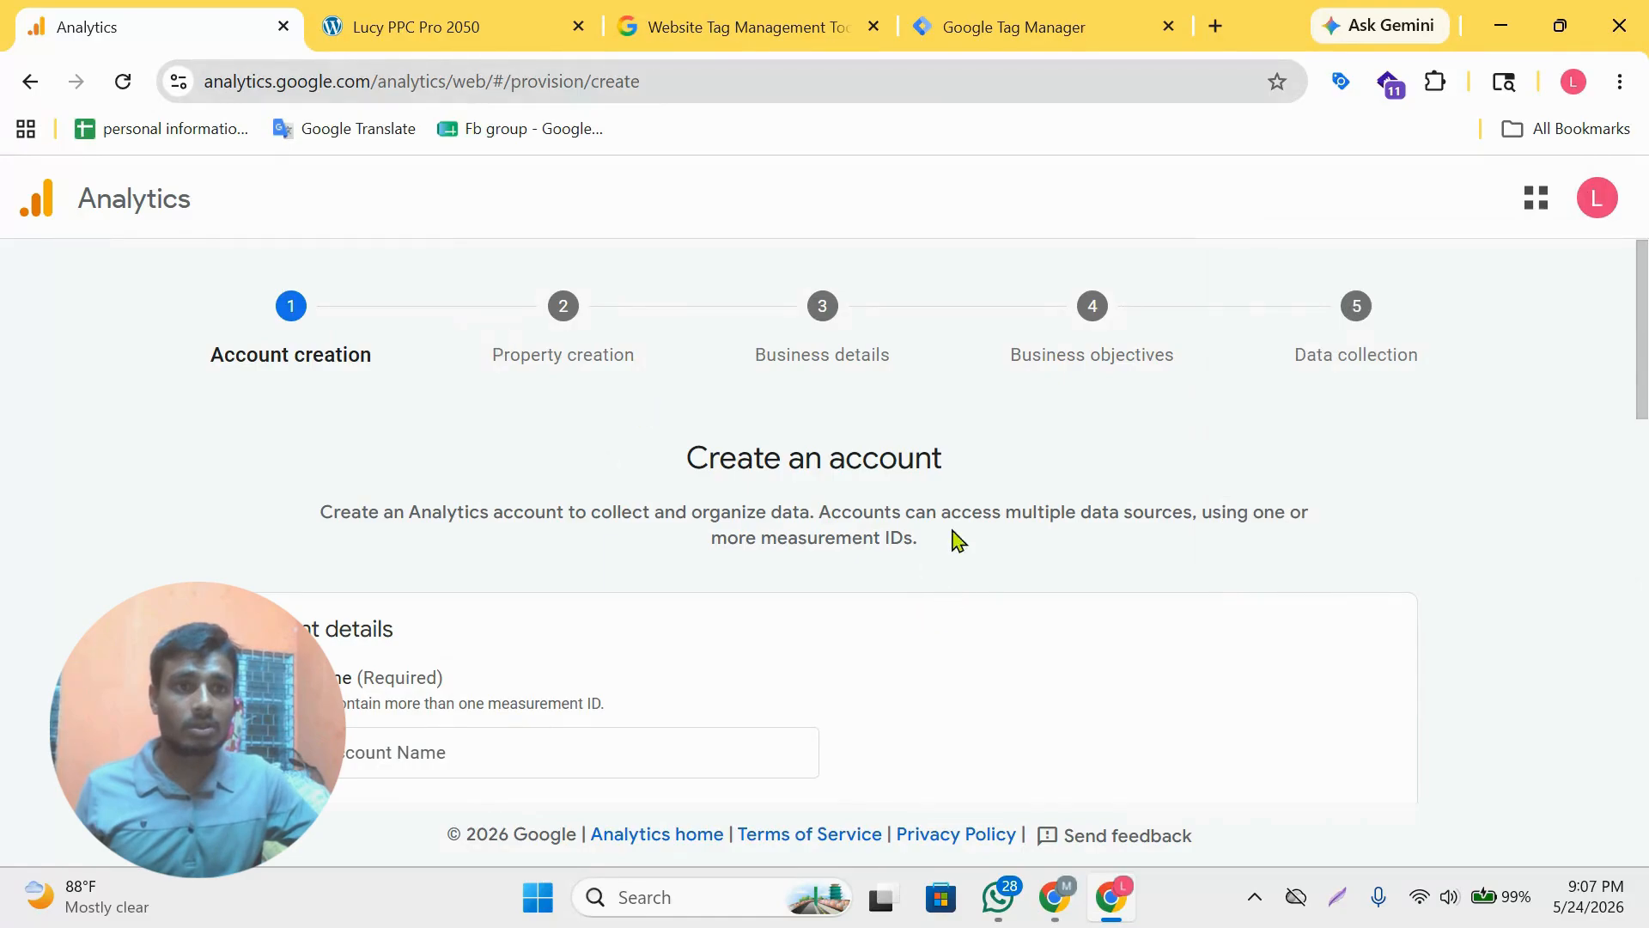
{"action": "scroll", "coordinate": [957, 539], "scroll_direction": "down", "scroll_amount": 12}
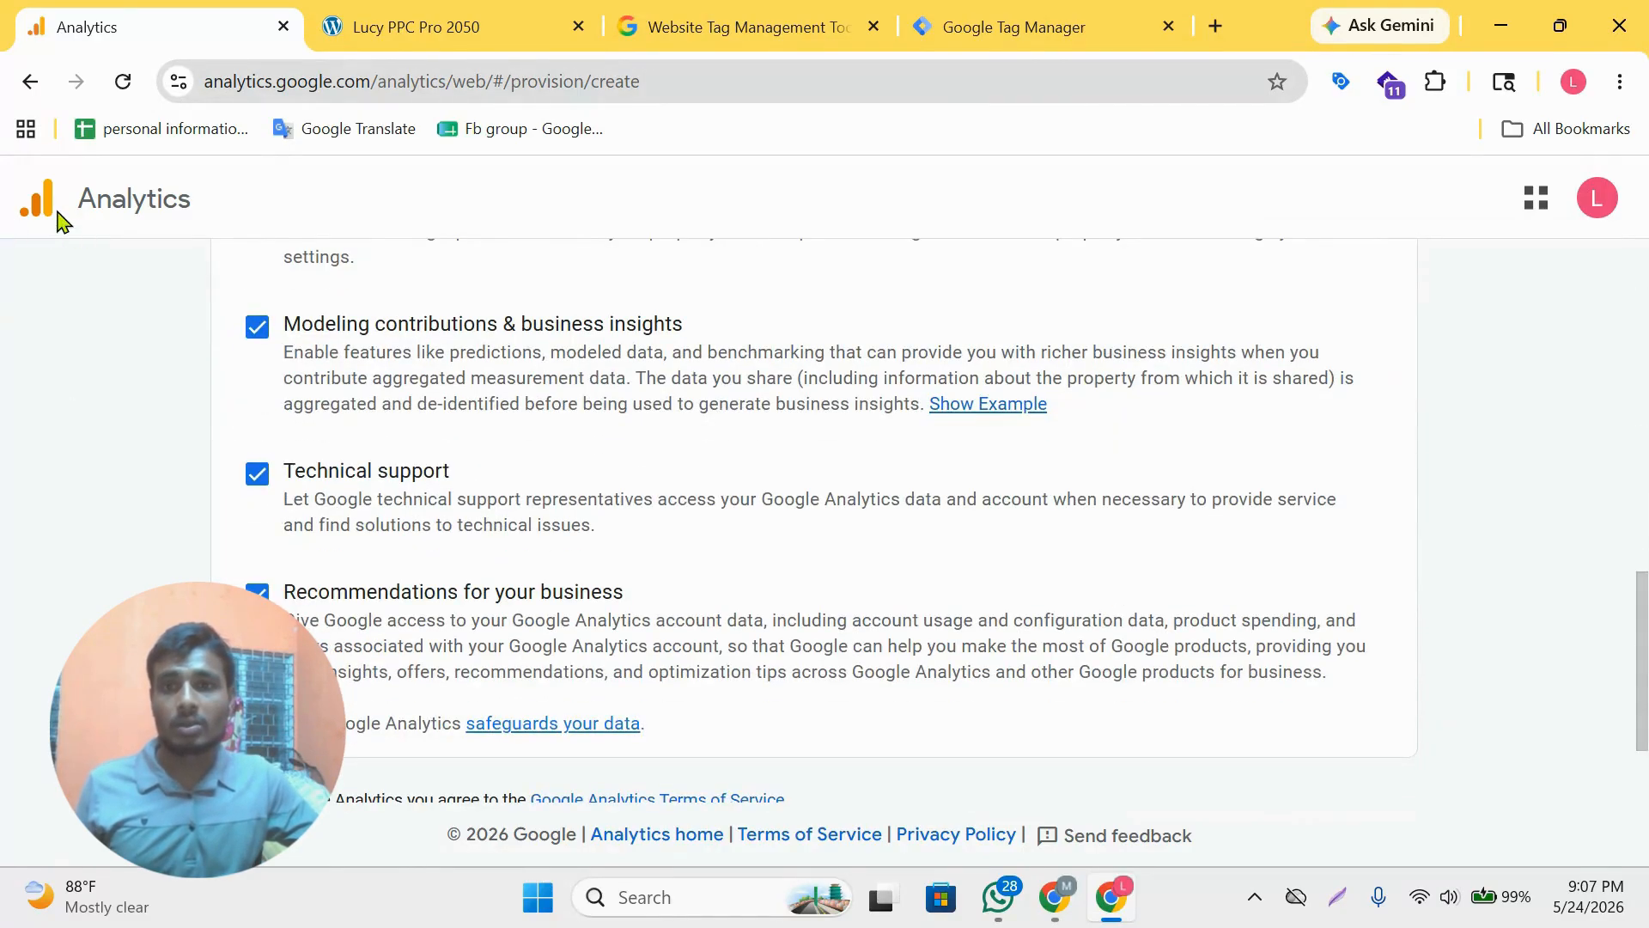
- Look over the account creation page and open Analytics from the Google Marketing Platform product list
{"action": "left_click", "coordinate": [18, 87]}
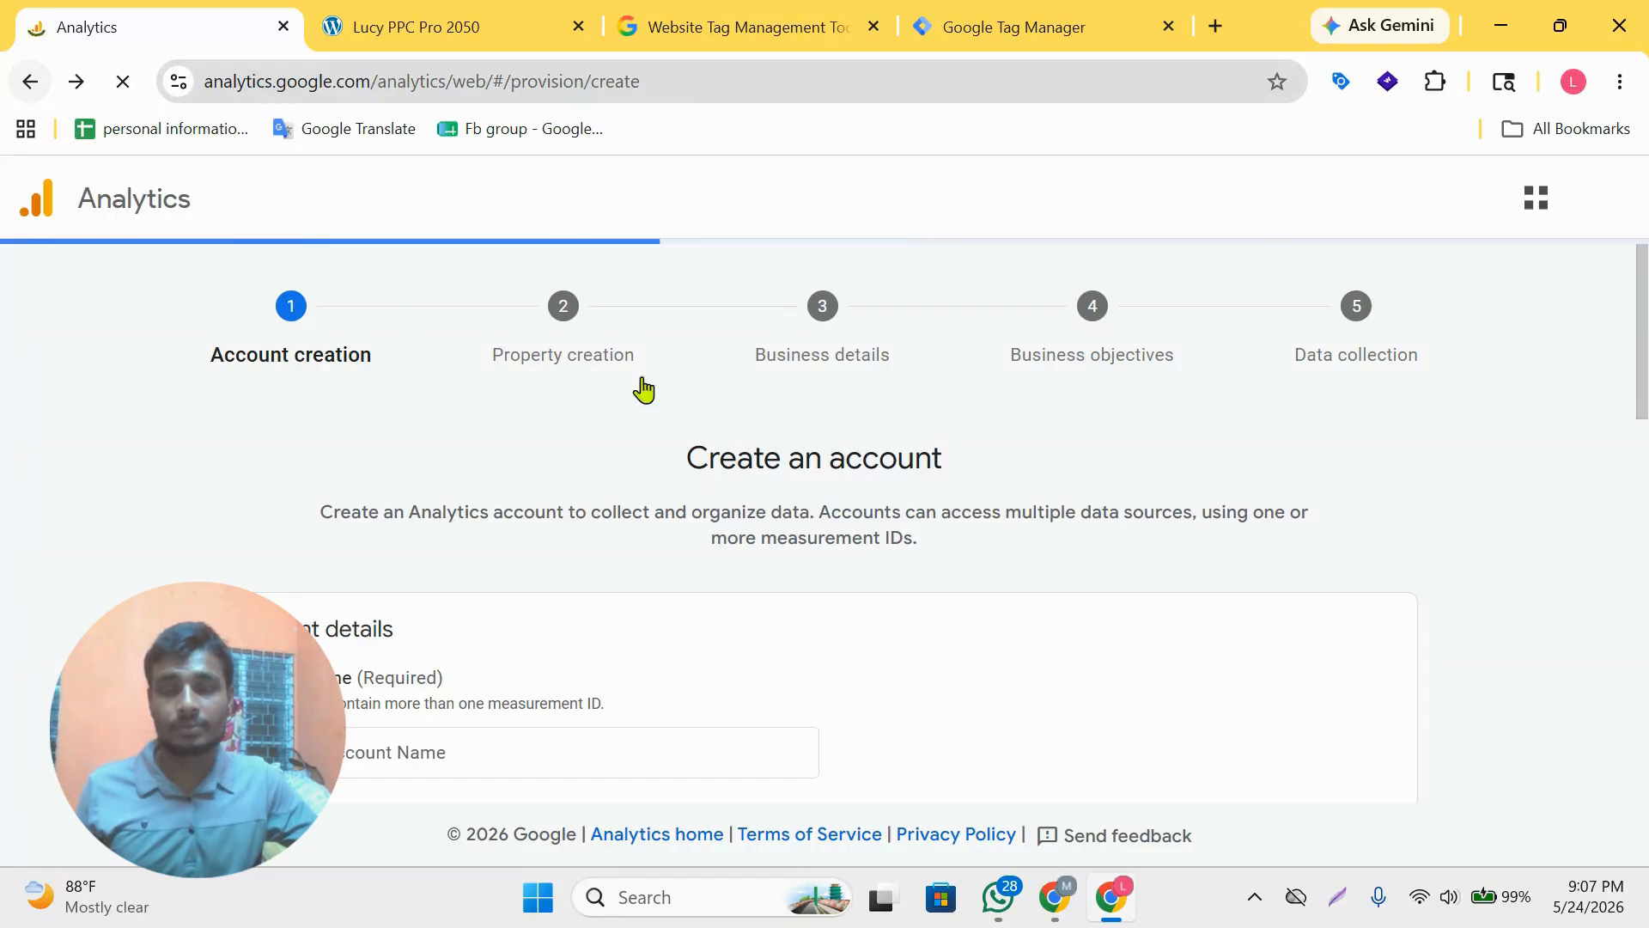
{"action": "scroll", "coordinate": [1031, 667], "scroll_direction": "down", "scroll_amount": 15}
{"action": "scroll", "coordinate": [1137, 452], "scroll_direction": "up", "scroll_amount": 15}
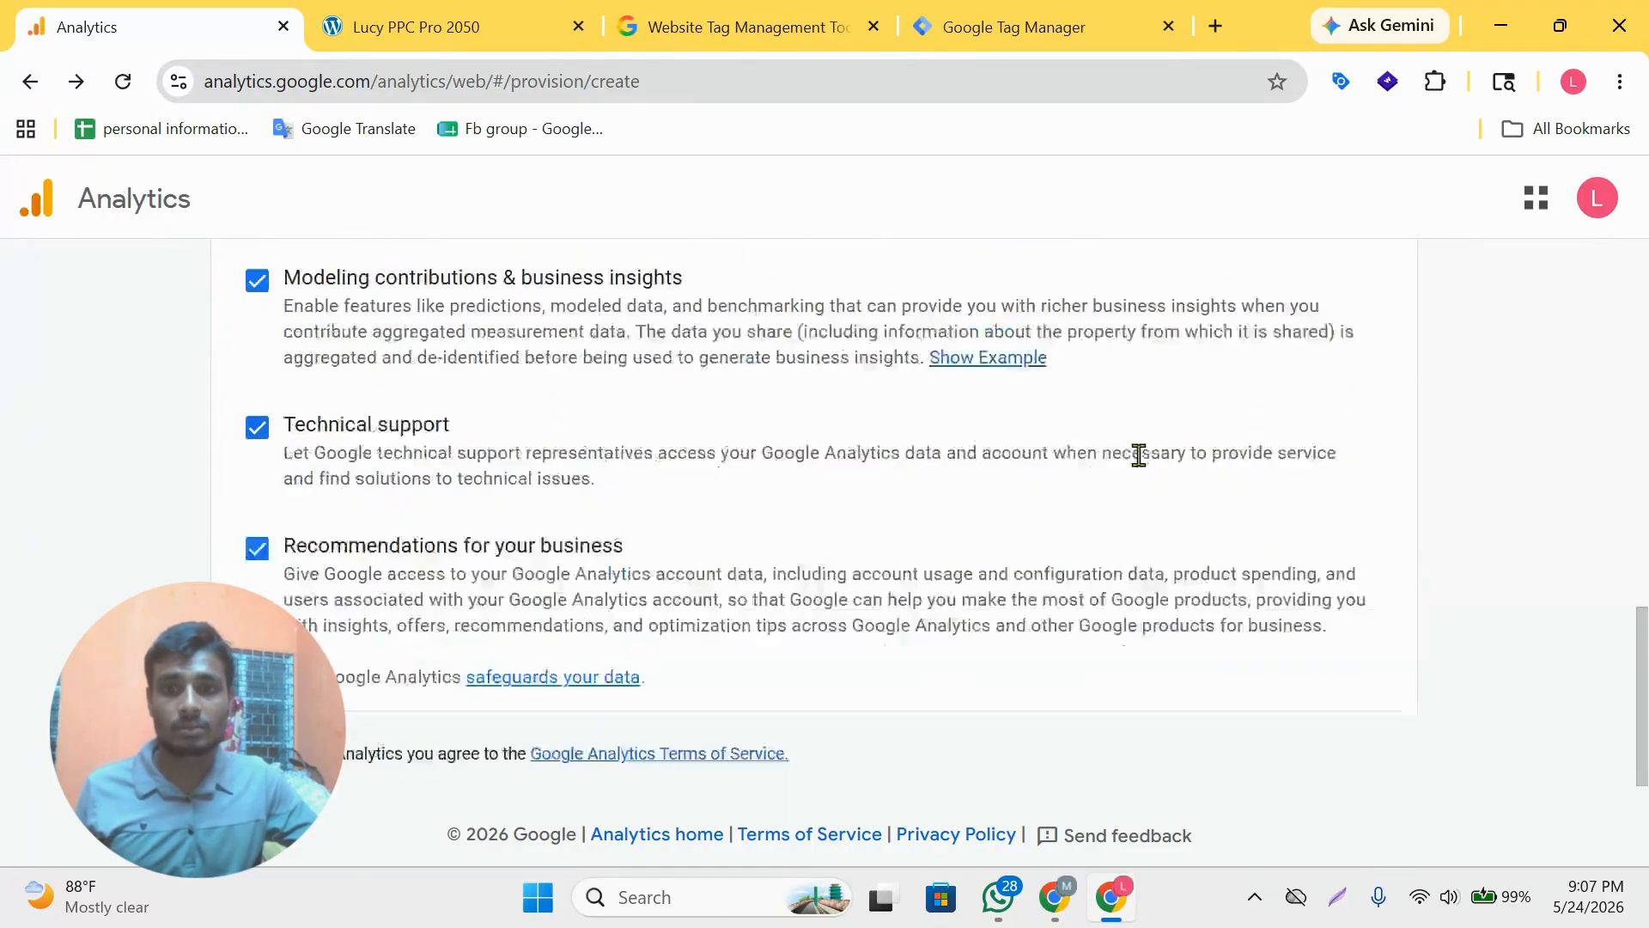
{"action": "left_click", "coordinate": [1538, 200]}
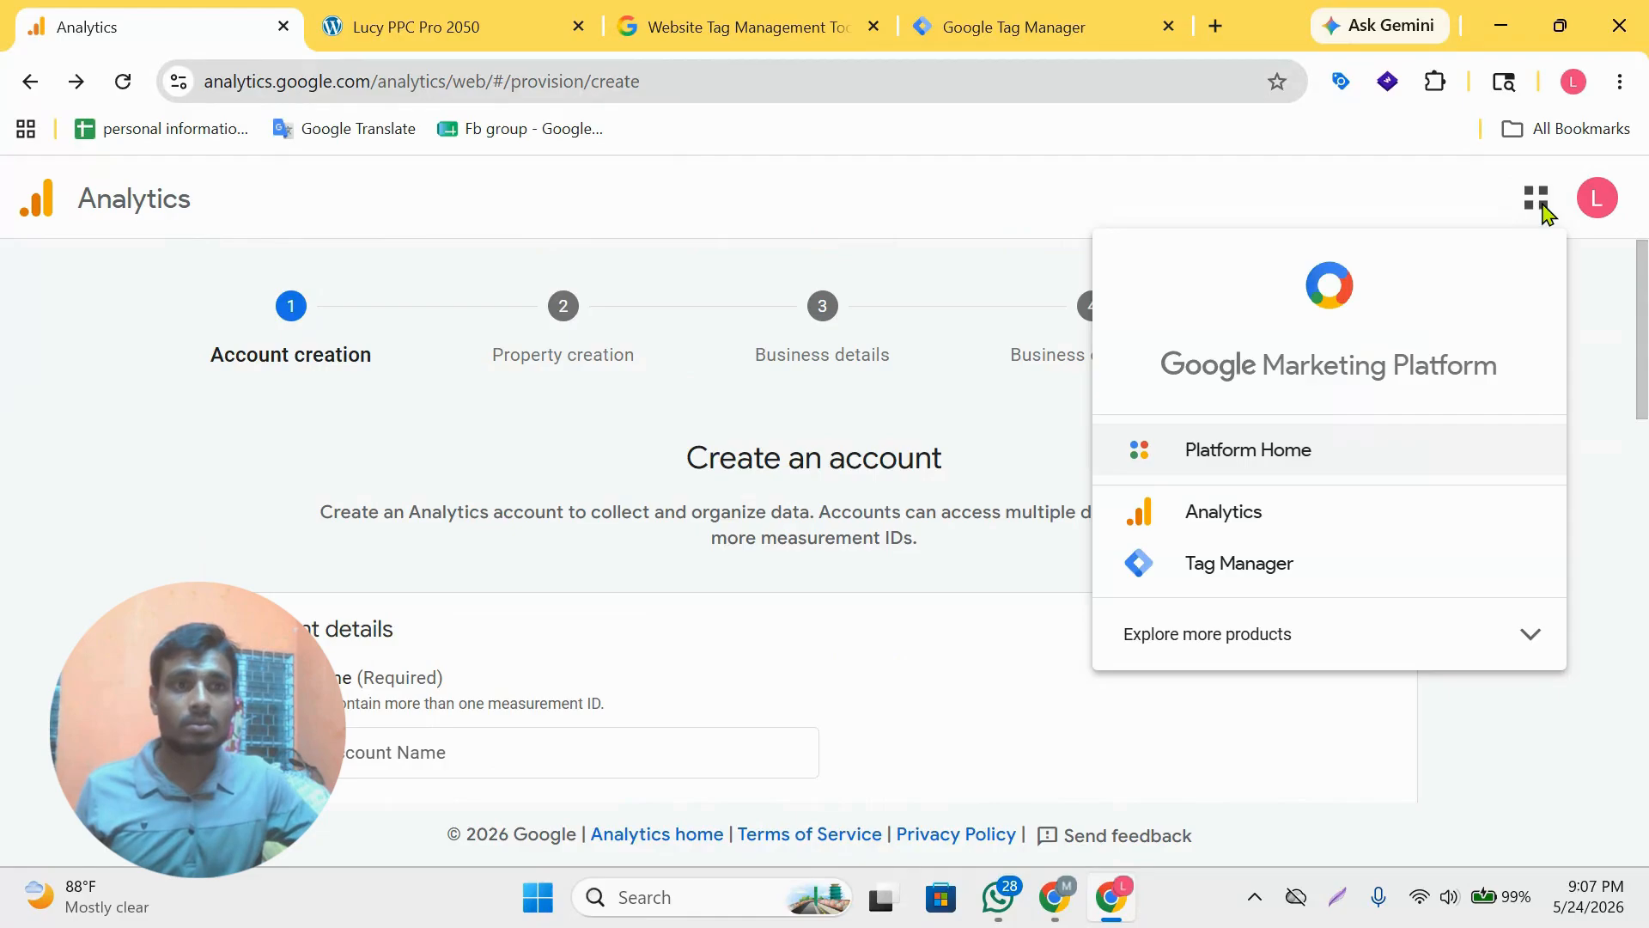
{"action": "left_click", "coordinate": [1312, 516]}
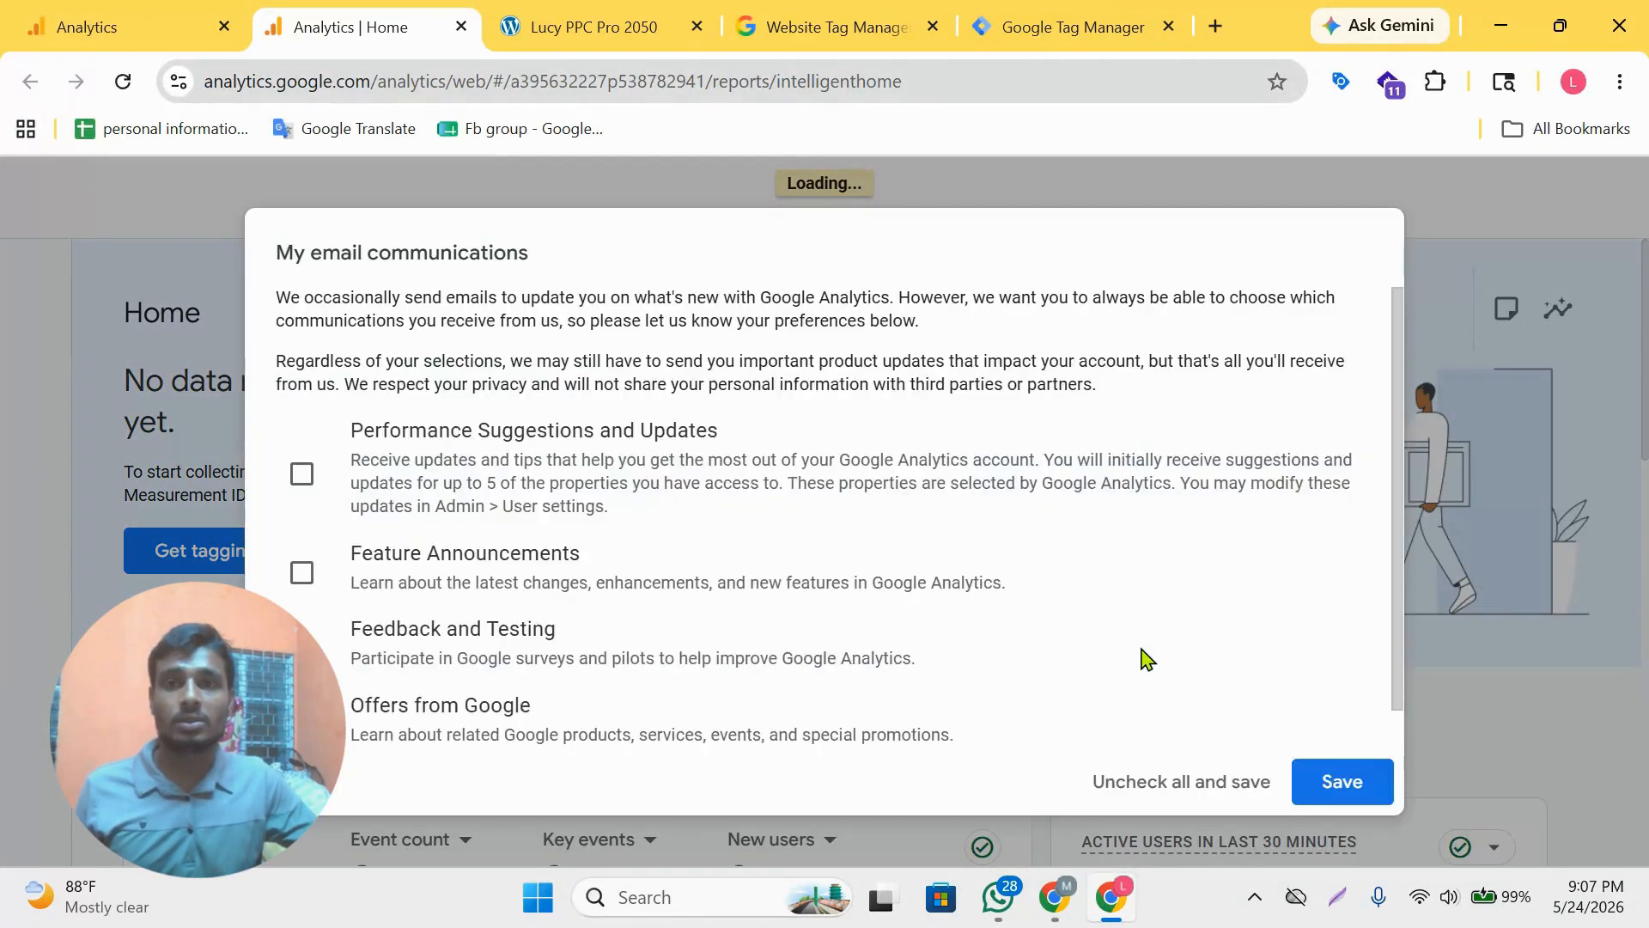
- Review the email communication options, including Performance Suggestions and Updates, and save the preferences with all of them unchecked
{"action": "scroll", "coordinate": [544, 460], "scroll_direction": "down", "scroll_amount": 1}
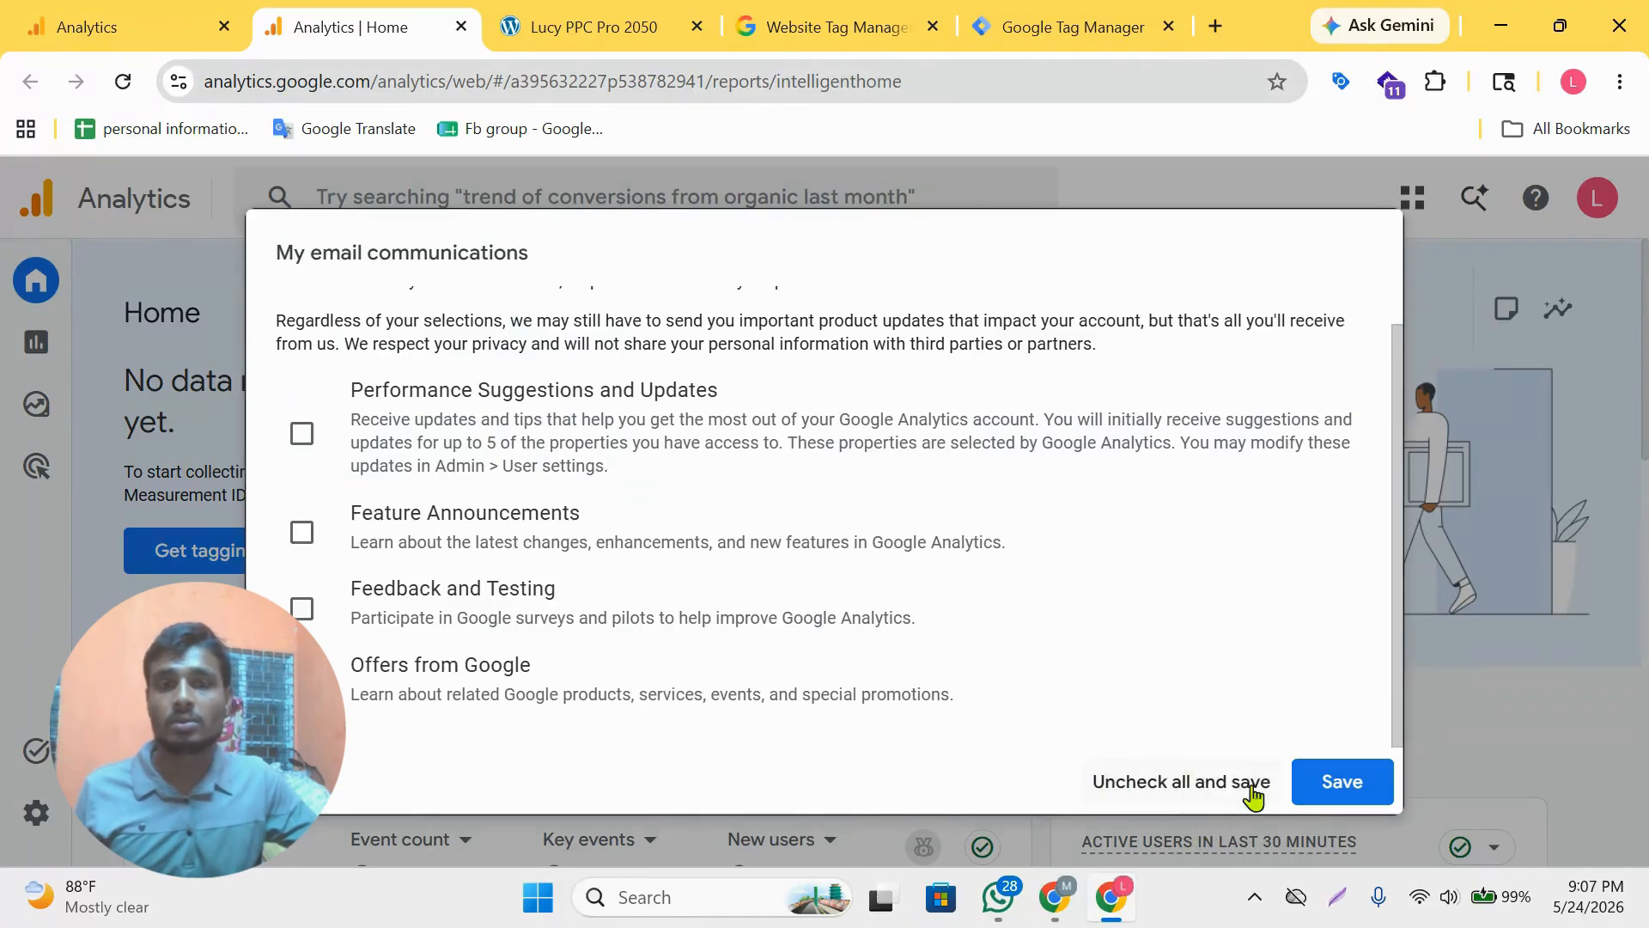
{"action": "scroll", "coordinate": [504, 615], "scroll_direction": "up", "scroll_amount": 1}
{"action": "scroll", "coordinate": [503, 607], "scroll_direction": "down", "scroll_amount": 1}
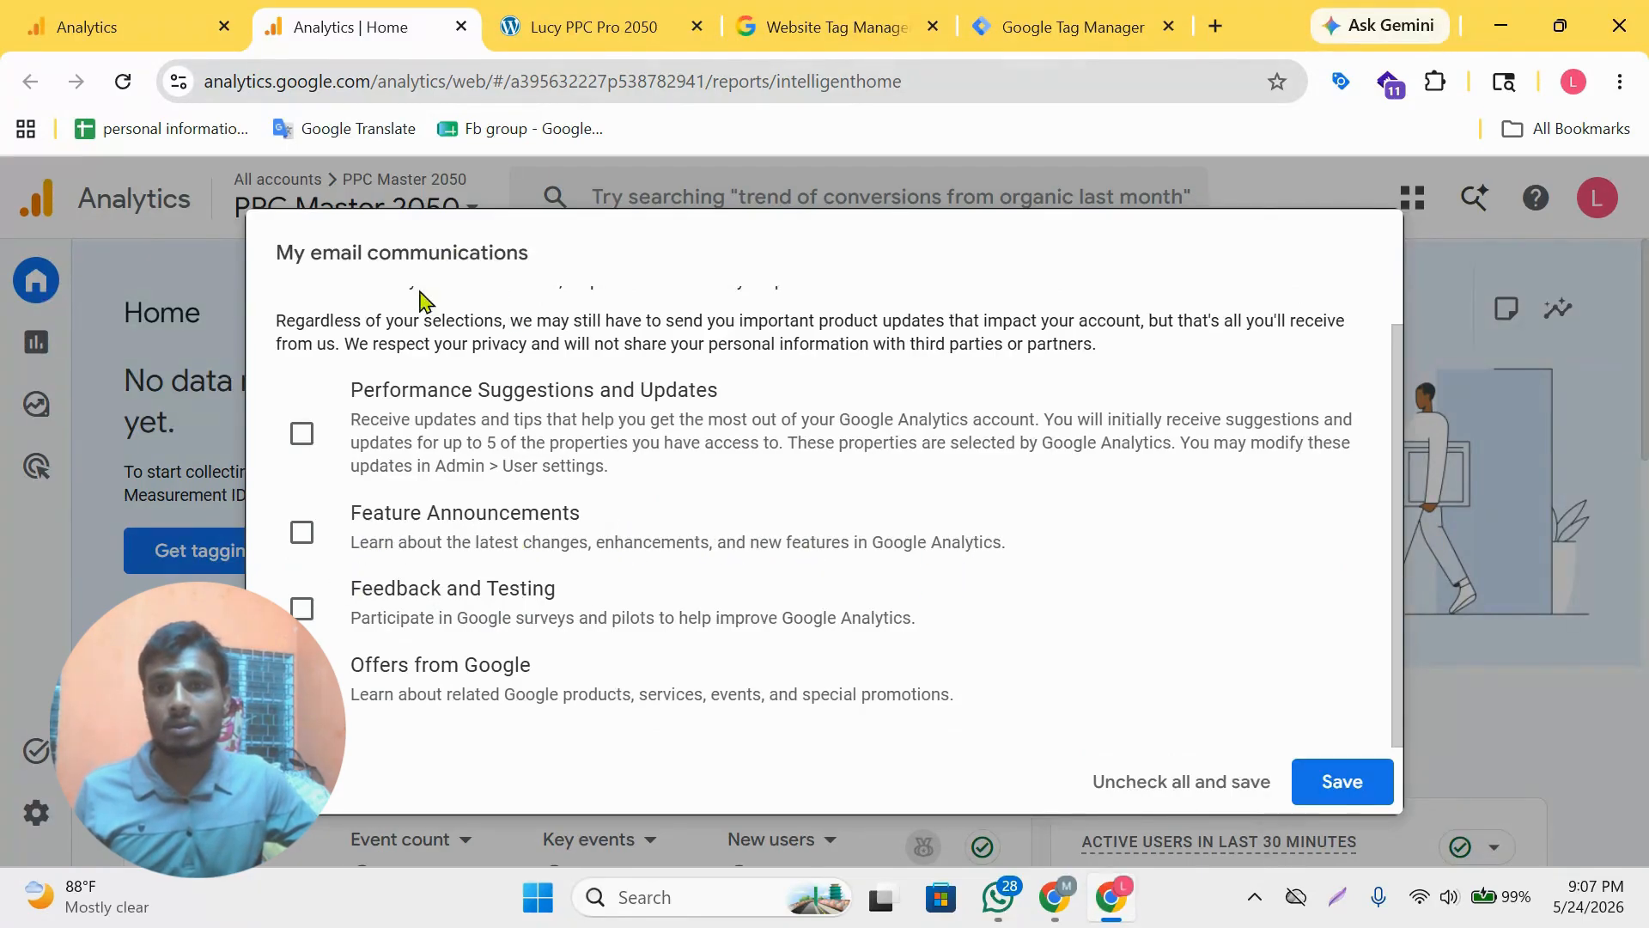
{"action": "left_click_drag", "start_coordinate": [307, 247], "coordinate": [638, 256]}
{"action": "left_click", "coordinate": [720, 254]}
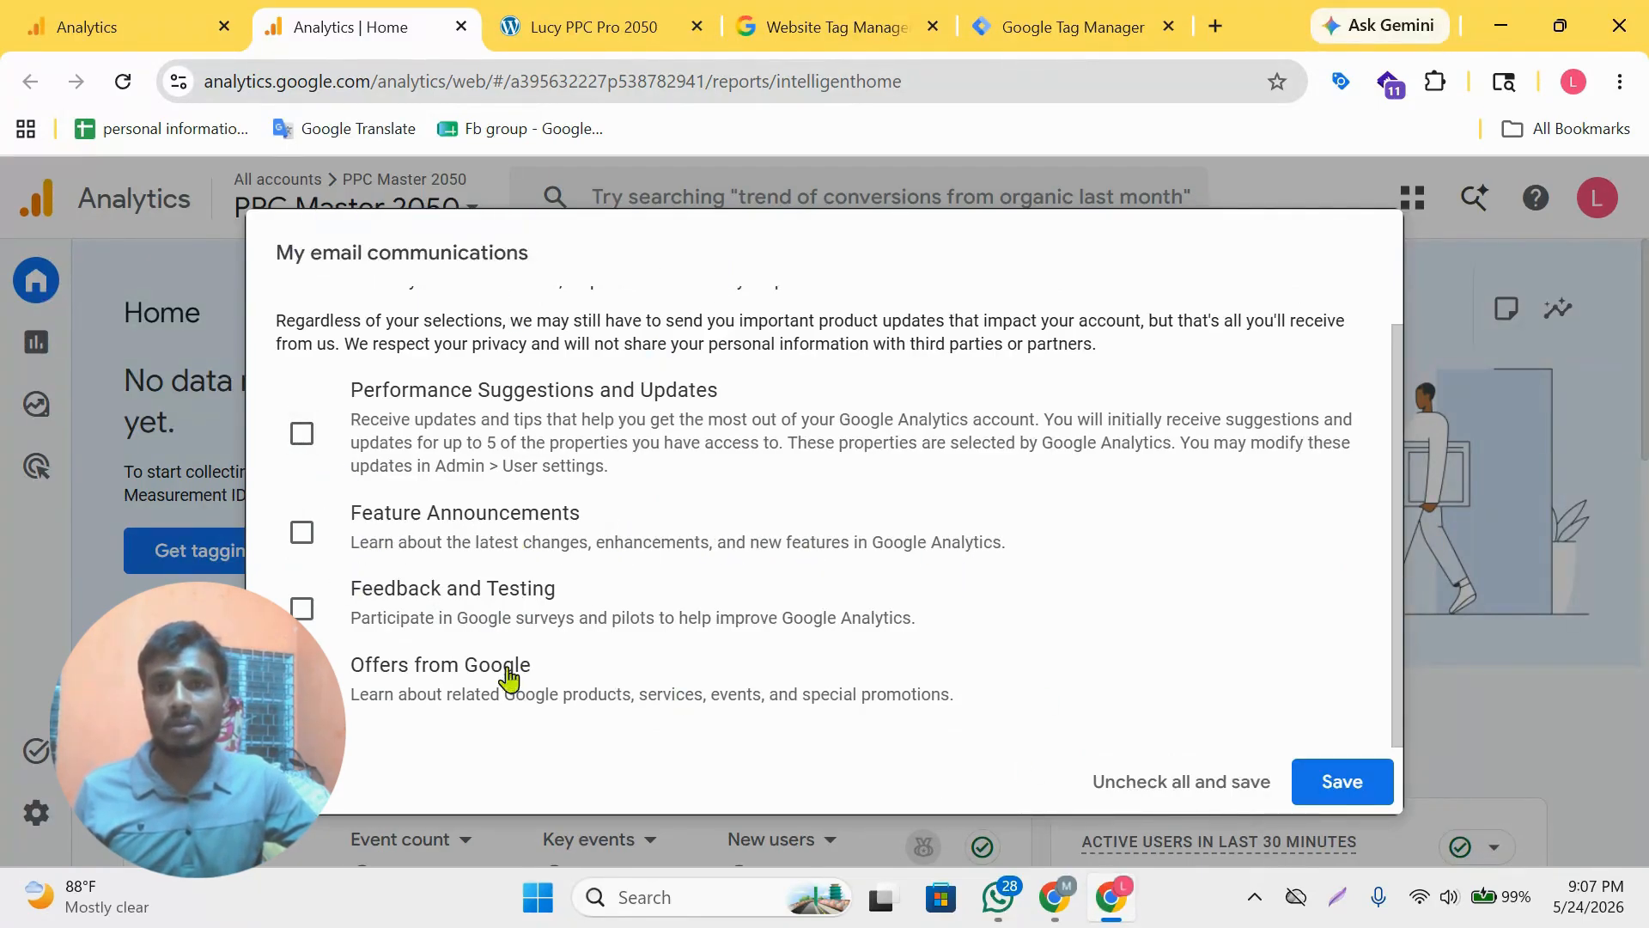
{"action": "scroll", "coordinate": [564, 601], "scroll_direction": "up", "scroll_amount": 1}
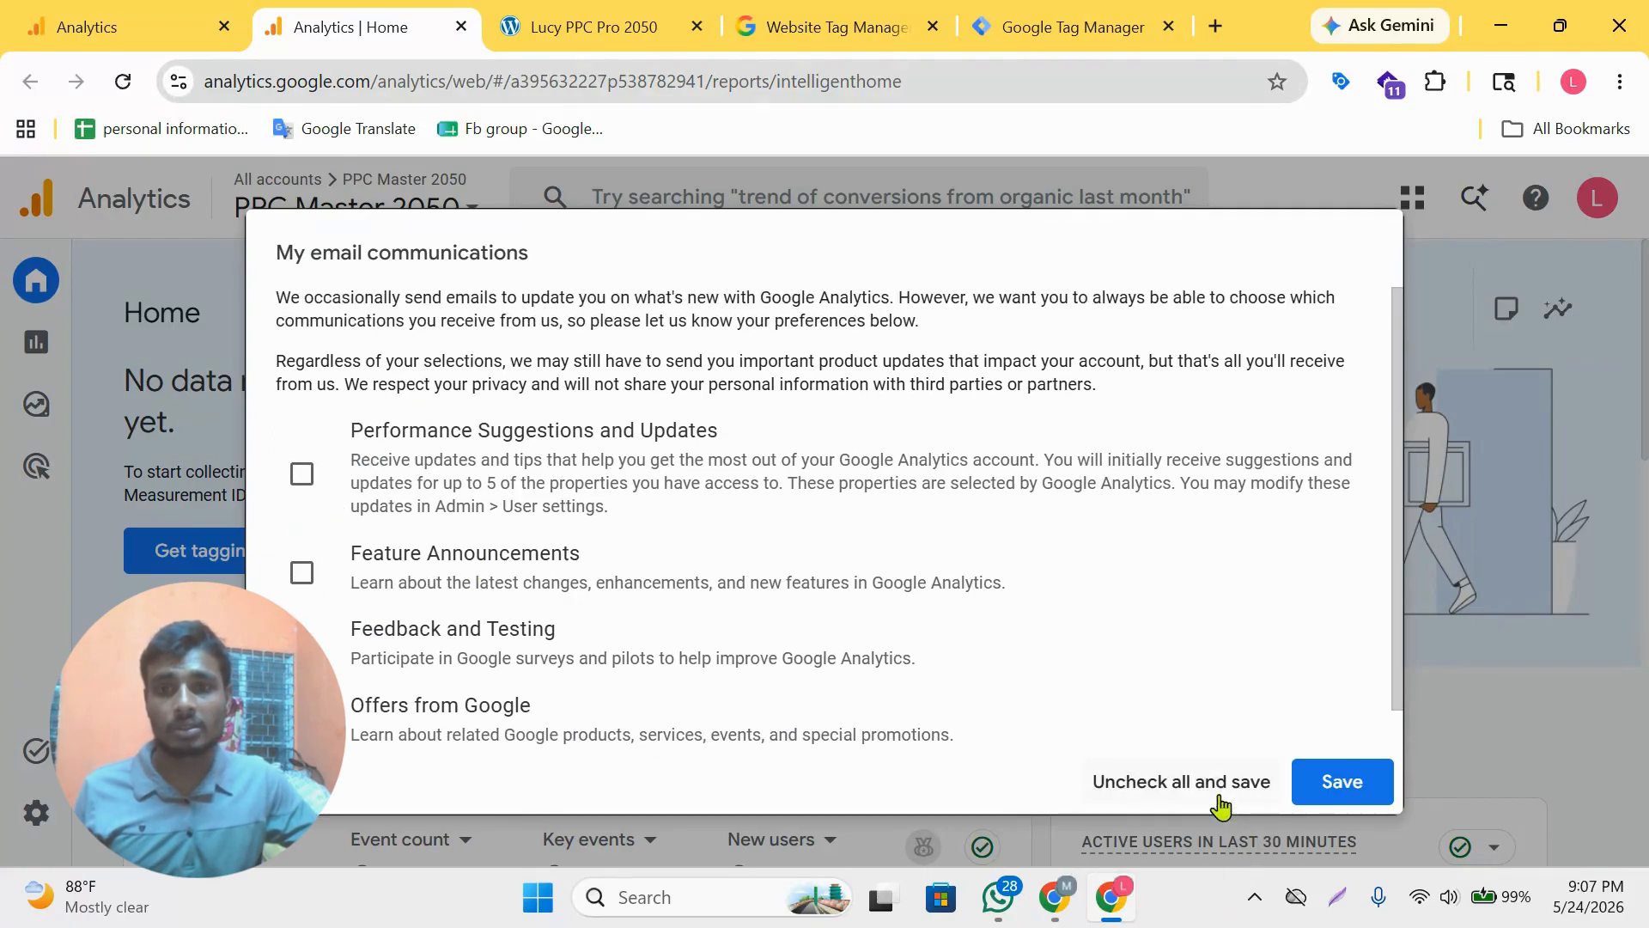
{"action": "left_click_drag", "start_coordinate": [525, 434], "coordinate": [902, 433]}
{"action": "left_click", "coordinate": [923, 433]}
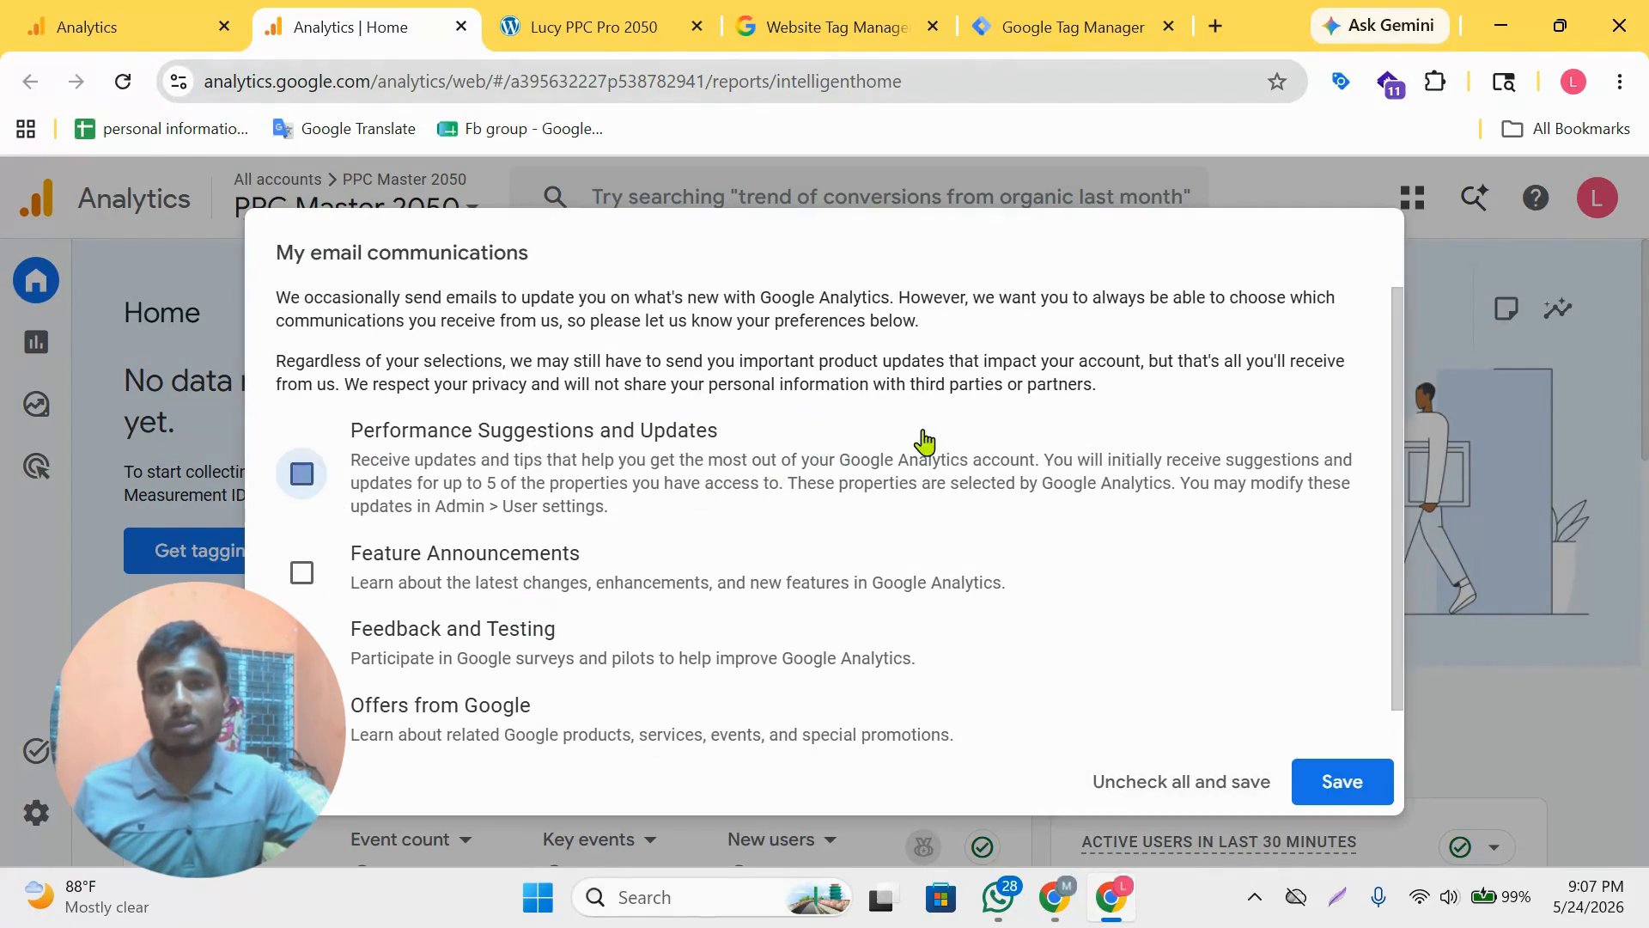
{"action": "scroll", "coordinate": [924, 442], "scroll_direction": "down", "scroll_amount": 1}
{"action": "left_click", "coordinate": [301, 432]}
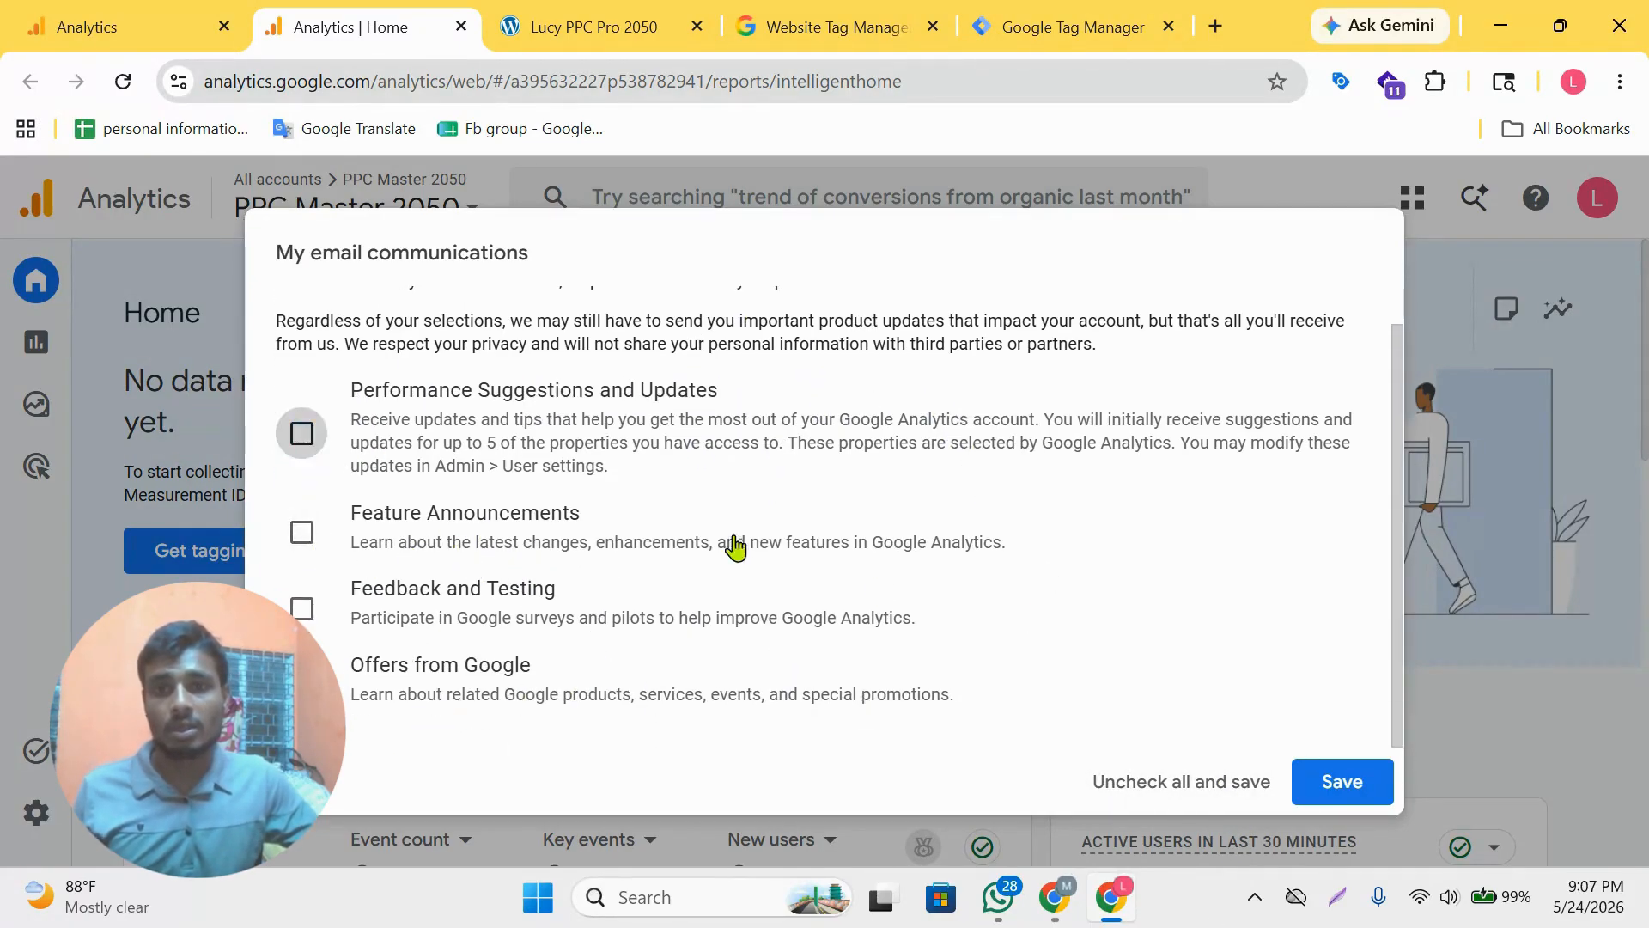
{"action": "left_click", "coordinate": [1207, 781]}
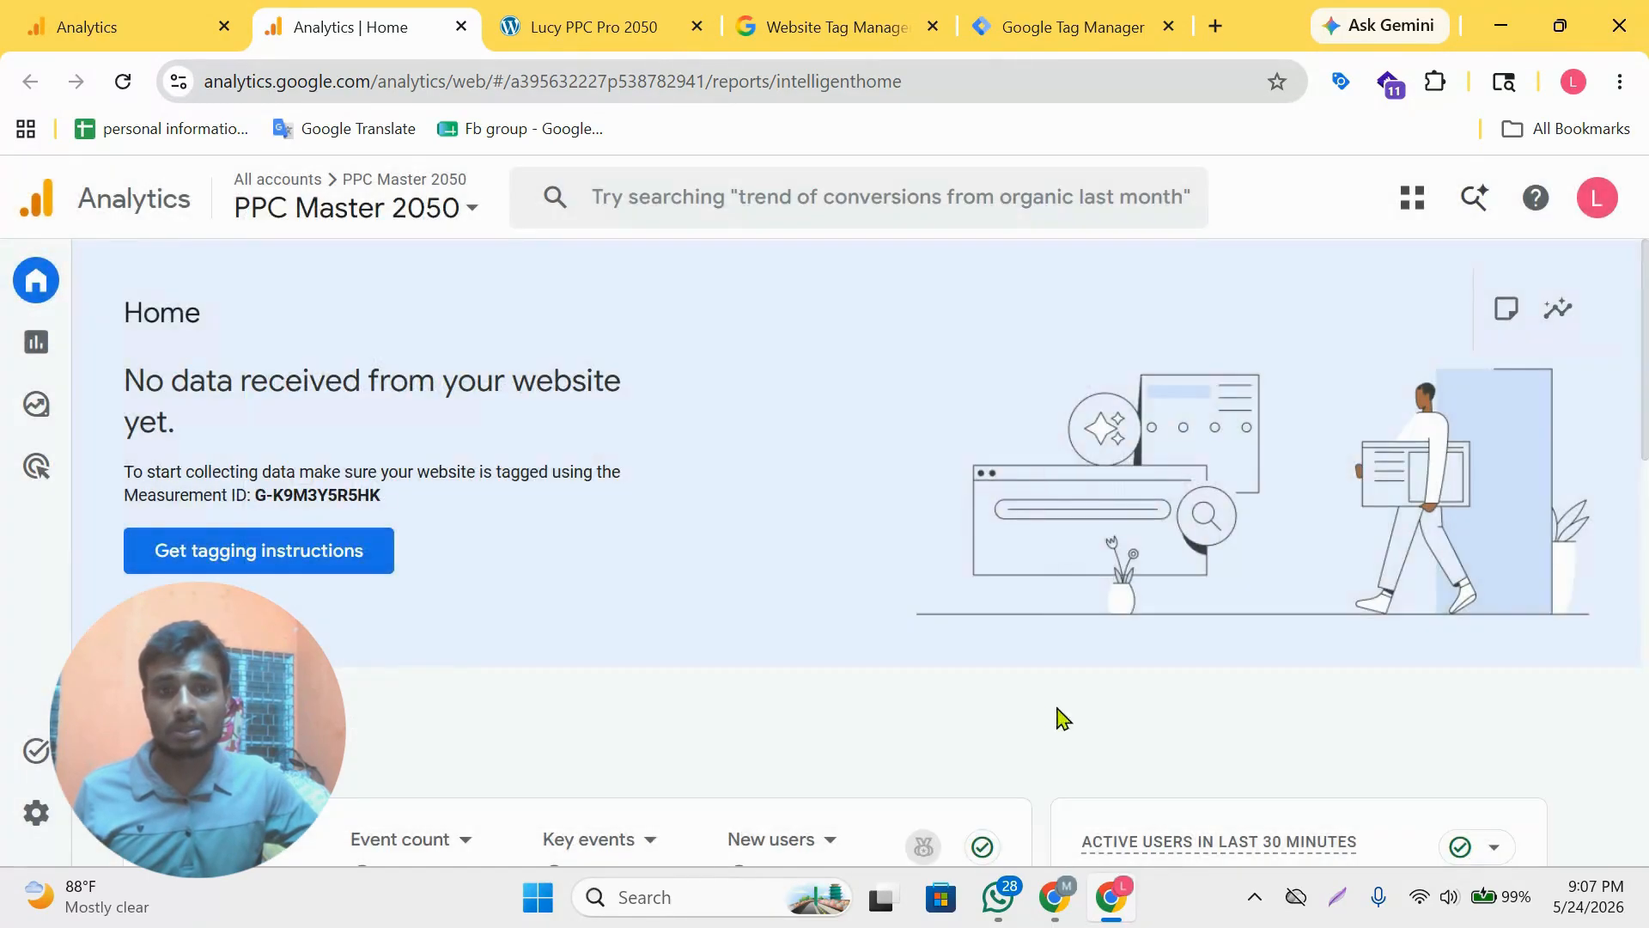
- Look over the PPC Master 2050 home page's data collection notice and the list of Analytics accounts and properties
{"action": "scroll", "coordinate": [630, 482], "scroll_direction": "down", "scroll_amount": 2}
{"action": "scroll", "coordinate": [205, 370], "scroll_direction": "up", "scroll_amount": 2}
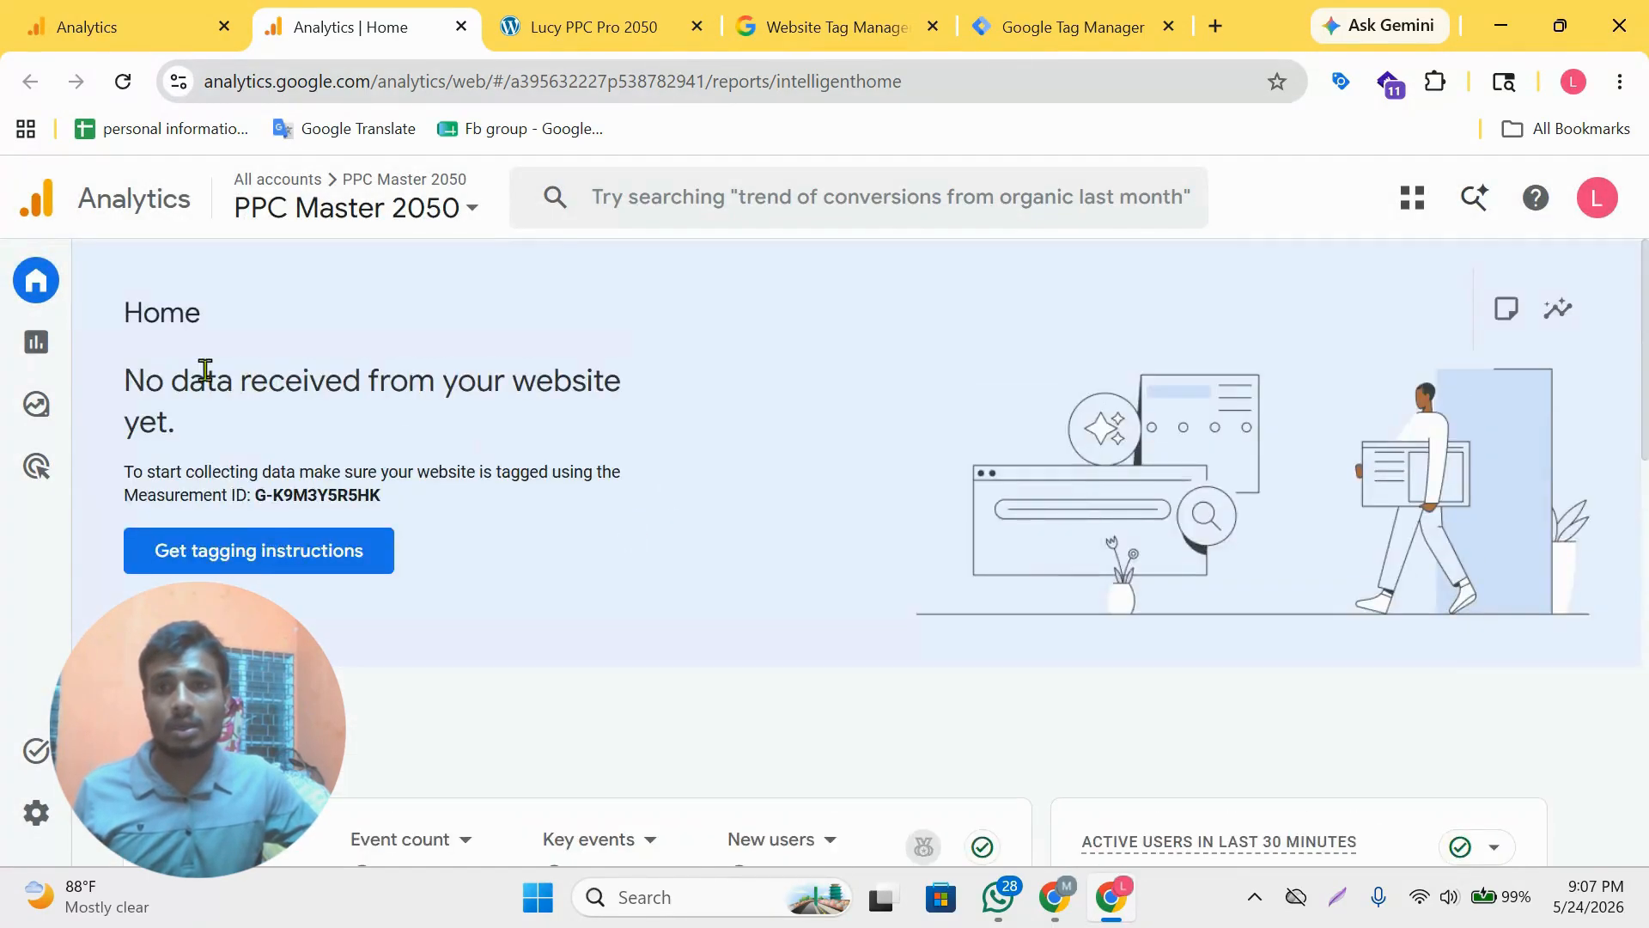
{"action": "left_click_drag", "start_coordinate": [113, 325], "coordinate": [798, 430]}
{"action": "left_click", "coordinate": [804, 431]}
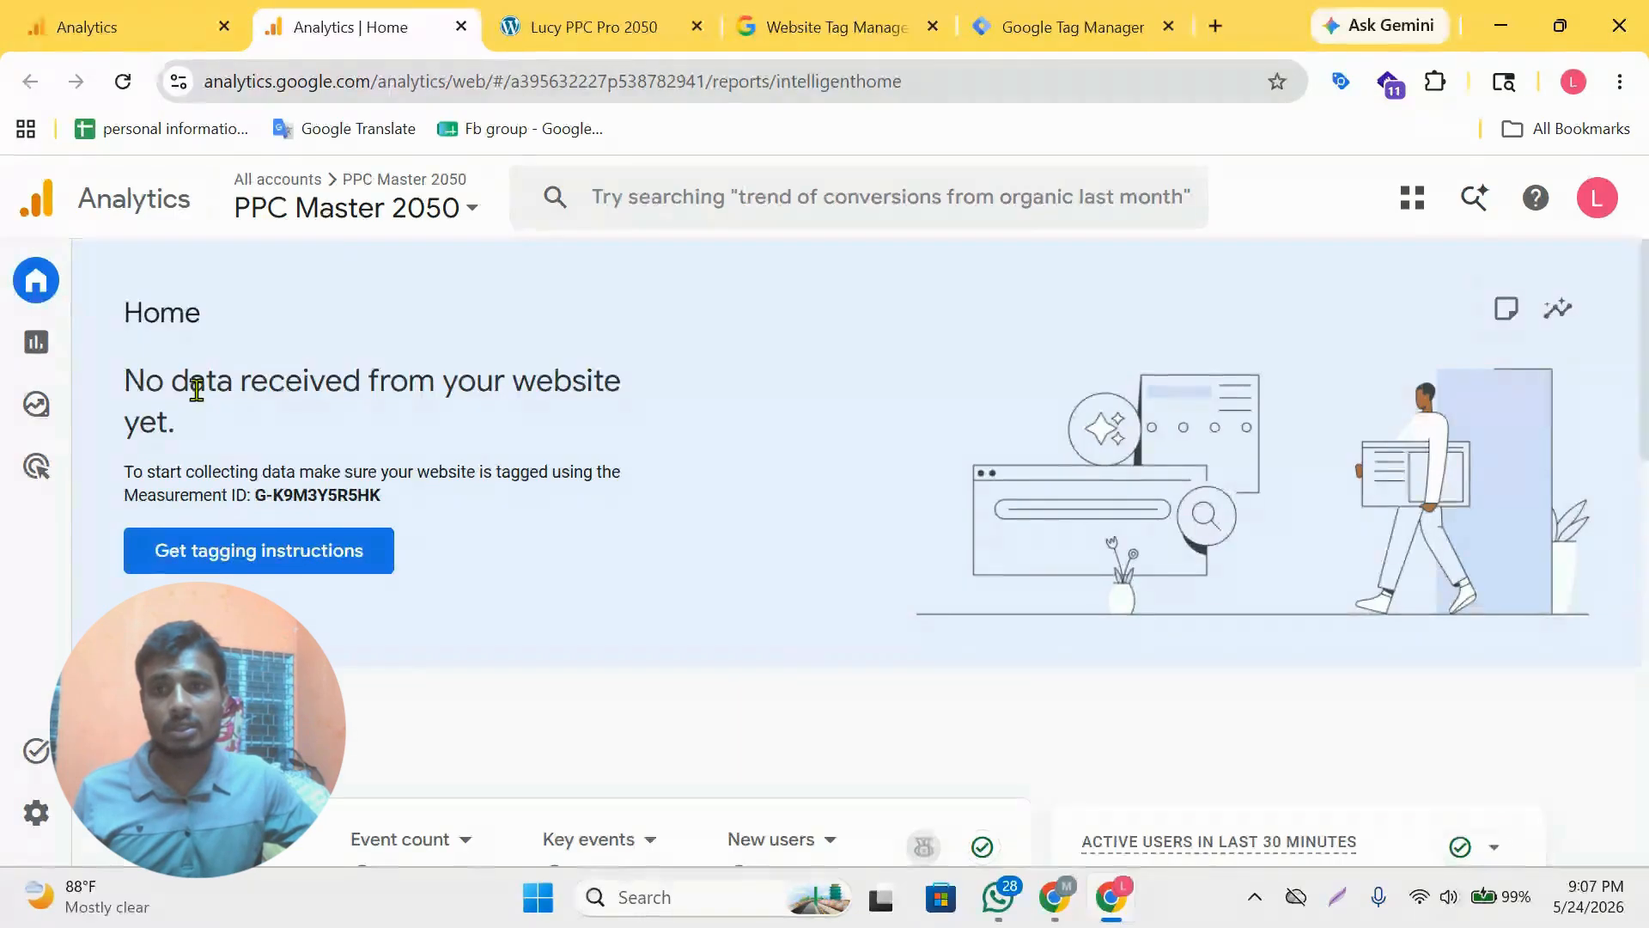
{"action": "left_click_drag", "start_coordinate": [172, 382], "coordinate": [569, 381]}
{"action": "left_click", "coordinate": [694, 385]}
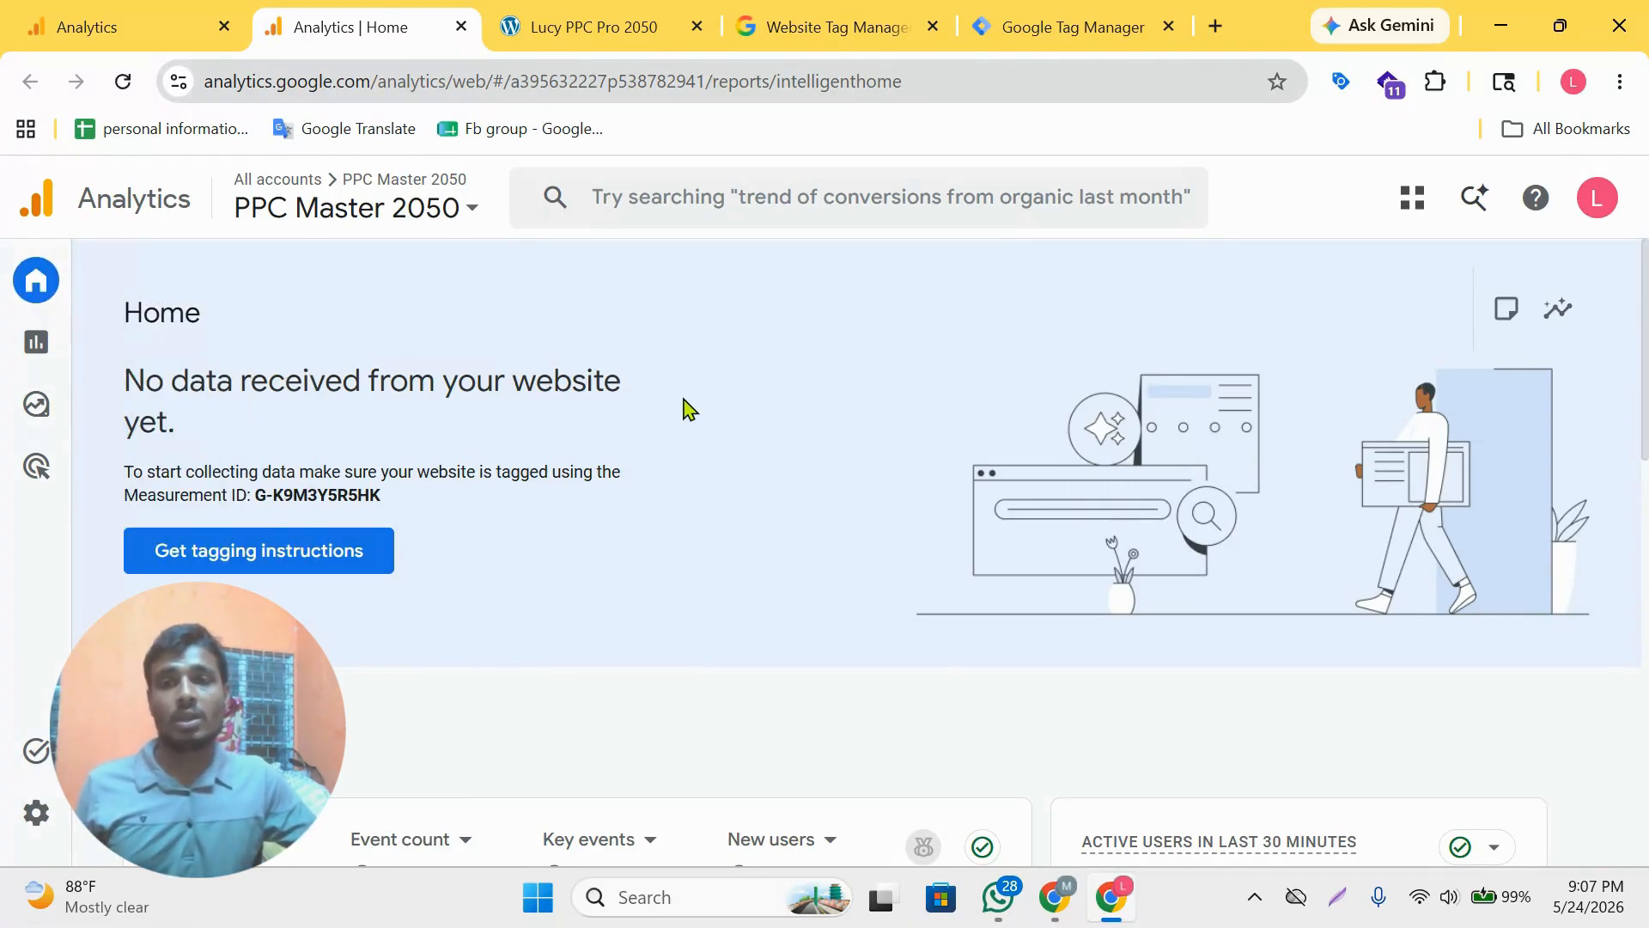
{"action": "left_click", "coordinate": [425, 228]}
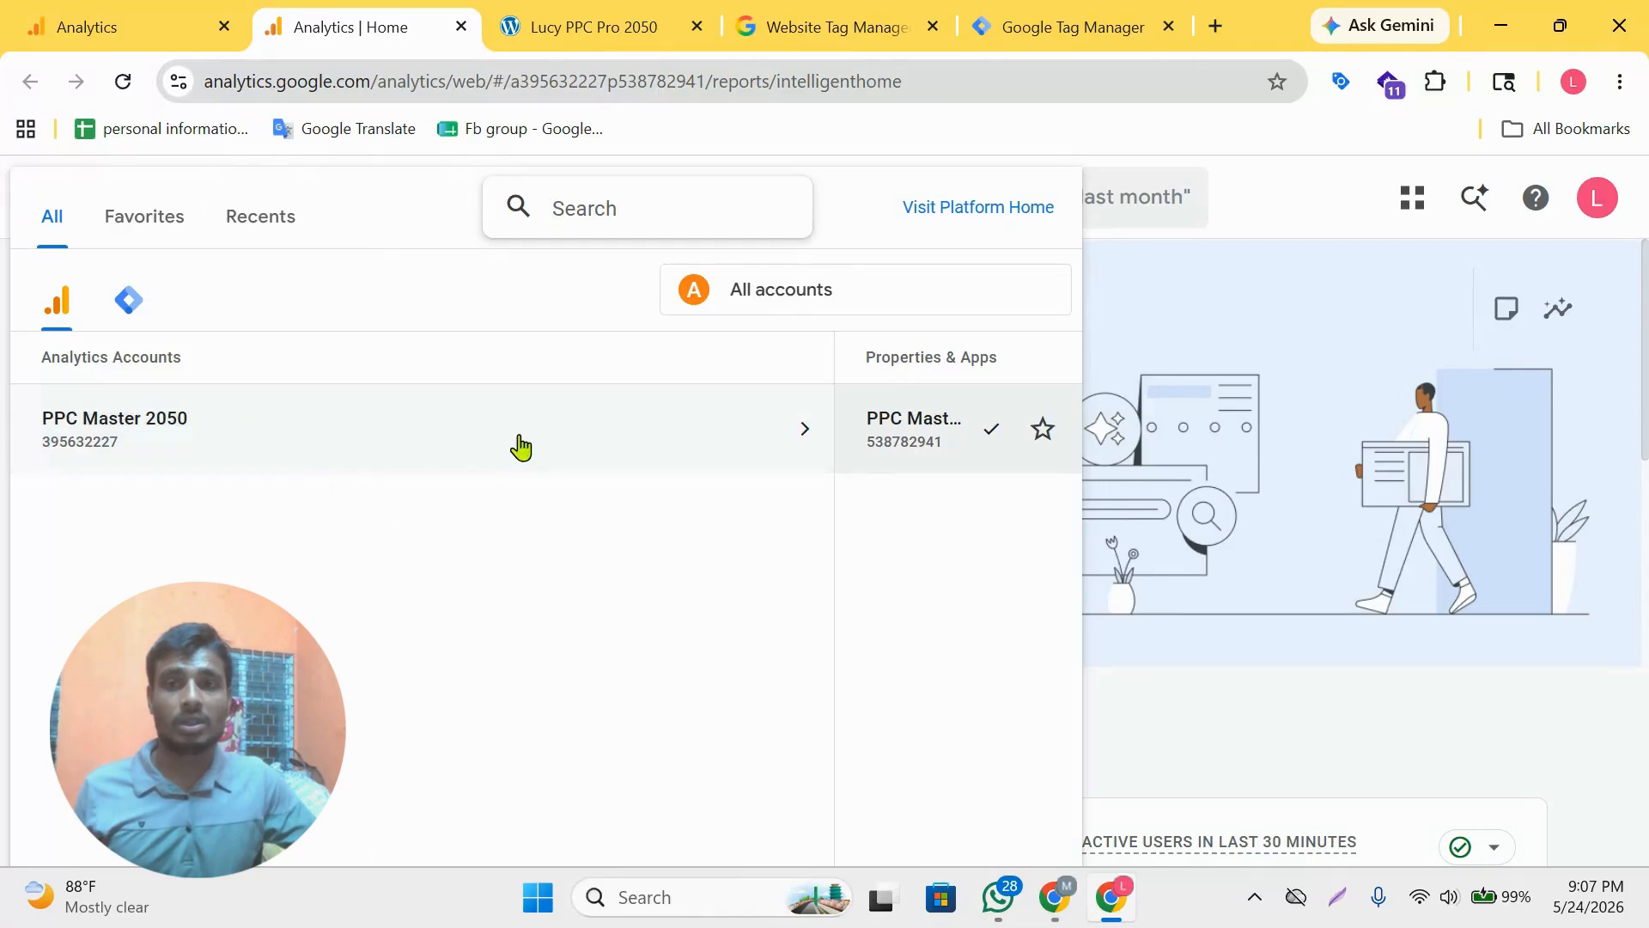
{"action": "left_click", "coordinate": [1289, 191]}
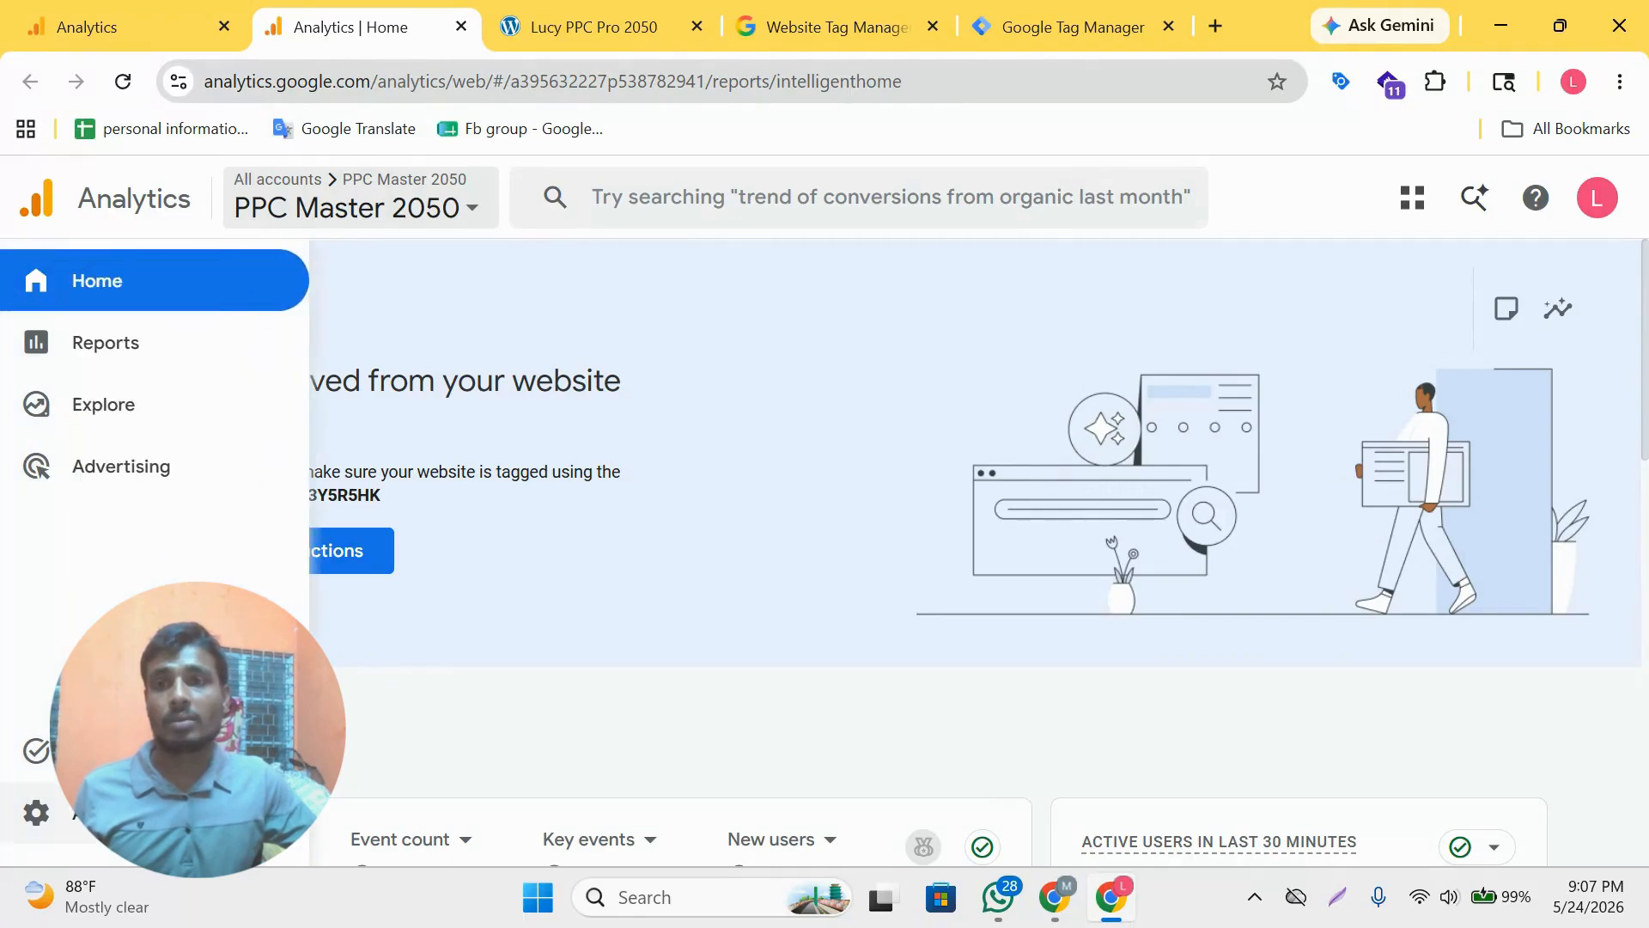
- Review the PPC Master 2050 property details in Admin, dismiss the Analytics Advisor introduction and look through the property settings list
{"action": "left_click", "coordinate": [65, 825]}
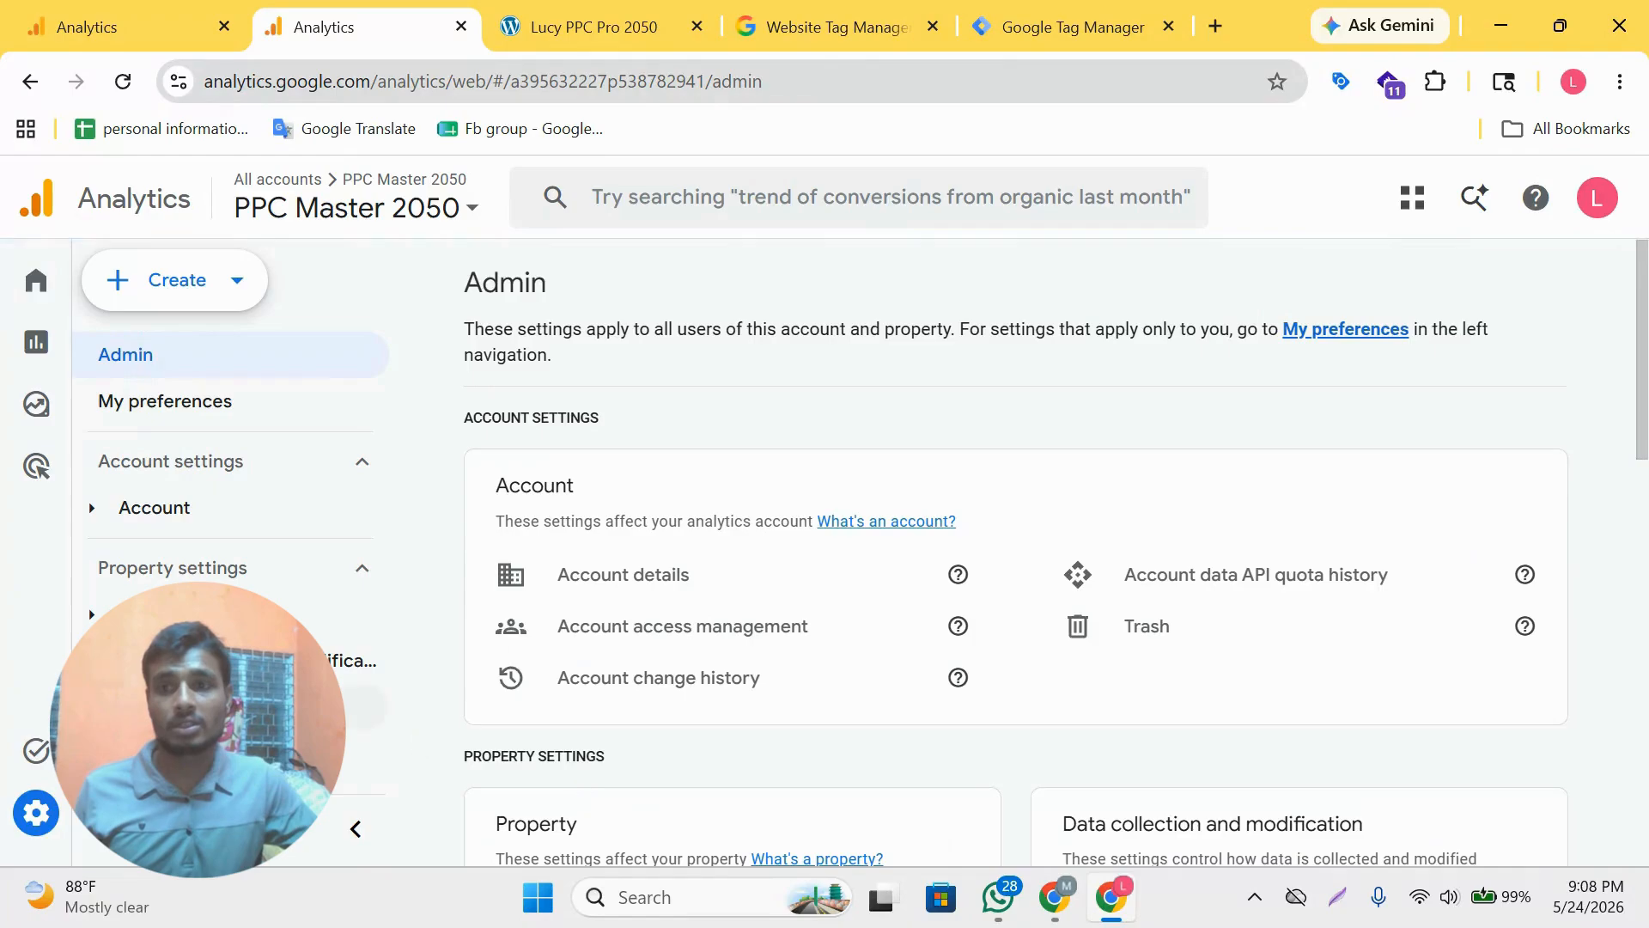
{"action": "left_click", "coordinate": [197, 615]}
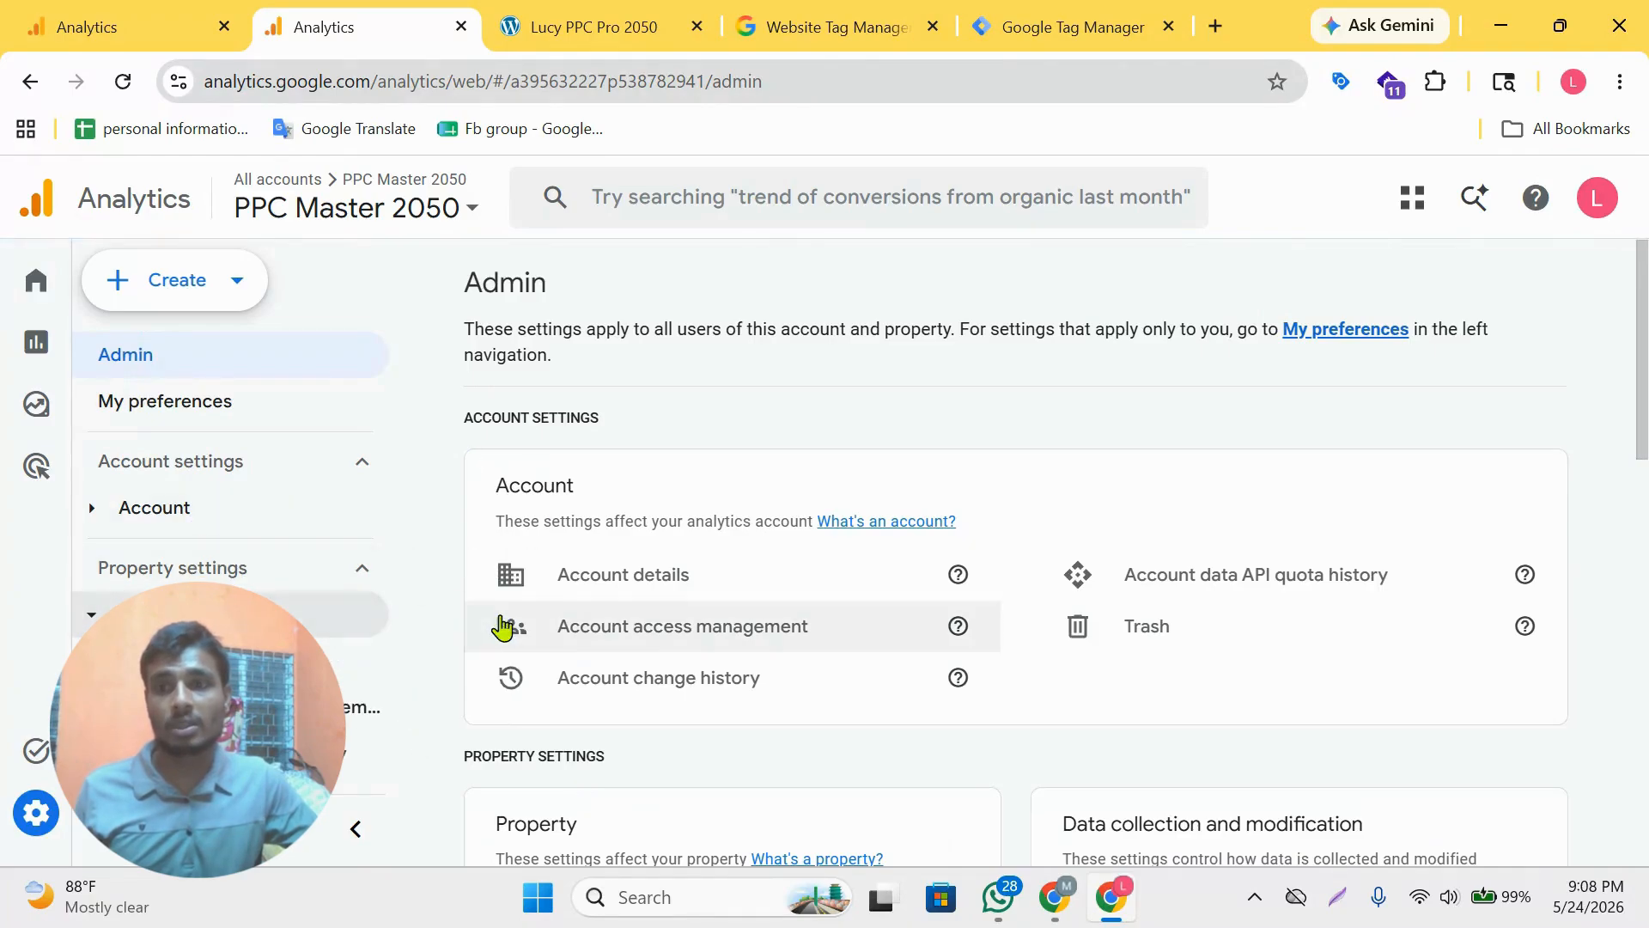
{"action": "left_click", "coordinate": [258, 659]}
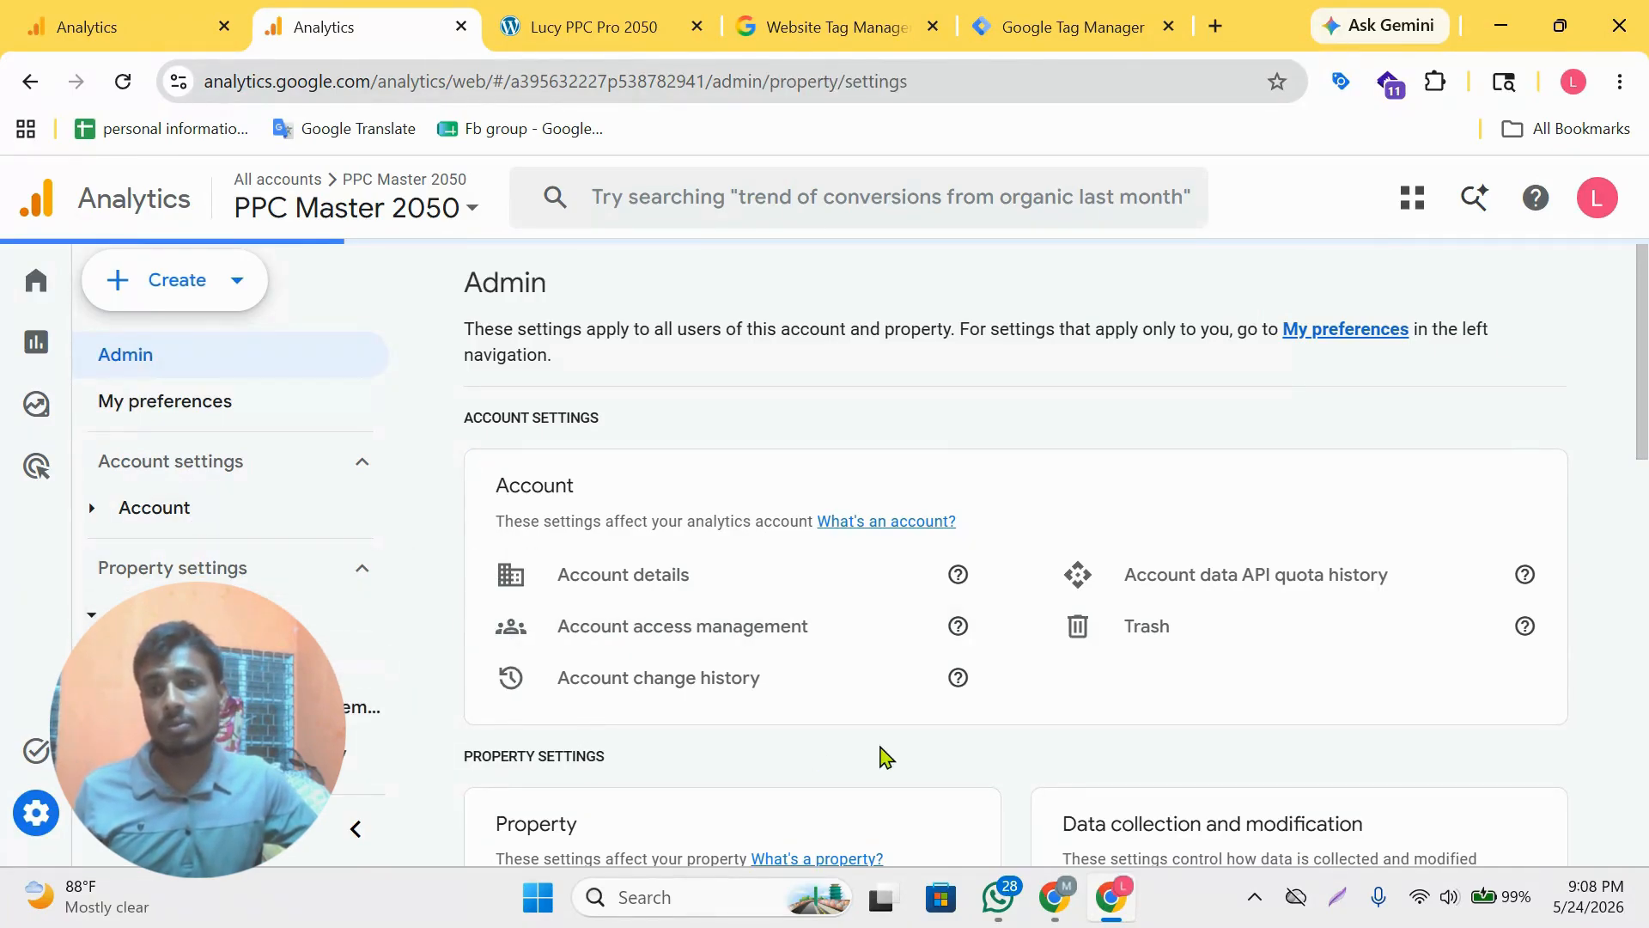
{"action": "scroll", "coordinate": [752, 585], "scroll_direction": "down", "scroll_amount": 5}
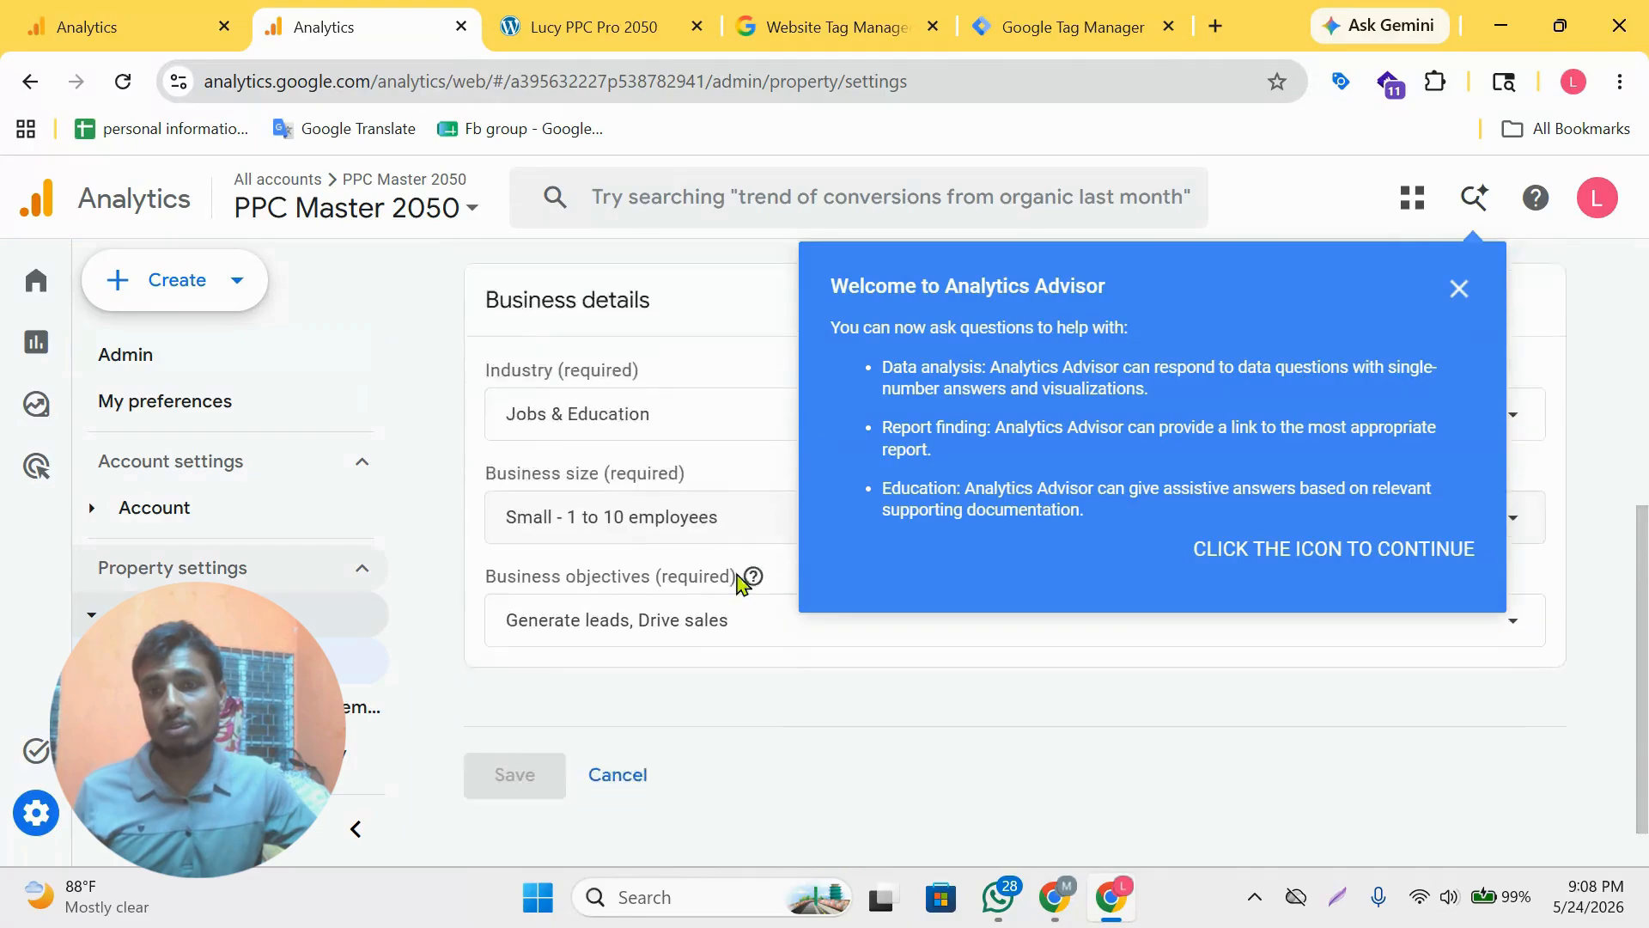
{"action": "scroll", "coordinate": [736, 578], "scroll_direction": "up", "scroll_amount": 4}
{"action": "left_click", "coordinate": [1459, 291]}
{"action": "scroll", "coordinate": [459, 292], "scroll_direction": "up", "scroll_amount": 1}
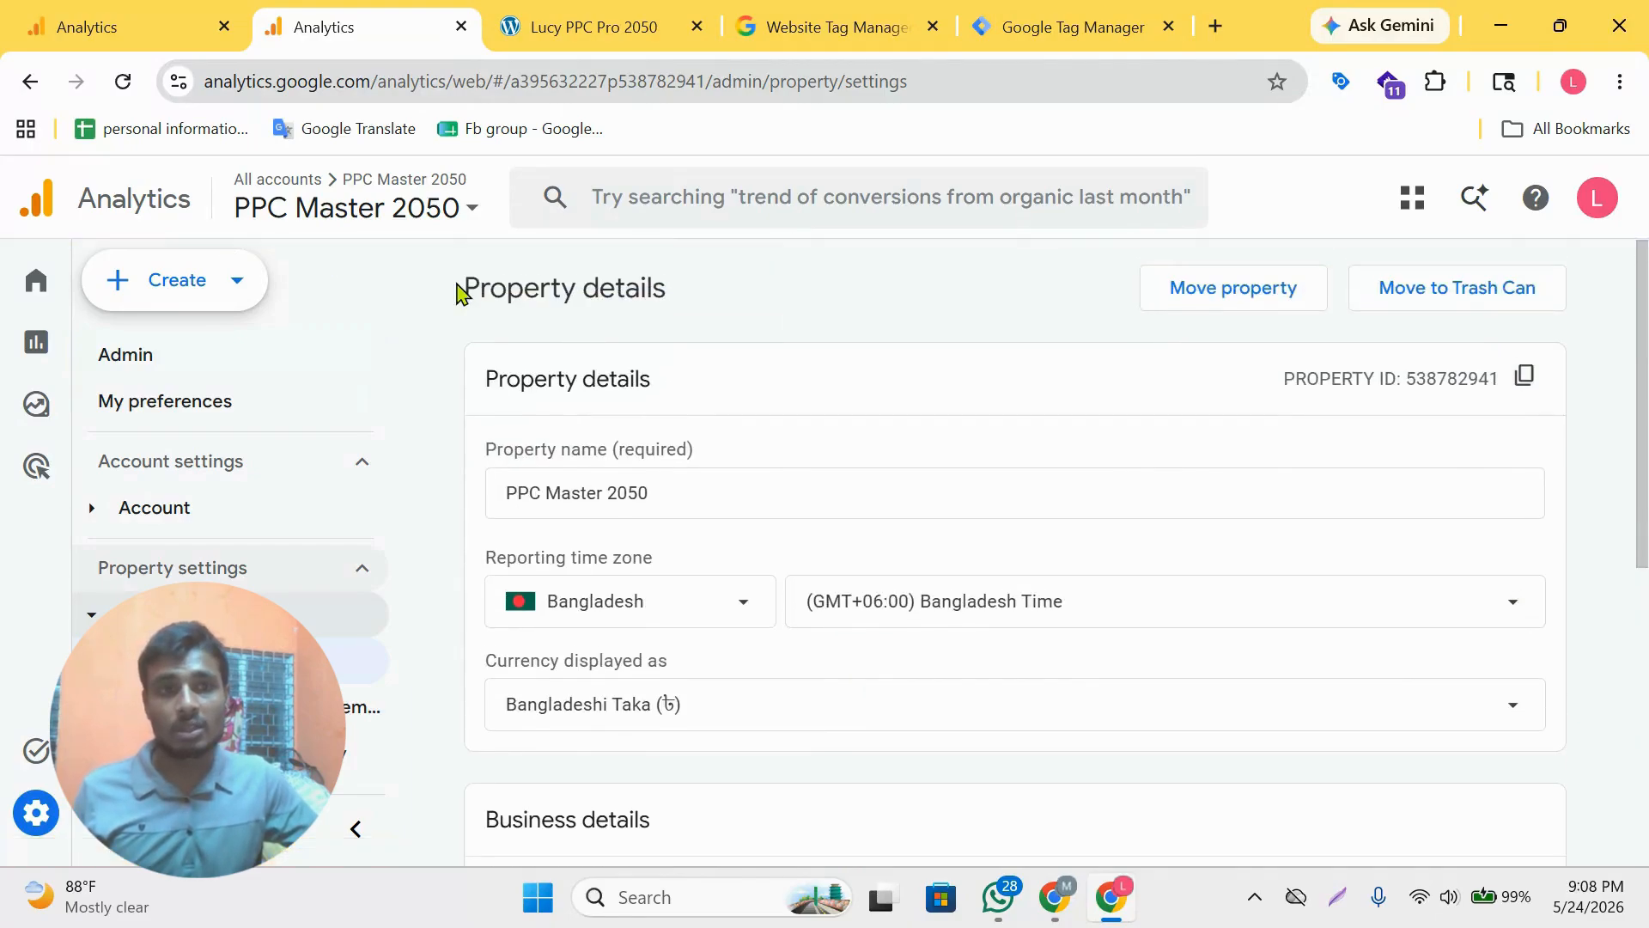
{"action": "scroll", "coordinate": [136, 379], "scroll_direction": "down", "scroll_amount": 3}
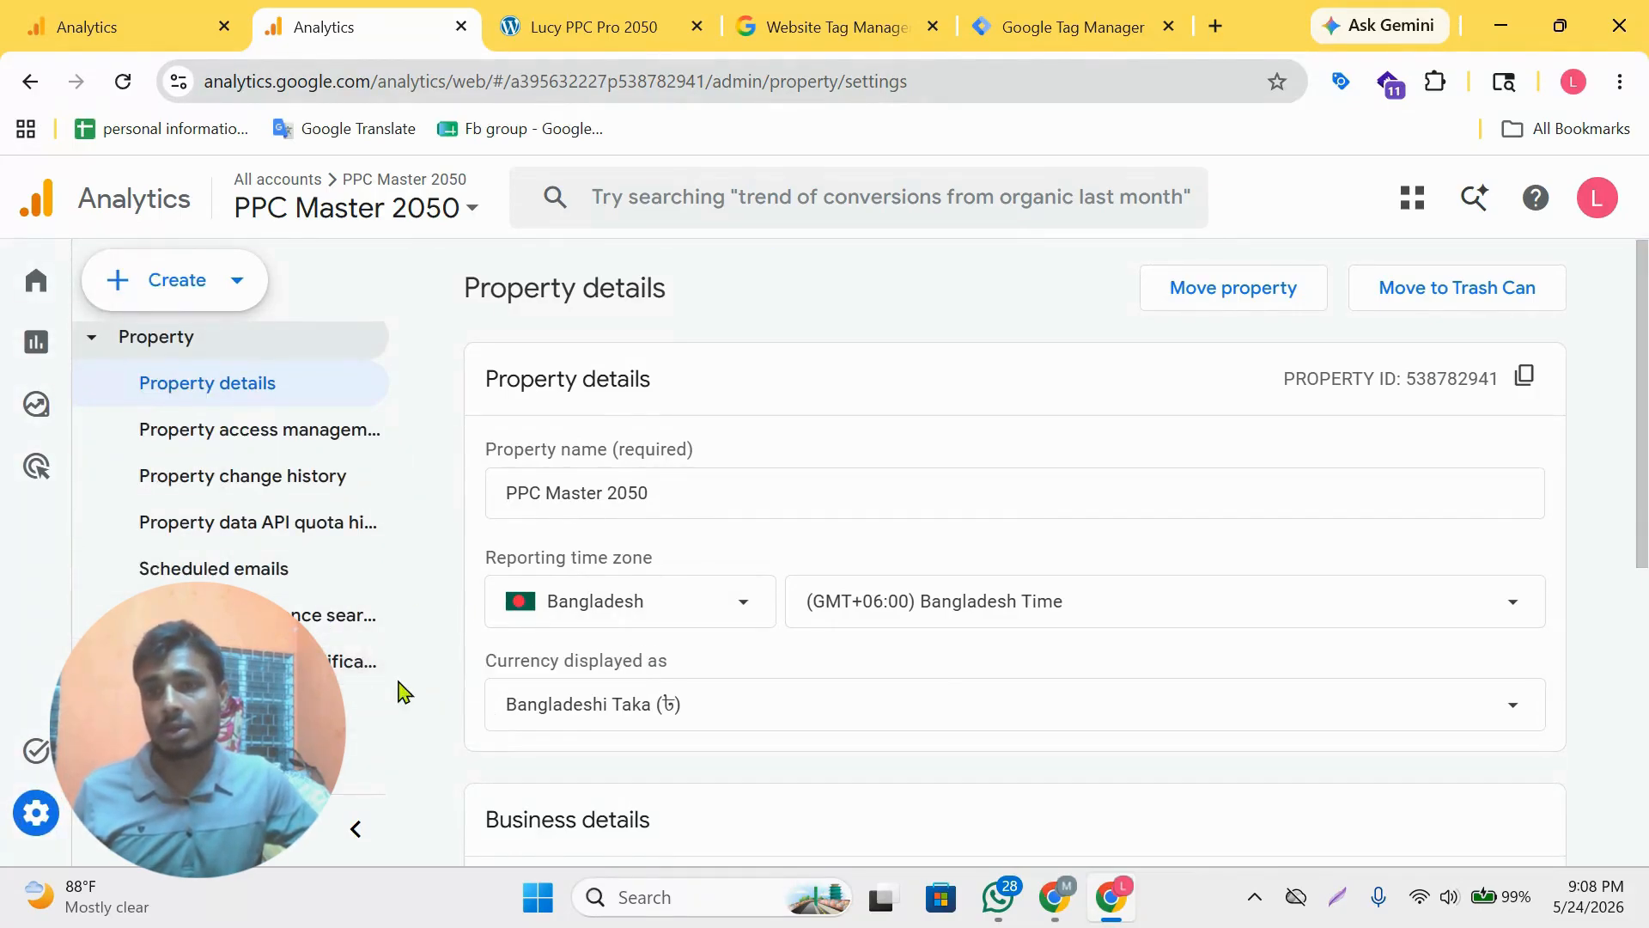
{"action": "scroll", "coordinate": [356, 734], "scroll_direction": "down", "scroll_amount": 3}
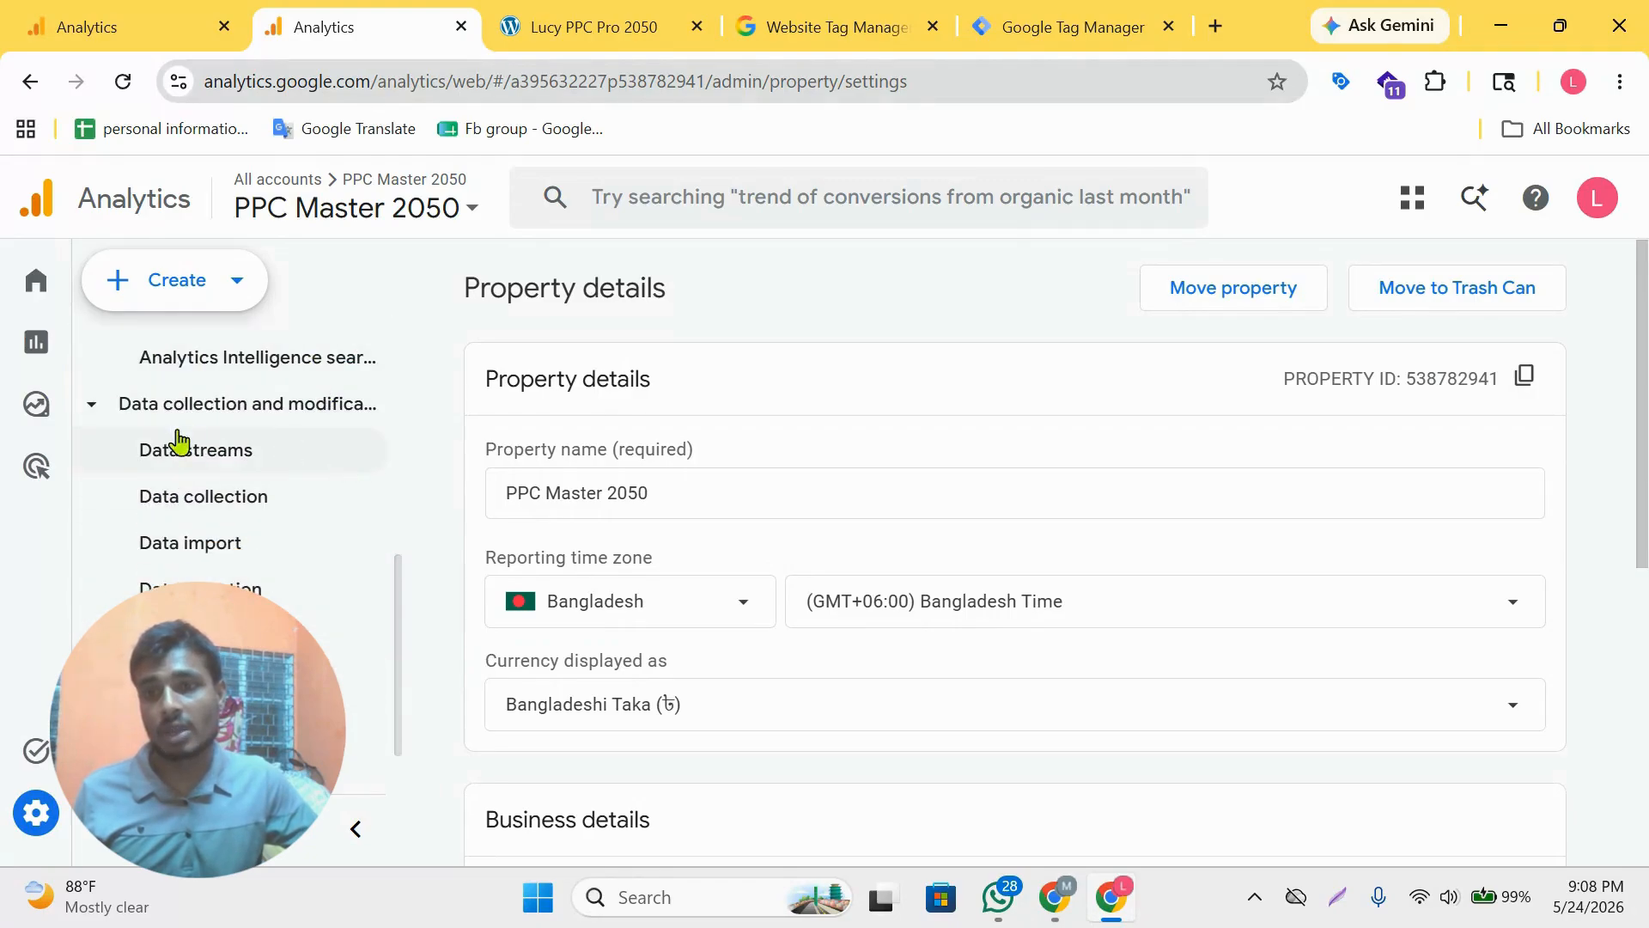
{"action": "scroll", "coordinate": [342, 574], "scroll_direction": "up", "scroll_amount": 5}
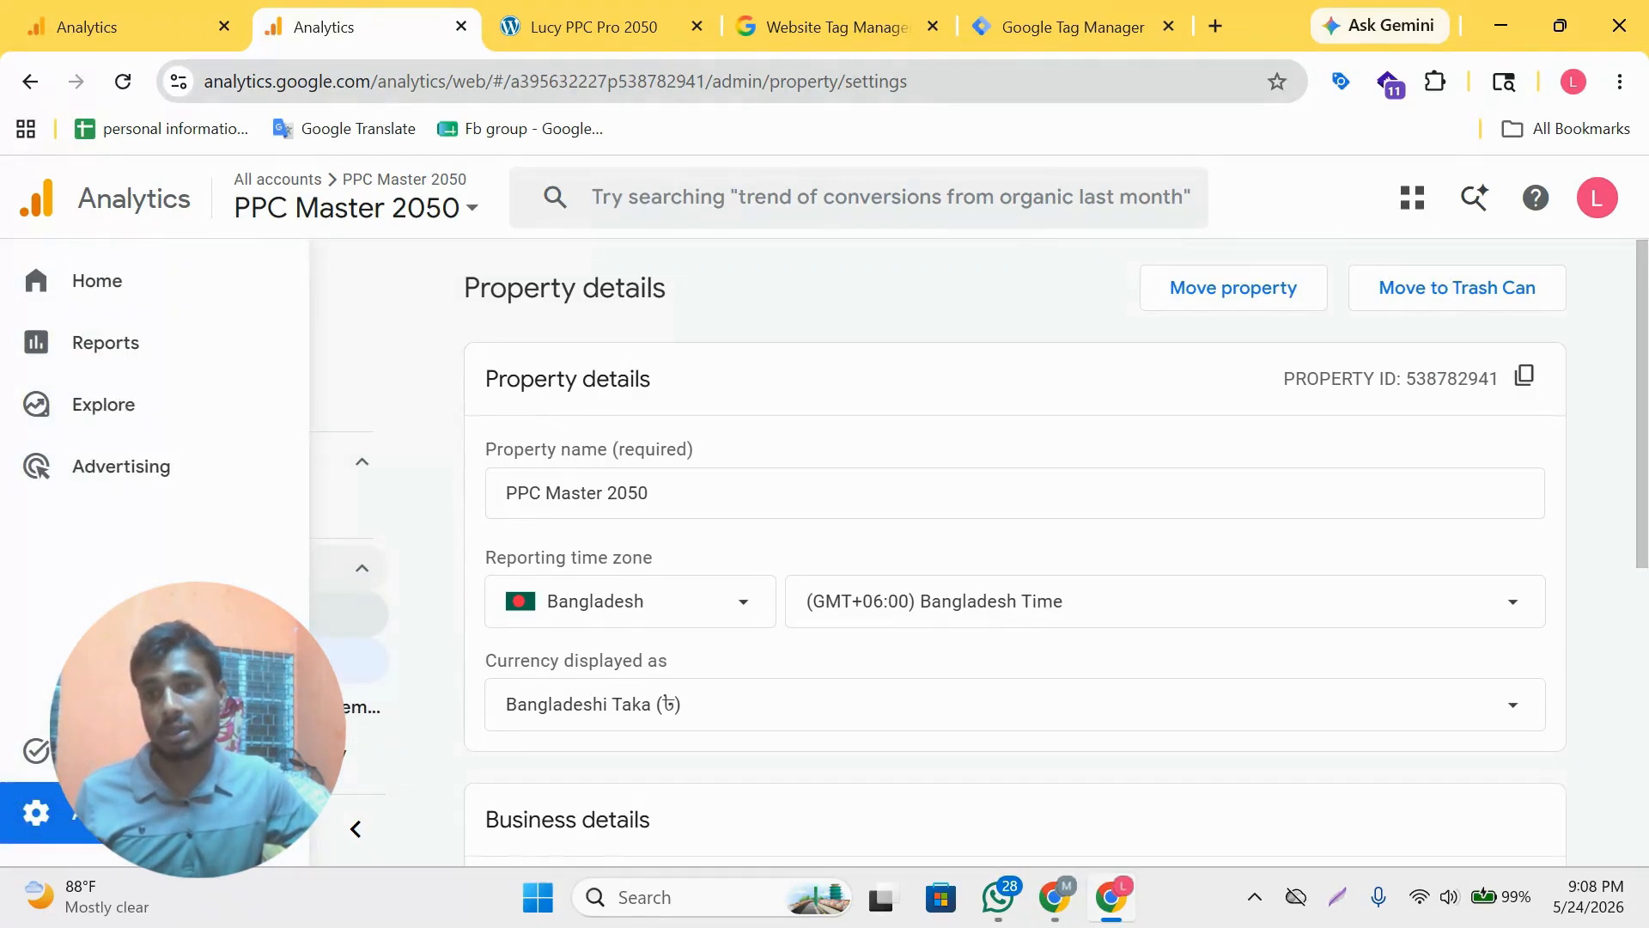
- Open the PPC Master 2050 web stream in the property's data streams, copy its measurement ID and close the stream details
{"action": "left_click", "coordinate": [81, 826]}
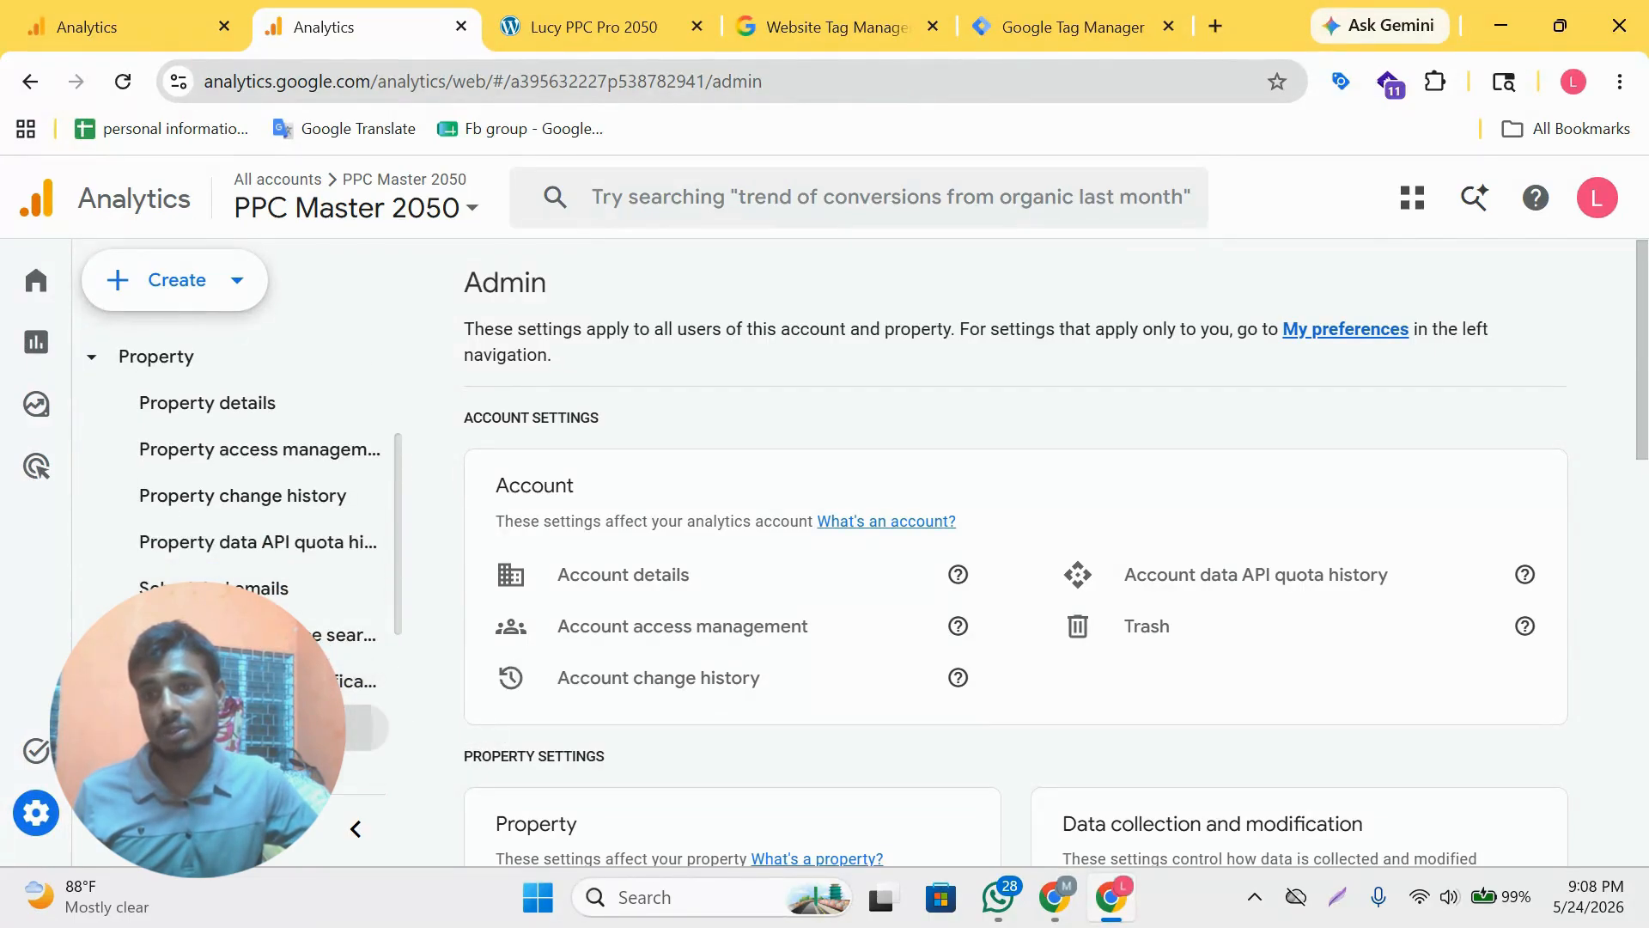
{"action": "left_click", "coordinate": [215, 727]}
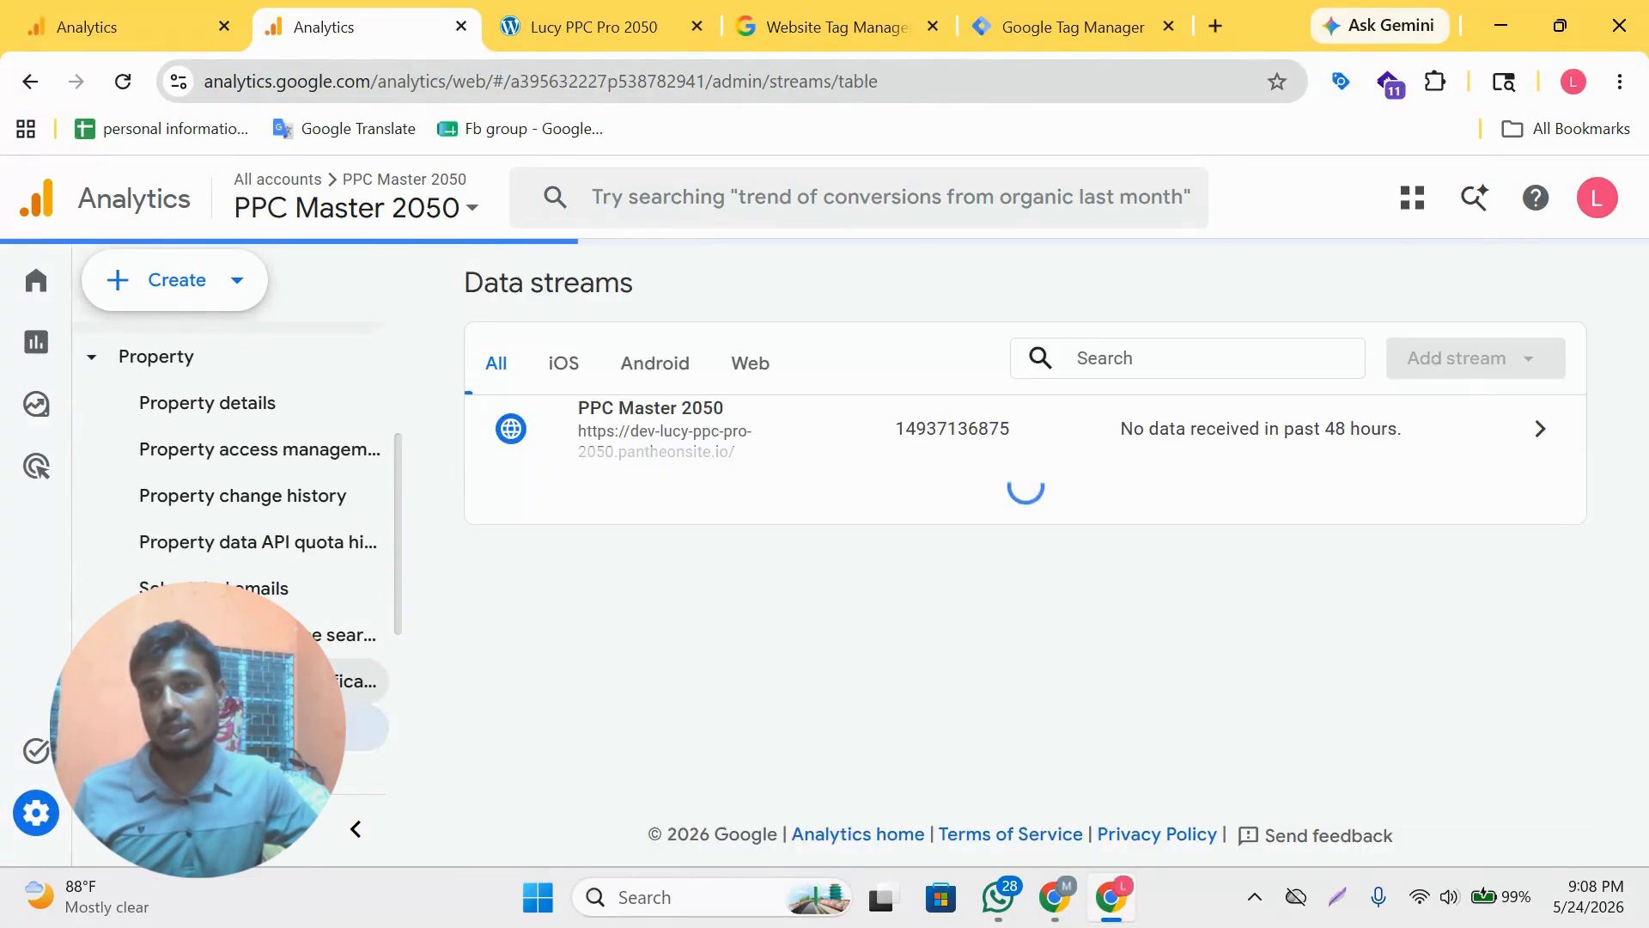
{"action": "left_click", "coordinate": [823, 430]}
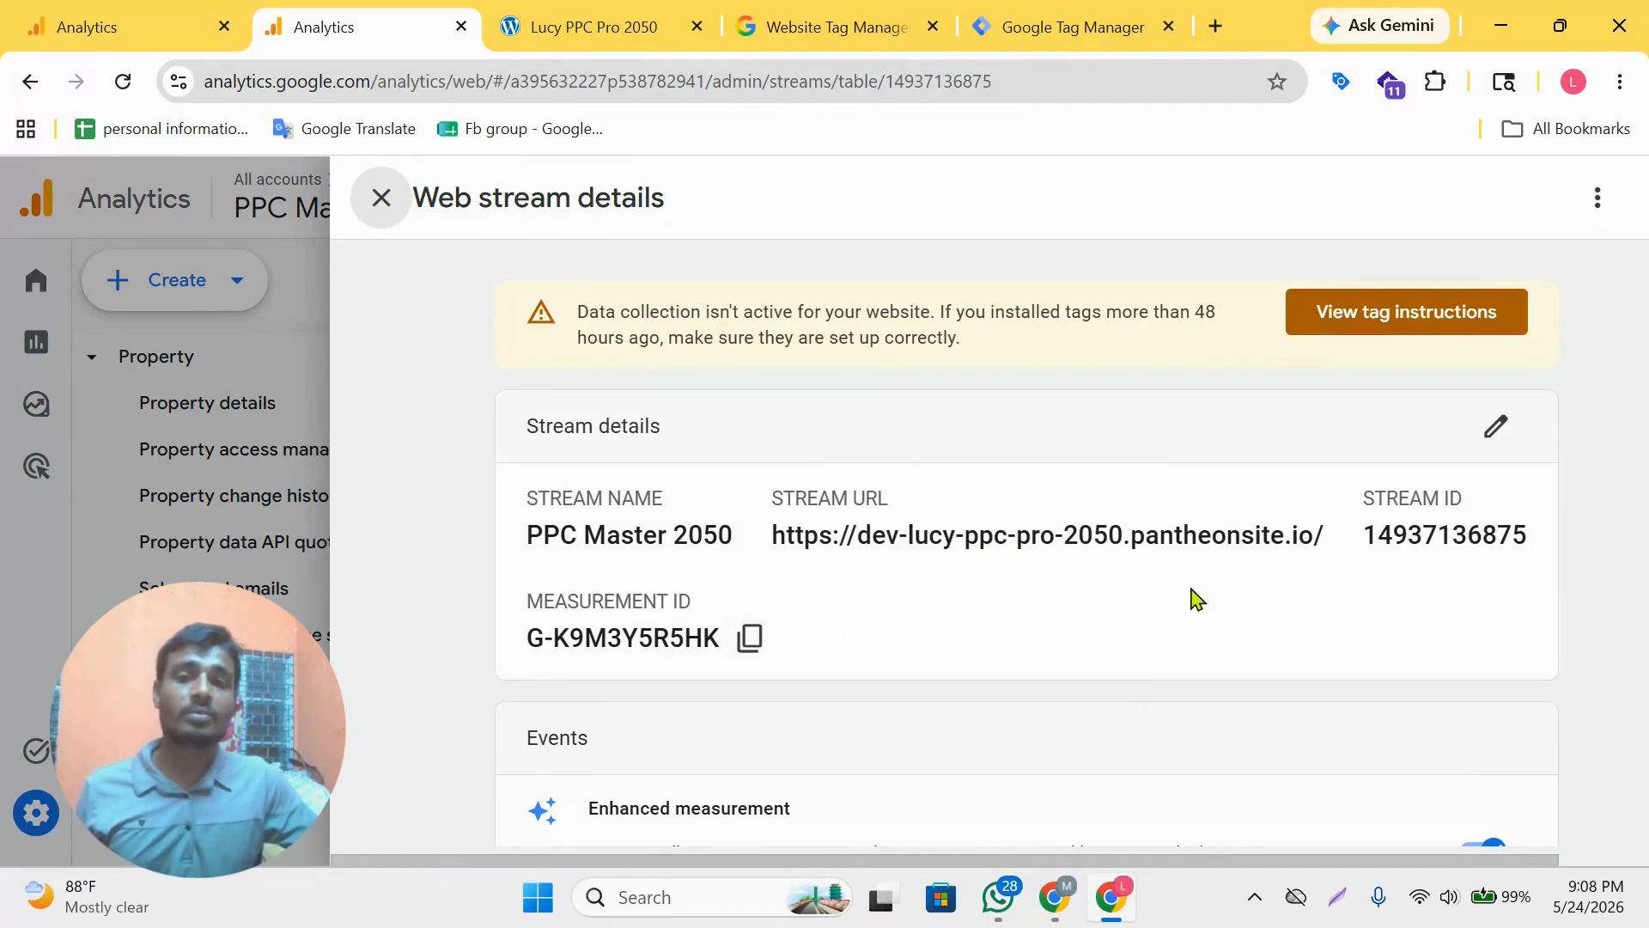
{"action": "left_click", "coordinate": [750, 638]}
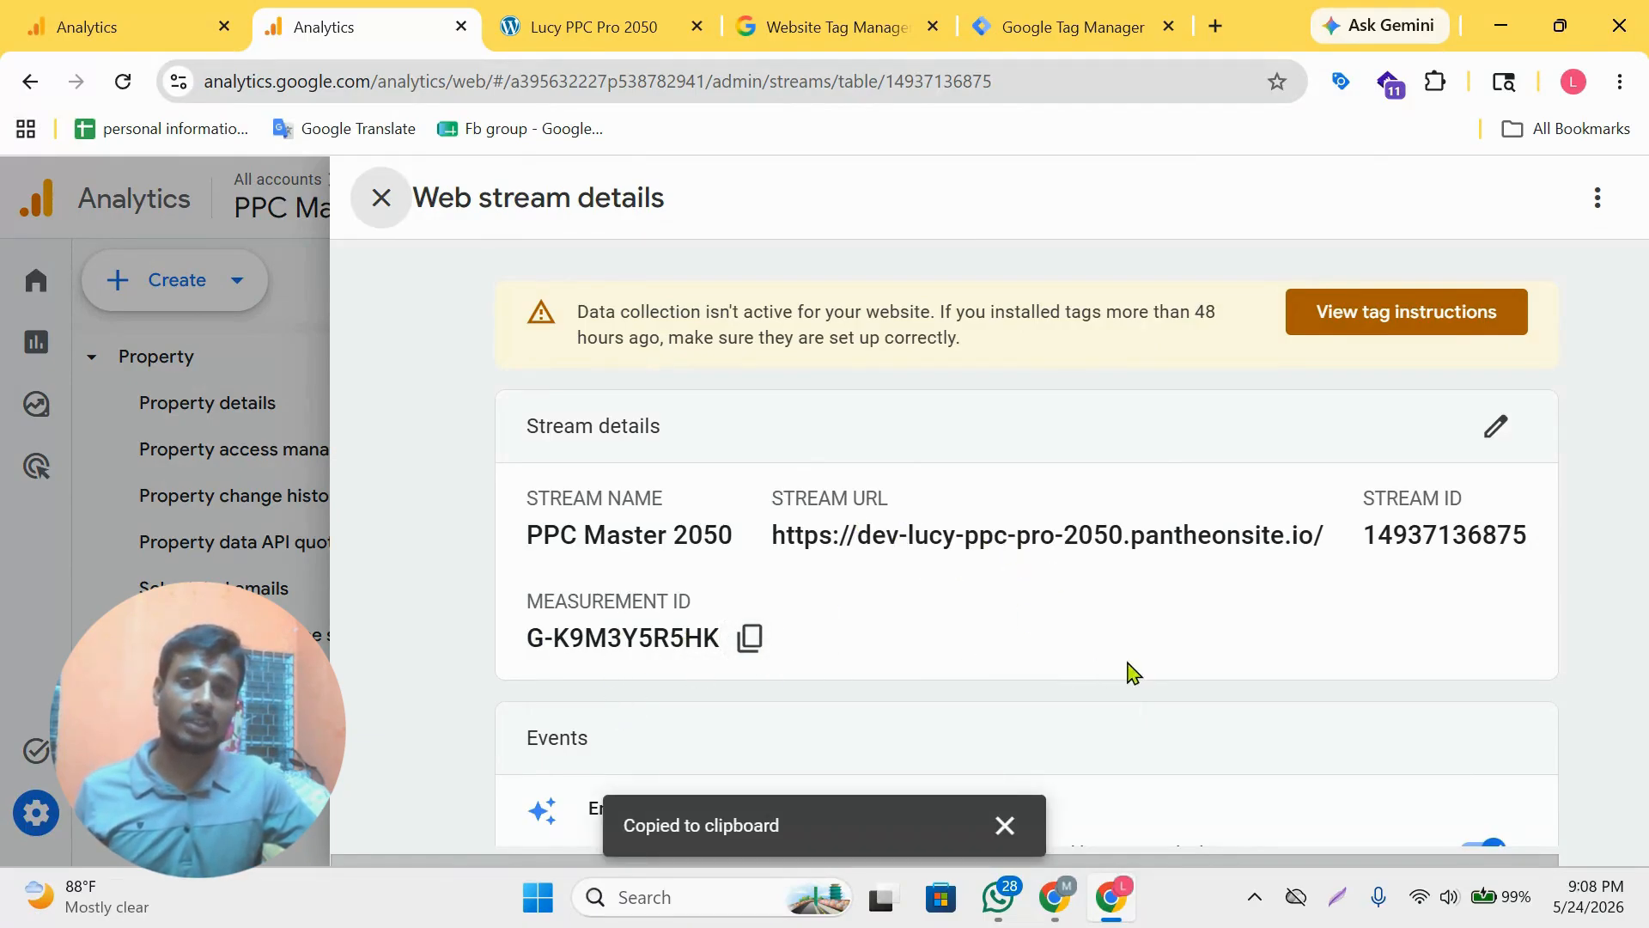
{"action": "left_click", "coordinate": [381, 198]}
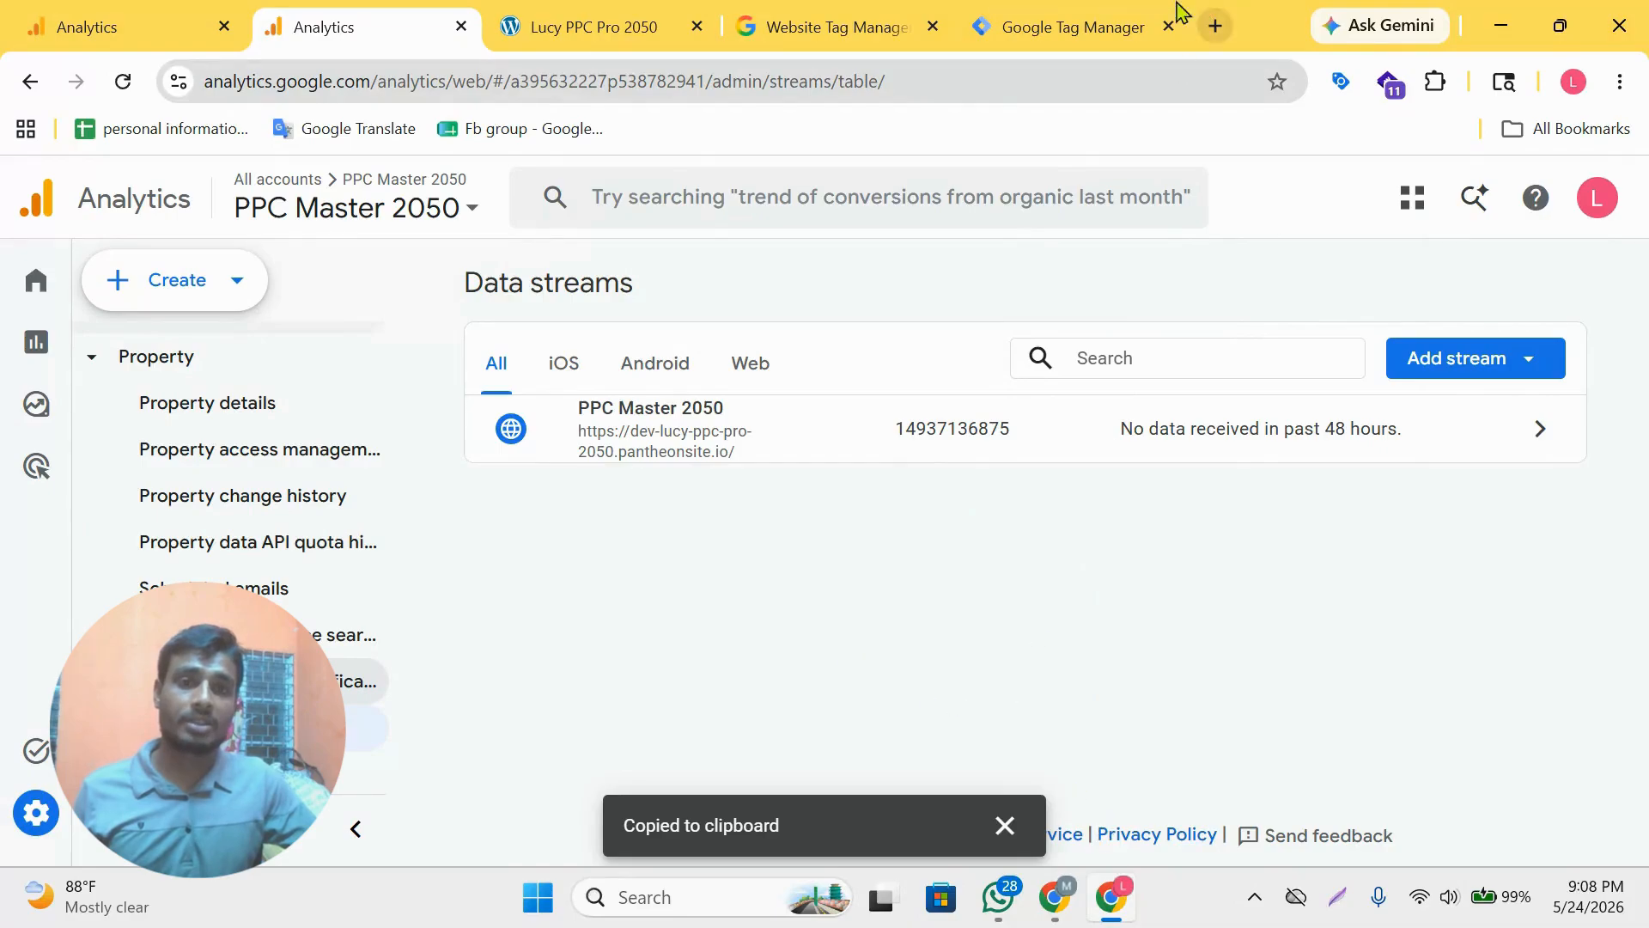
- Switch to the Lucy PPC Pro- 21may 26 container in Google Tag Manager, glancing back at the Analytics data streams and the website
{"action": "left_click", "coordinate": [1117, 17]}
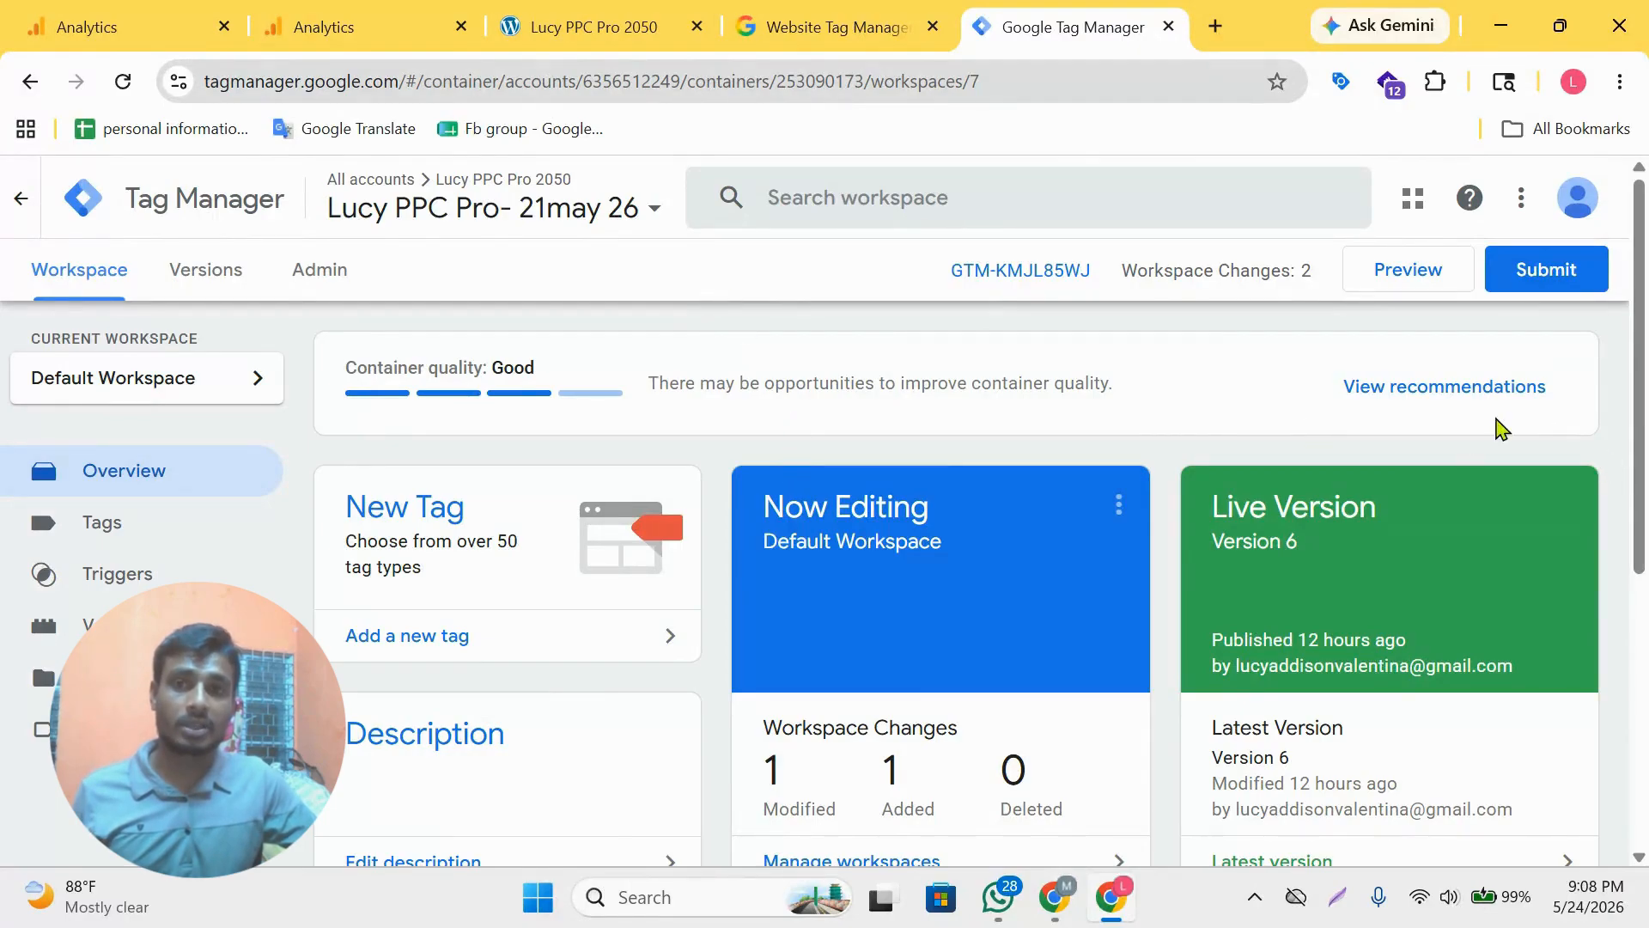
{"action": "left_click", "coordinate": [311, 15]}
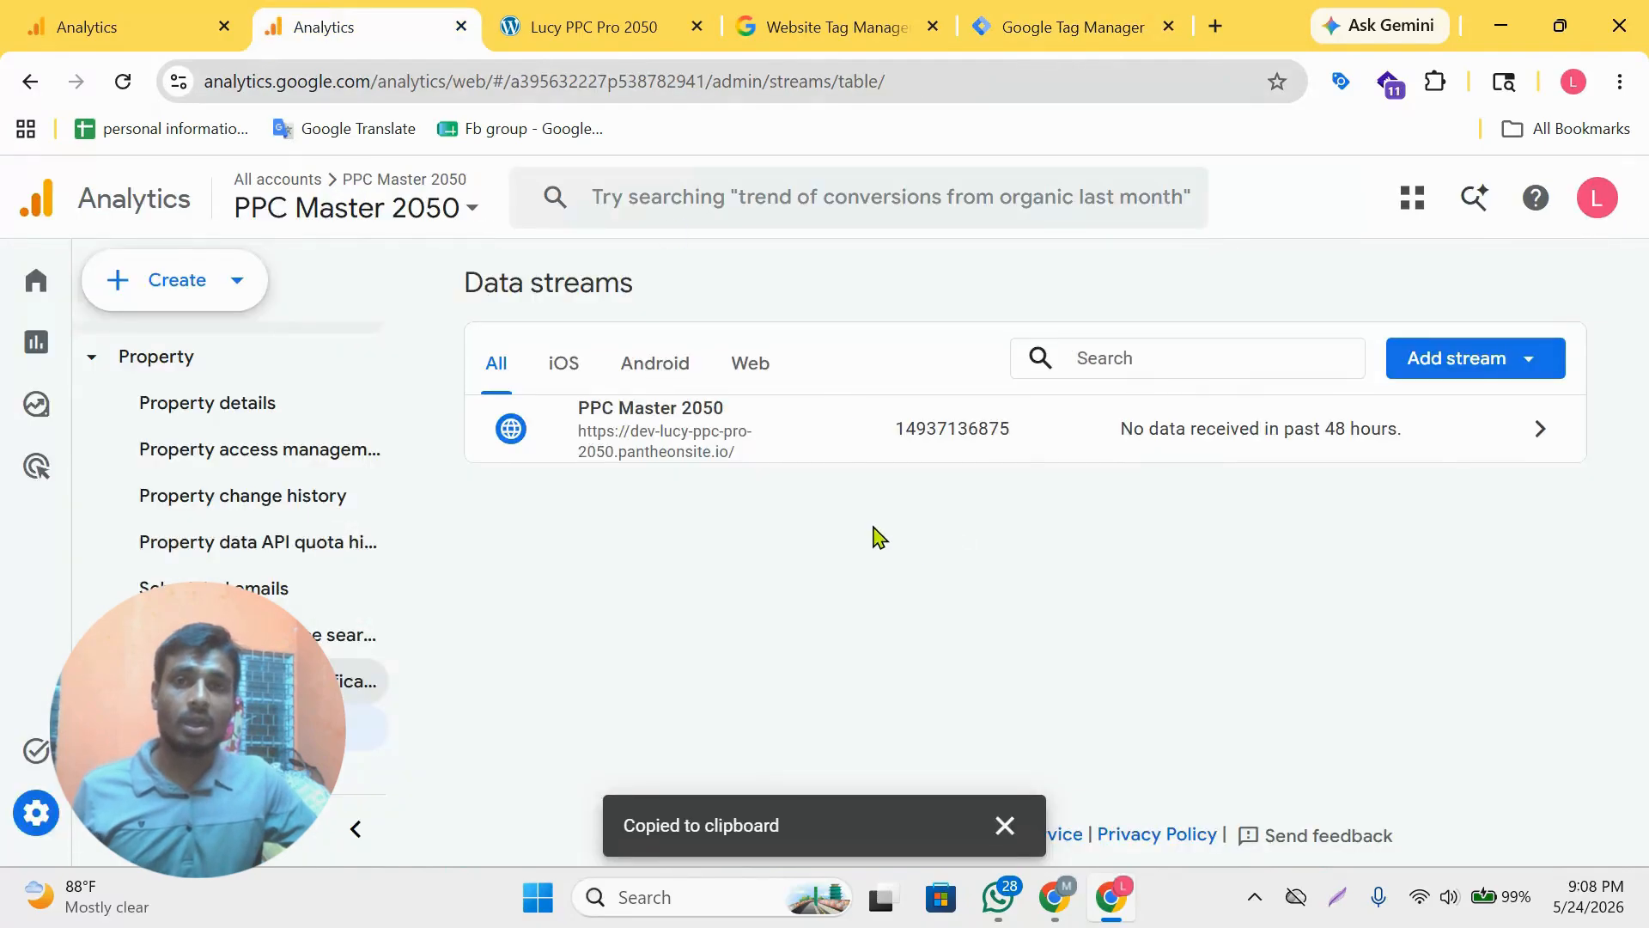
{"action": "left_click", "coordinate": [1030, 17]}
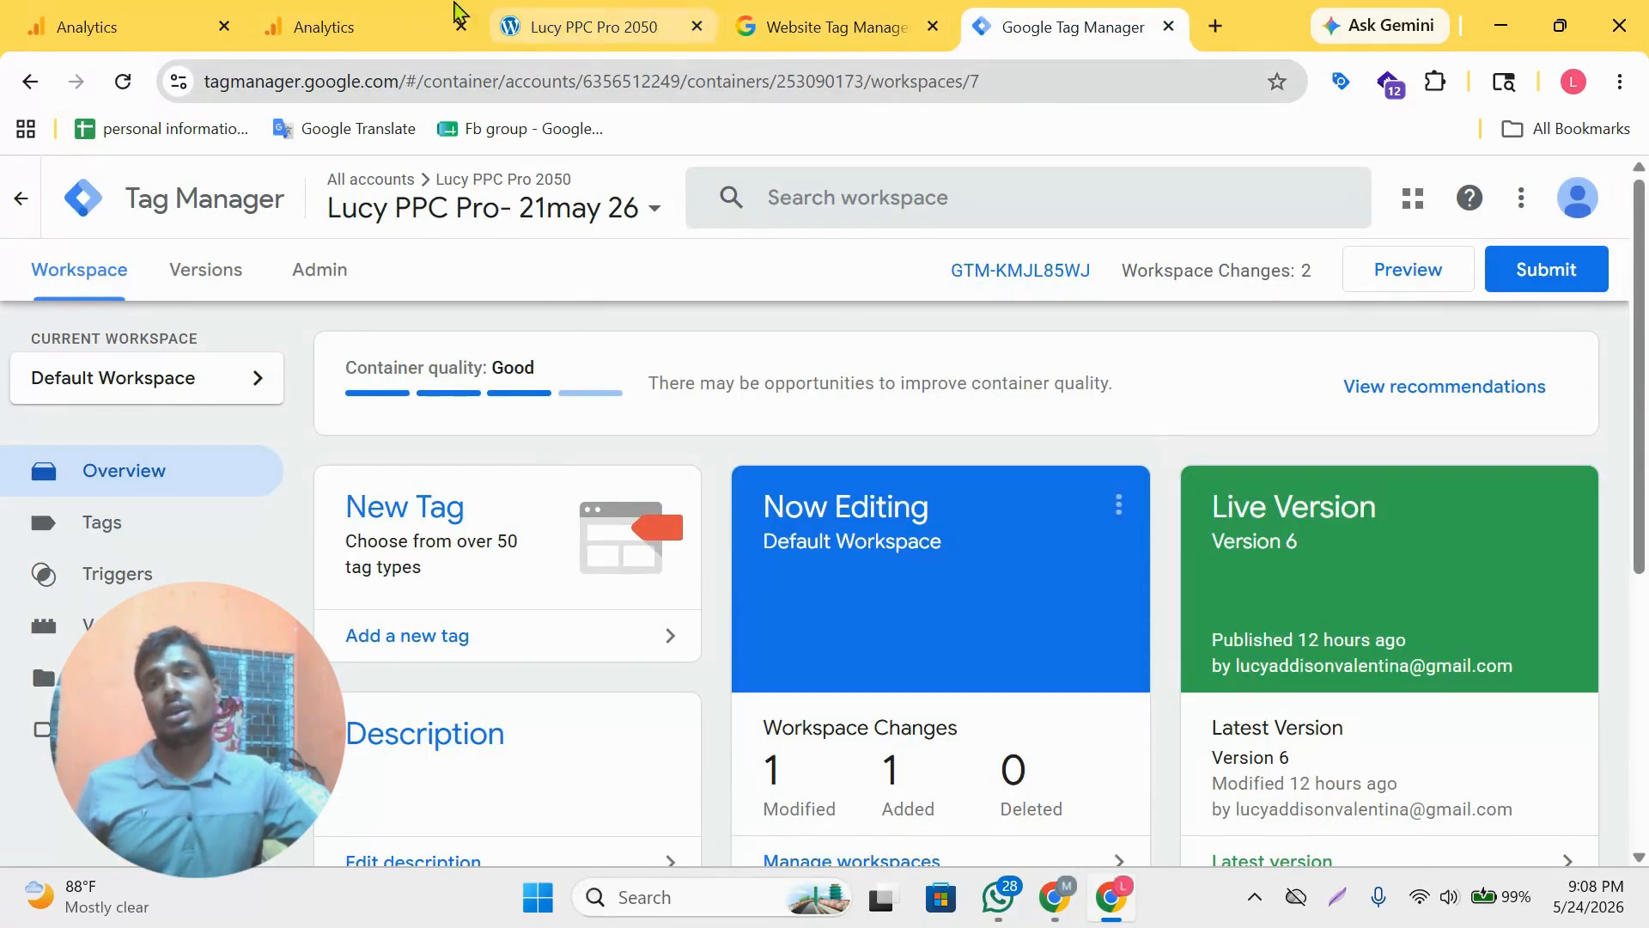
{"action": "left_click", "coordinate": [653, 24]}
{"action": "left_click", "coordinate": [1135, 19]}
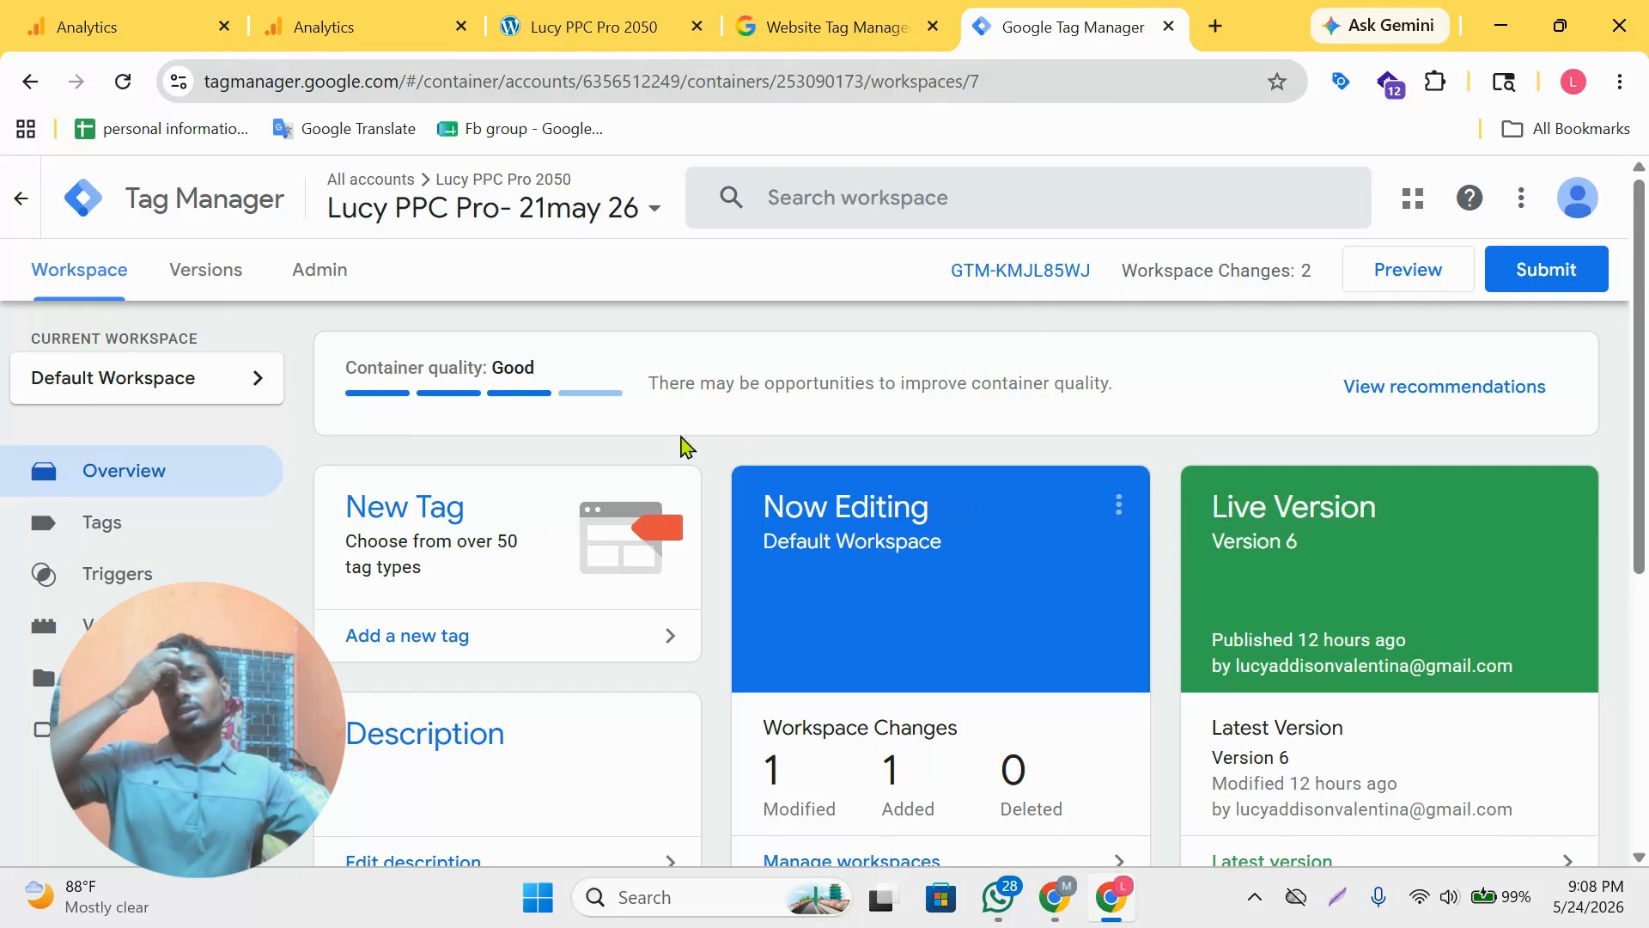
{"action": "left_click", "coordinate": [1410, 272]}
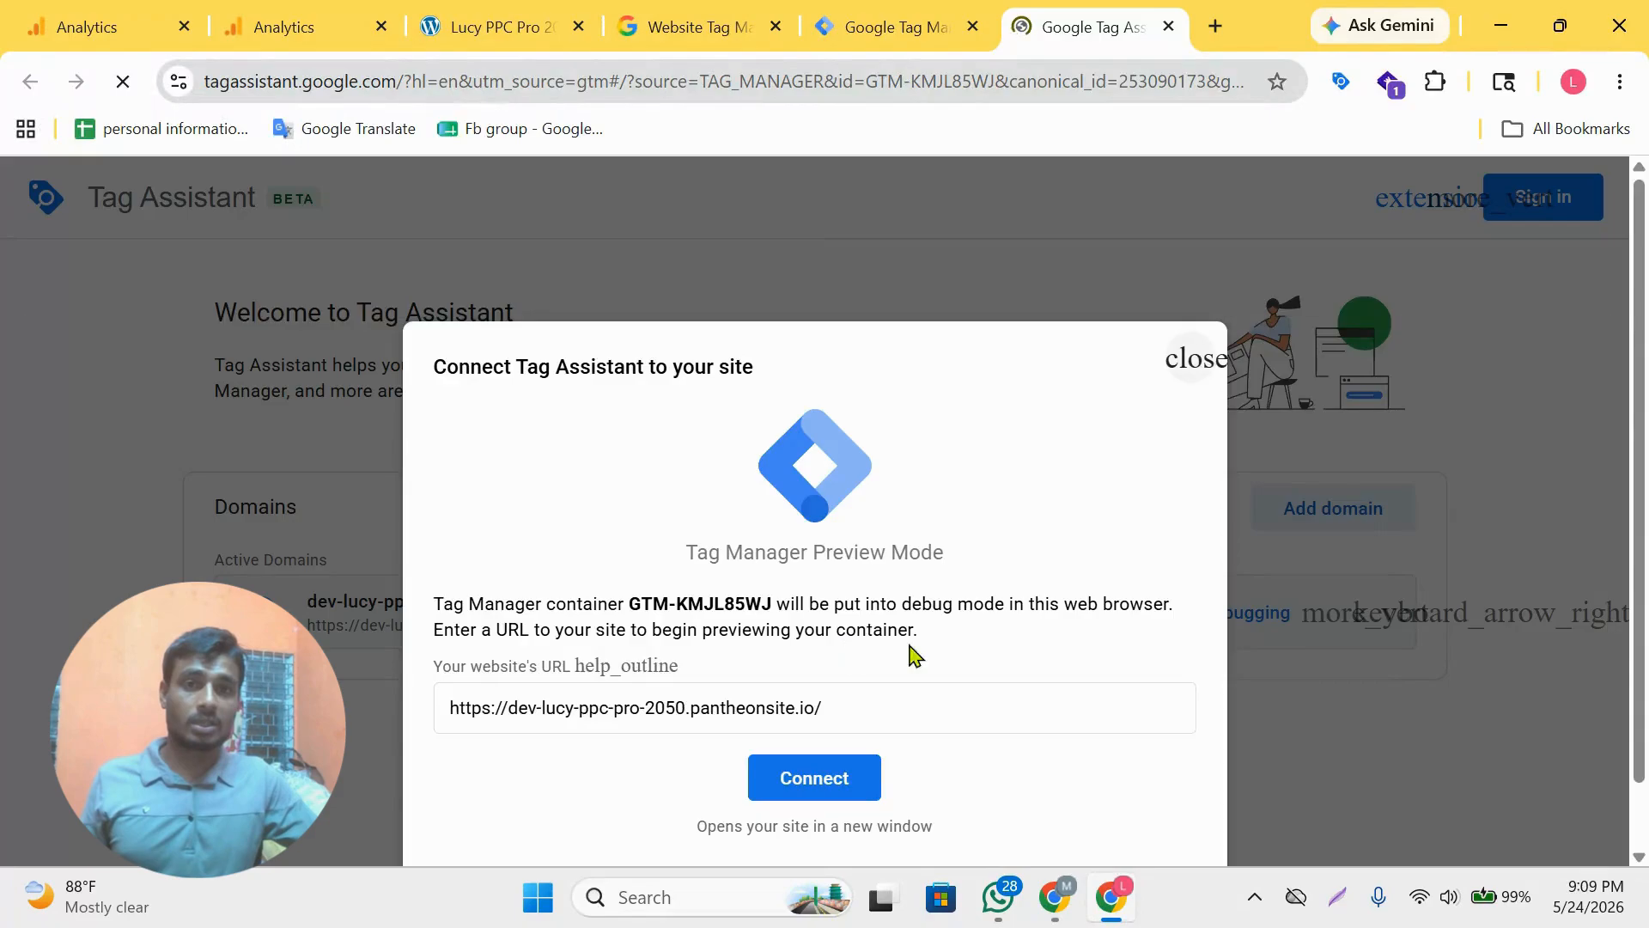
{"action": "left_click_drag", "start_coordinate": [847, 700], "coordinate": [442, 700]}
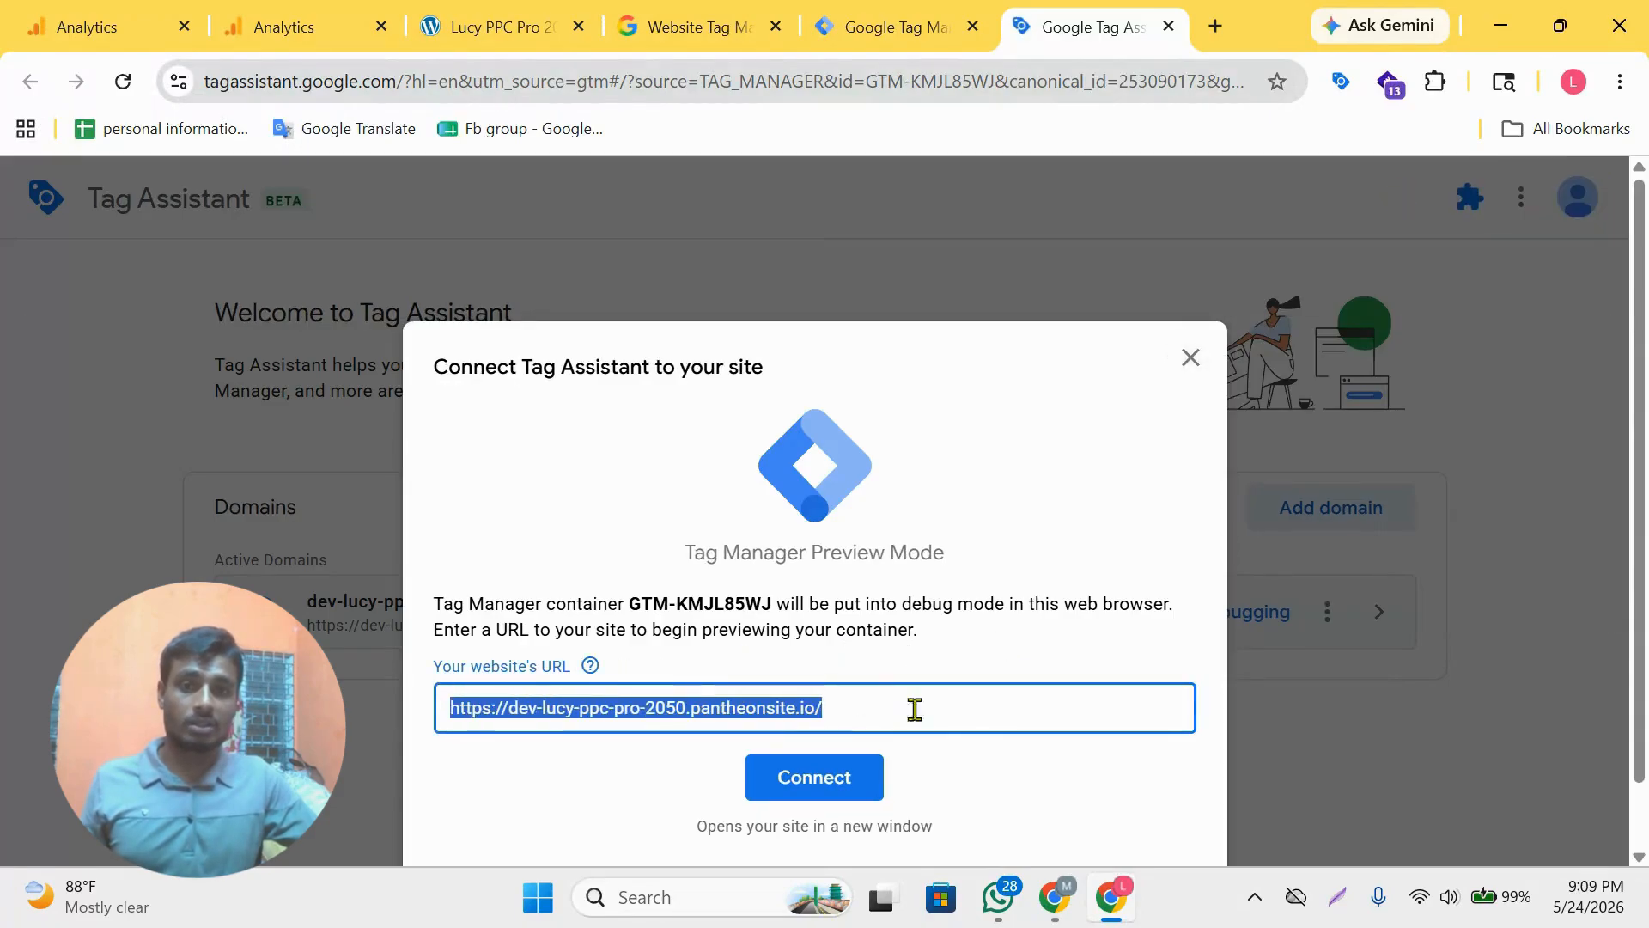
{"action": "left_click", "coordinate": [945, 708]}
{"action": "left_click", "coordinate": [1192, 364]}
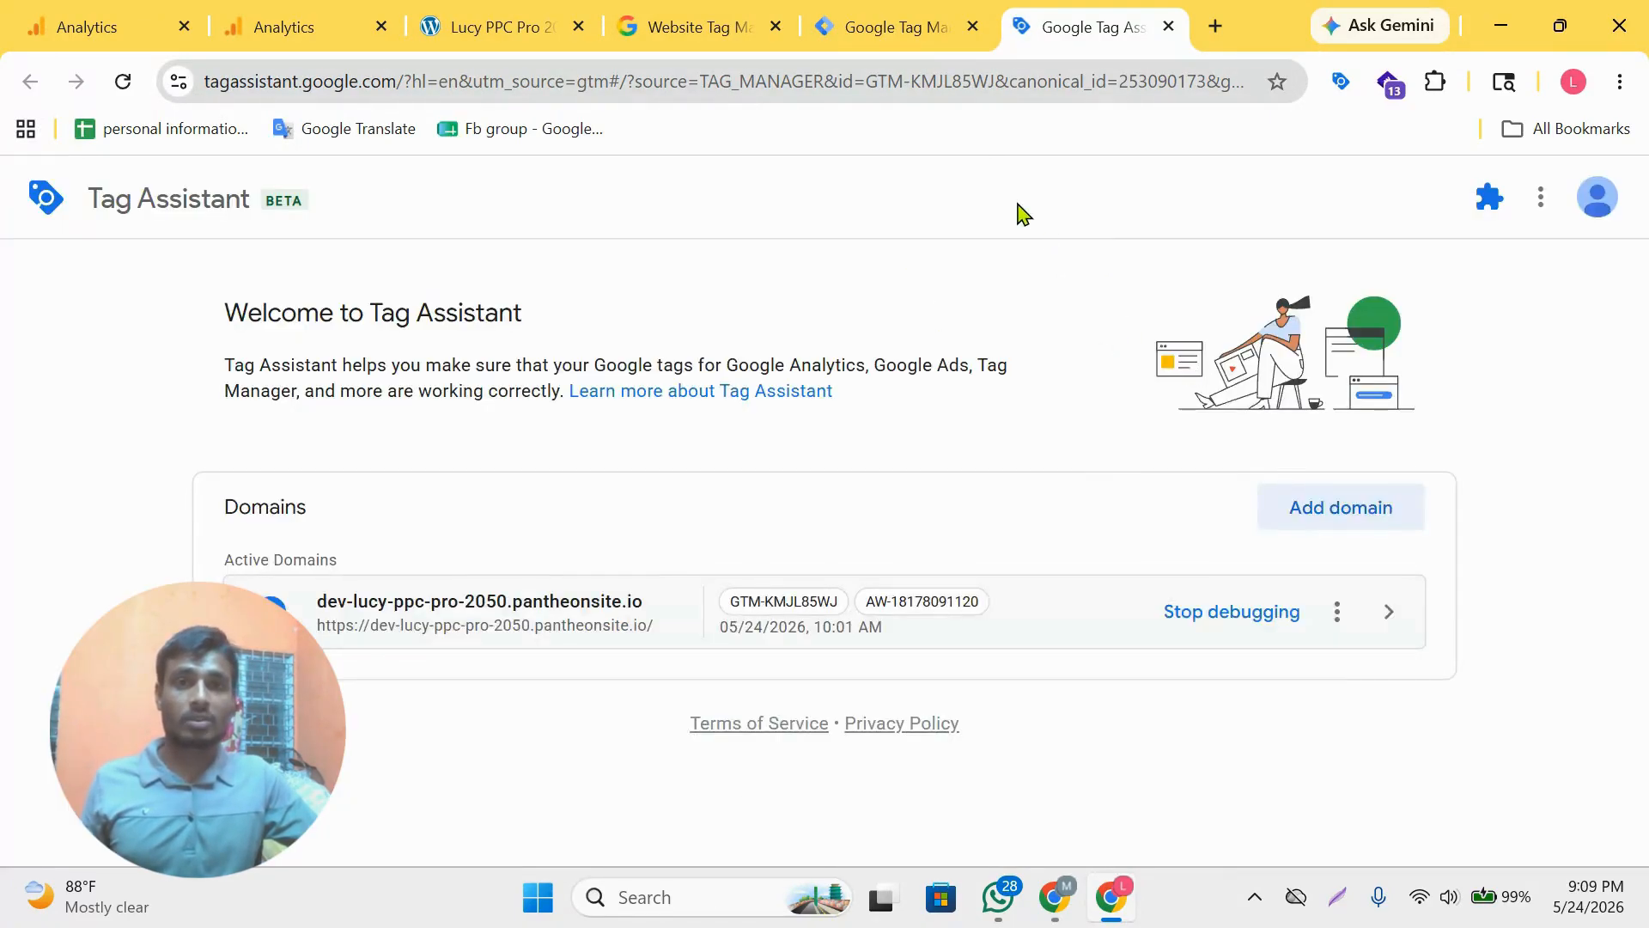
- Return to the Tag Manager workspace and open the container's list of tags
{"action": "left_click", "coordinate": [897, 28]}
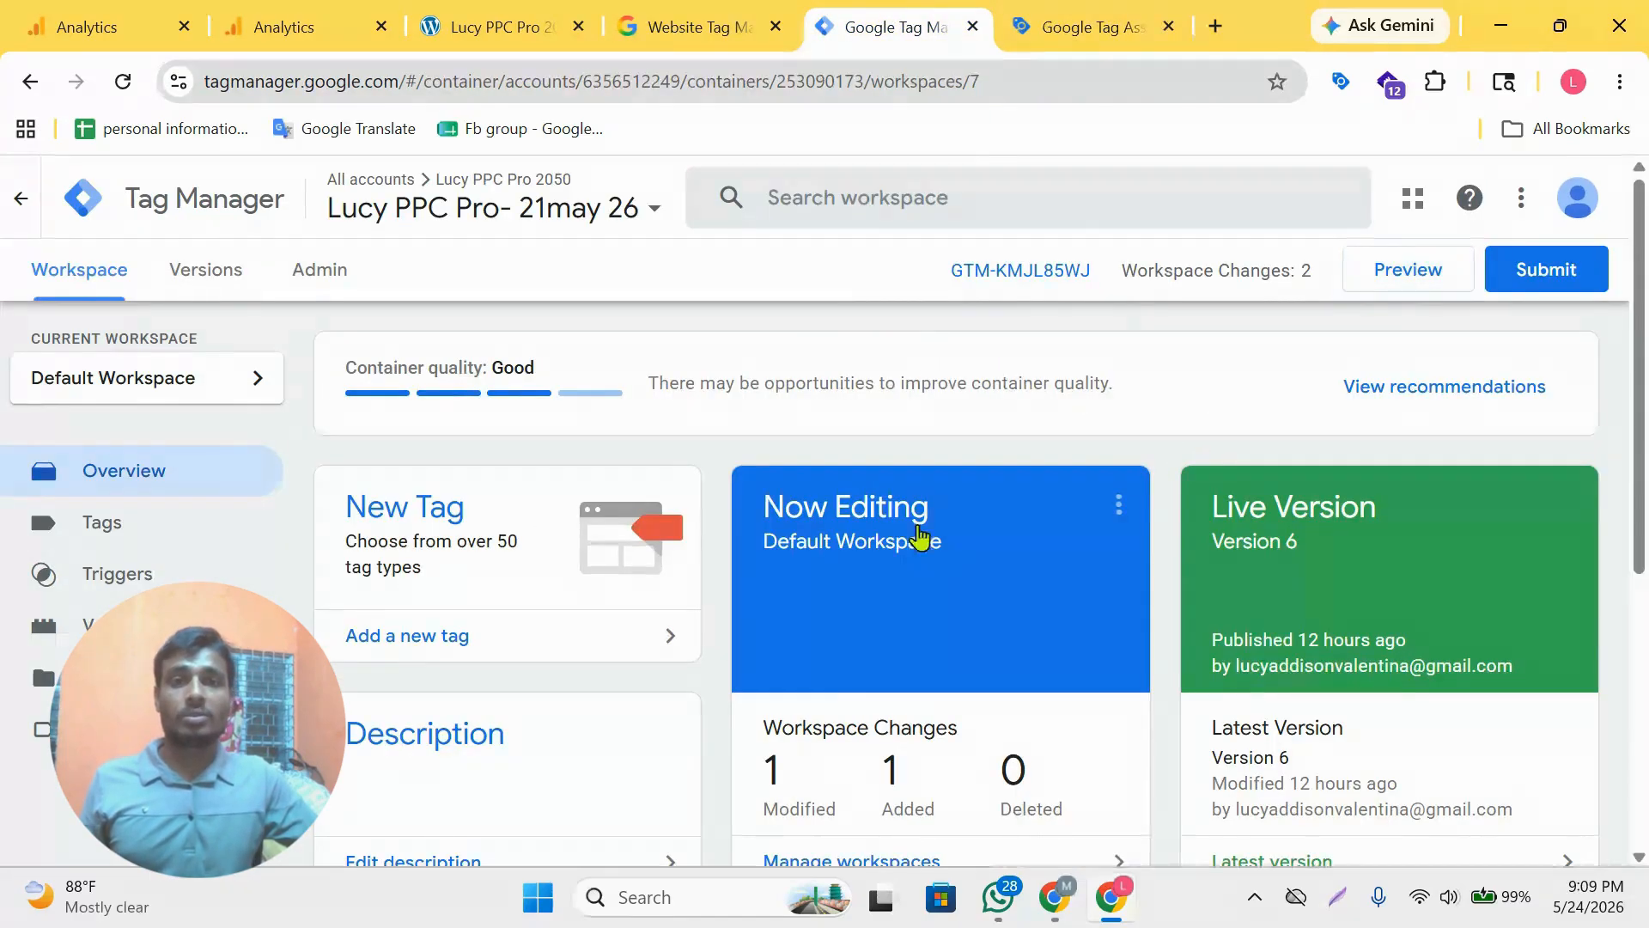
{"action": "left_click", "coordinate": [173, 548]}
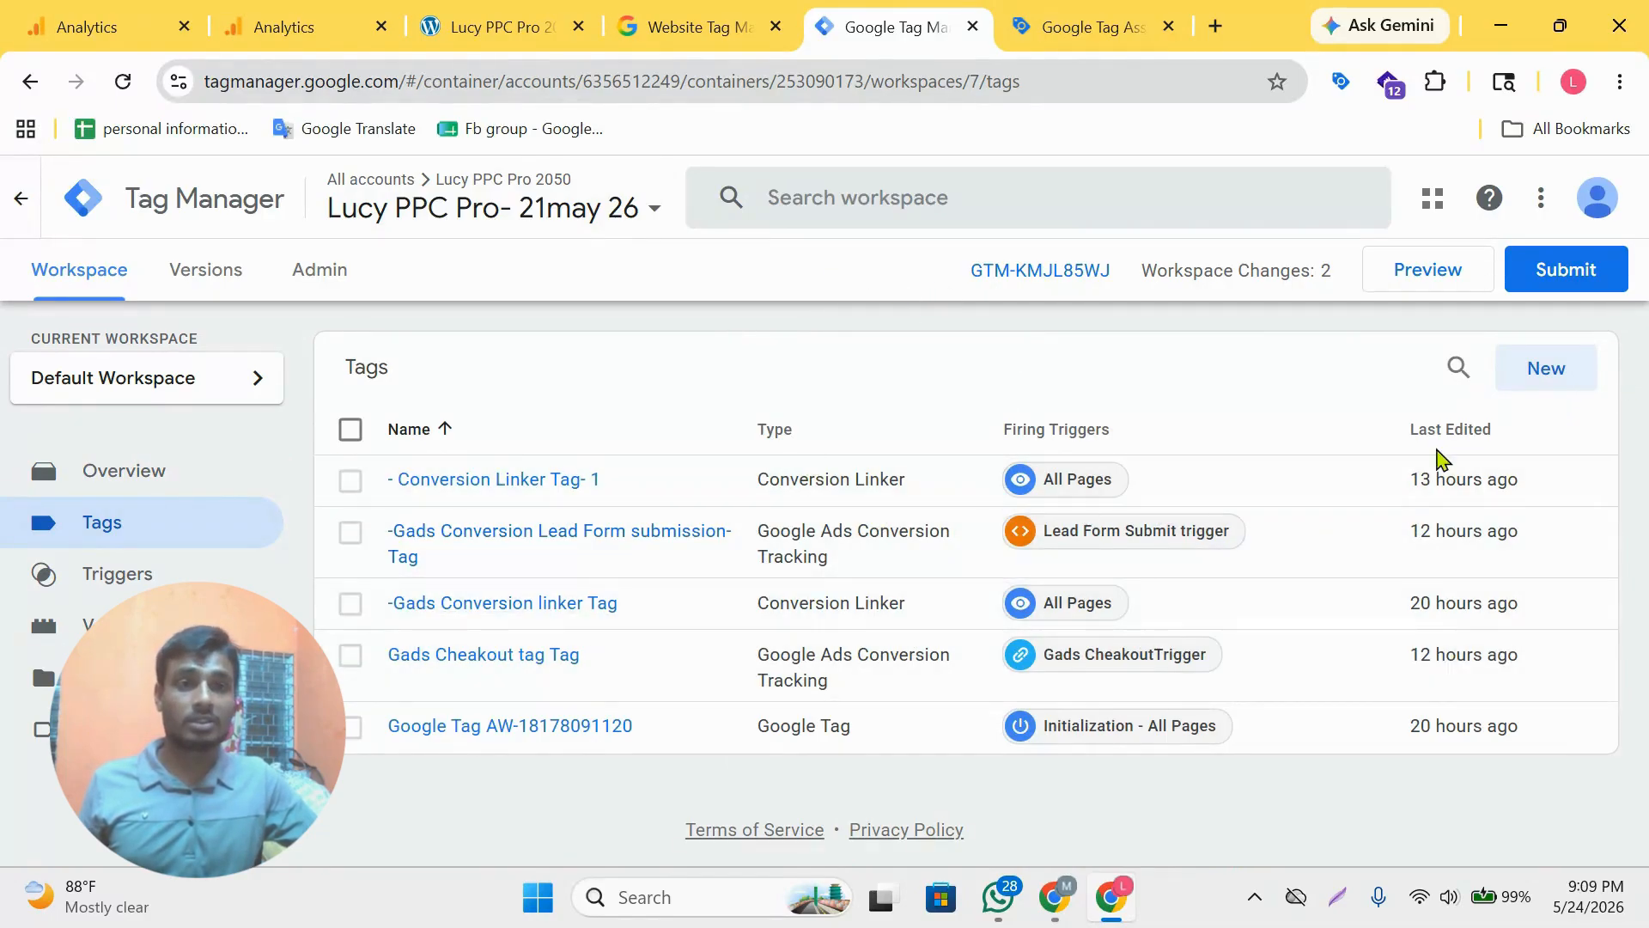
{"action": "left_click", "coordinate": [1547, 369]}
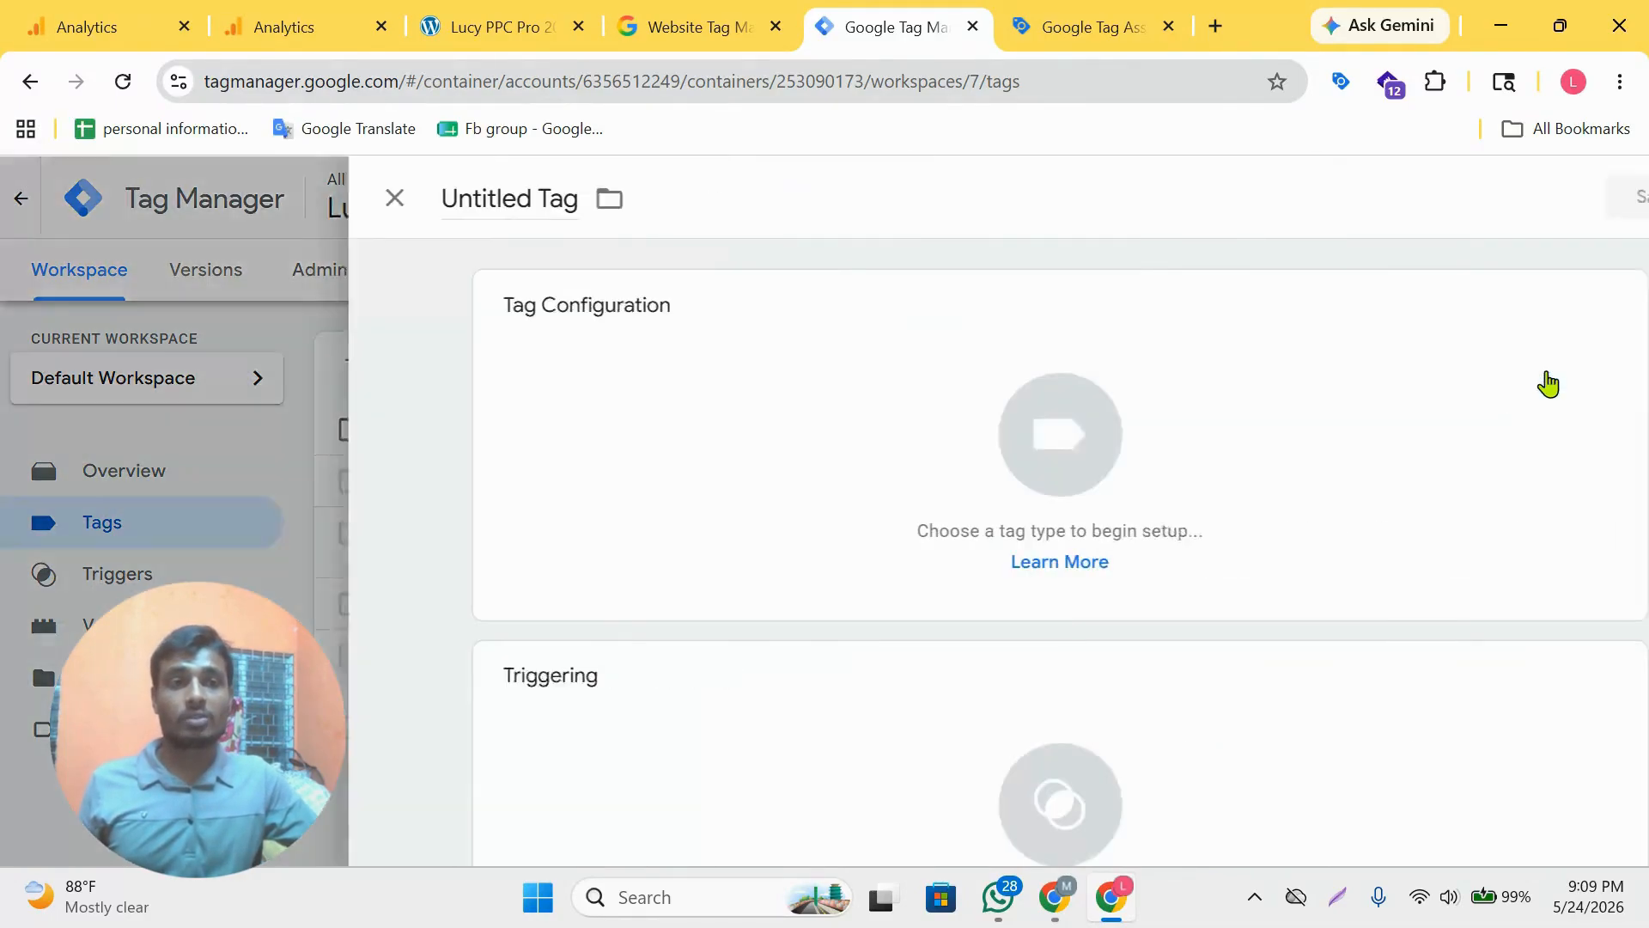
{"action": "left_click", "coordinate": [928, 416]}
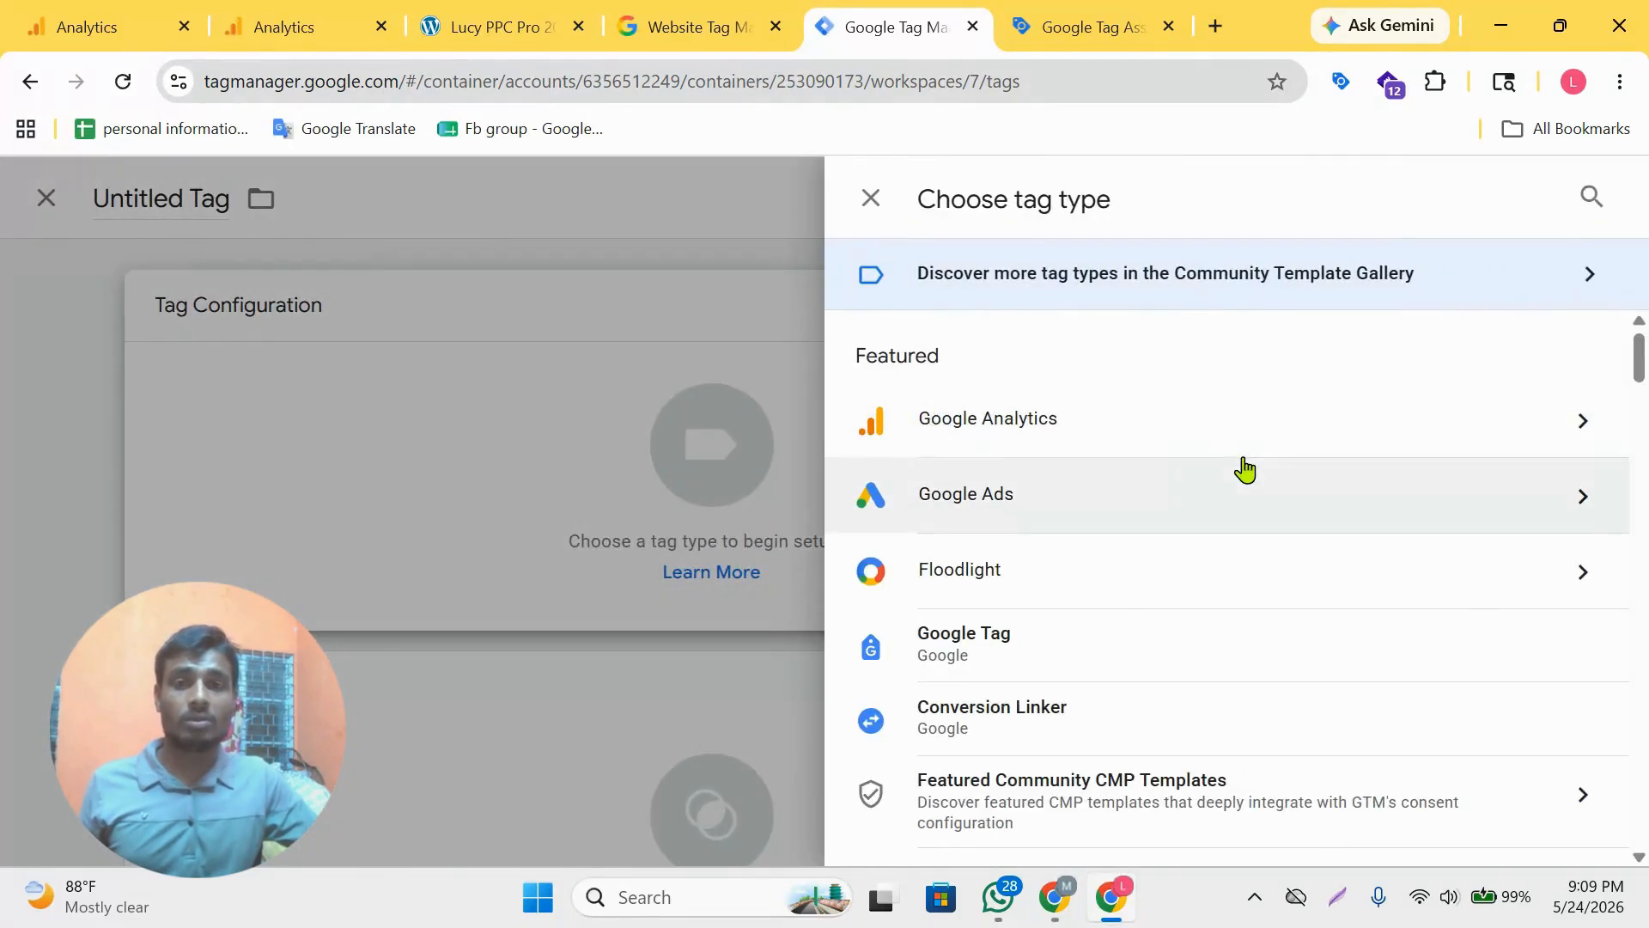
{"action": "left_click", "coordinate": [1074, 429]}
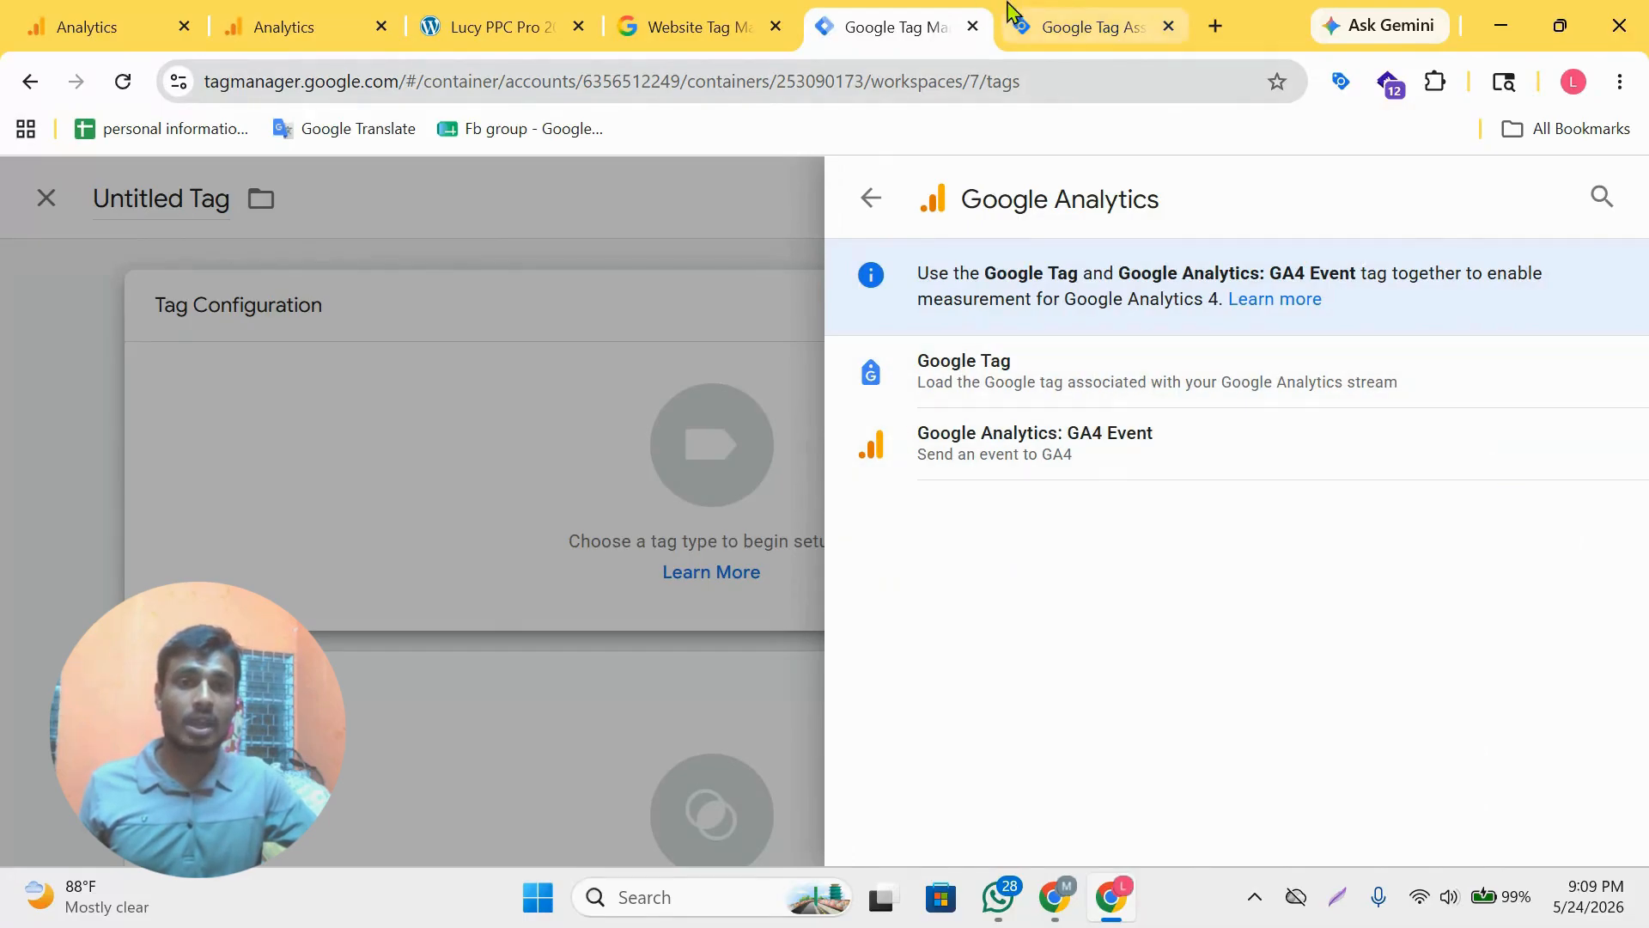
{"action": "left_click", "coordinate": [292, 25]}
{"action": "left_click", "coordinate": [657, 462]}
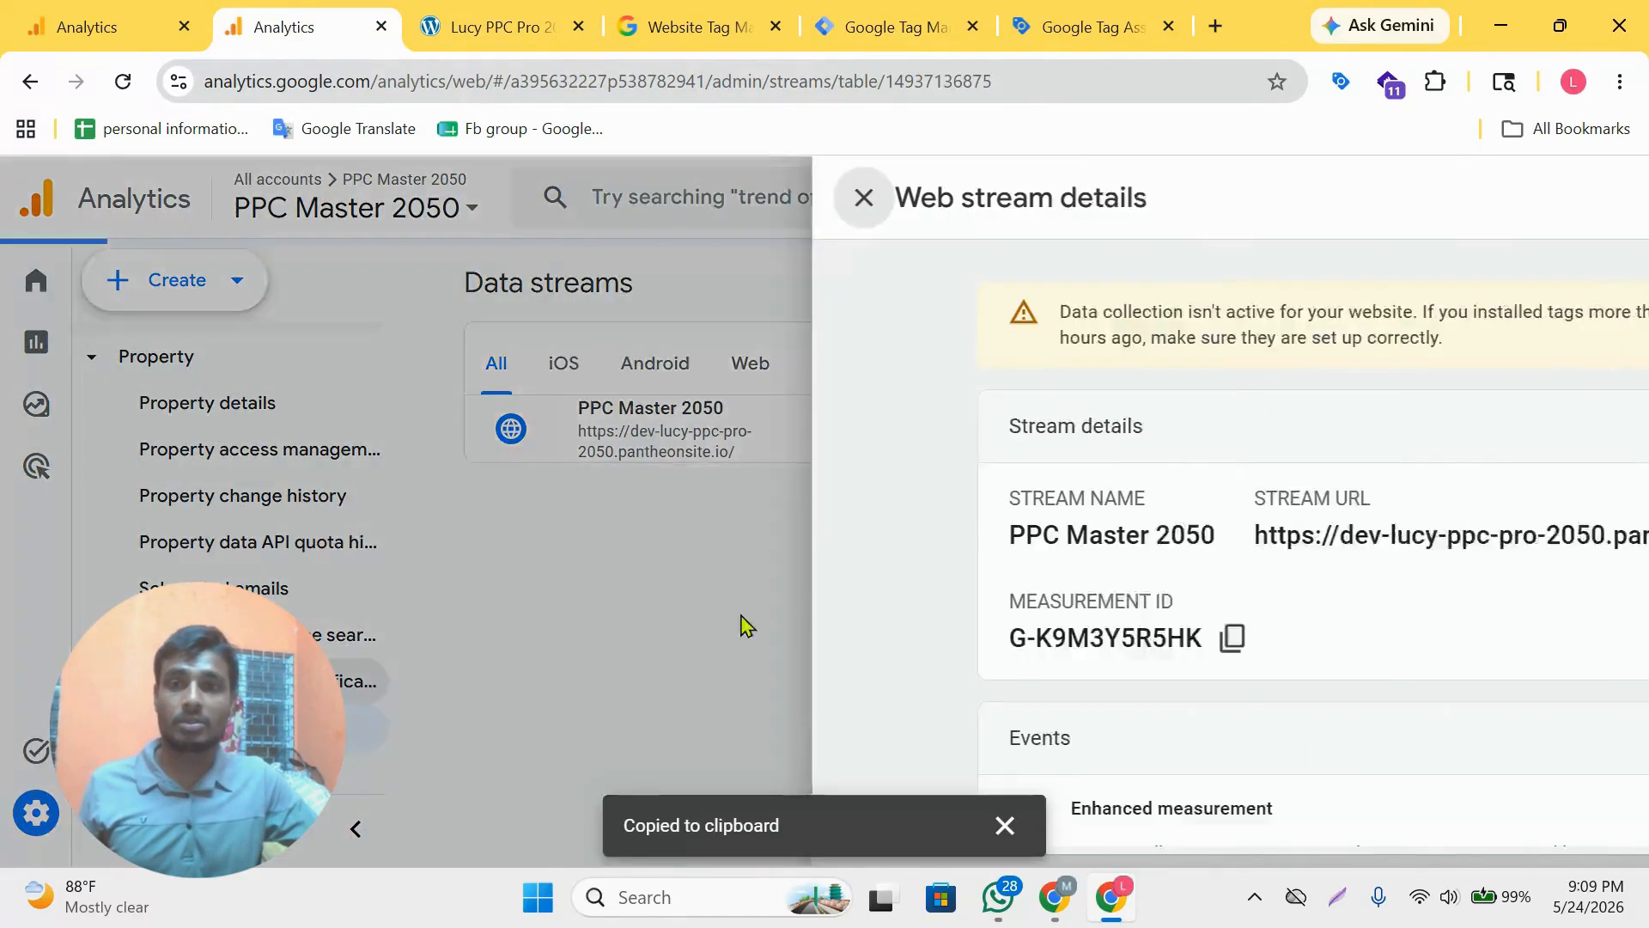
{"action": "left_click", "coordinate": [1068, 28]}
{"action": "left_click", "coordinate": [893, 27]}
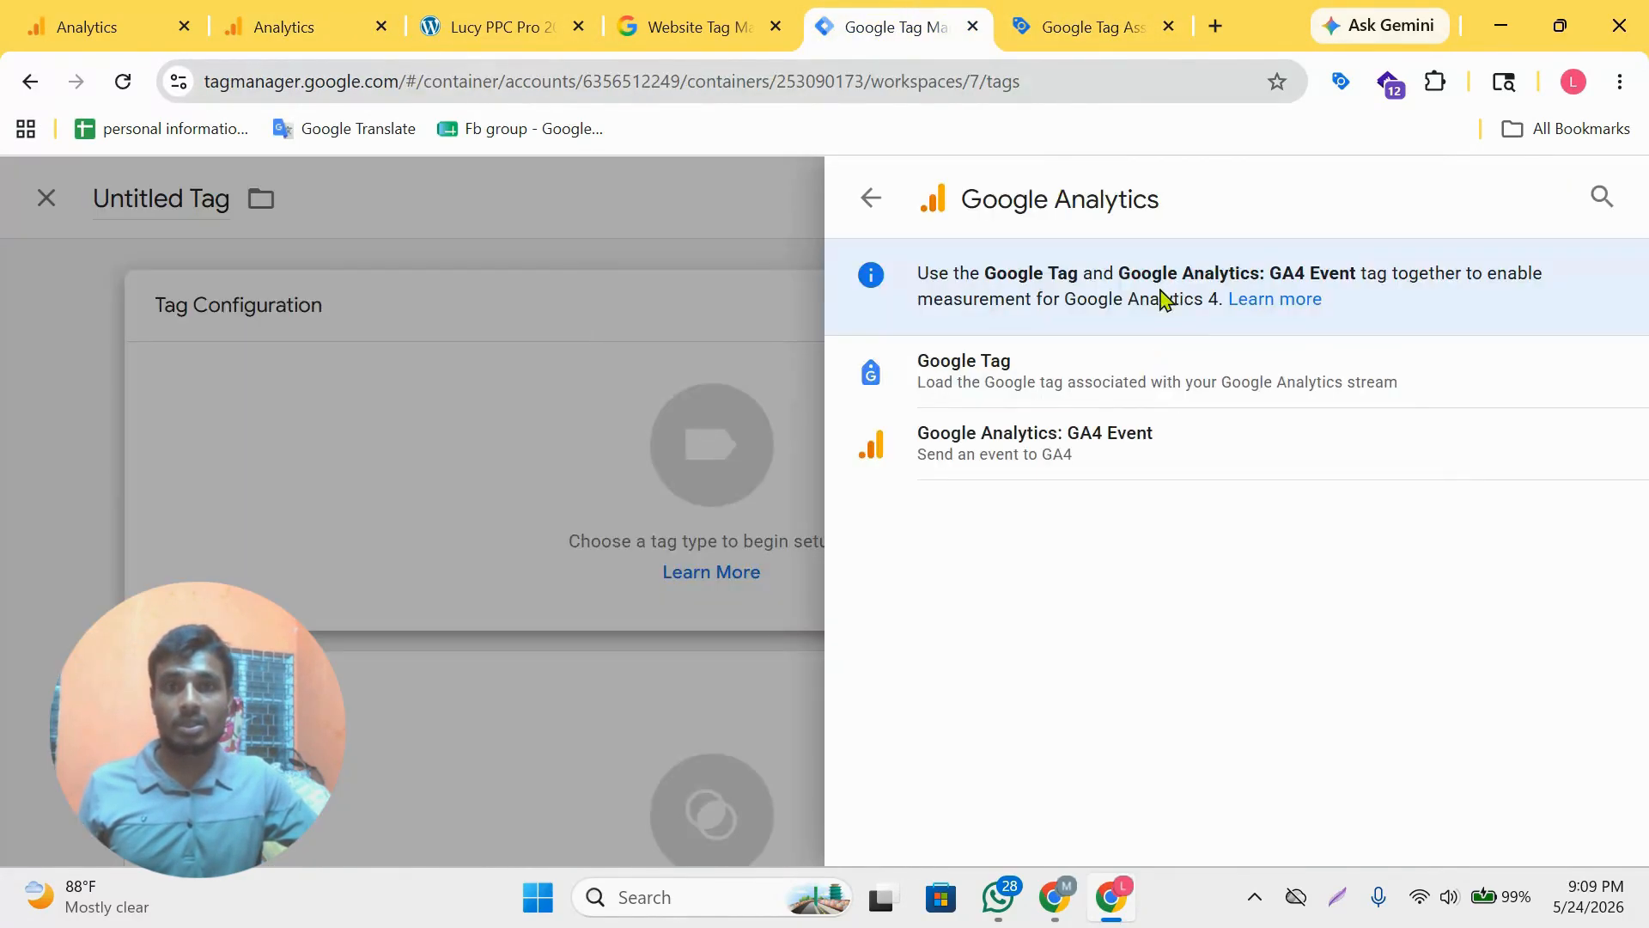
{"action": "left_click", "coordinate": [1155, 451]}
{"action": "left_click", "coordinate": [255, 204]}
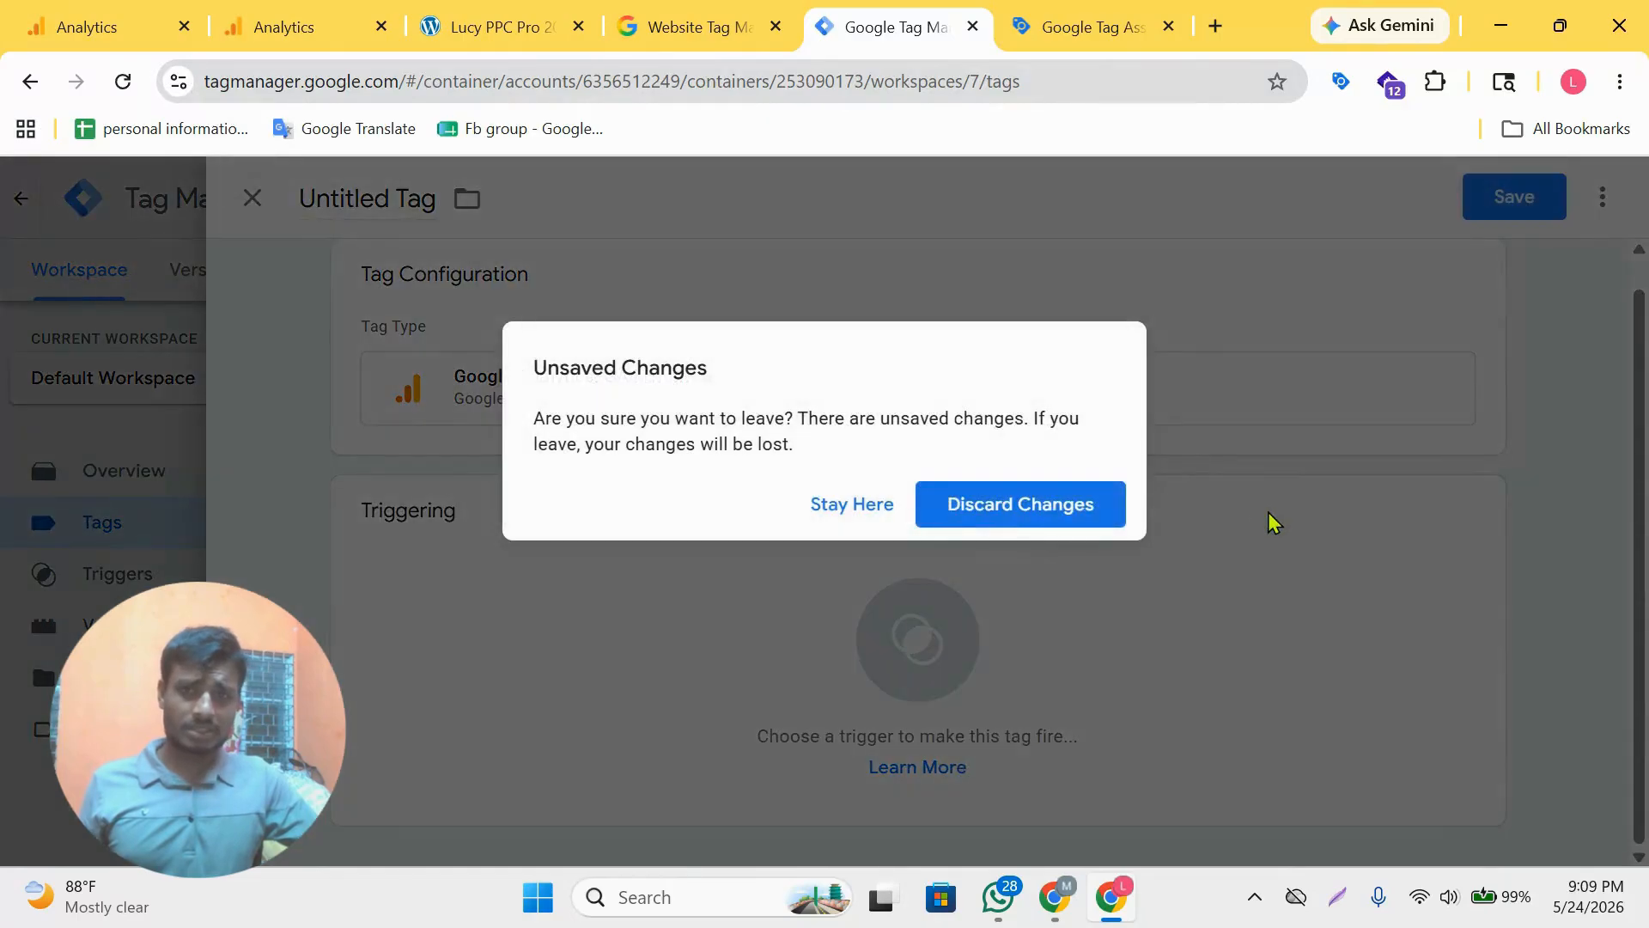
{"action": "left_click", "coordinate": [956, 510]}
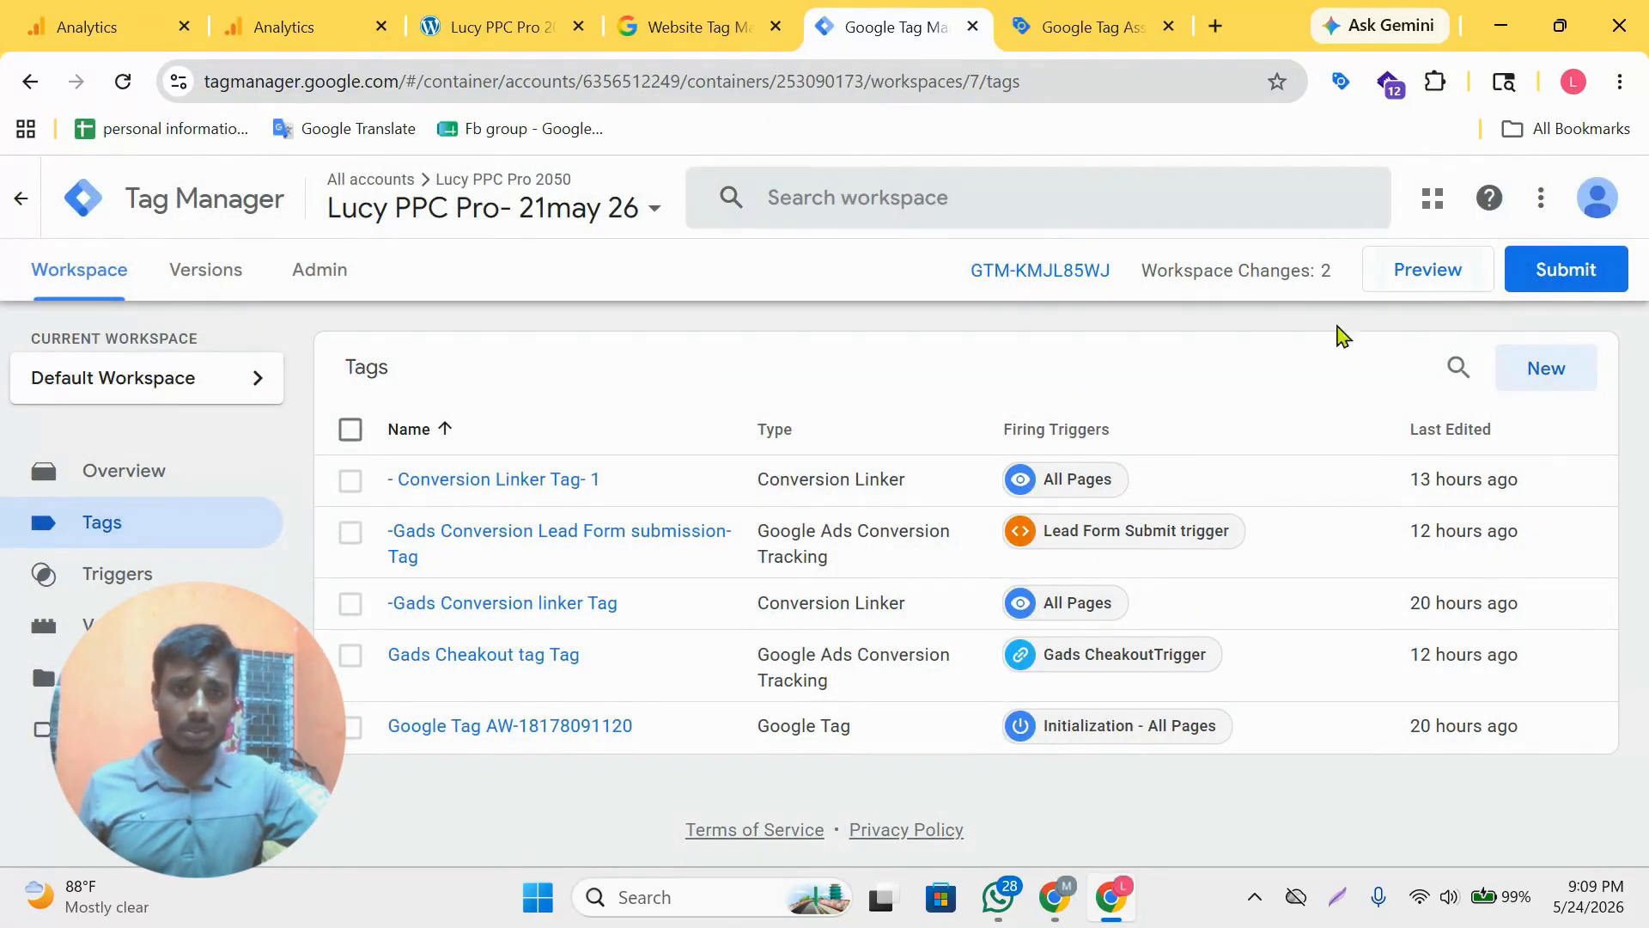
- Create a new tag and choose Google Tag from the Google Analytics tag types
{"action": "left_click", "coordinate": [1538, 378]}
{"action": "left_click", "coordinate": [1219, 464]}
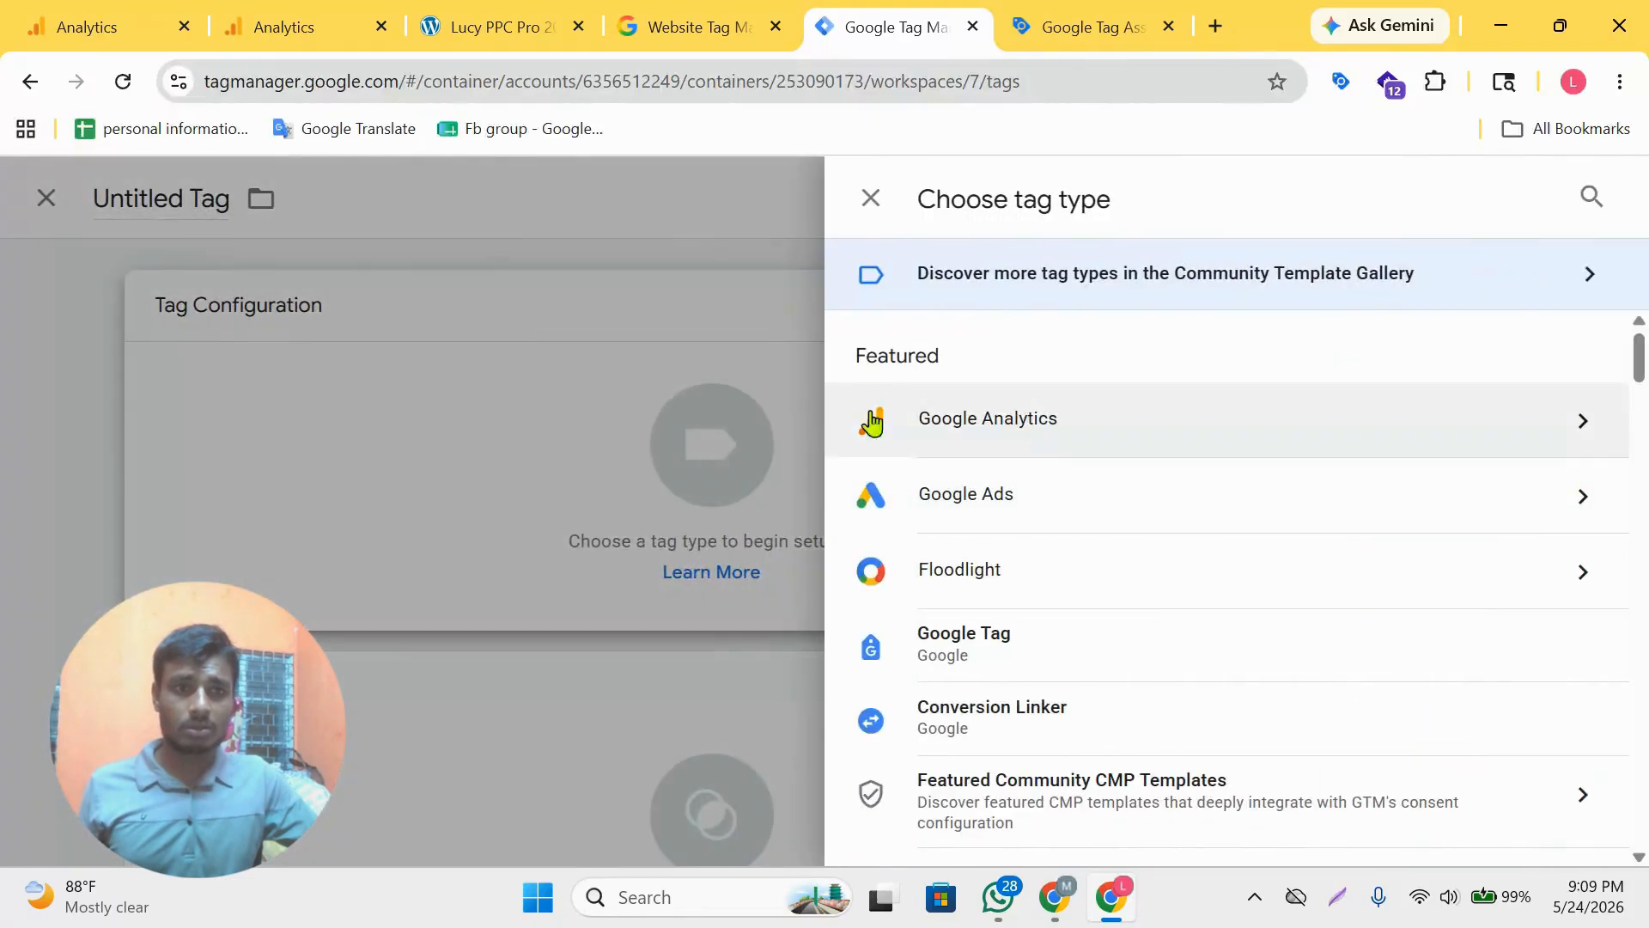
{"action": "left_click", "coordinate": [1039, 420]}
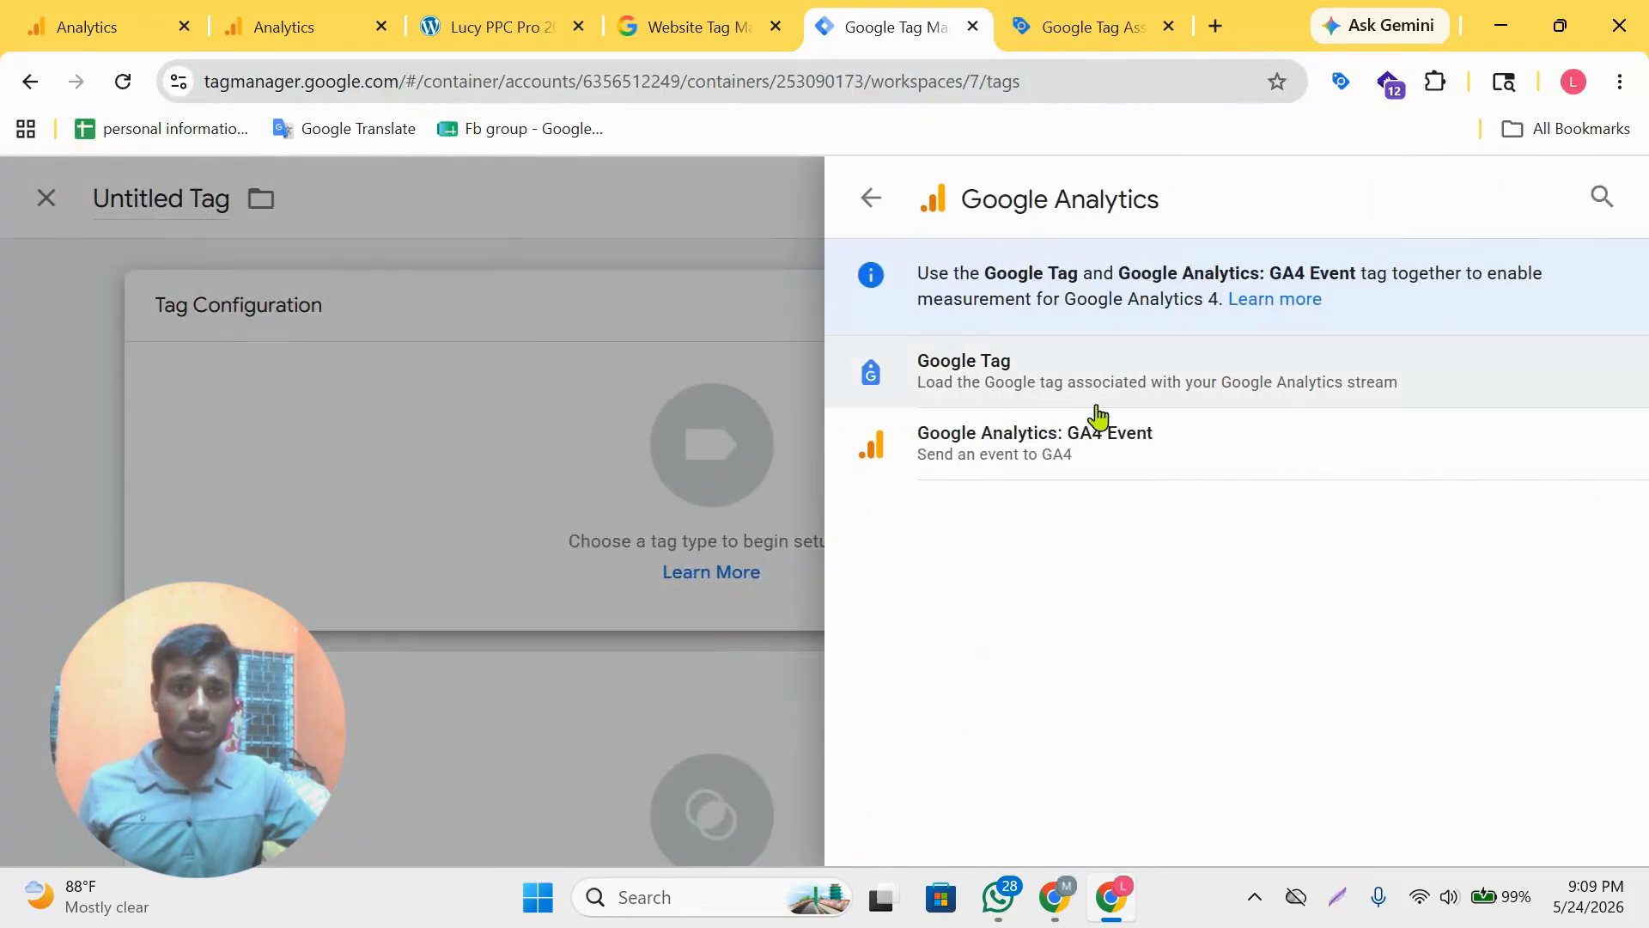
{"action": "left_click", "coordinate": [1212, 397]}
- Copy the PPC Master 2050 web stream's measurement ID from Analytics and paste G-K9M3Y5R5HK as the new tag's Tag ID
{"action": "left_click", "coordinate": [495, 578]}
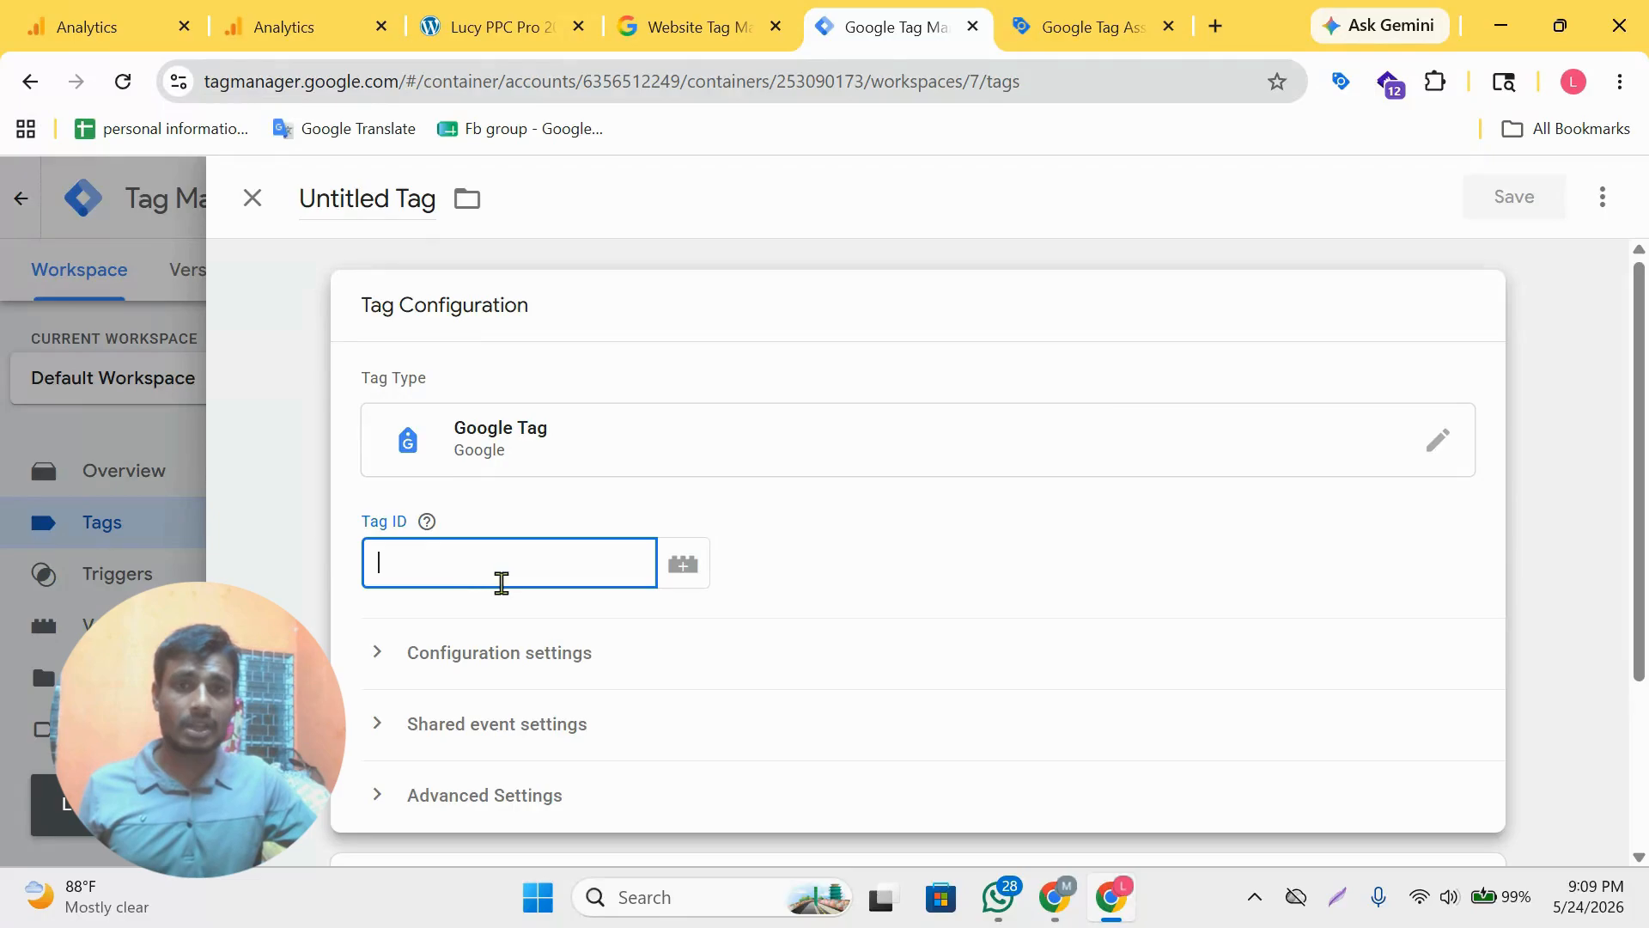
{"action": "left_click", "coordinate": [316, 15]}
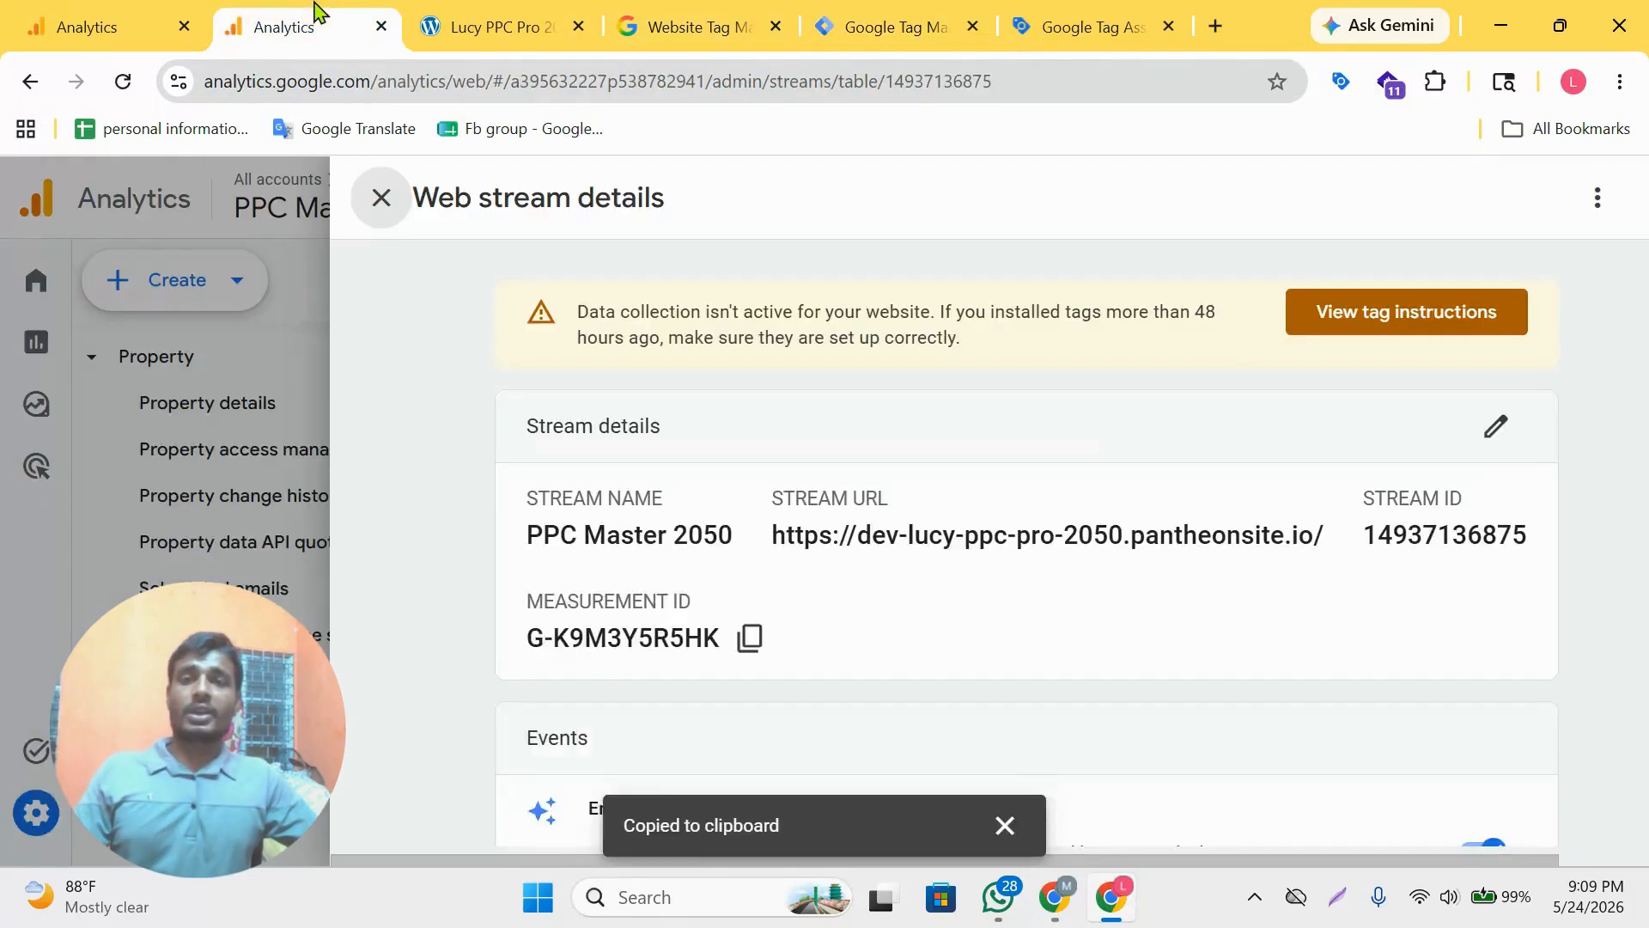
{"action": "left_click", "coordinate": [749, 637]}
{"action": "left_click", "coordinate": [870, 13]}
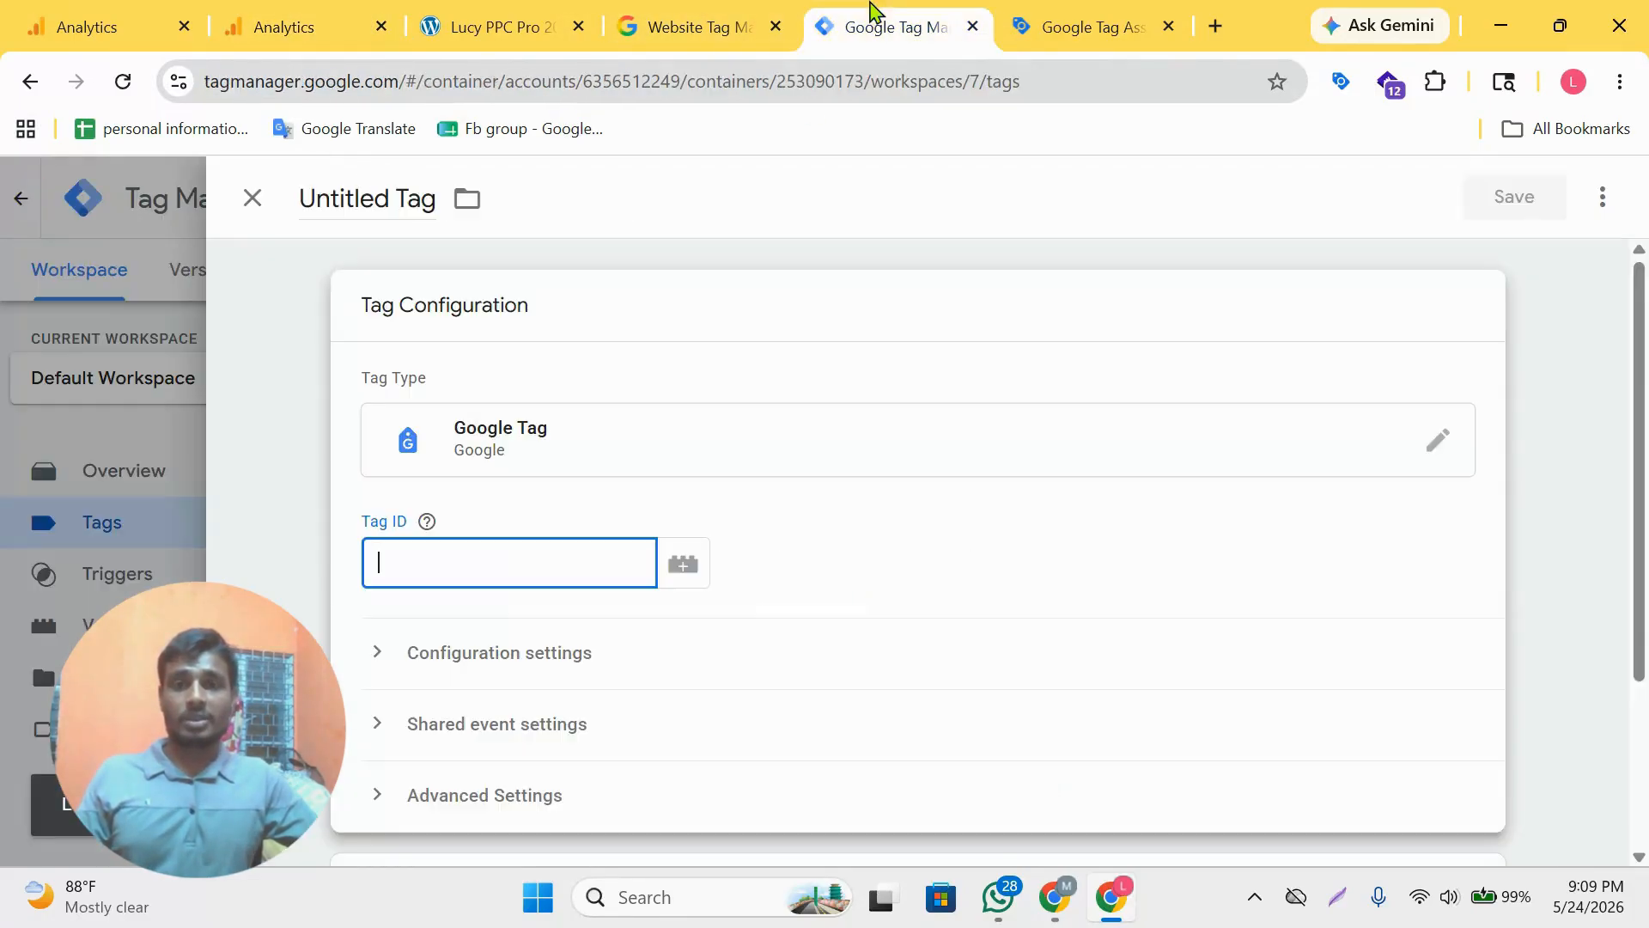
{"action": "key", "text": "ctrl+v"}
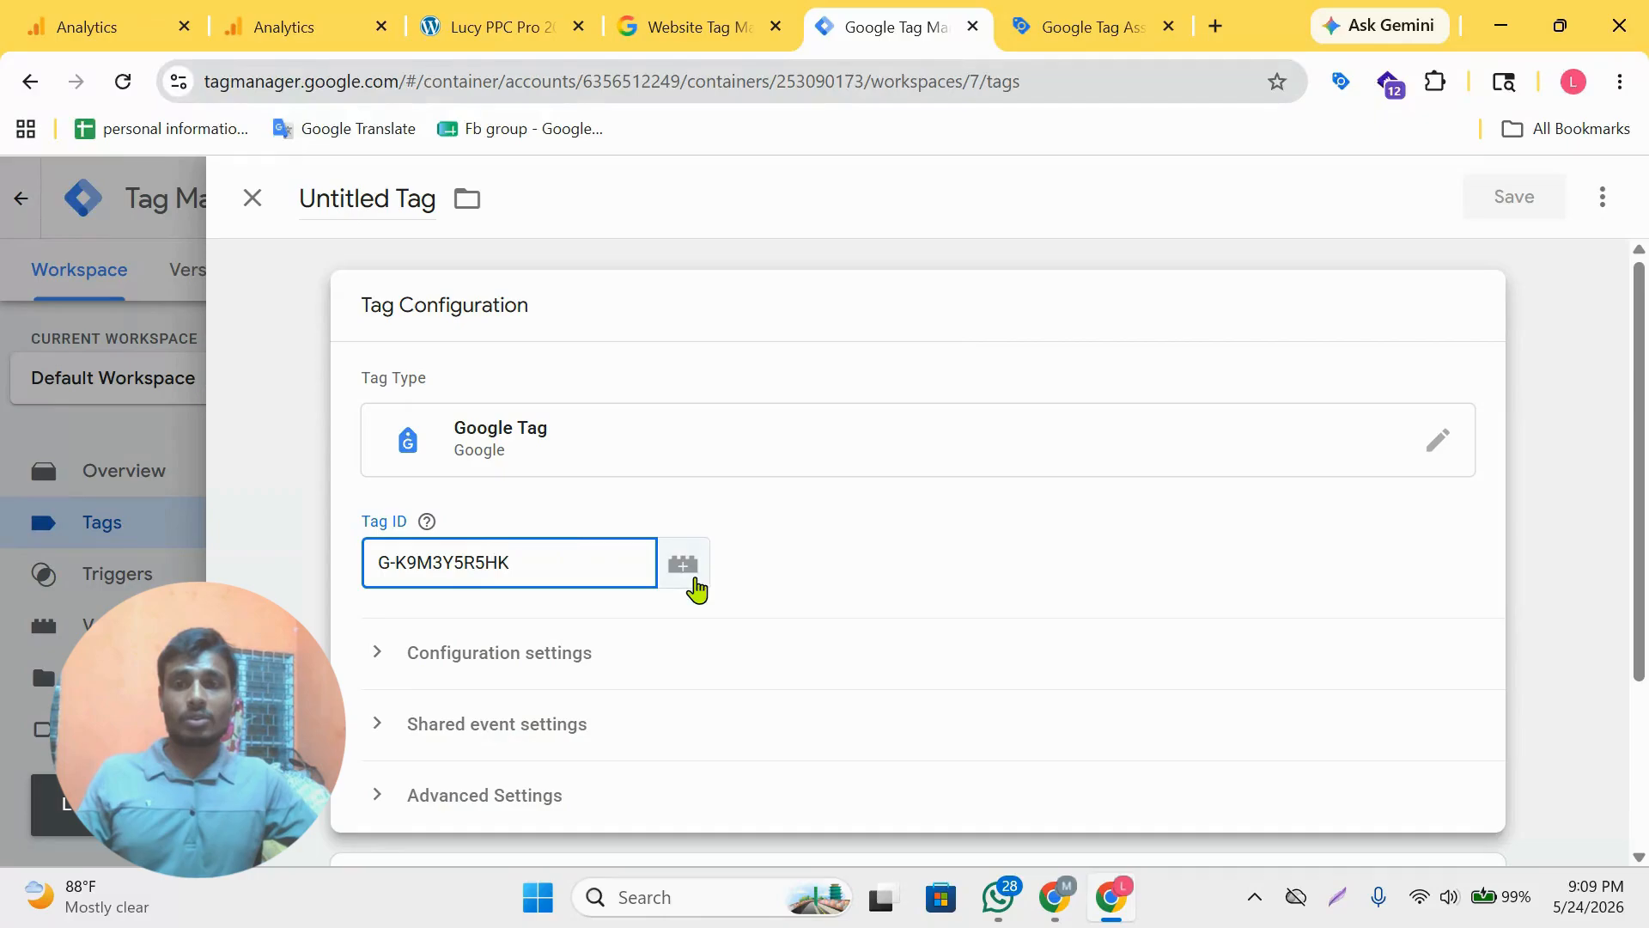
{"action": "left_click", "coordinate": [983, 592]}
- Replace the new tag's Initialization - All Pages firing trigger with the All Pages page view trigger
{"action": "scroll", "coordinate": [996, 601], "scroll_direction": "down", "scroll_amount": 3}
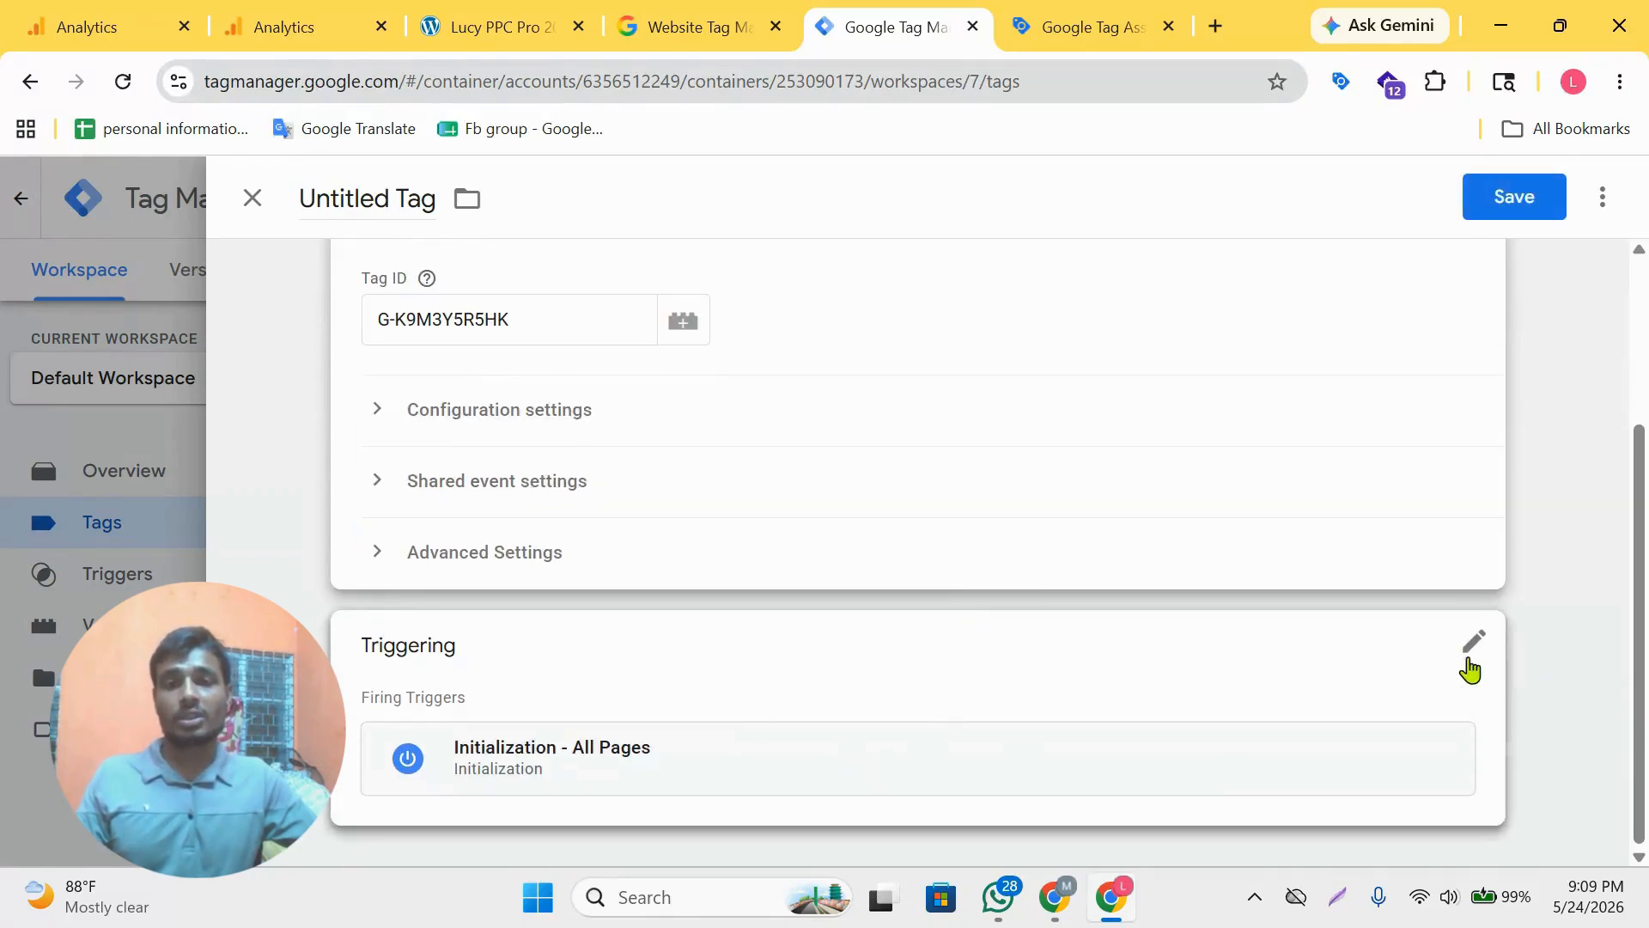
{"action": "left_click", "coordinate": [1469, 662]}
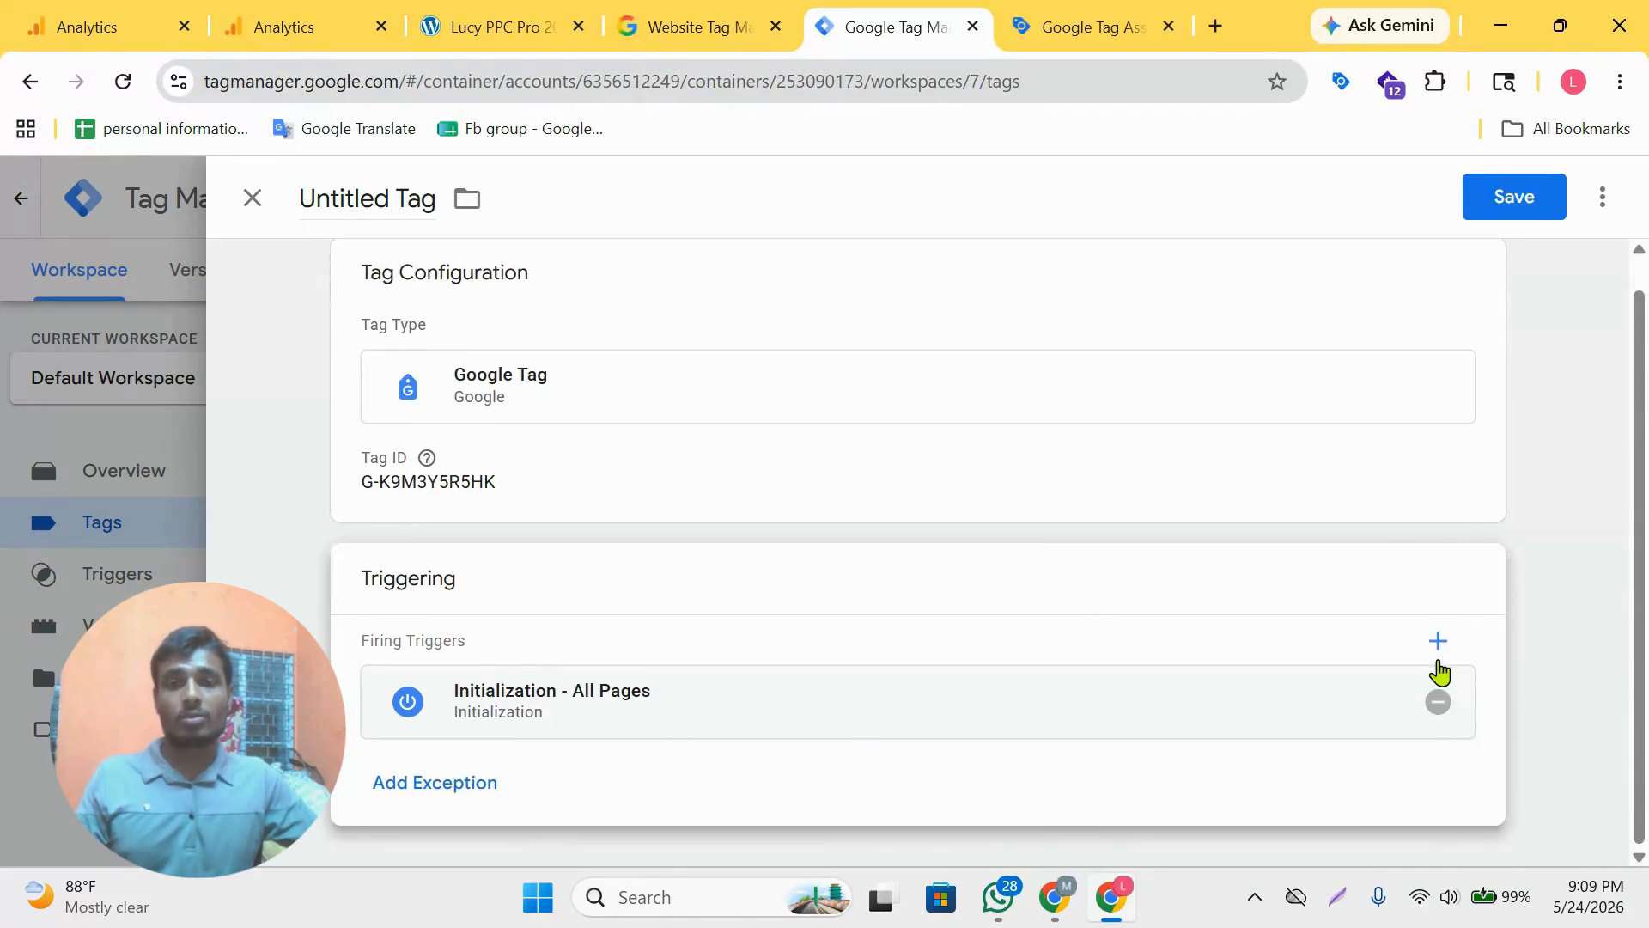
{"action": "left_click", "coordinate": [1437, 644]}
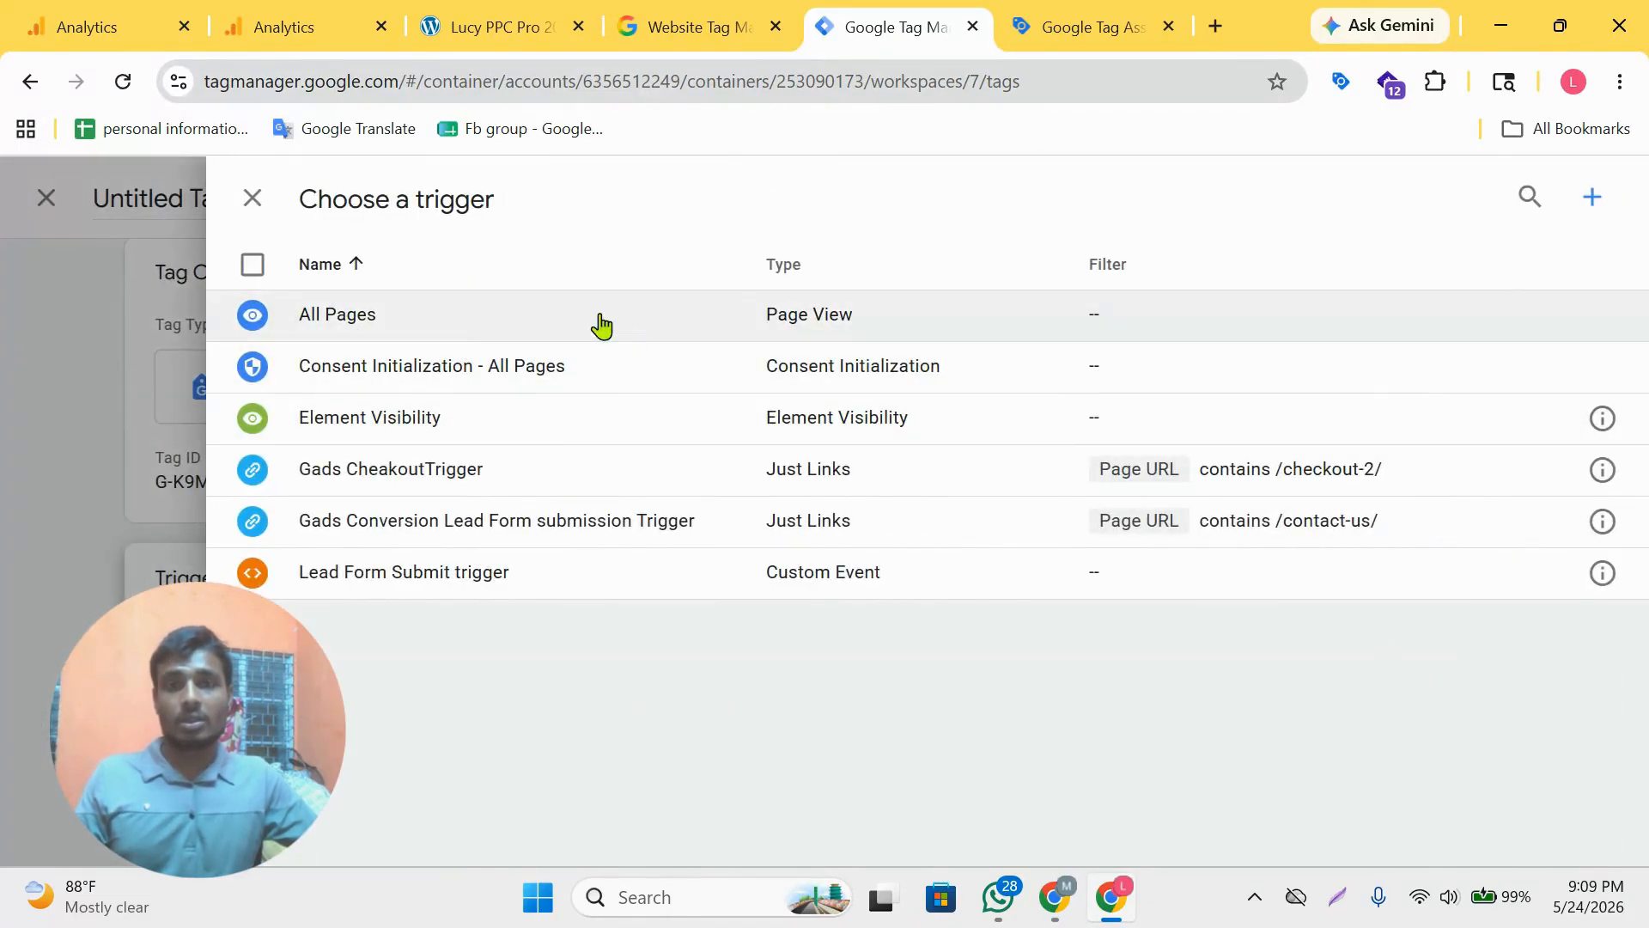
{"action": "left_click", "coordinate": [453, 325]}
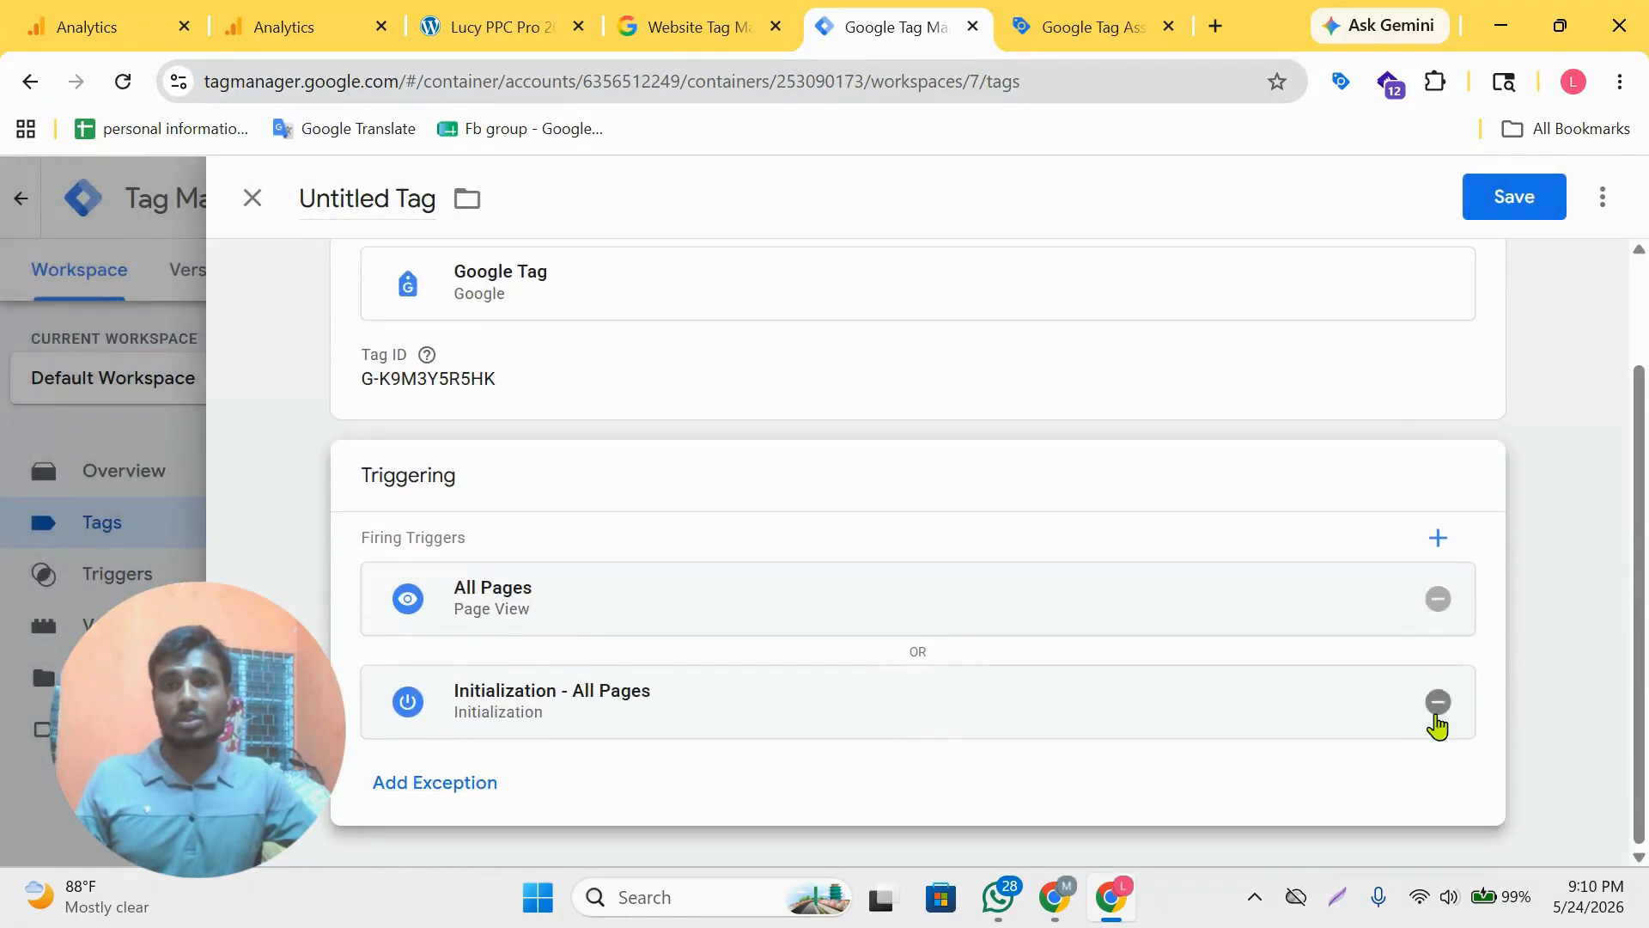
{"action": "left_click", "coordinate": [1439, 702]}
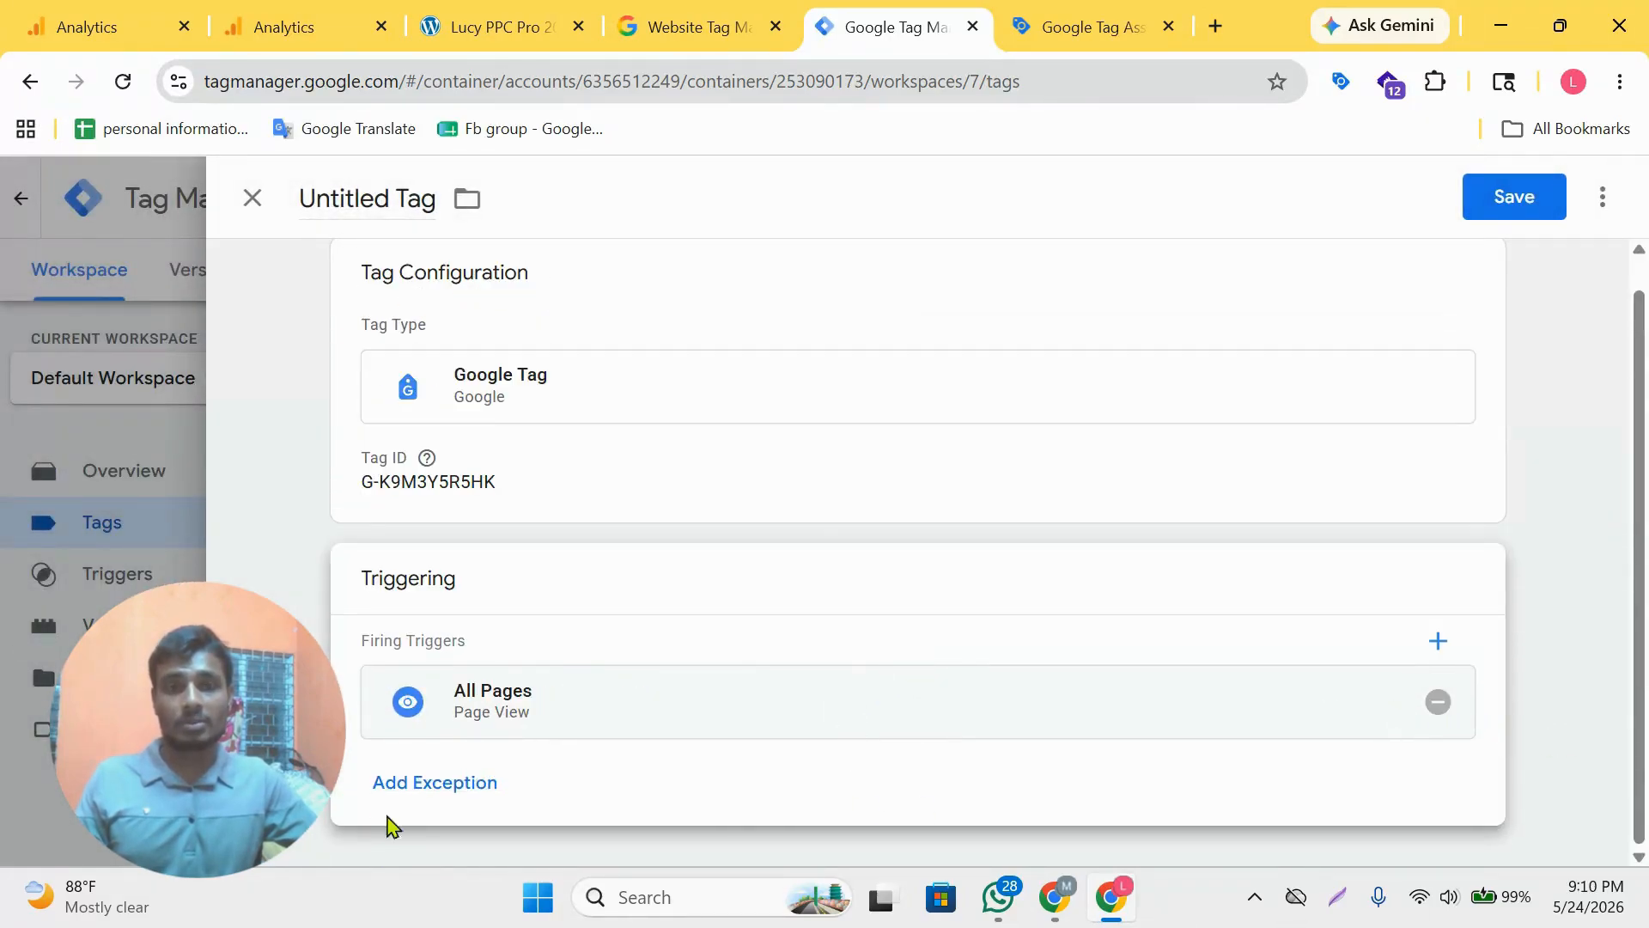
- Name the new tag "GA4 measurement id - Tag" and save it
{"action": "double_click", "coordinate": [385, 199]}
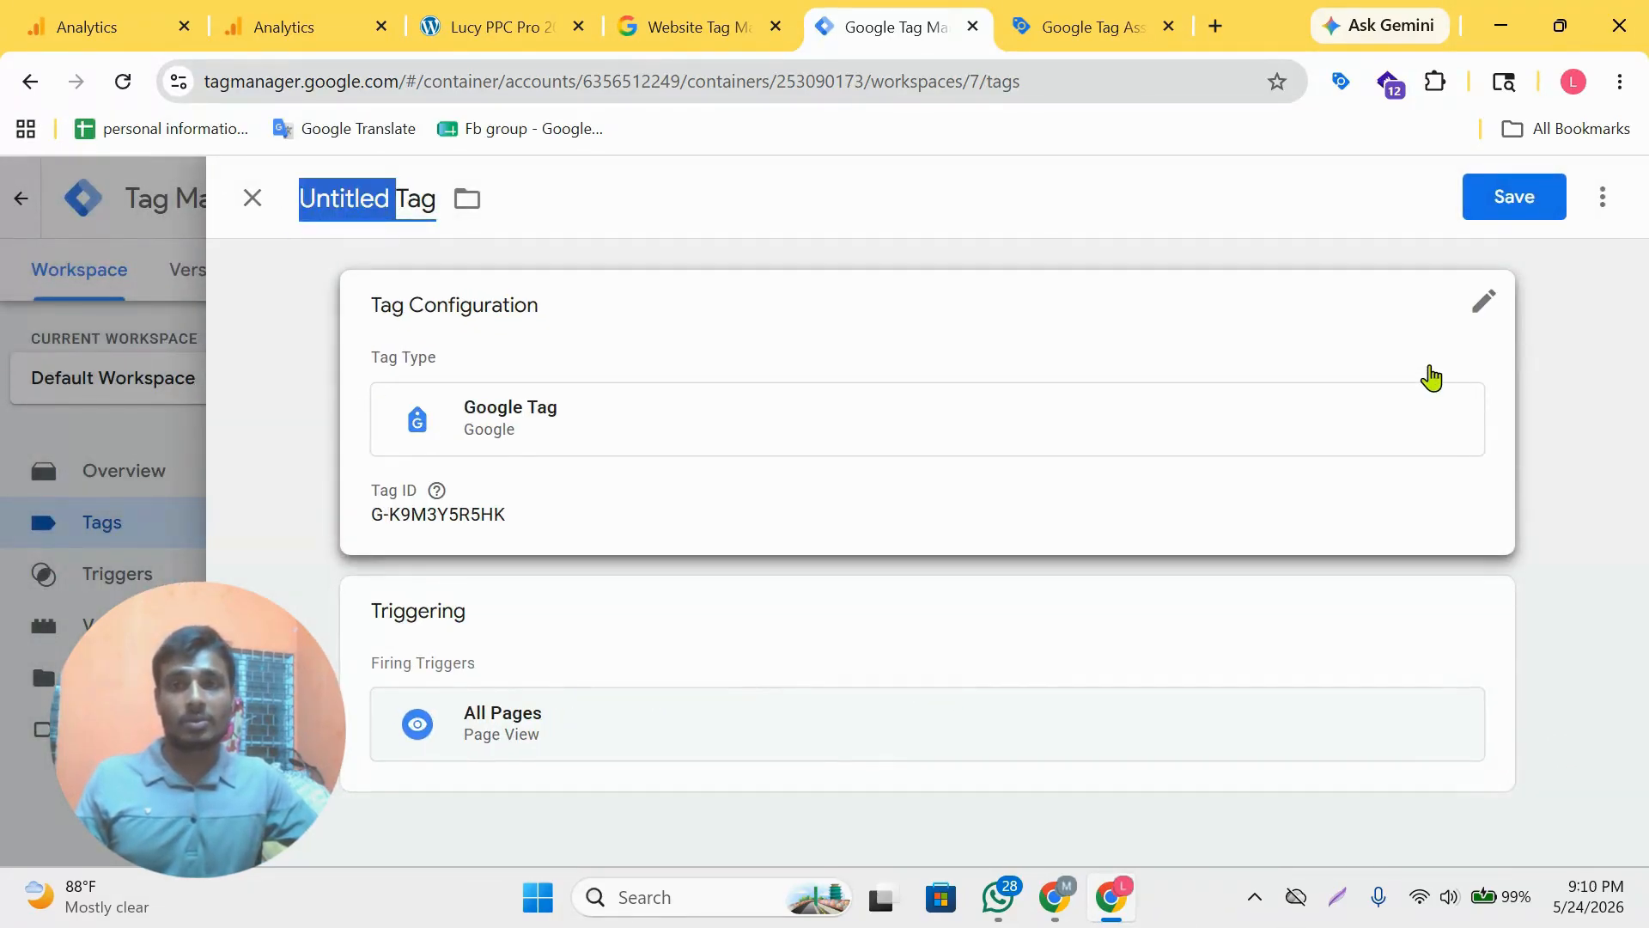
{"action": "type", "text": "Gar"}
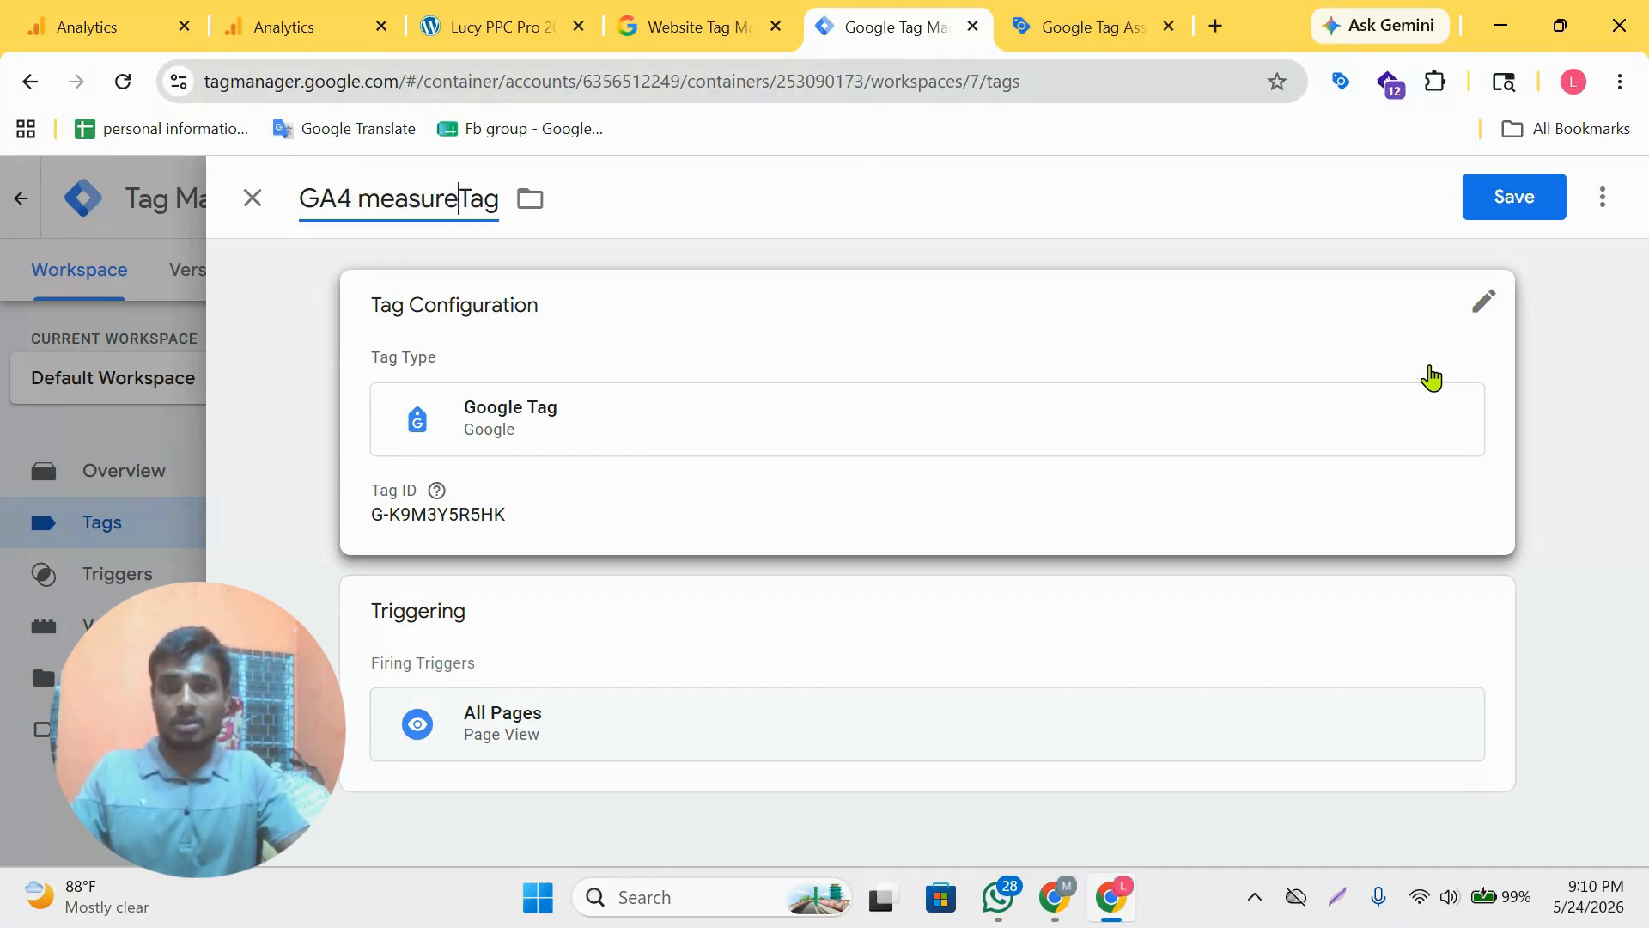
{"action": "type", "text": "ment id "}
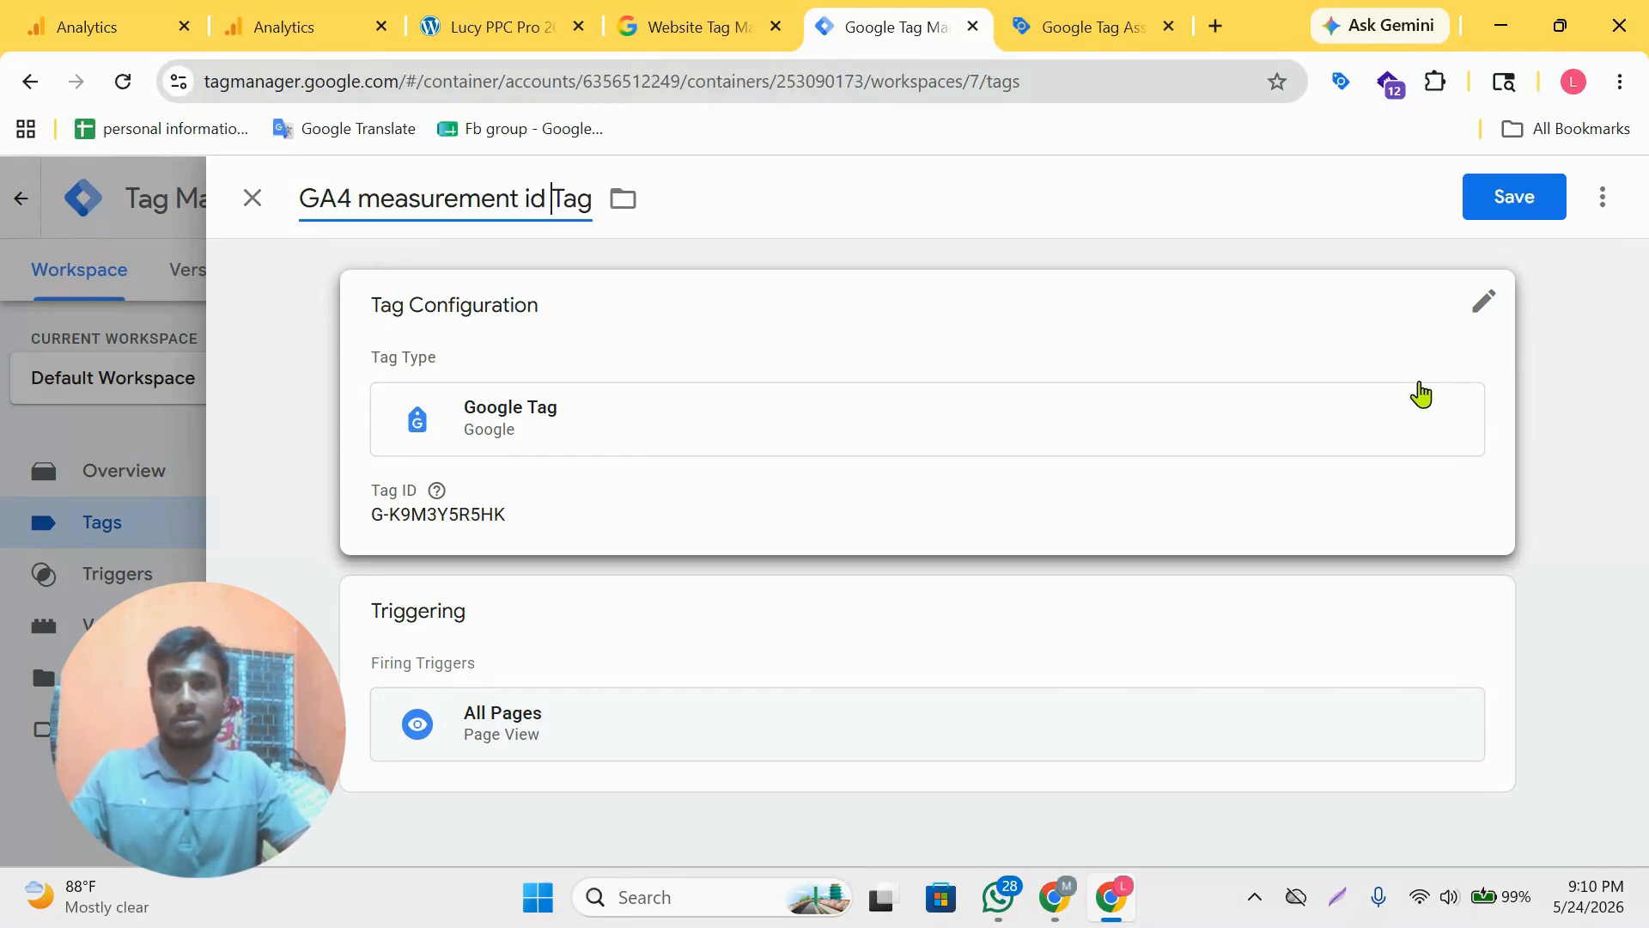
{"action": "type", "text": "-"}
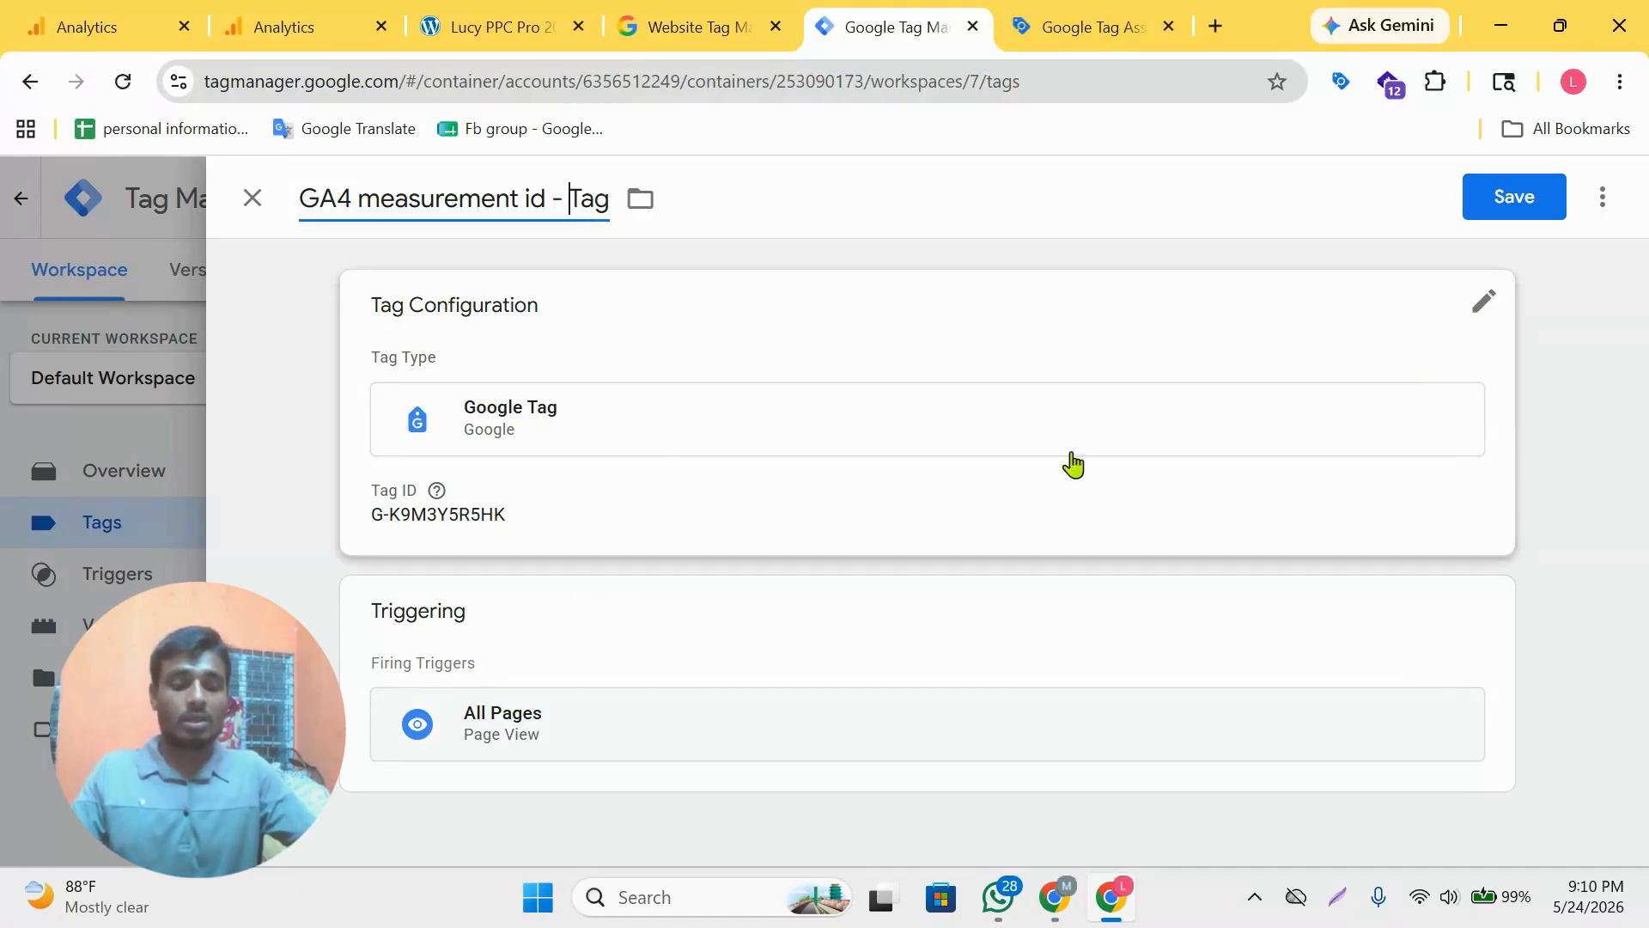
{"action": "left_click", "coordinate": [1032, 174]}
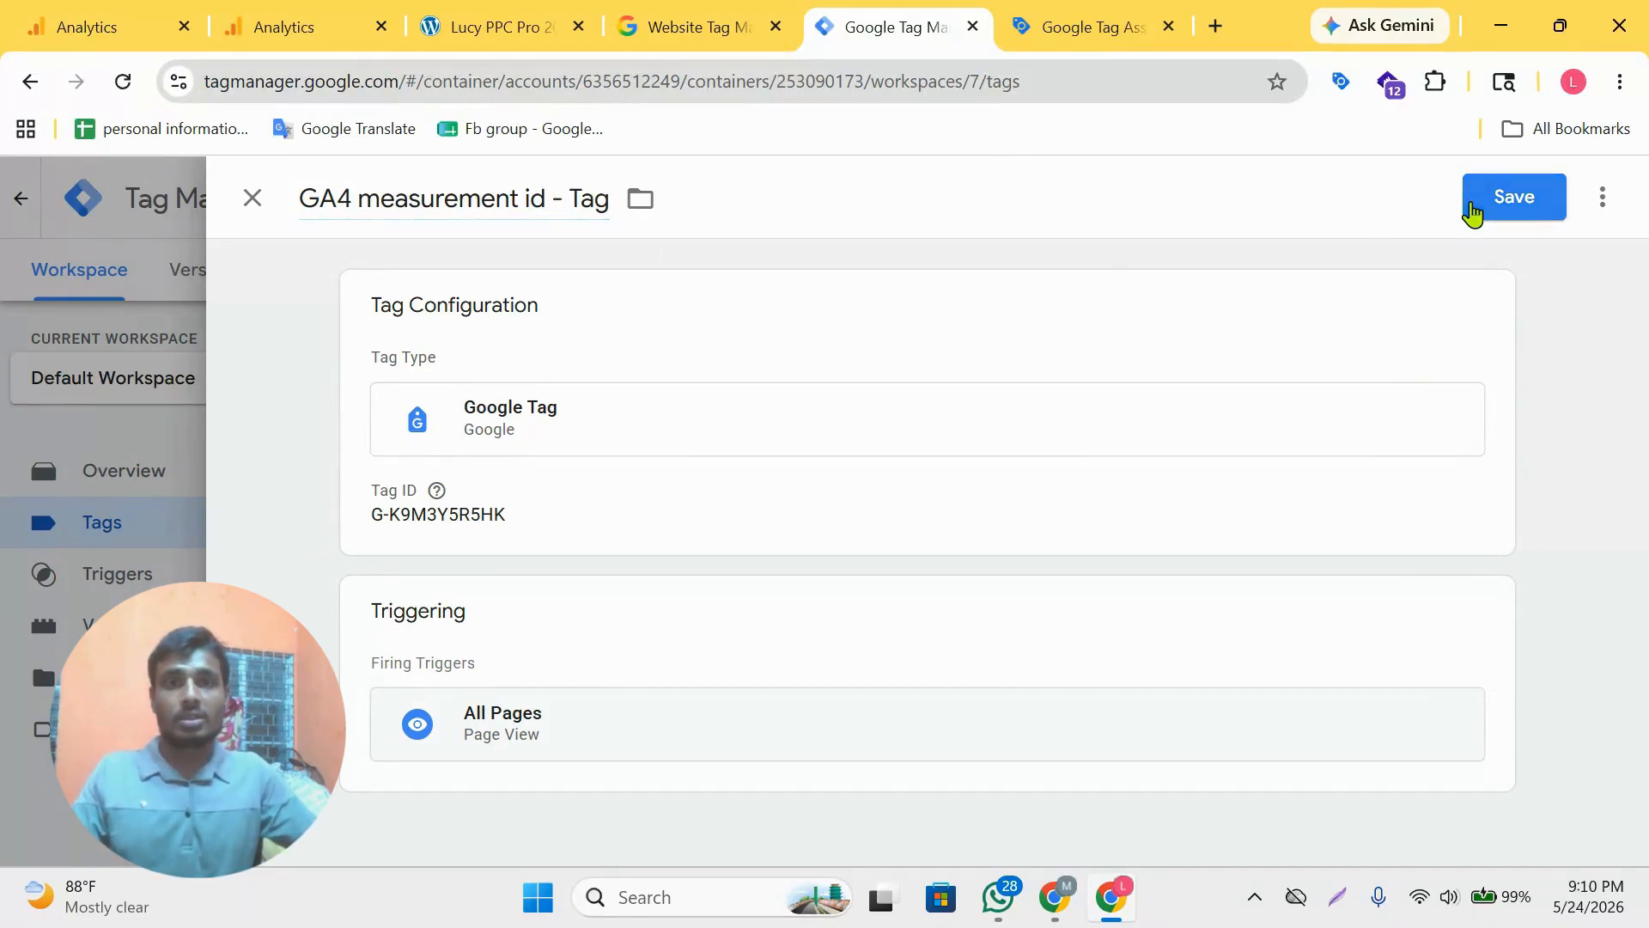
{"action": "left_click", "coordinate": [1532, 214]}
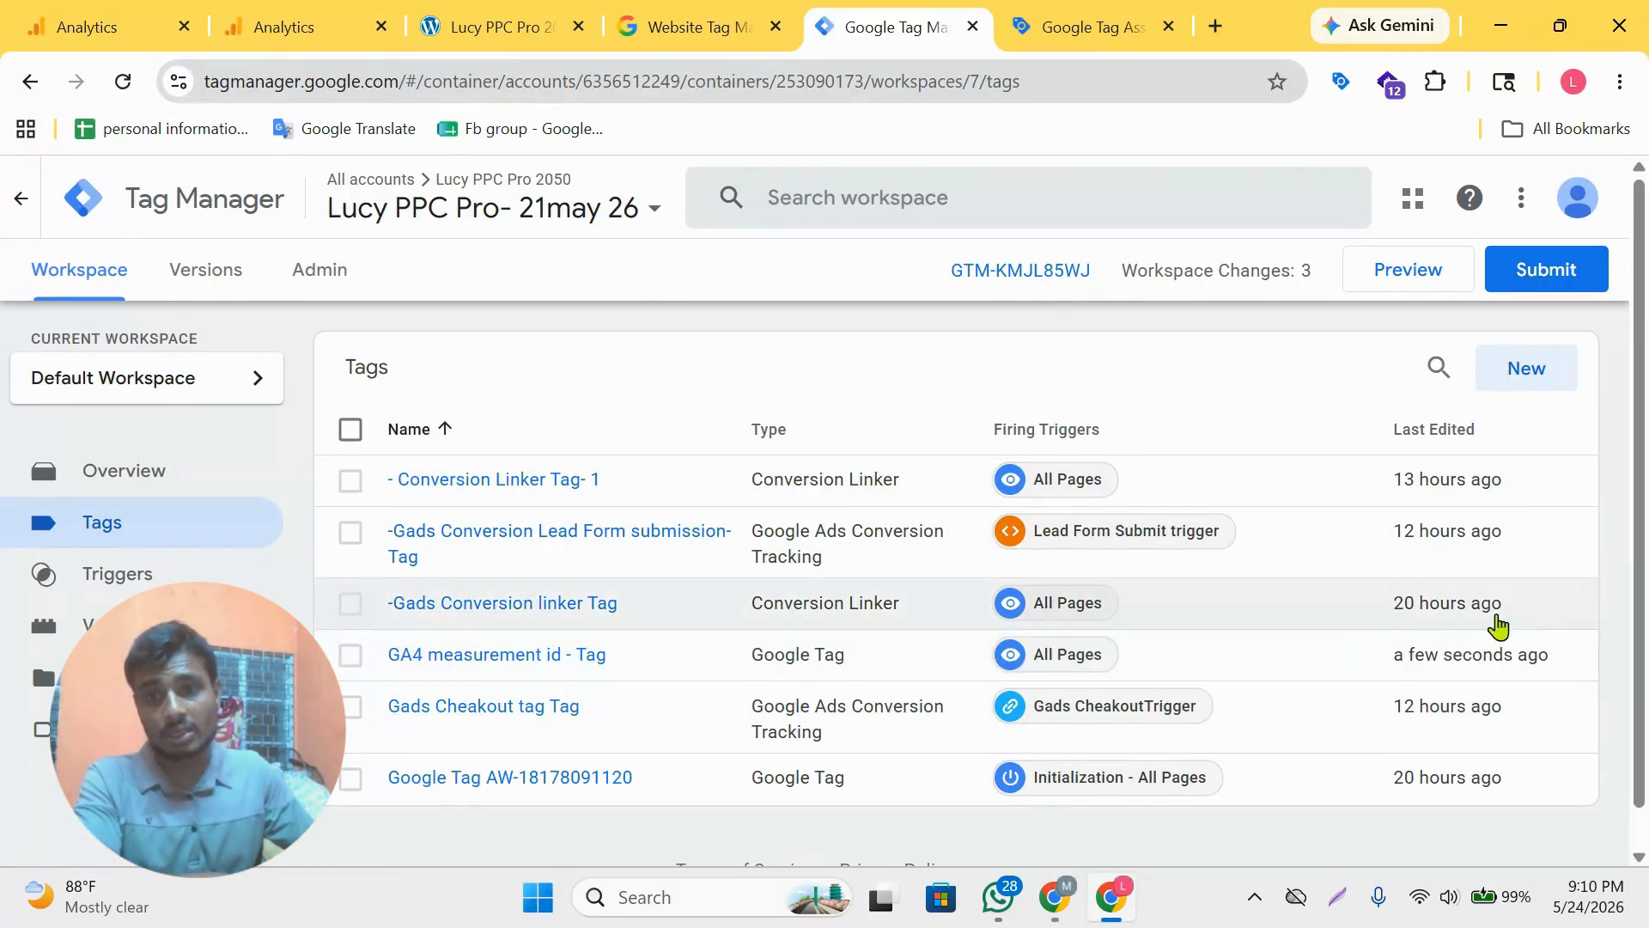
- Submit and publish the workspace changes as a new container version without a name or description, then close the publish view
{"action": "scroll", "coordinate": [1460, 653], "scroll_direction": "down", "scroll_amount": 1}
{"action": "left_click", "coordinate": [1575, 247]}
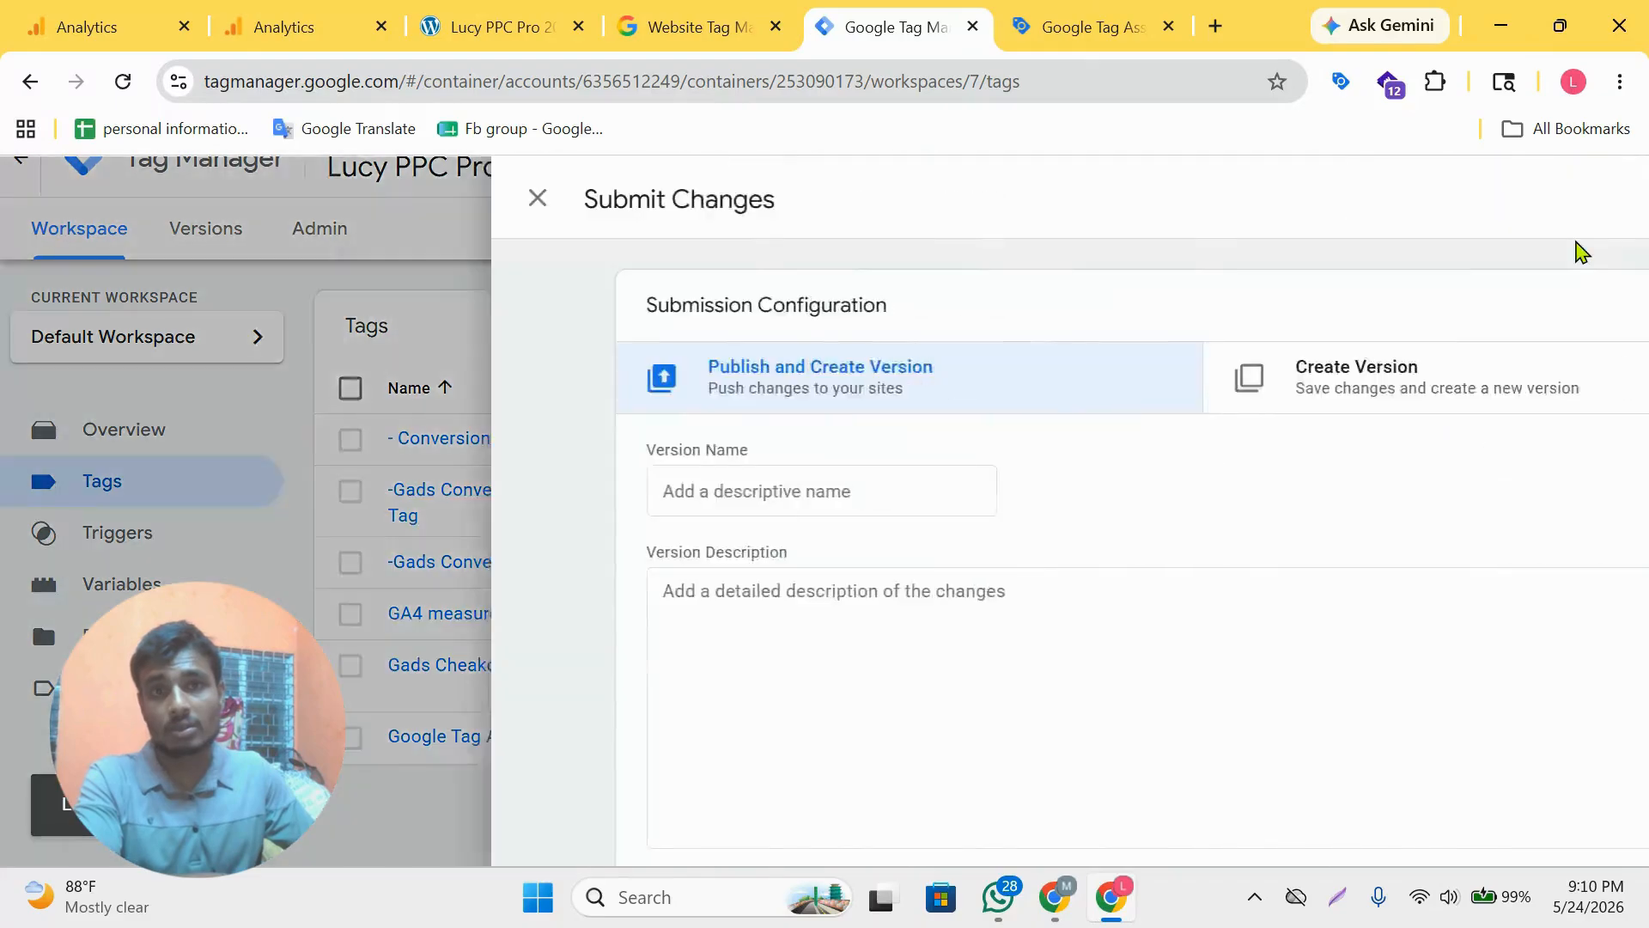
{"action": "left_click", "coordinate": [1544, 197]}
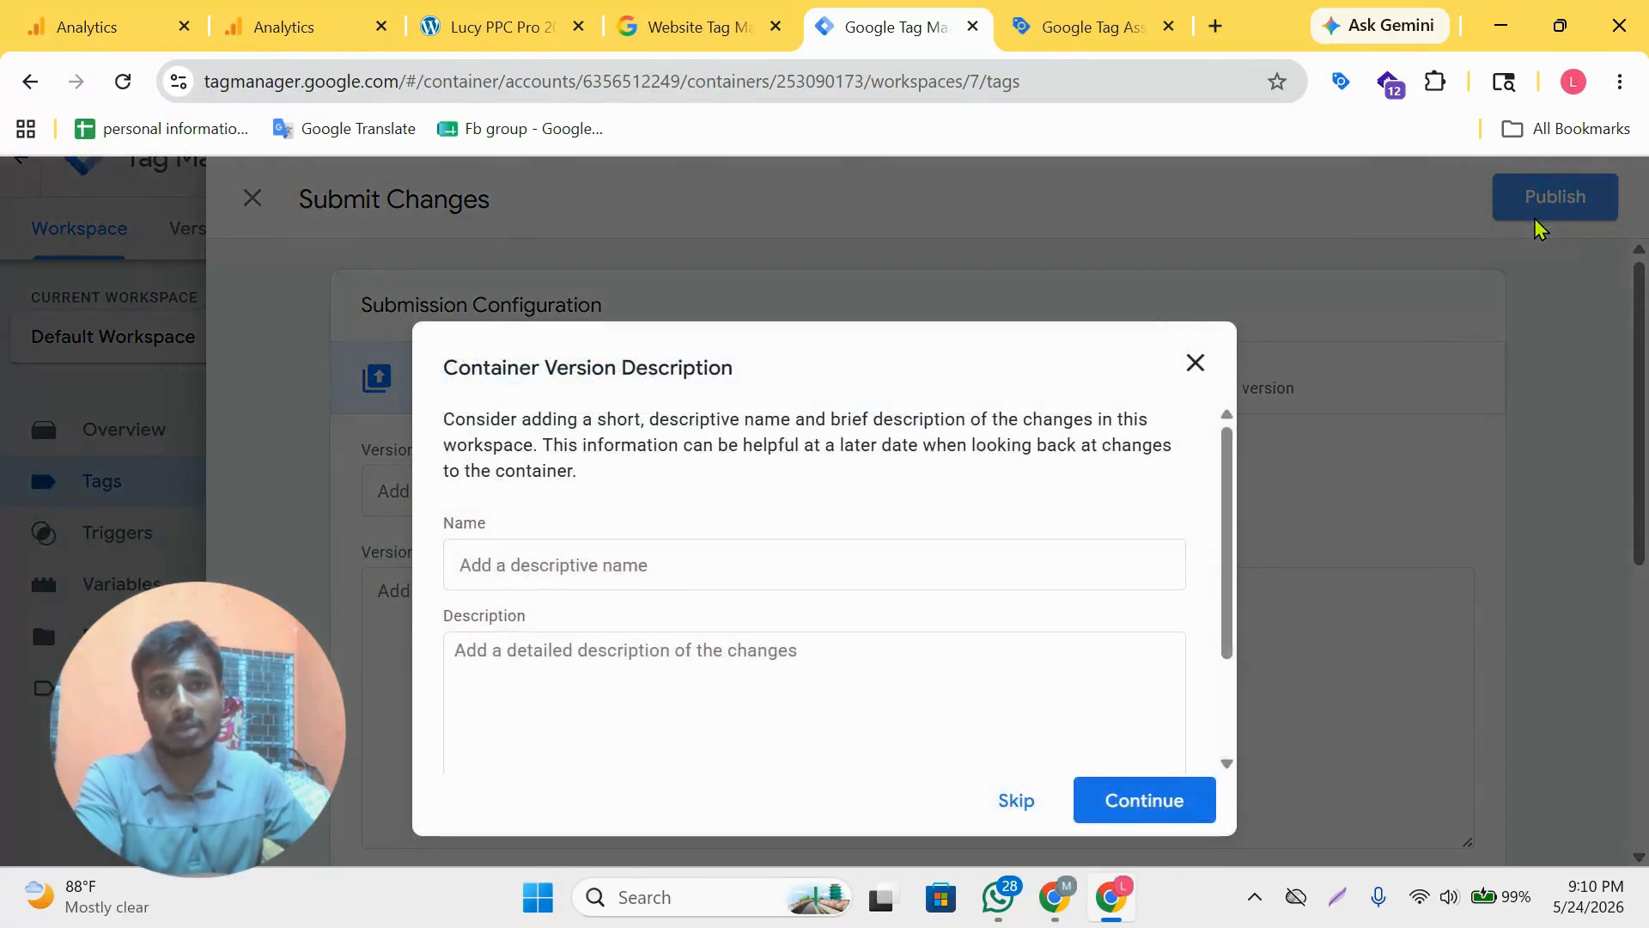
{"action": "left_click", "coordinate": [1116, 819]}
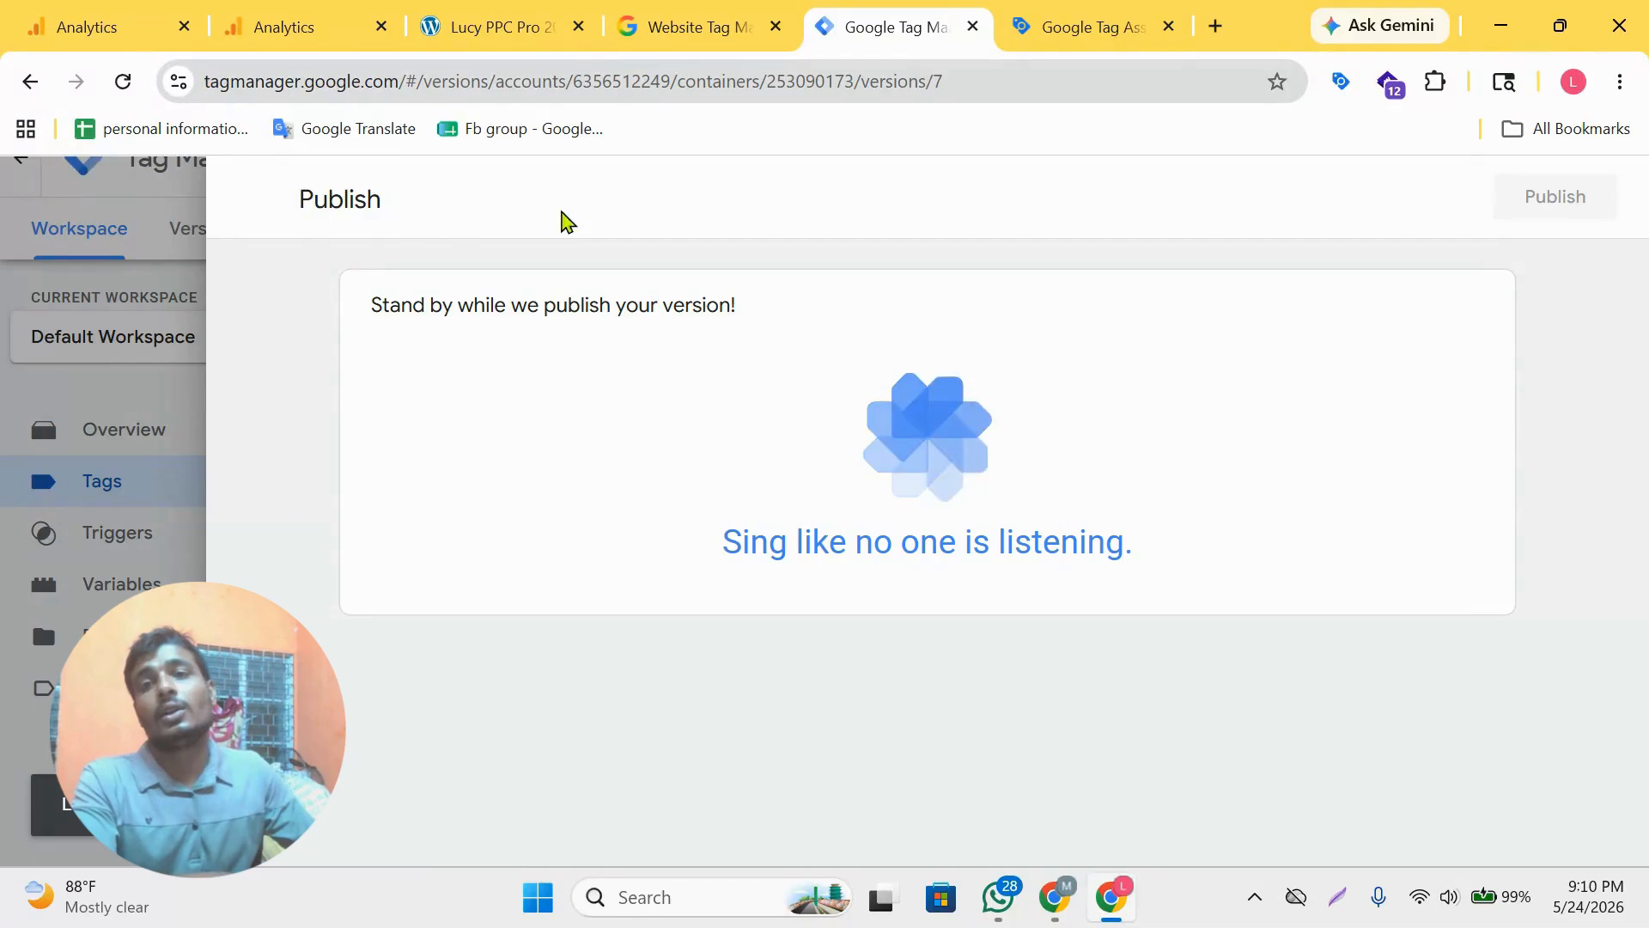
{"action": "left_click", "coordinate": [252, 198]}
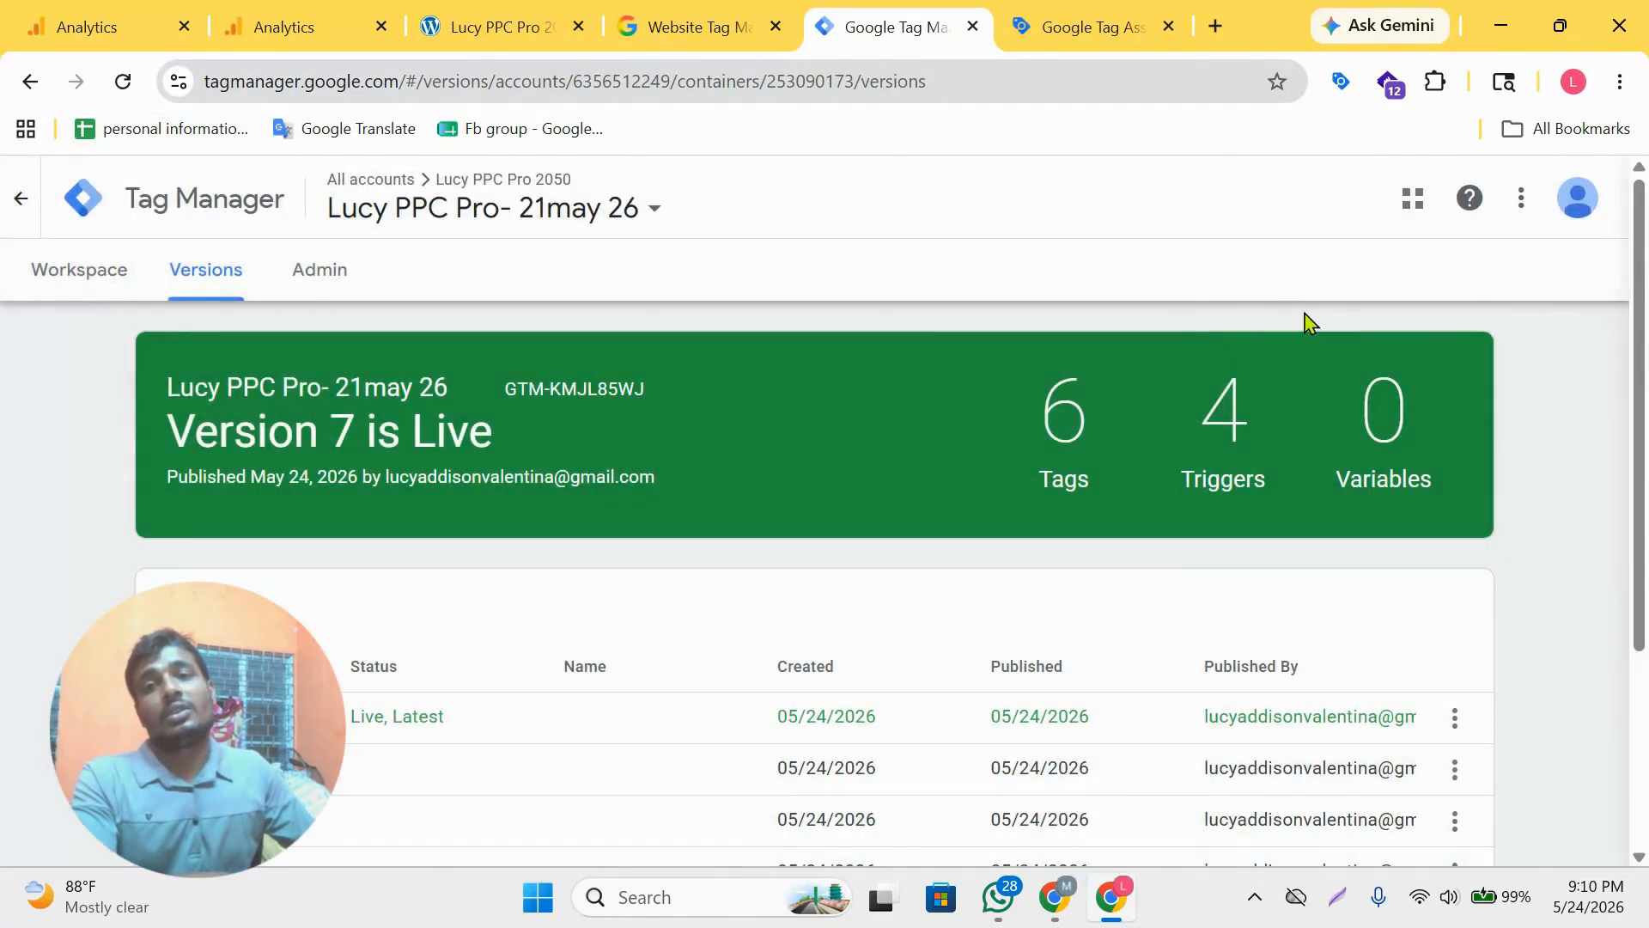
{"action": "left_click", "coordinate": [102, 281]}
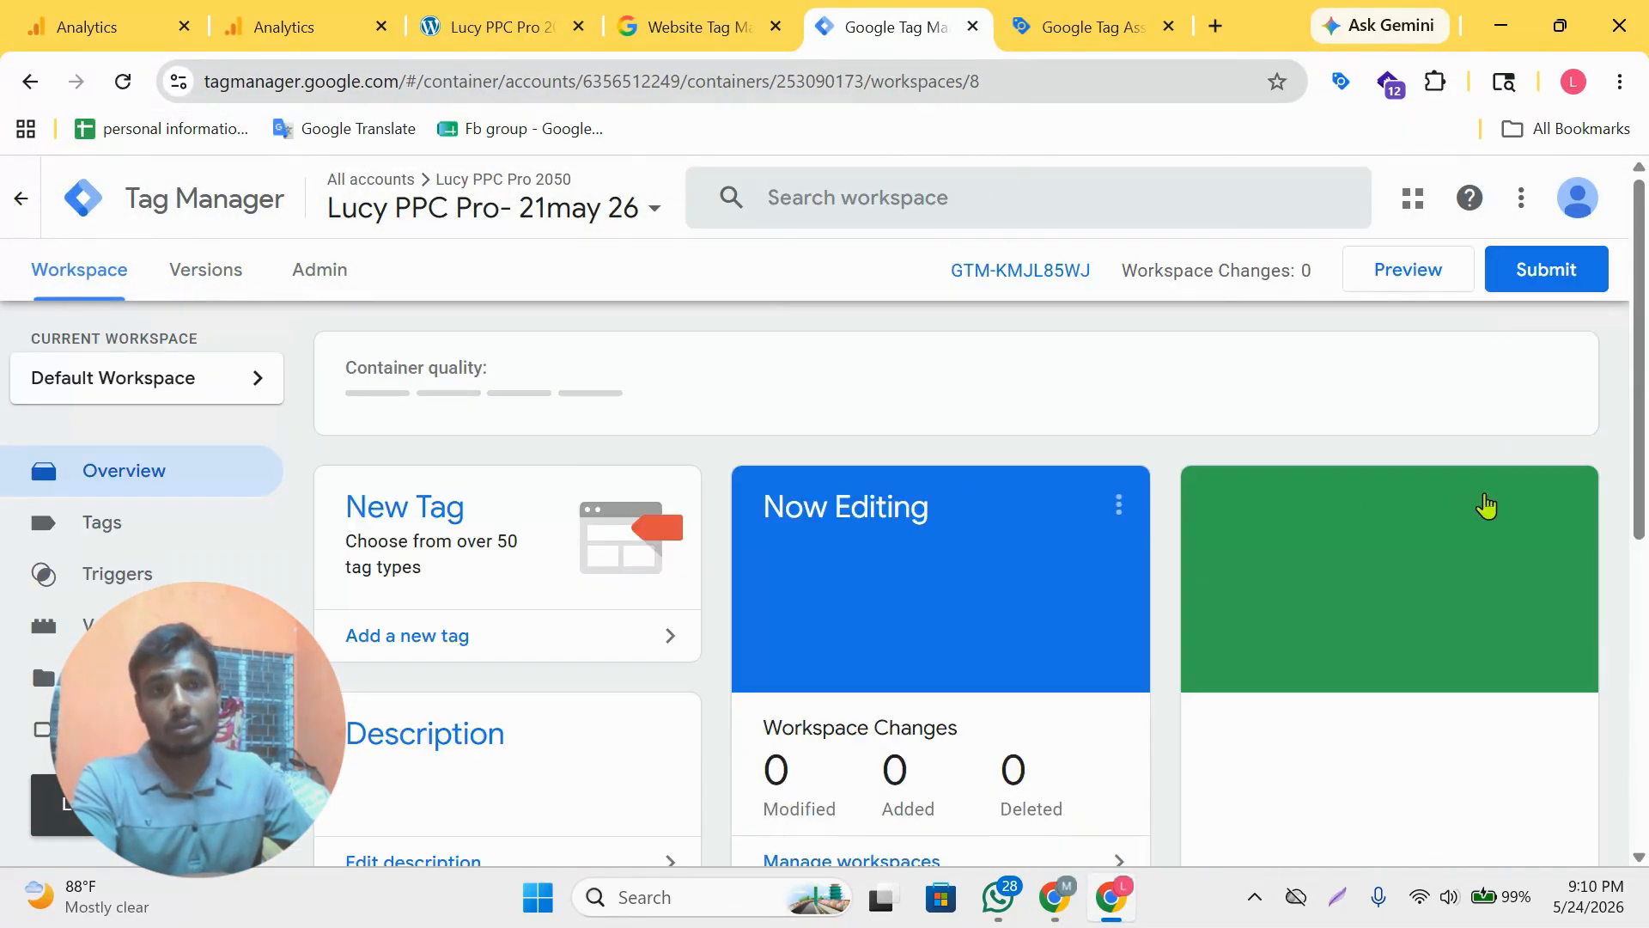
{"action": "left_click", "coordinate": [1413, 284]}
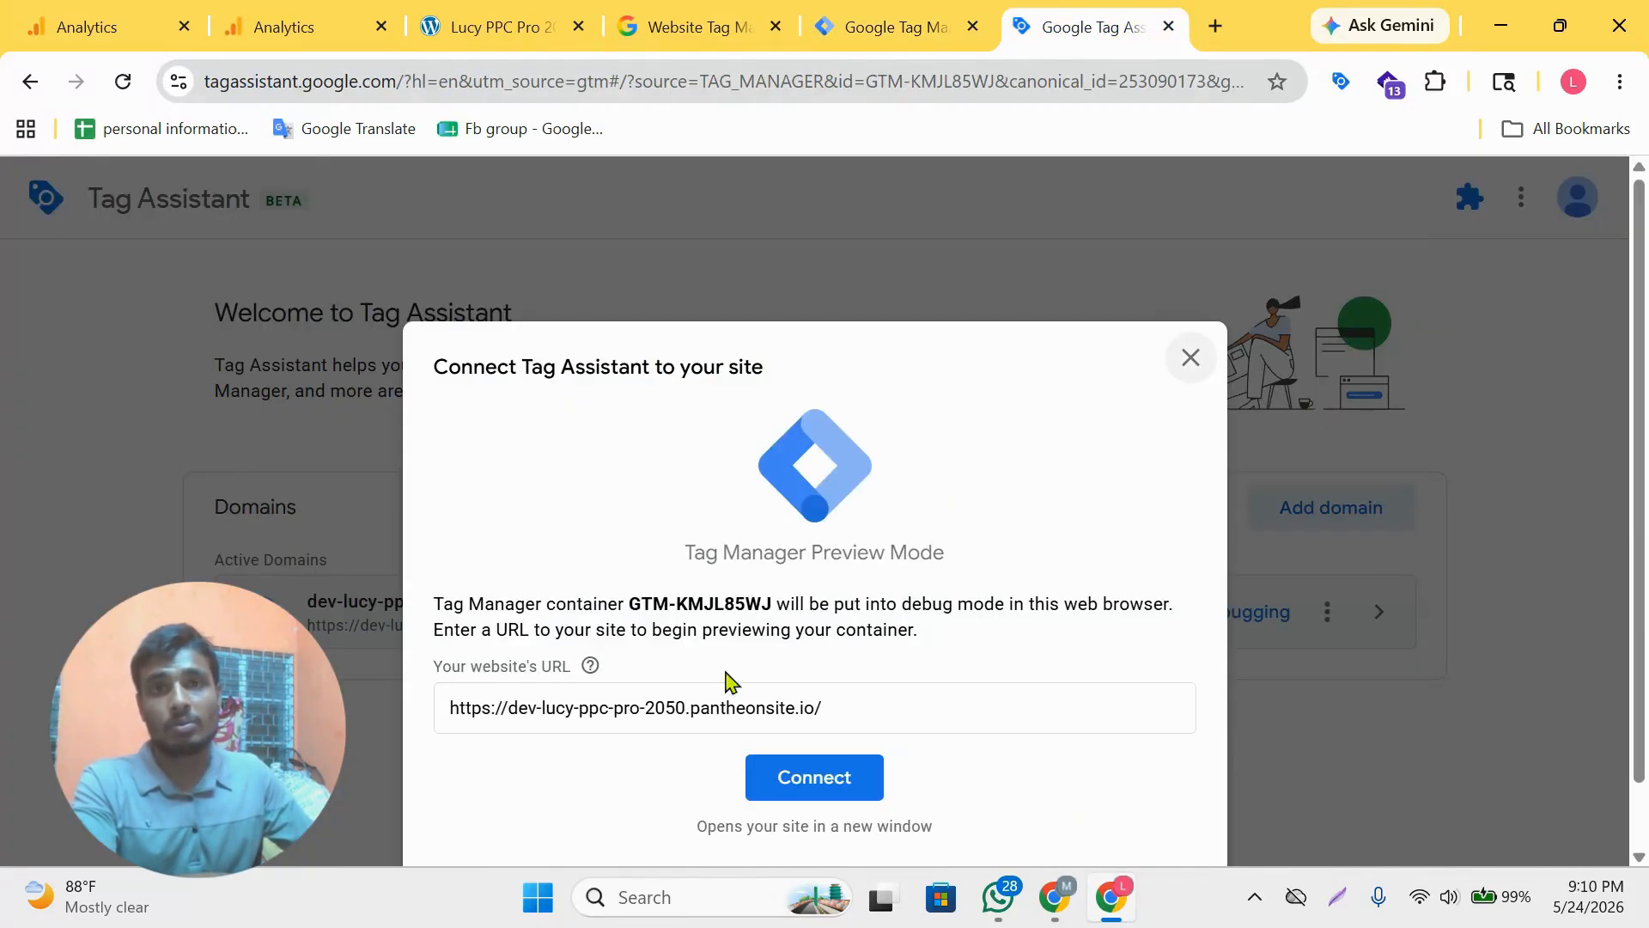
{"action": "left_click", "coordinate": [786, 780]}
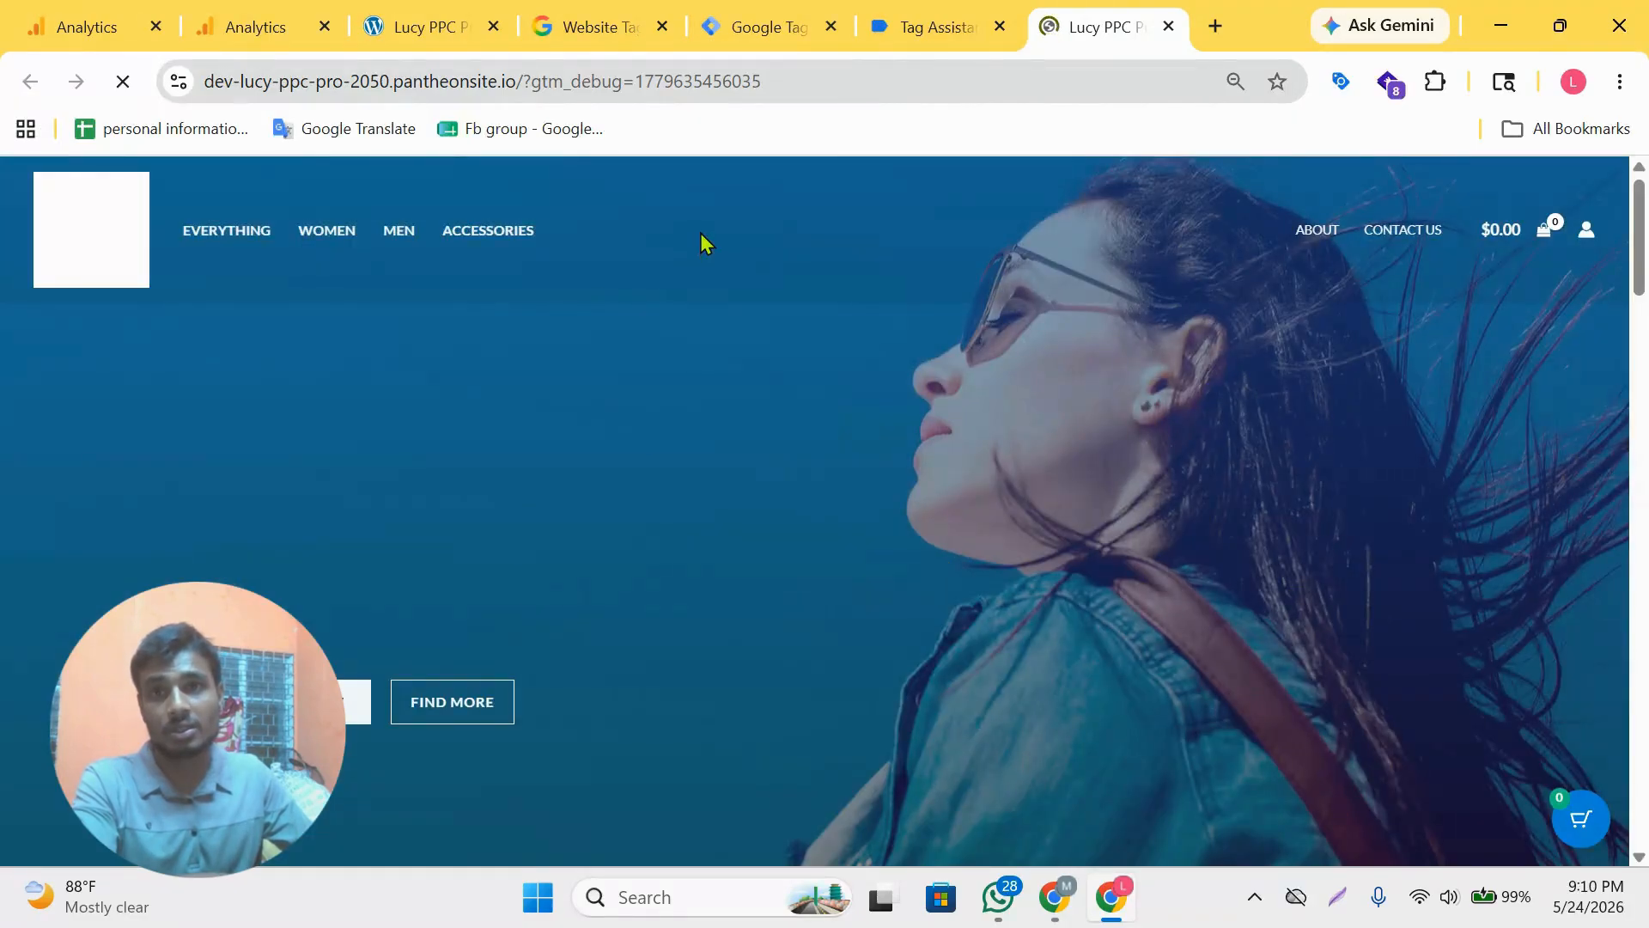
- Add the featured Dark Brown Jeans to the cart from its product page and view the cart
{"action": "scroll", "coordinate": [702, 243], "scroll_direction": "down", "scroll_amount": 15}
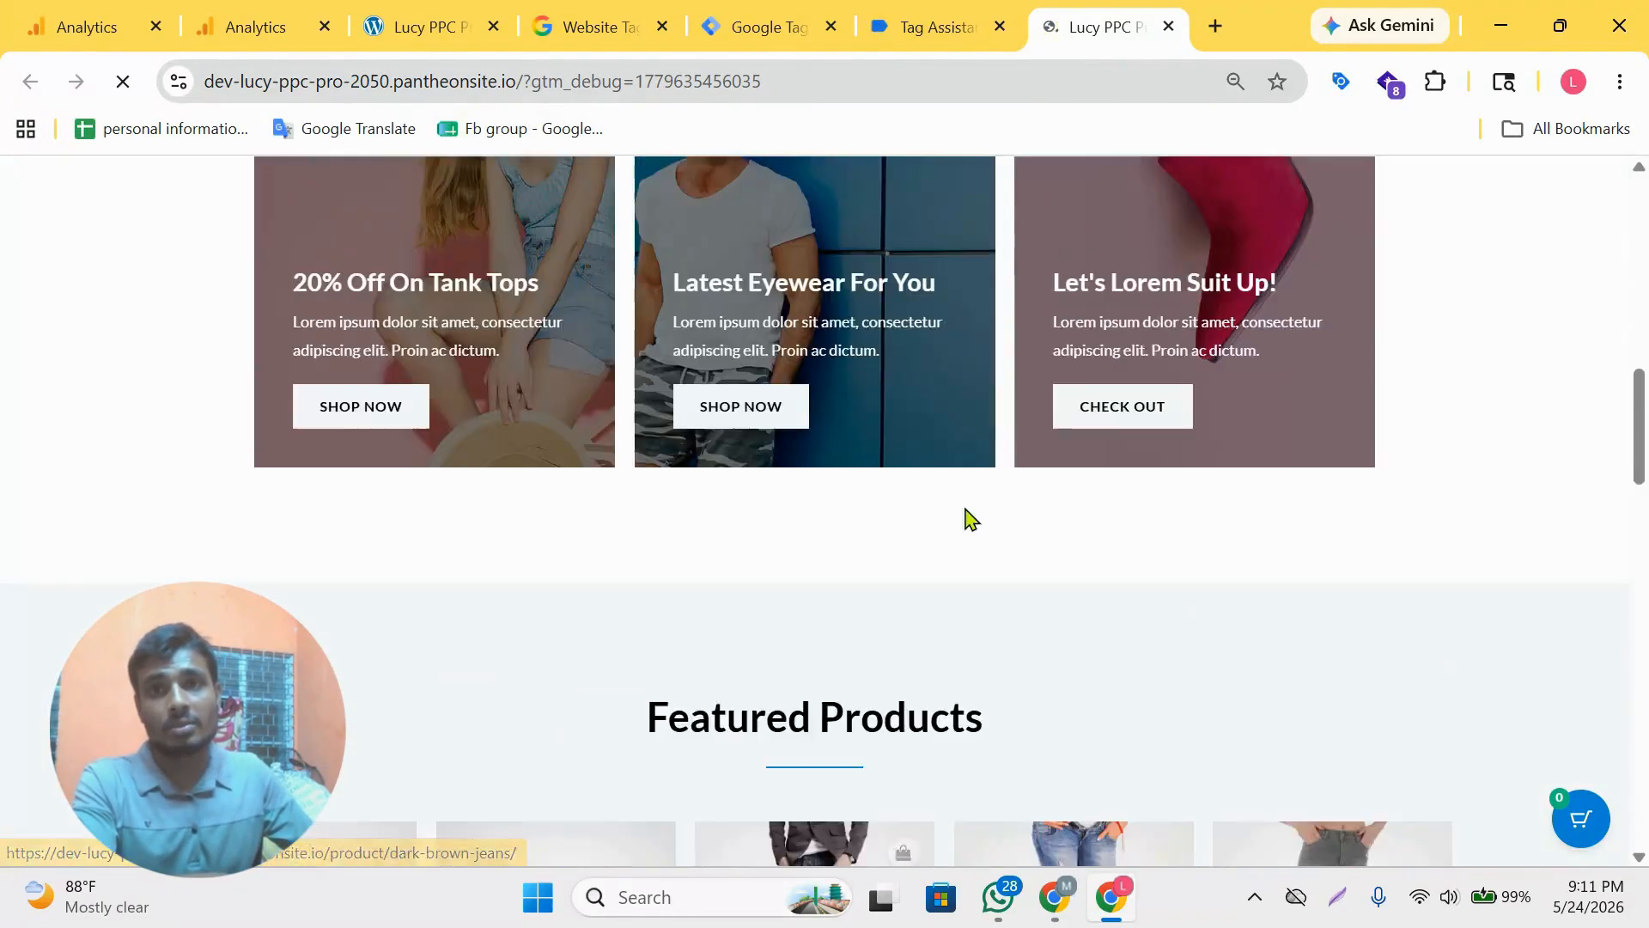
{"action": "scroll", "coordinate": [966, 519], "scroll_direction": "down", "scroll_amount": 10}
{"action": "scroll", "coordinate": [858, 328], "scroll_direction": "up", "scroll_amount": 6}
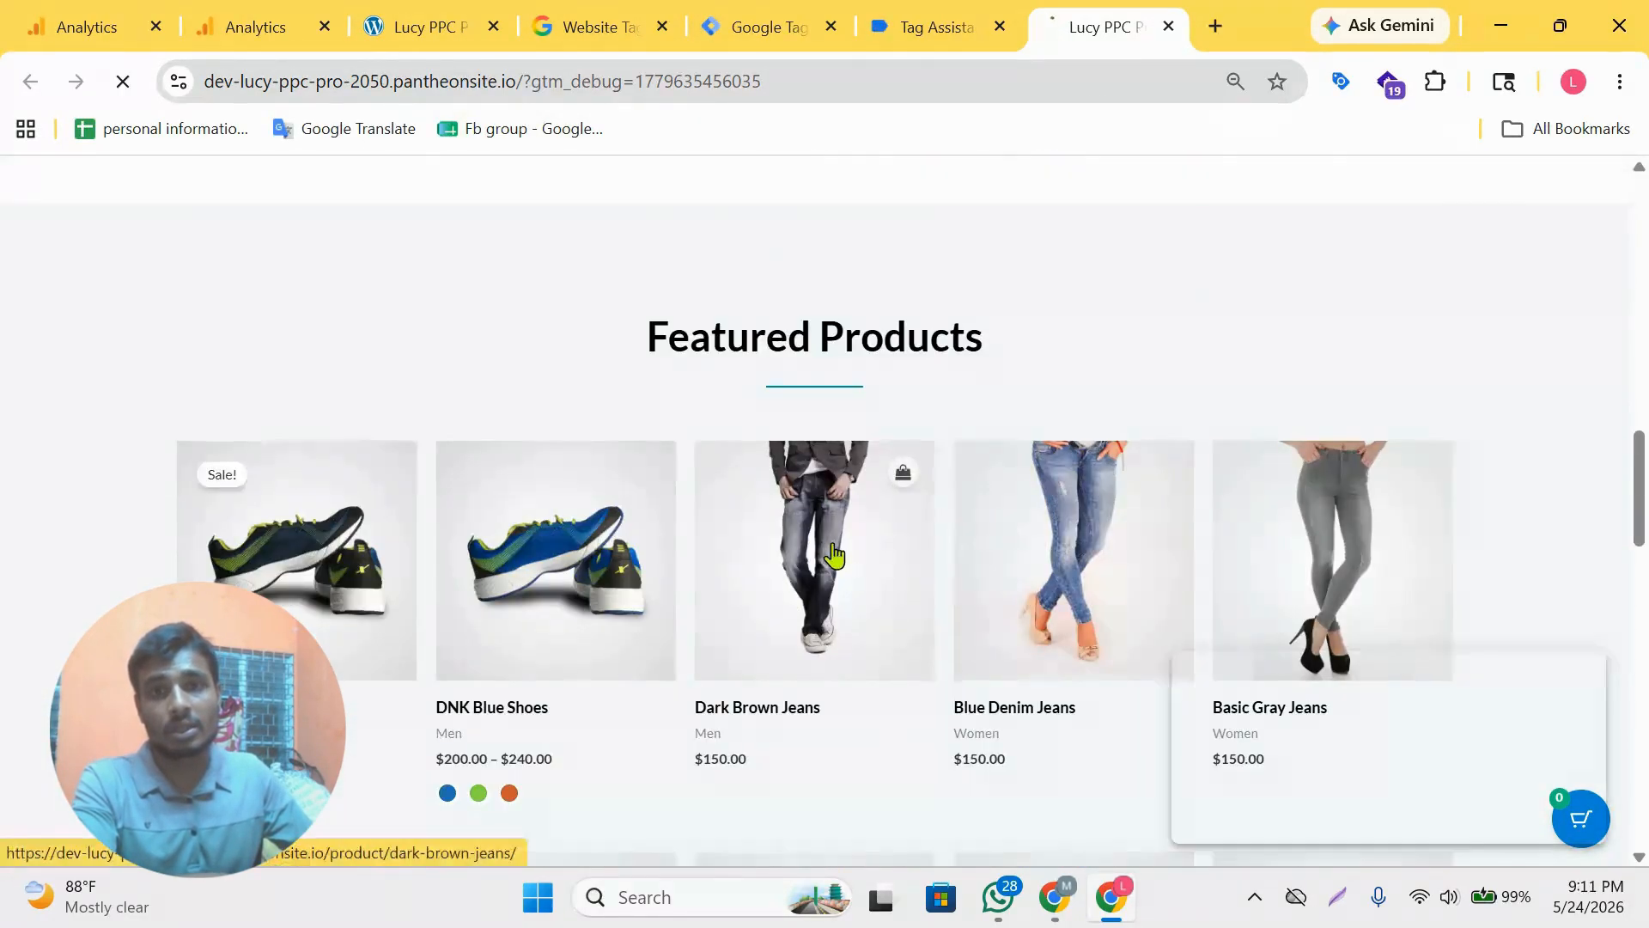
{"action": "left_click", "coordinate": [833, 554]}
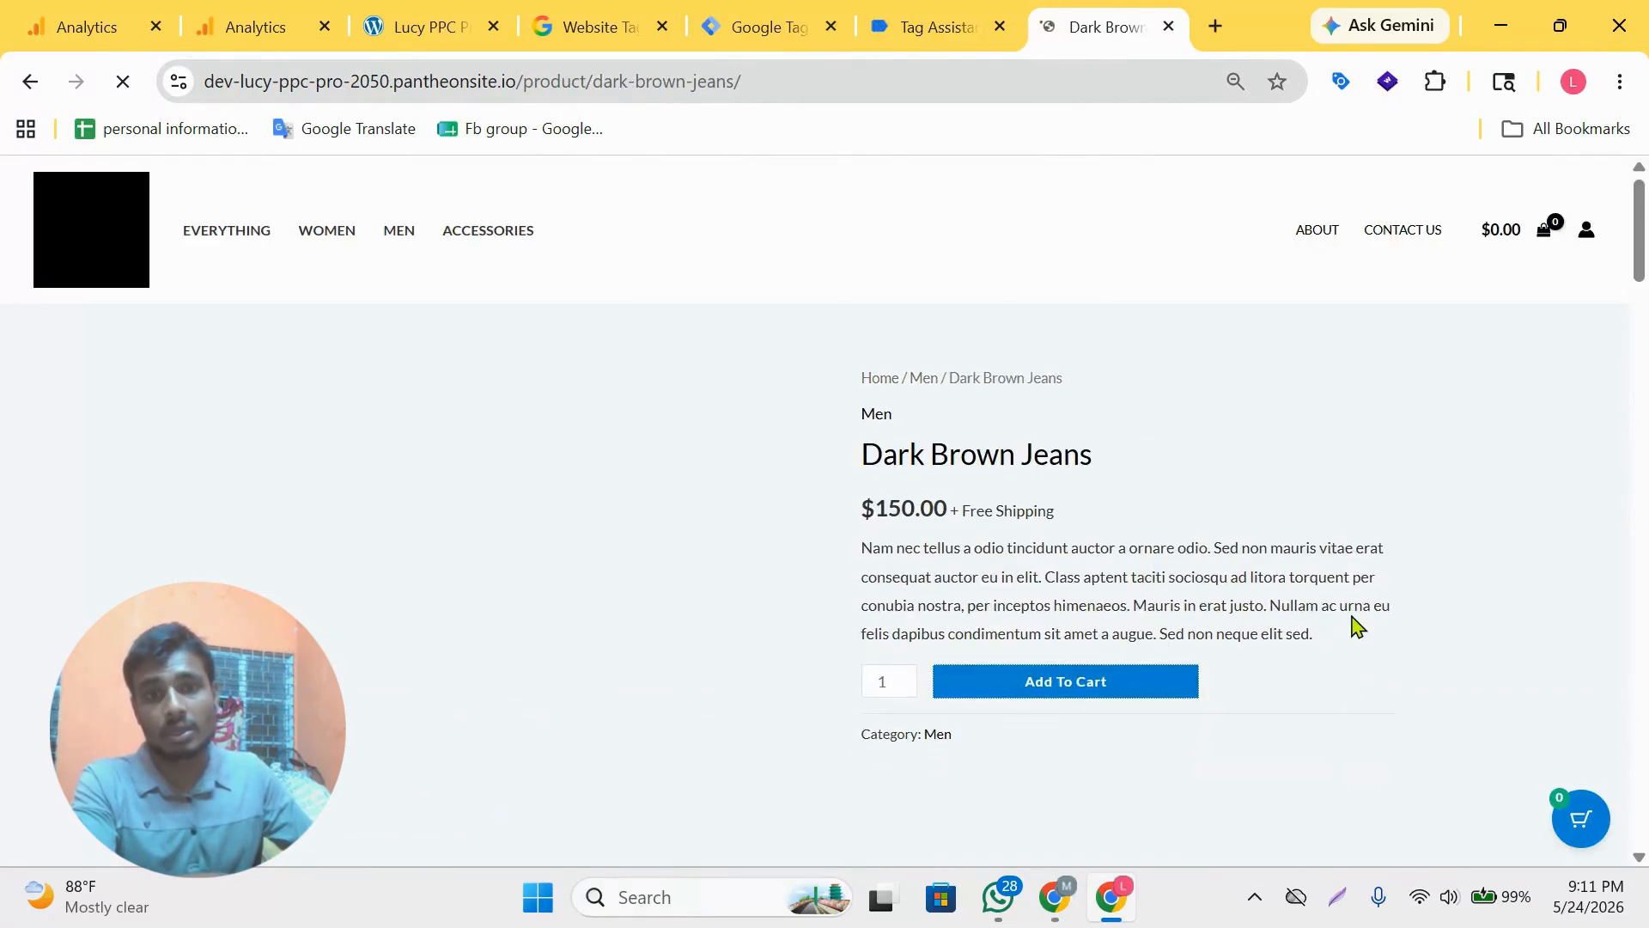
{"action": "scroll", "coordinate": [925, 550], "scroll_direction": "down", "scroll_amount": 5}
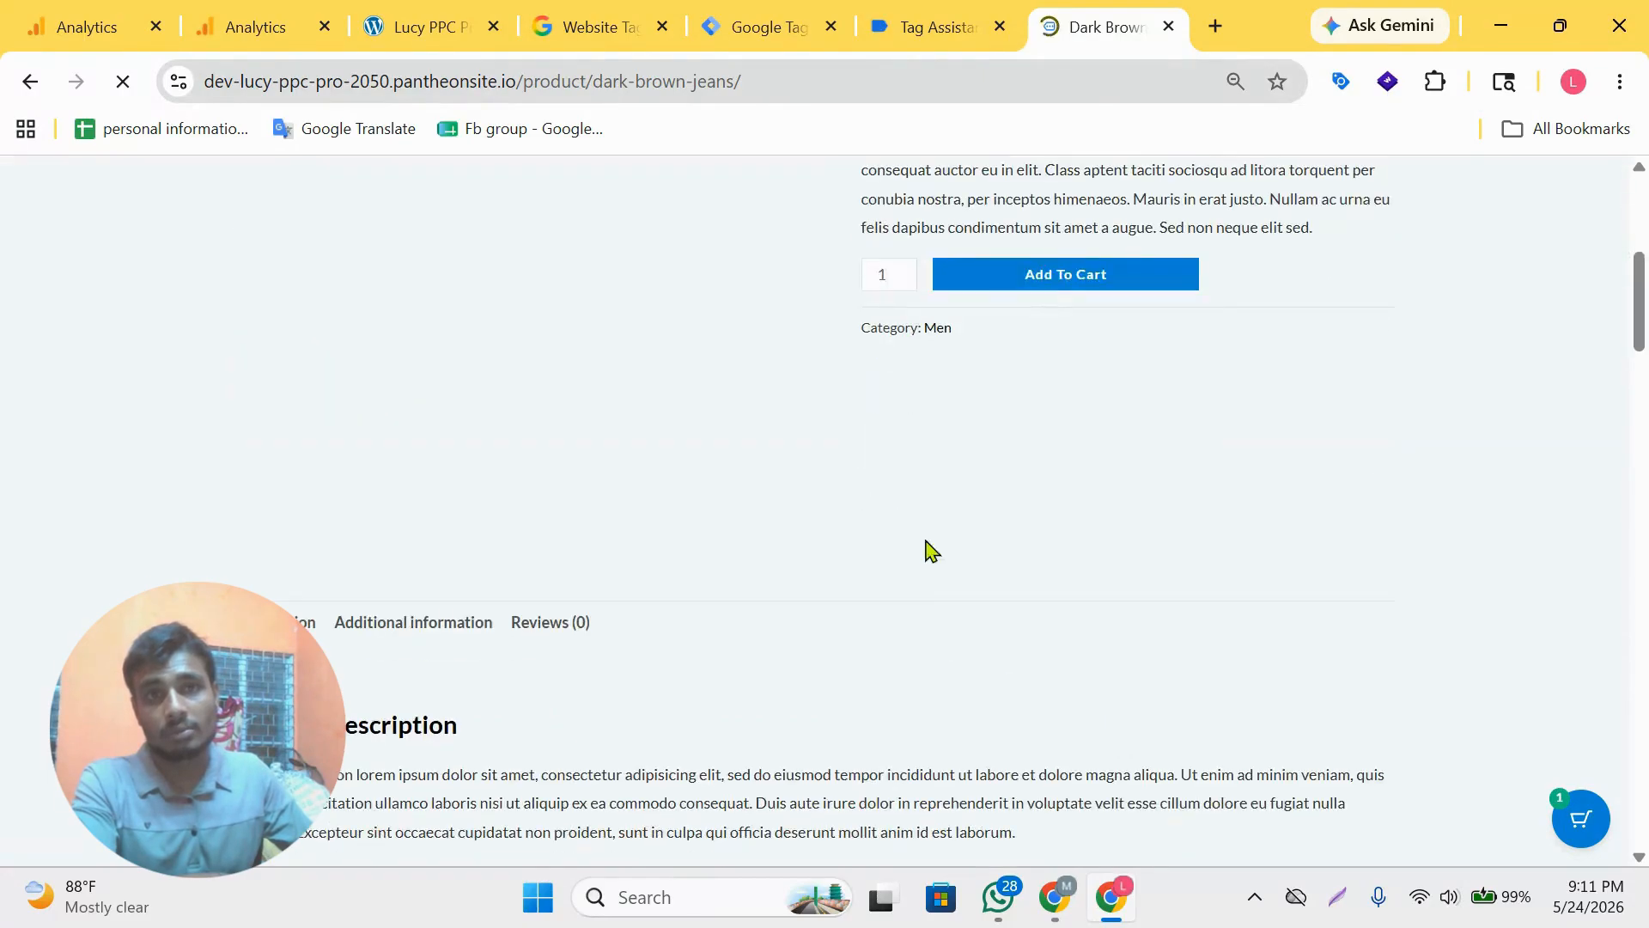
{"action": "left_click", "coordinate": [1042, 288]}
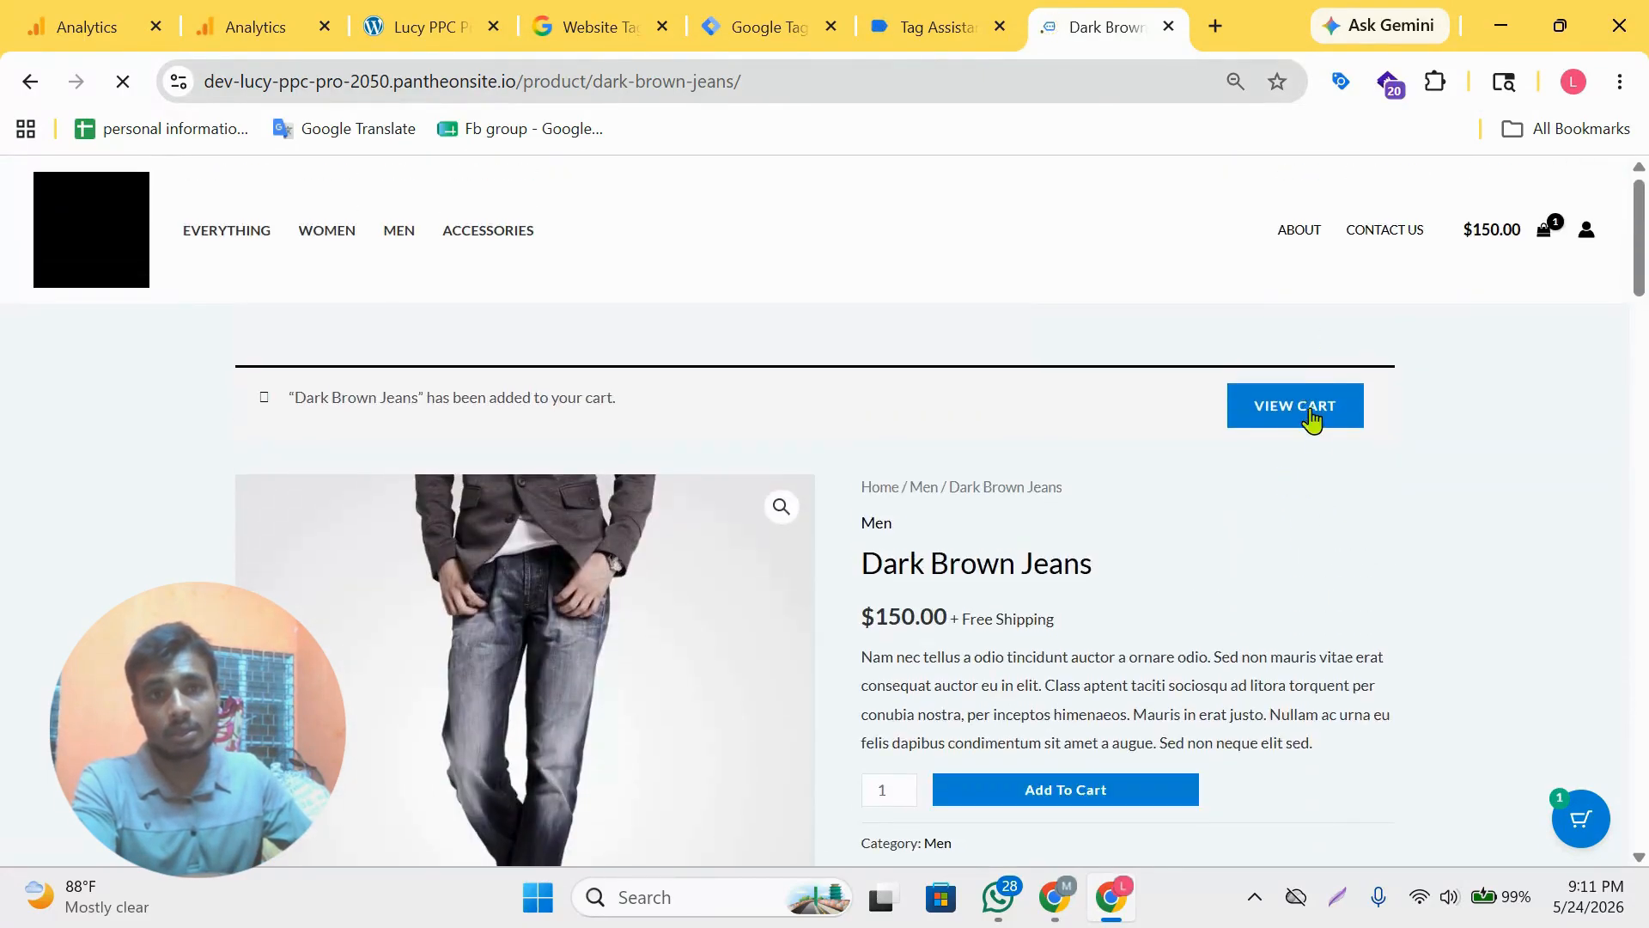
{"action": "left_click", "coordinate": [1321, 417]}
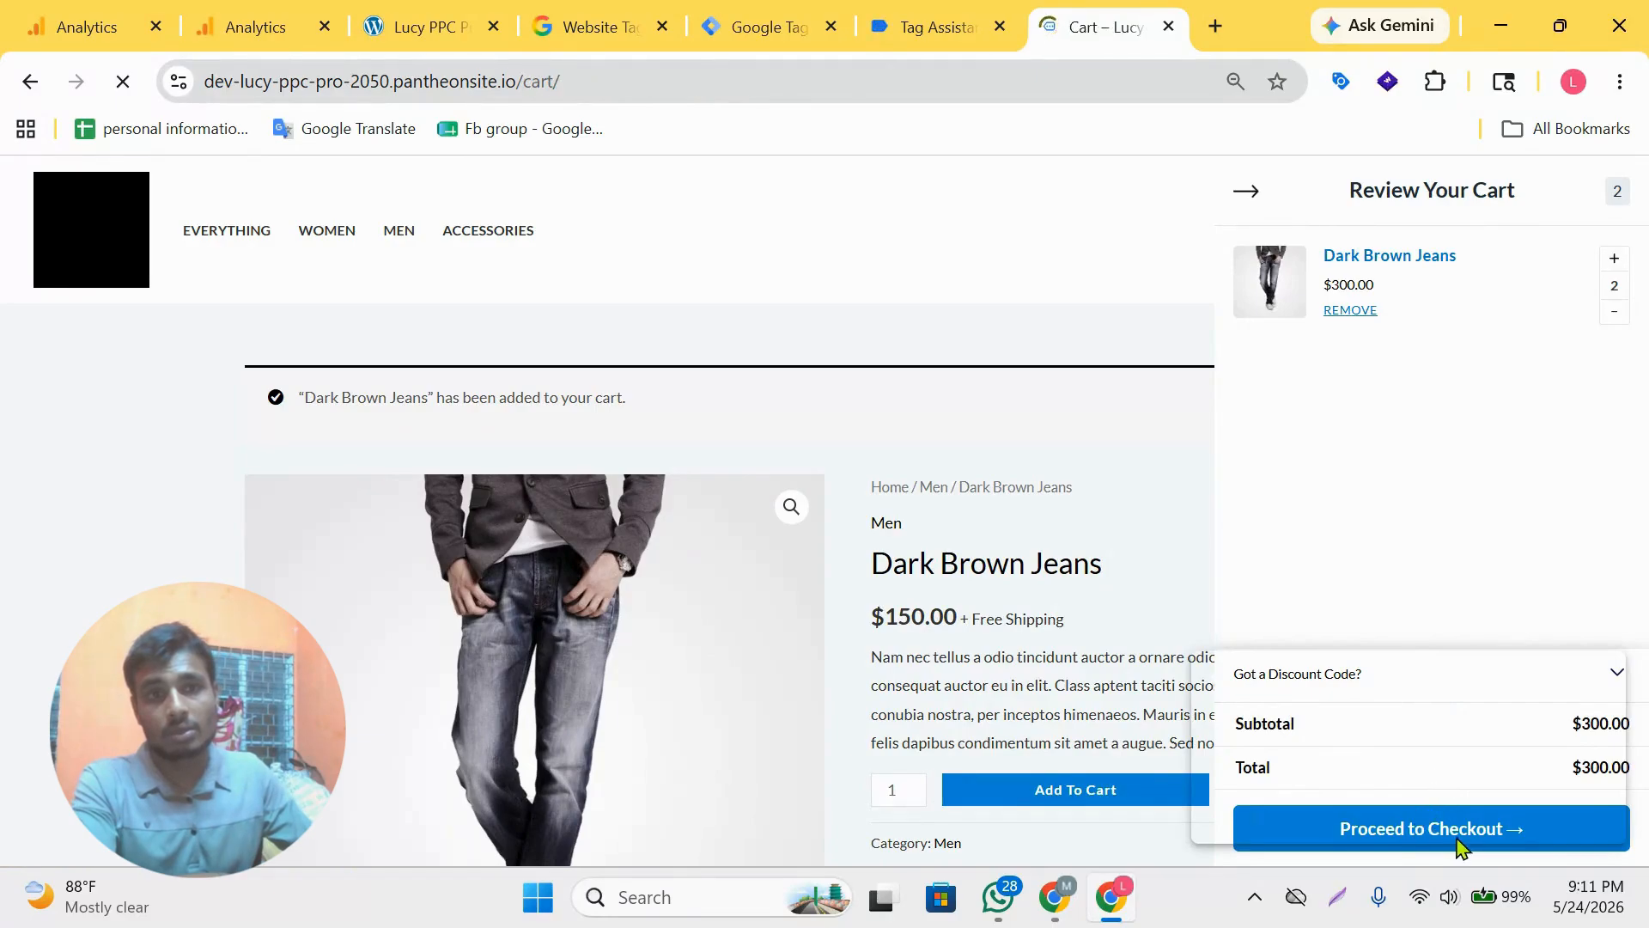
- Proceed from the cart to checkout and try to place the order with the prefilled billing details
{"action": "scroll", "coordinate": [1108, 693], "scroll_direction": "down", "scroll_amount": 6}
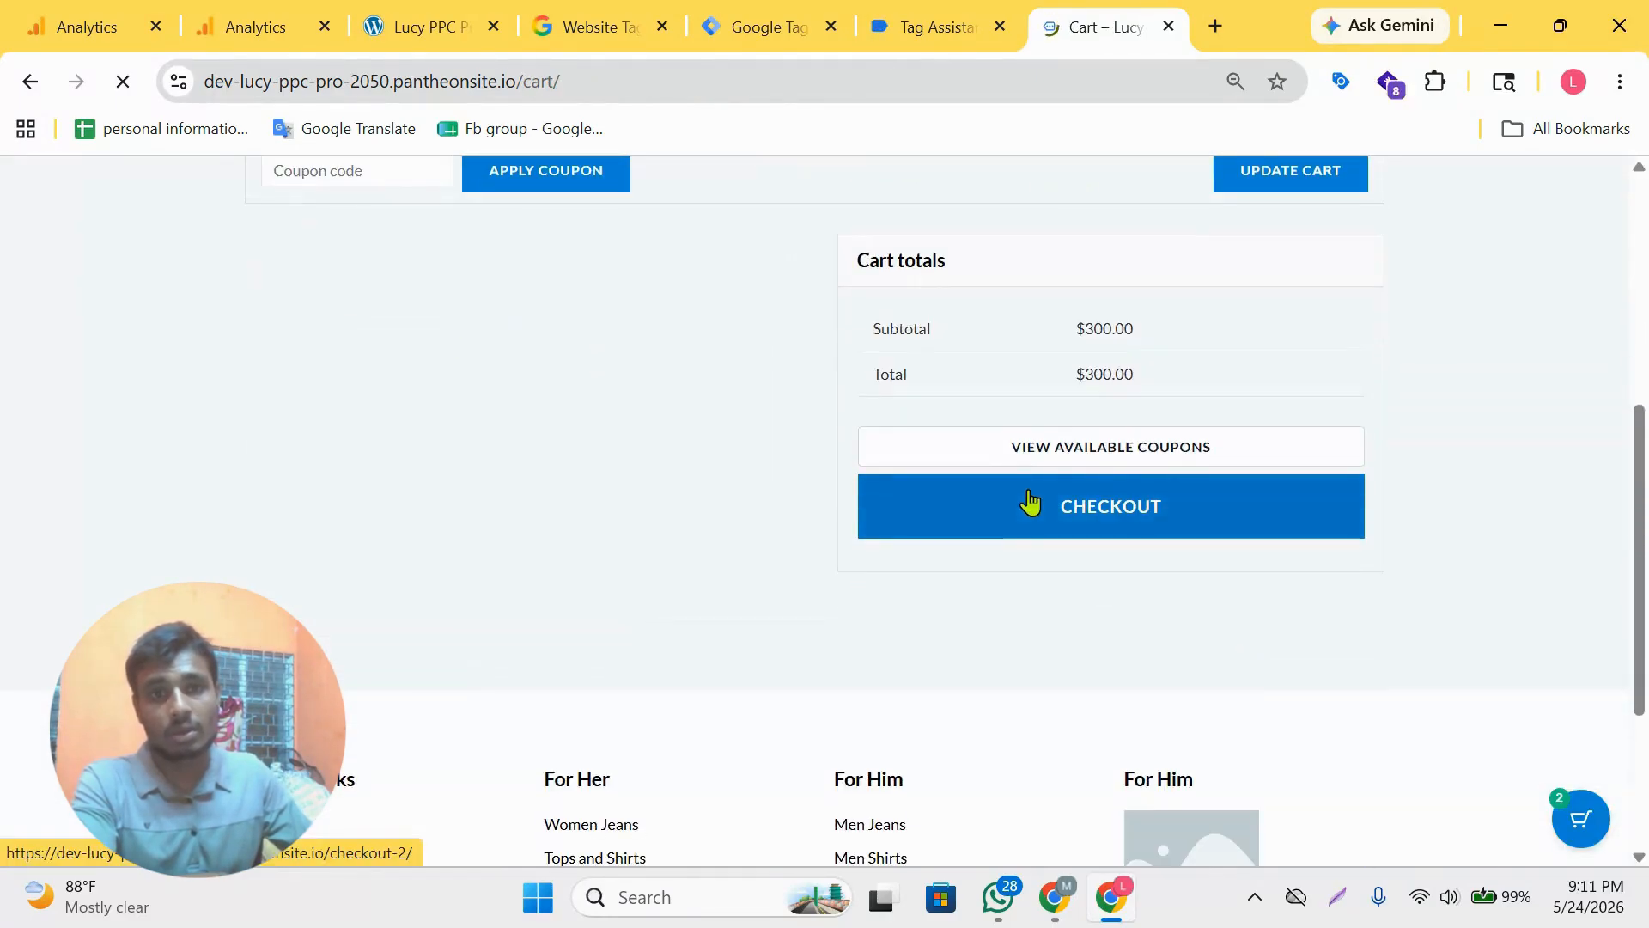
{"action": "left_click", "coordinate": [1025, 506]}
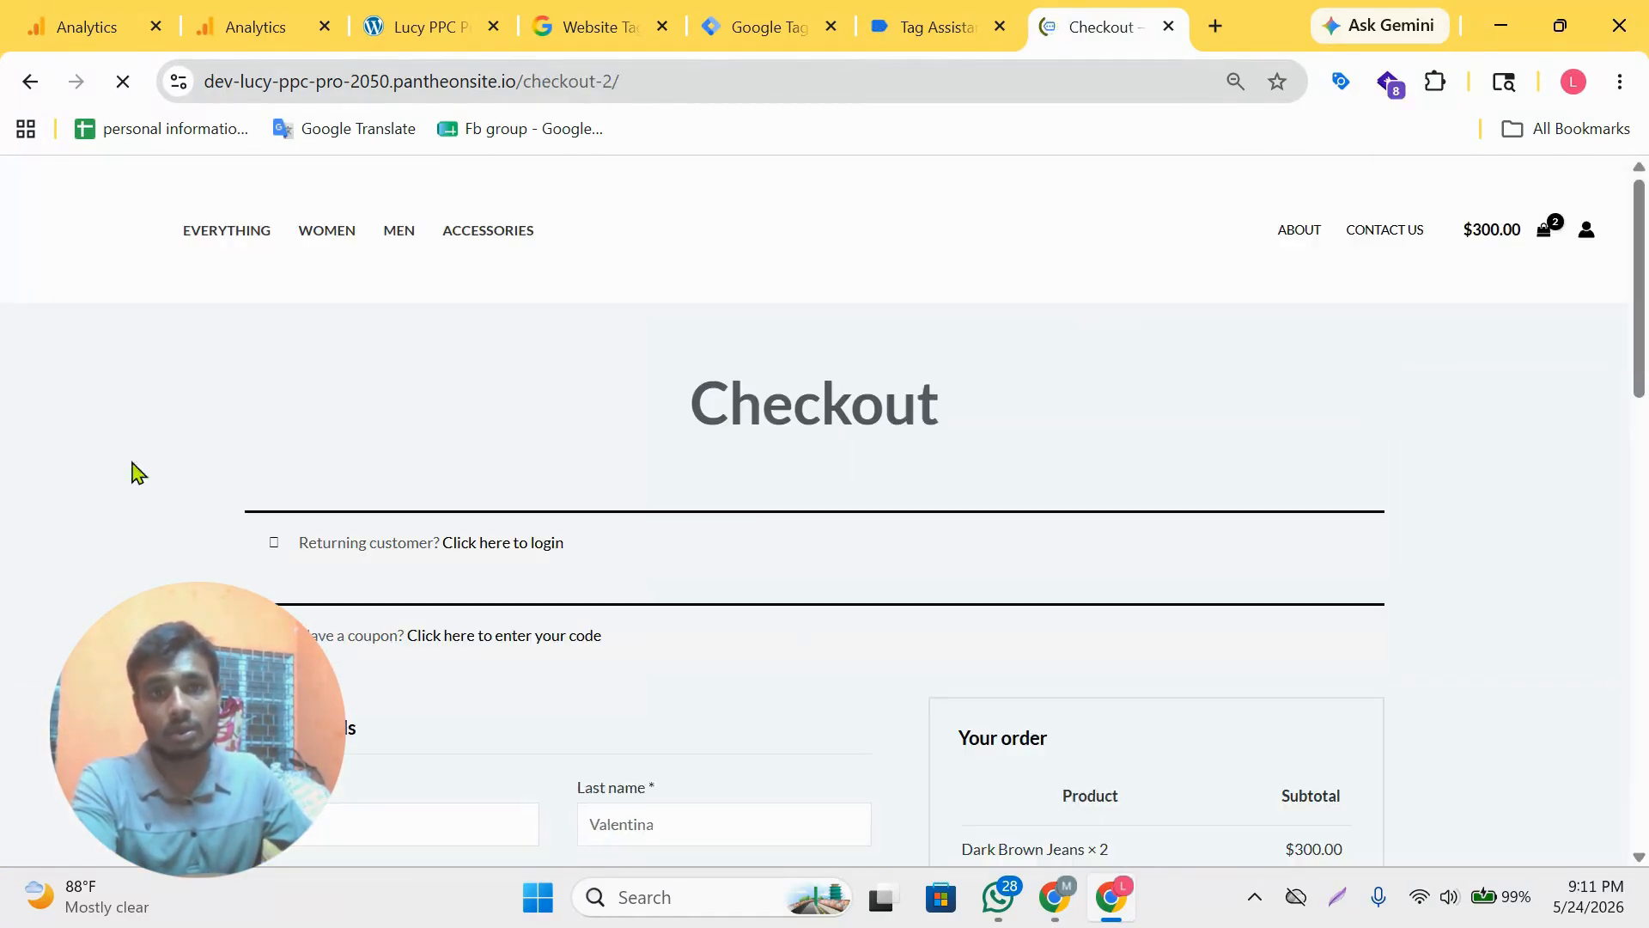
{"action": "scroll", "coordinate": [880, 666], "scroll_direction": "down", "scroll_amount": 10}
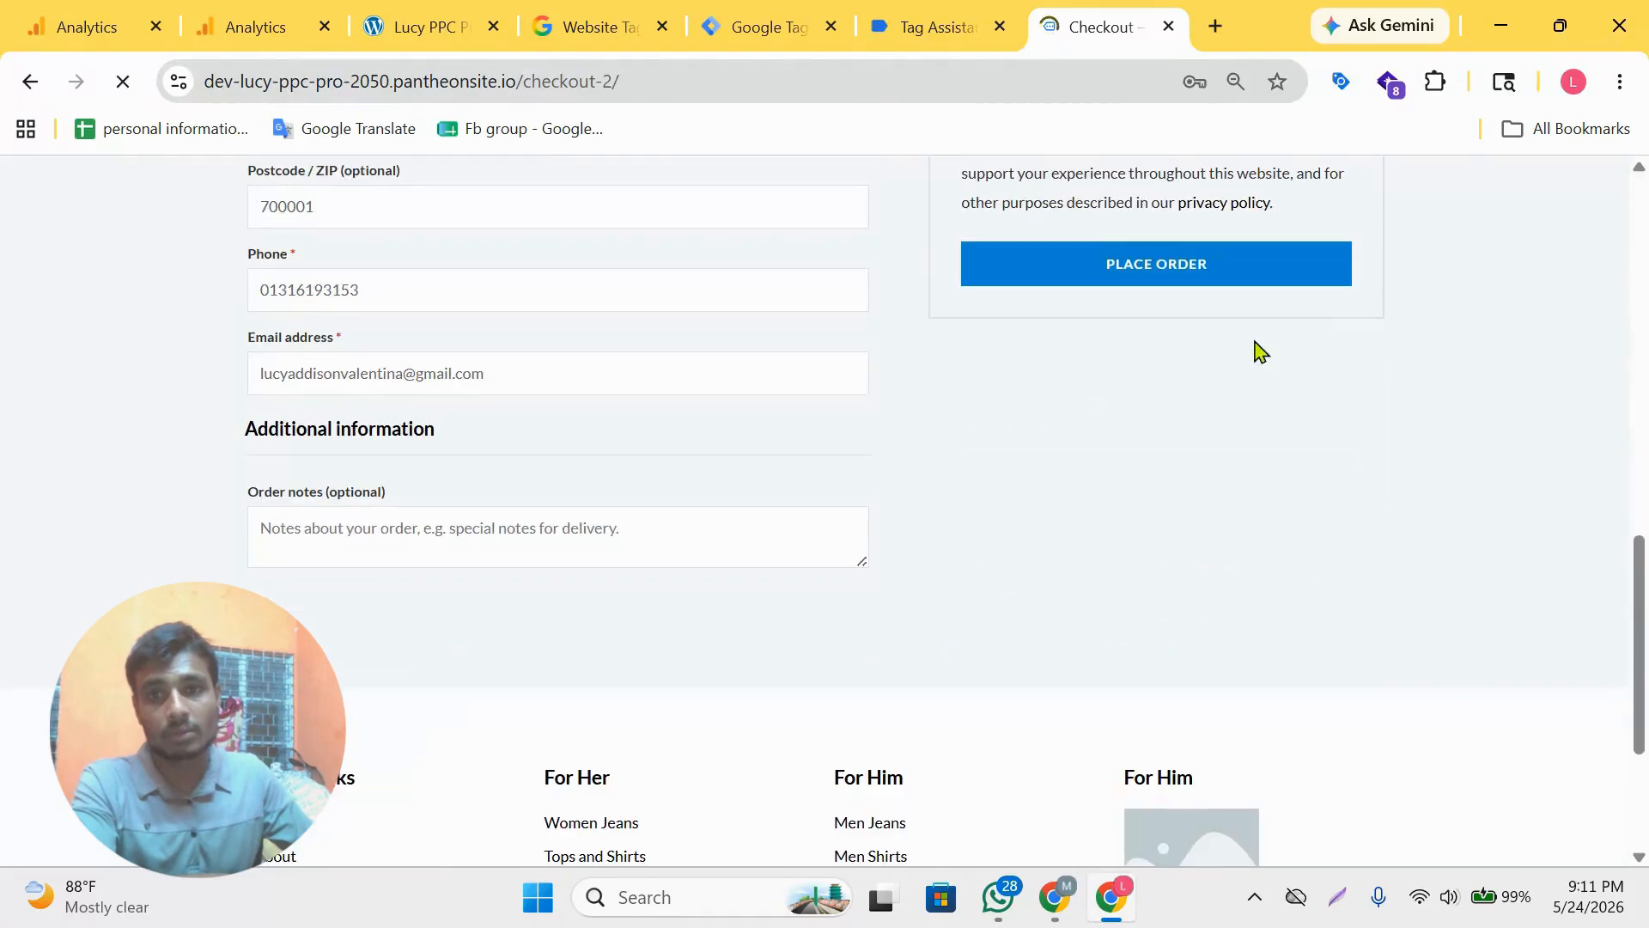
{"action": "left_click", "coordinate": [1130, 275]}
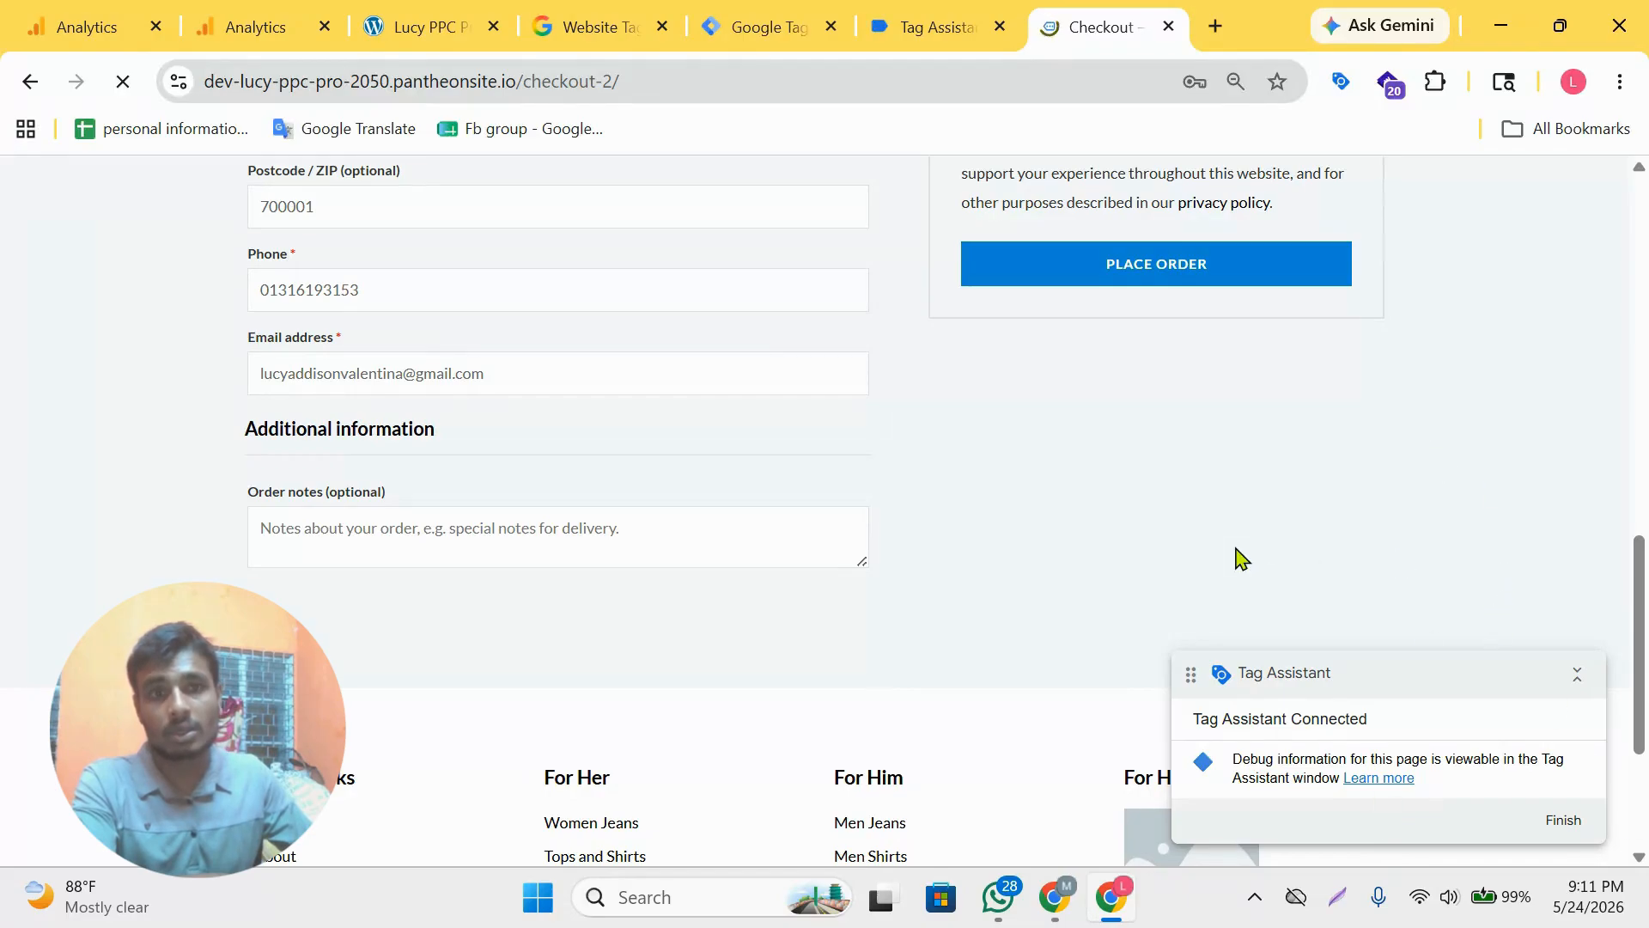
- Switch to Analytics, close the web stream details, open DebugView for PPC Master 2050 and examine its event timeline
{"action": "left_click", "coordinate": [215, 22]}
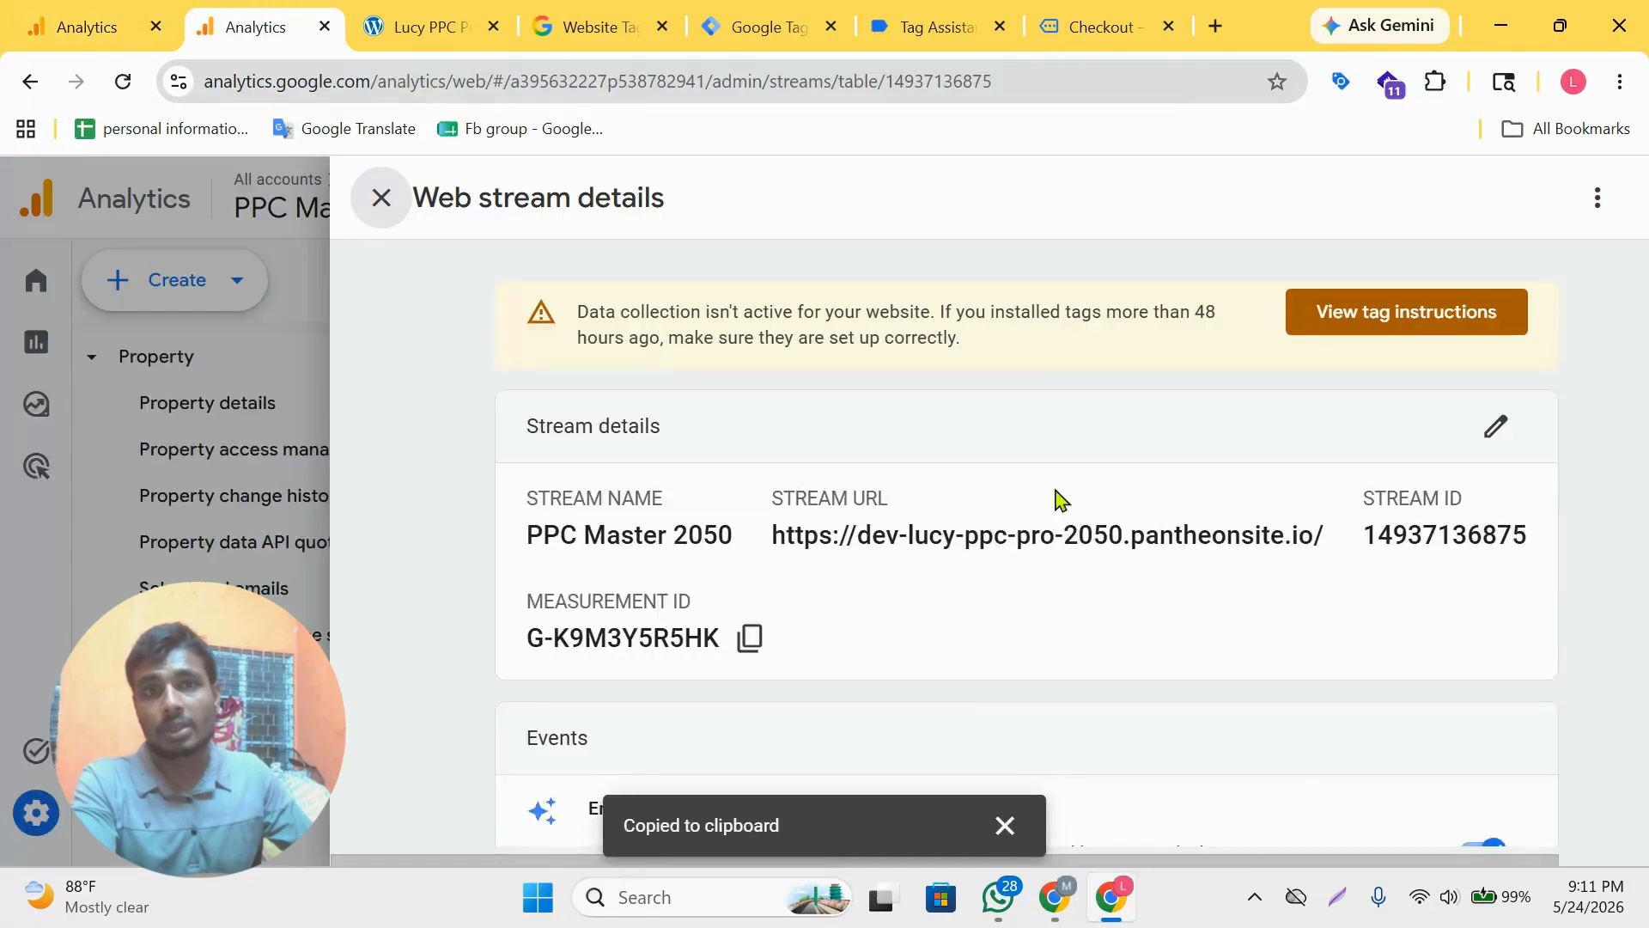
{"action": "left_click", "coordinate": [379, 201]}
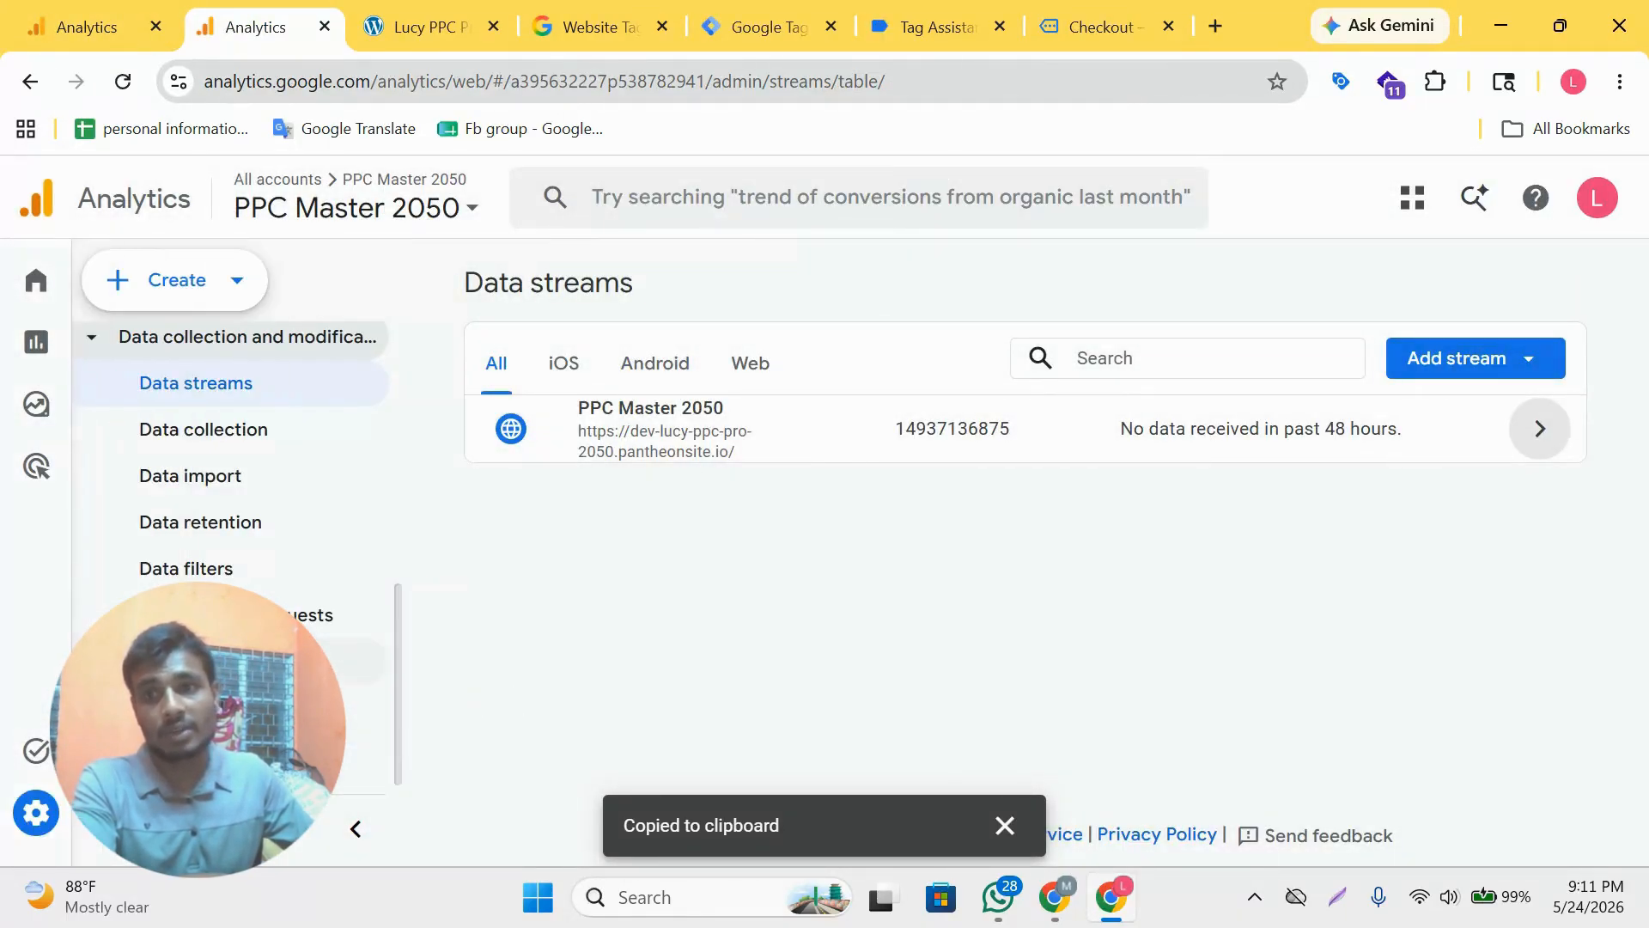
{"action": "left_click", "coordinate": [56, 831]}
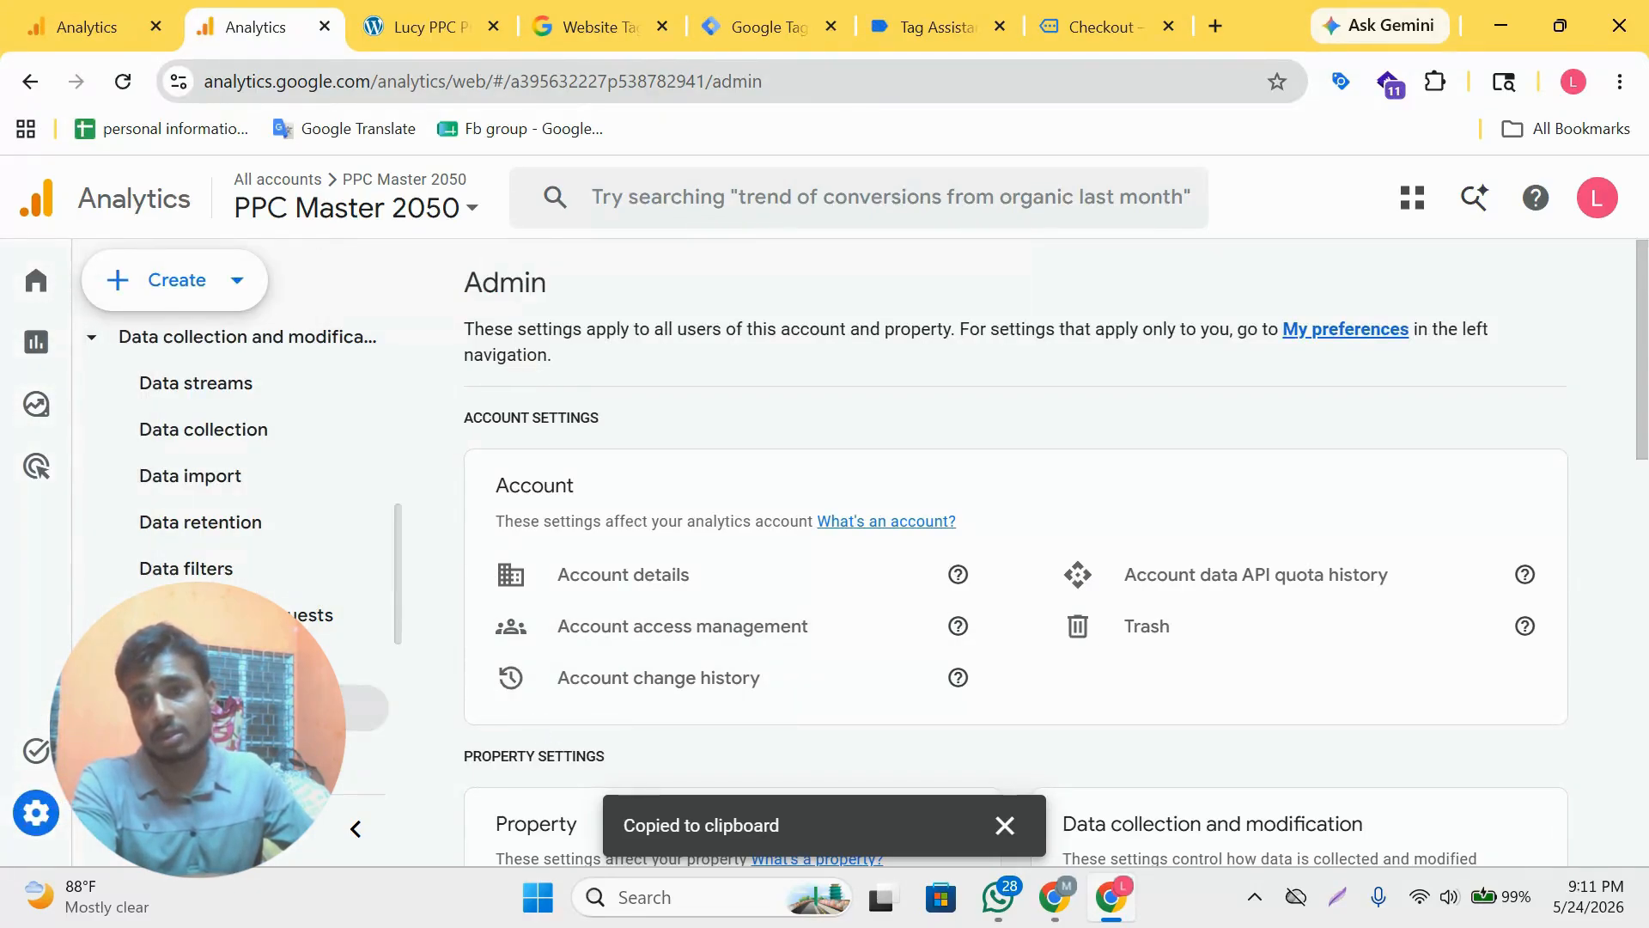
{"action": "scroll", "coordinate": [240, 550], "scroll_direction": "down", "scroll_amount": 5}
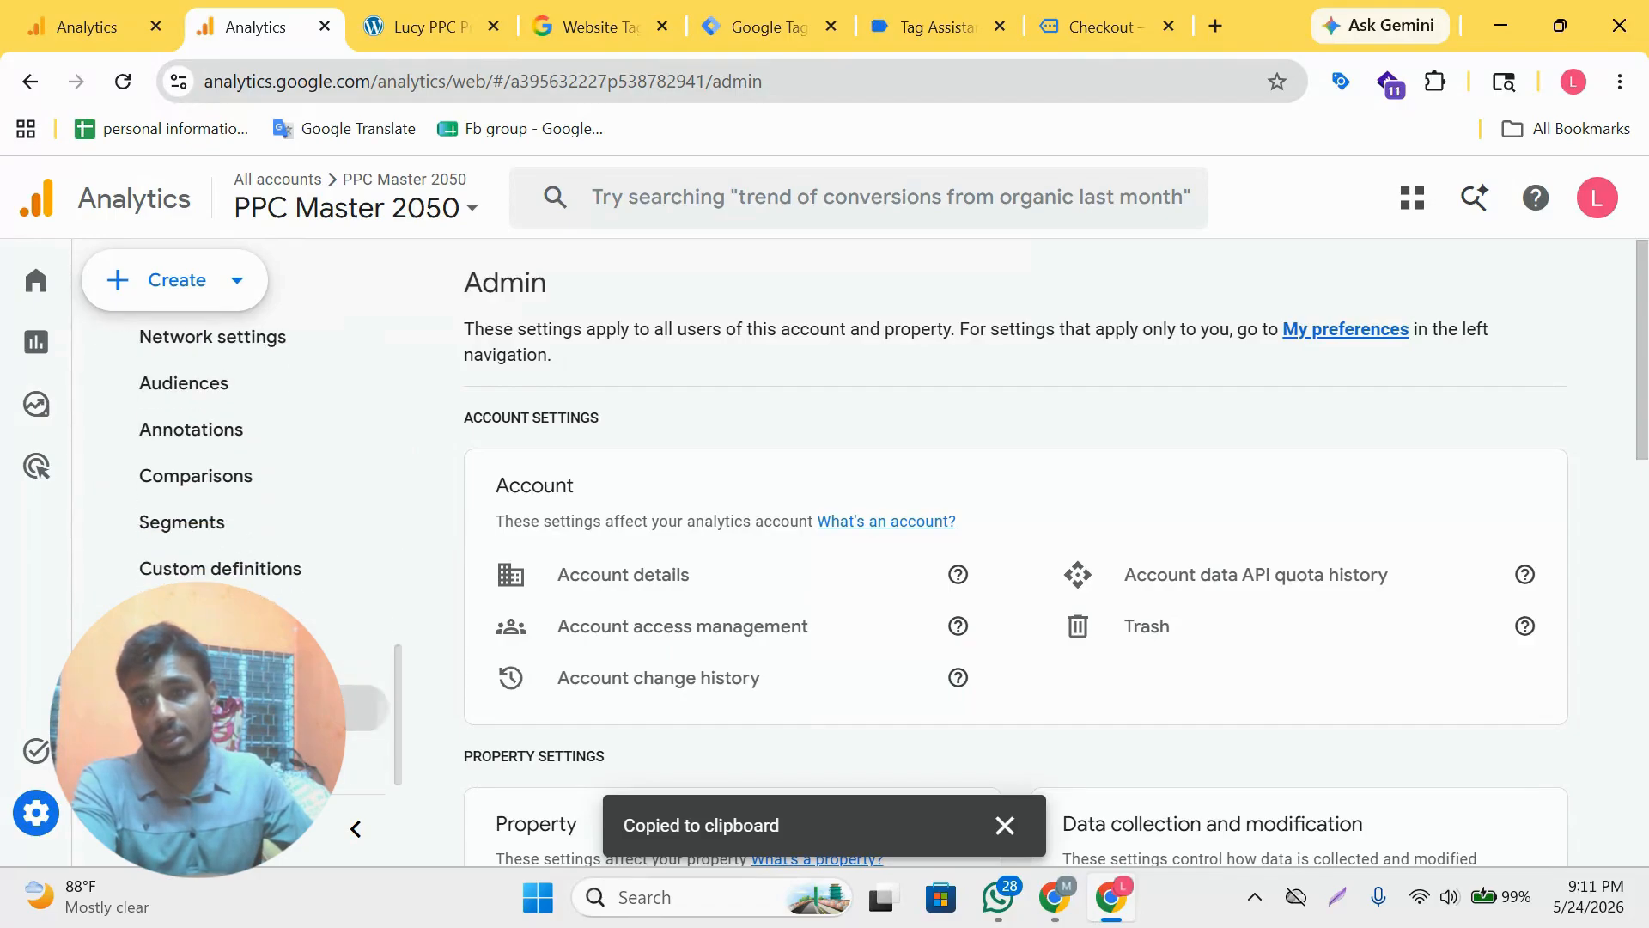
{"action": "left_click", "coordinate": [387, 711]}
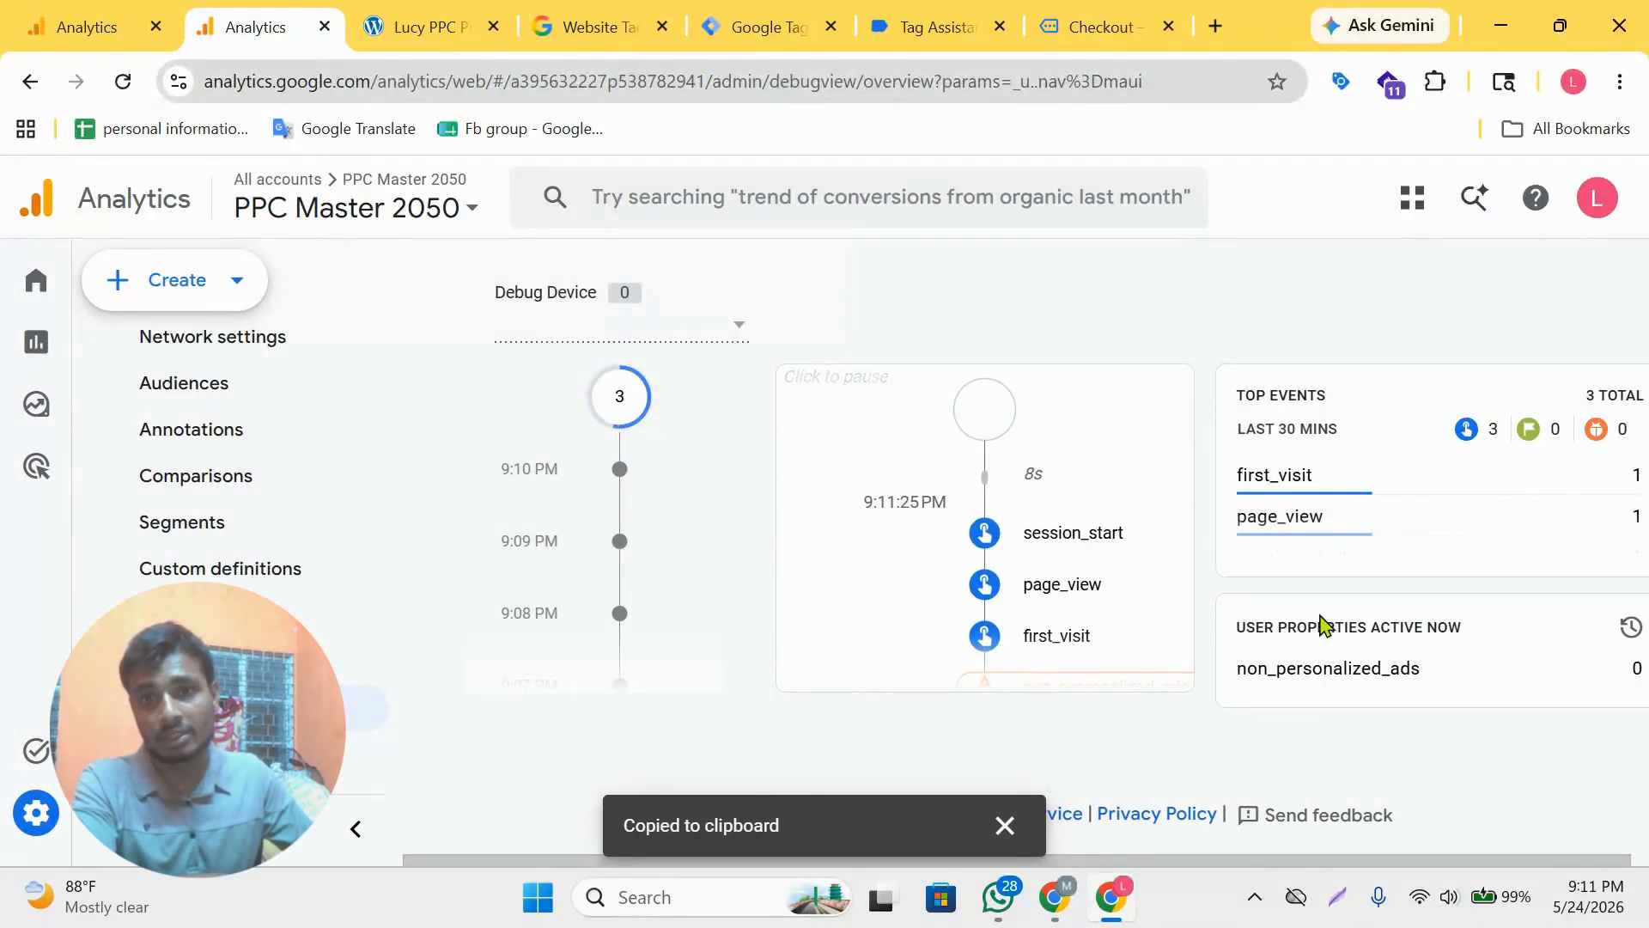
{"action": "scroll", "coordinate": [1094, 630], "scroll_direction": "down", "scroll_amount": 1}
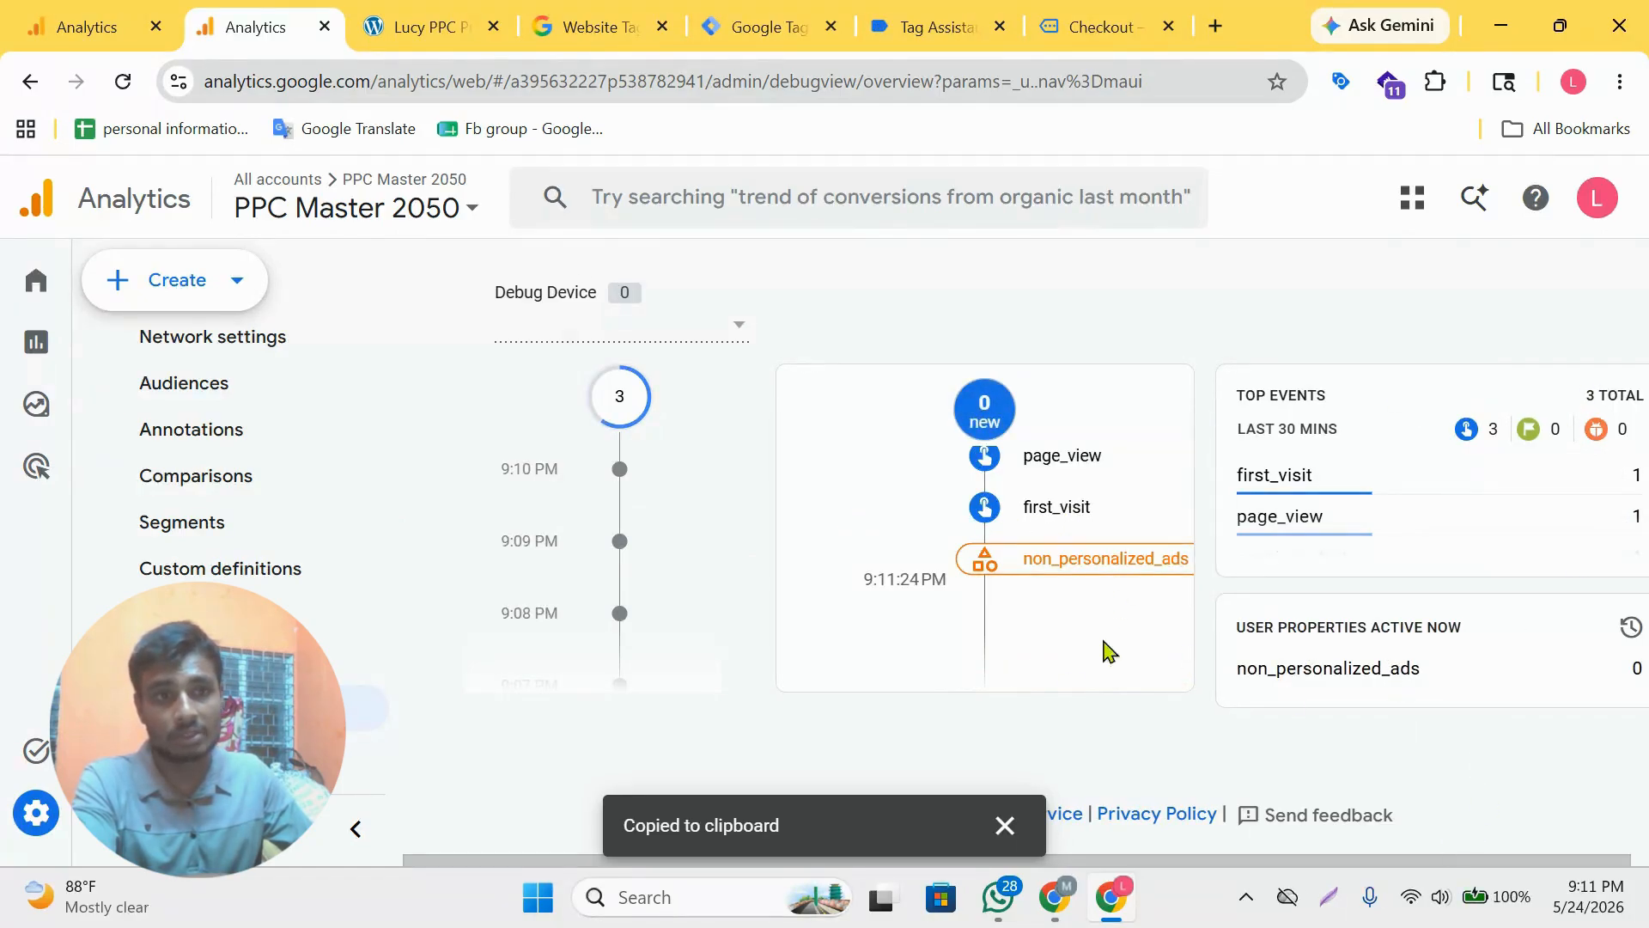
{"action": "scroll", "coordinate": [1051, 577], "scroll_direction": "up", "scroll_amount": 1}
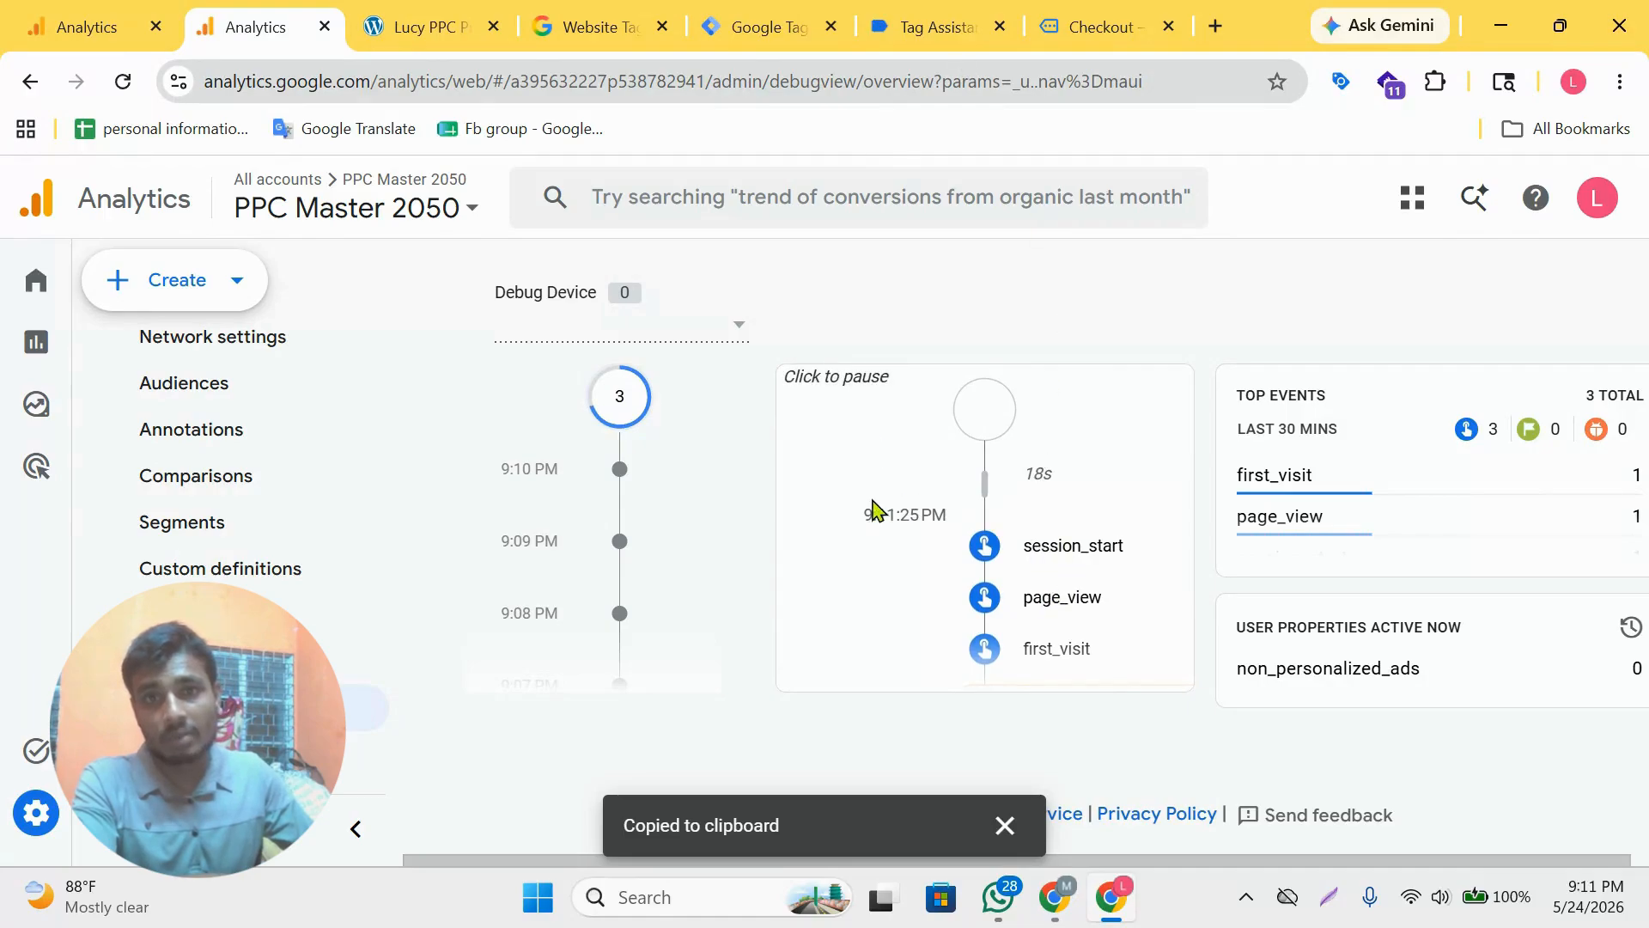
{"action": "scroll", "coordinate": [1086, 487], "scroll_direction": "down", "scroll_amount": 2}
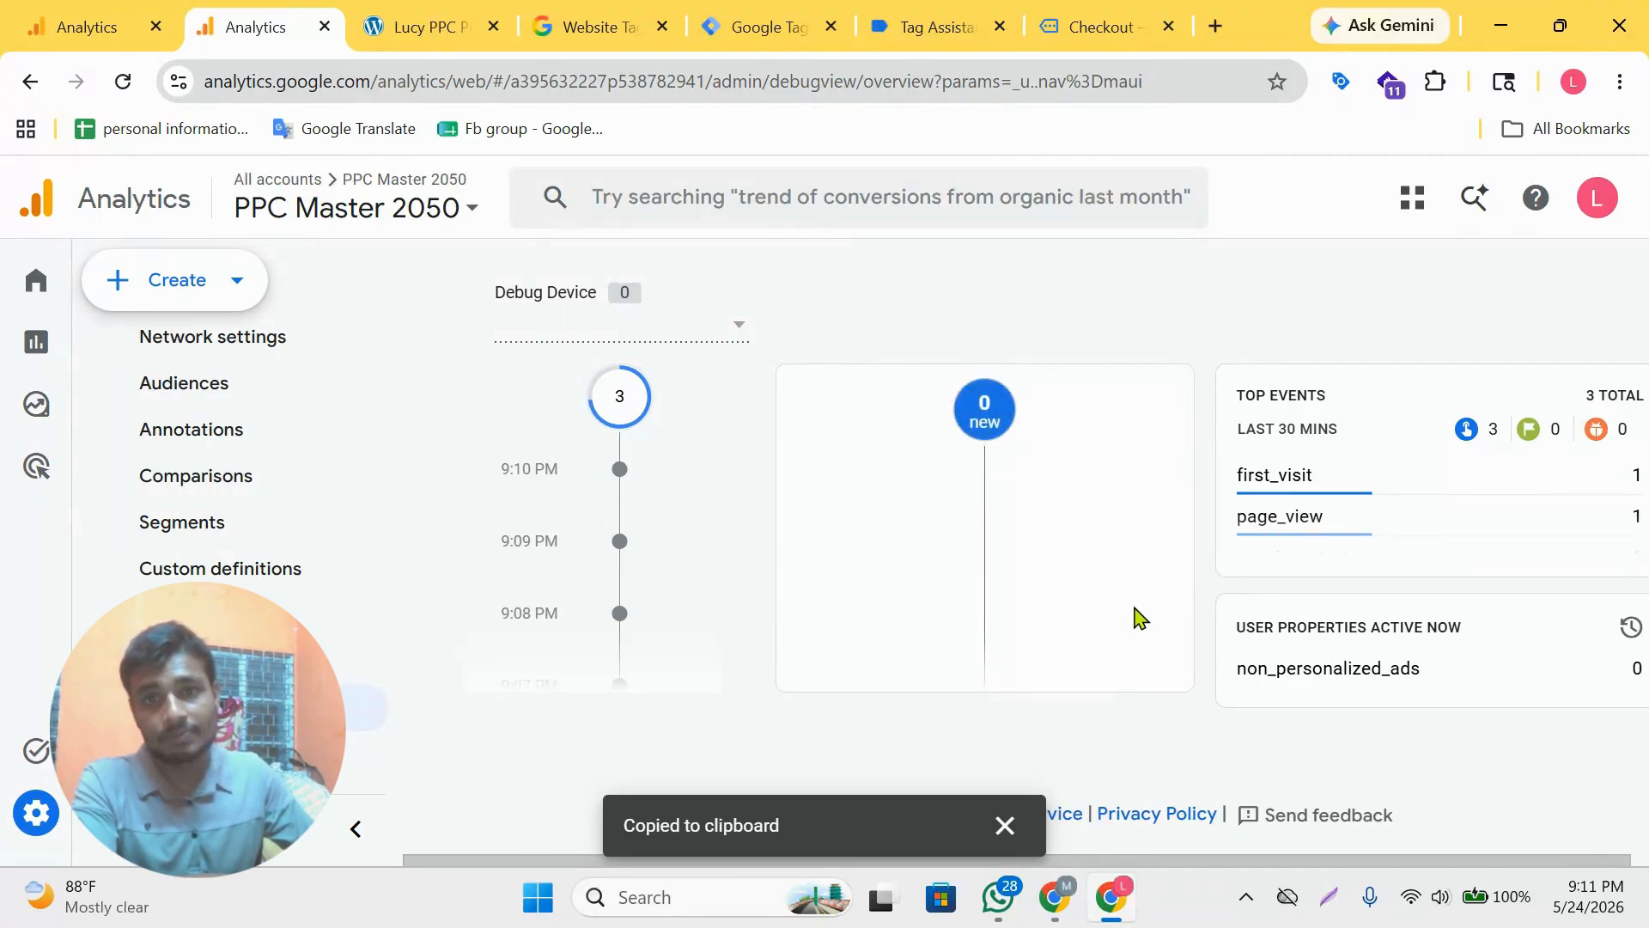
{"action": "left_click", "coordinate": [1013, 828]}
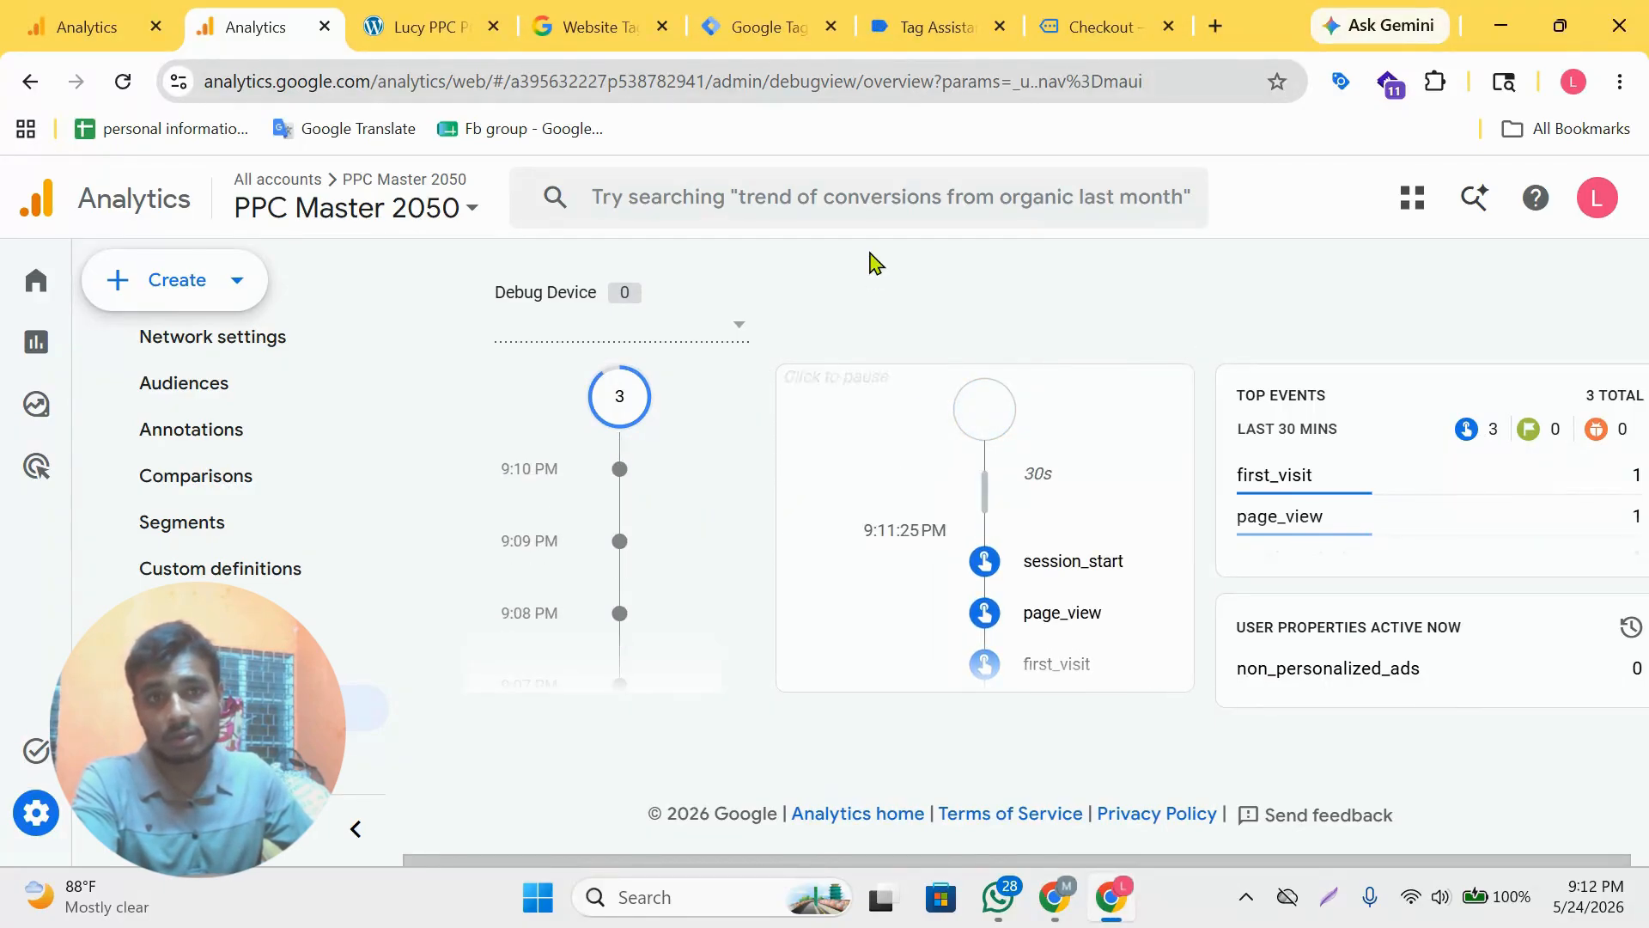
- Switch to the connected Tag Assistant session and continue to its summary of the Google tags
{"action": "left_click", "coordinate": [592, 4]}
{"action": "left_click", "coordinate": [172, 4]}
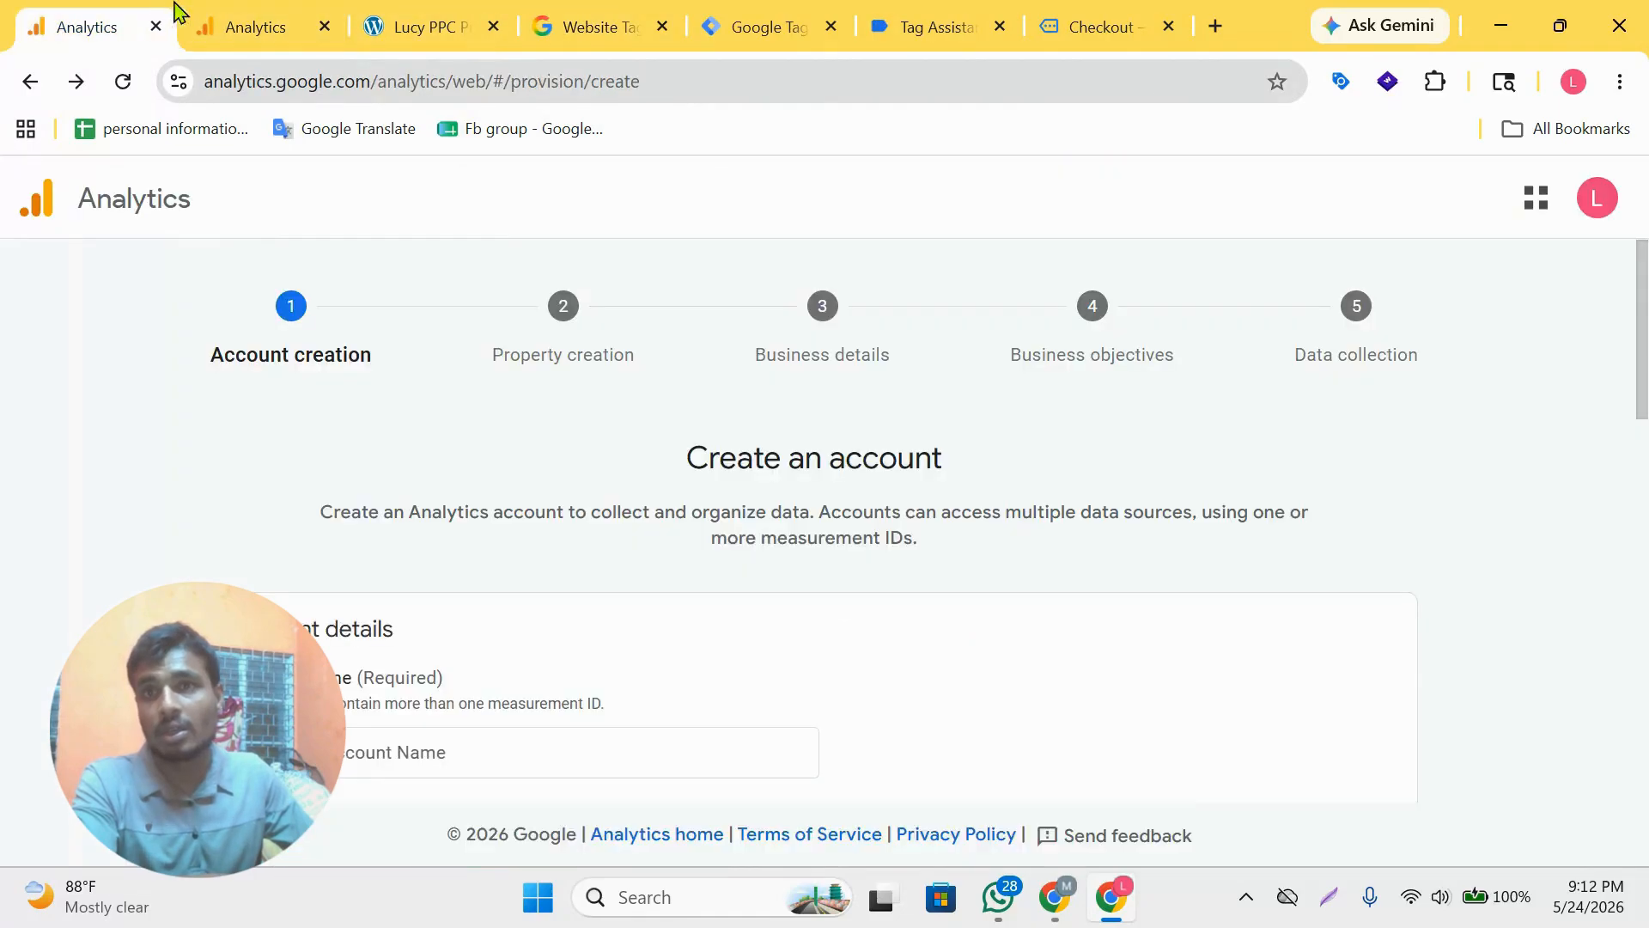
{"action": "left_click_drag", "start_coordinate": [718, 468], "coordinate": [1008, 471]}
{"action": "left_click", "coordinate": [1082, 474]}
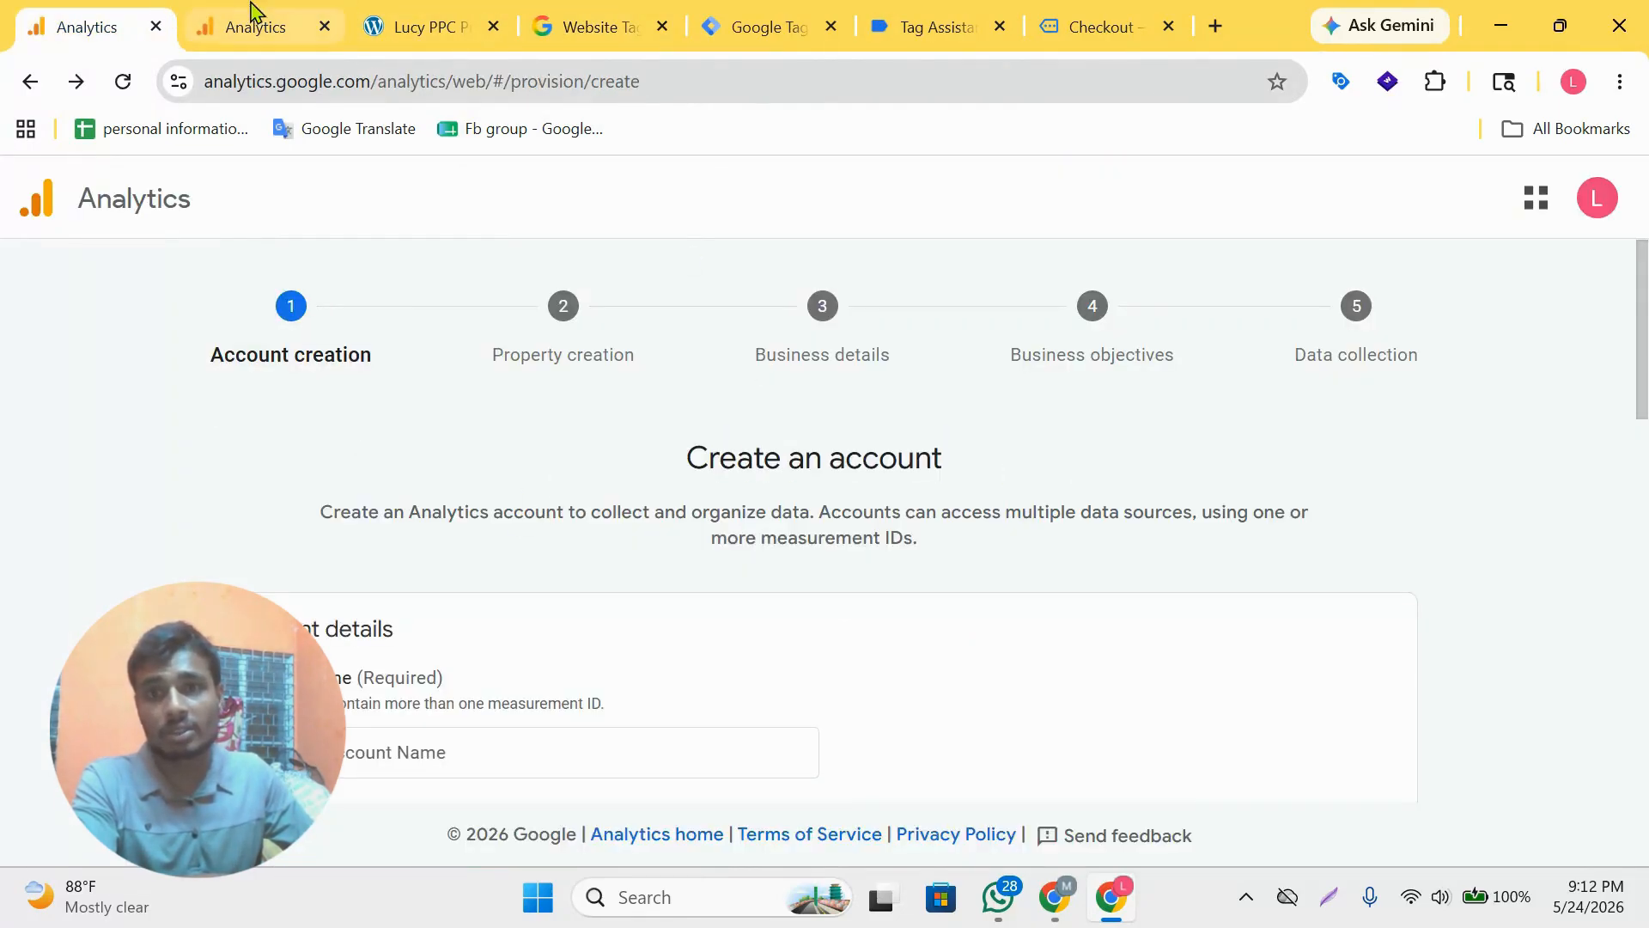
{"action": "left_click", "coordinate": [258, 19]}
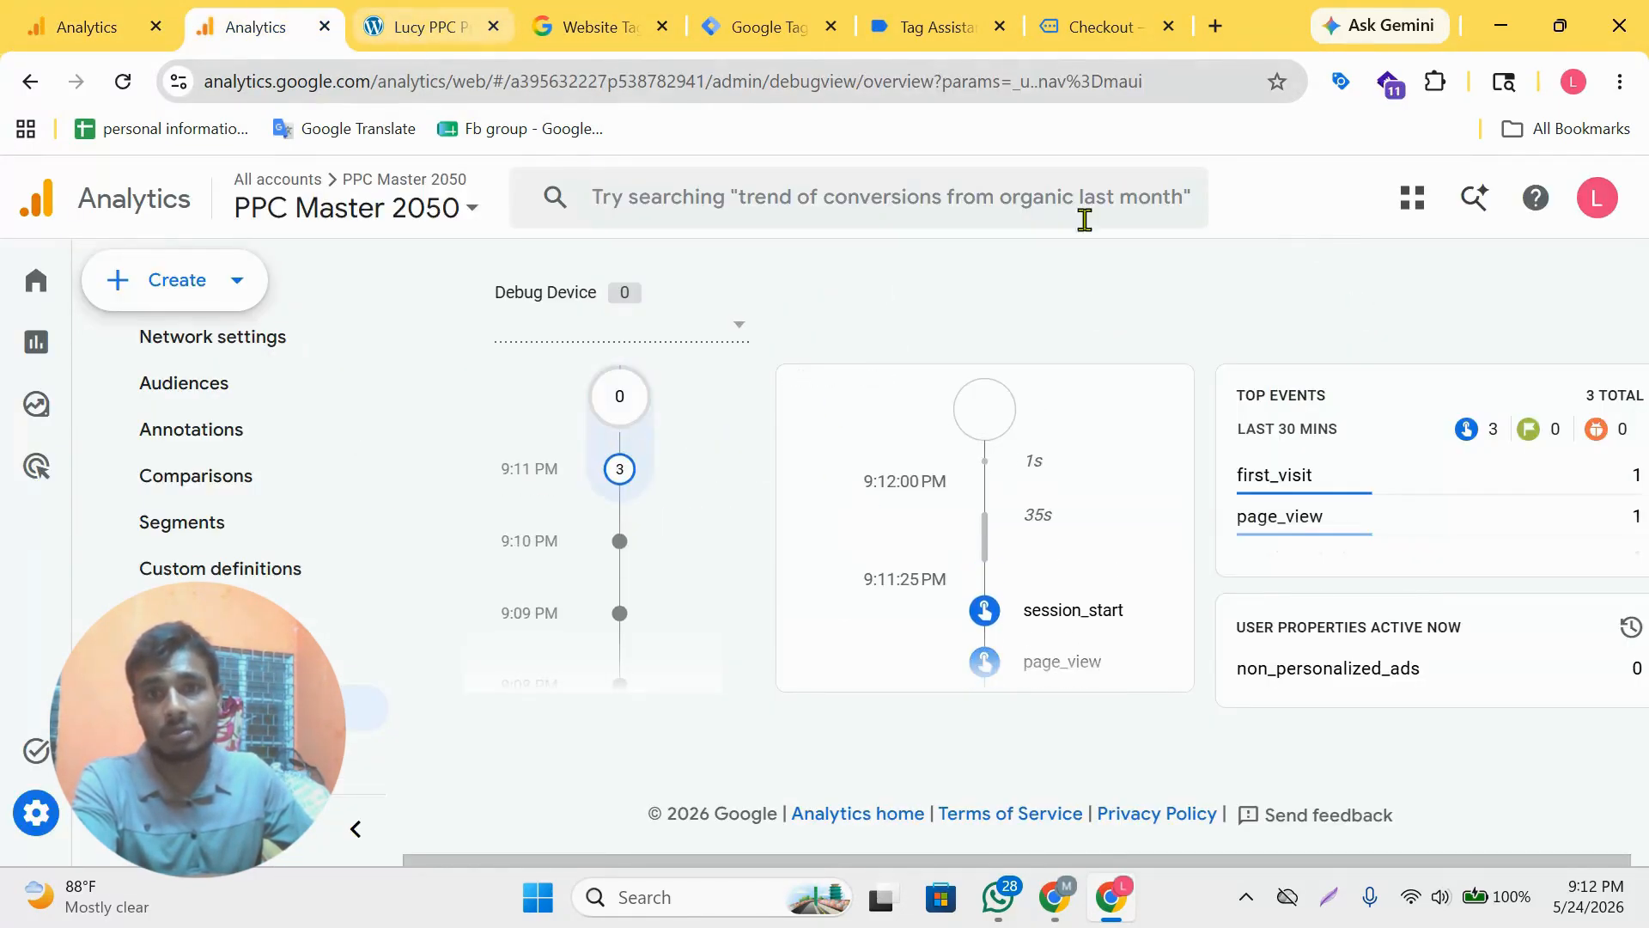
{"action": "left_click", "coordinate": [925, 10]}
{"action": "left_click", "coordinate": [821, 670]}
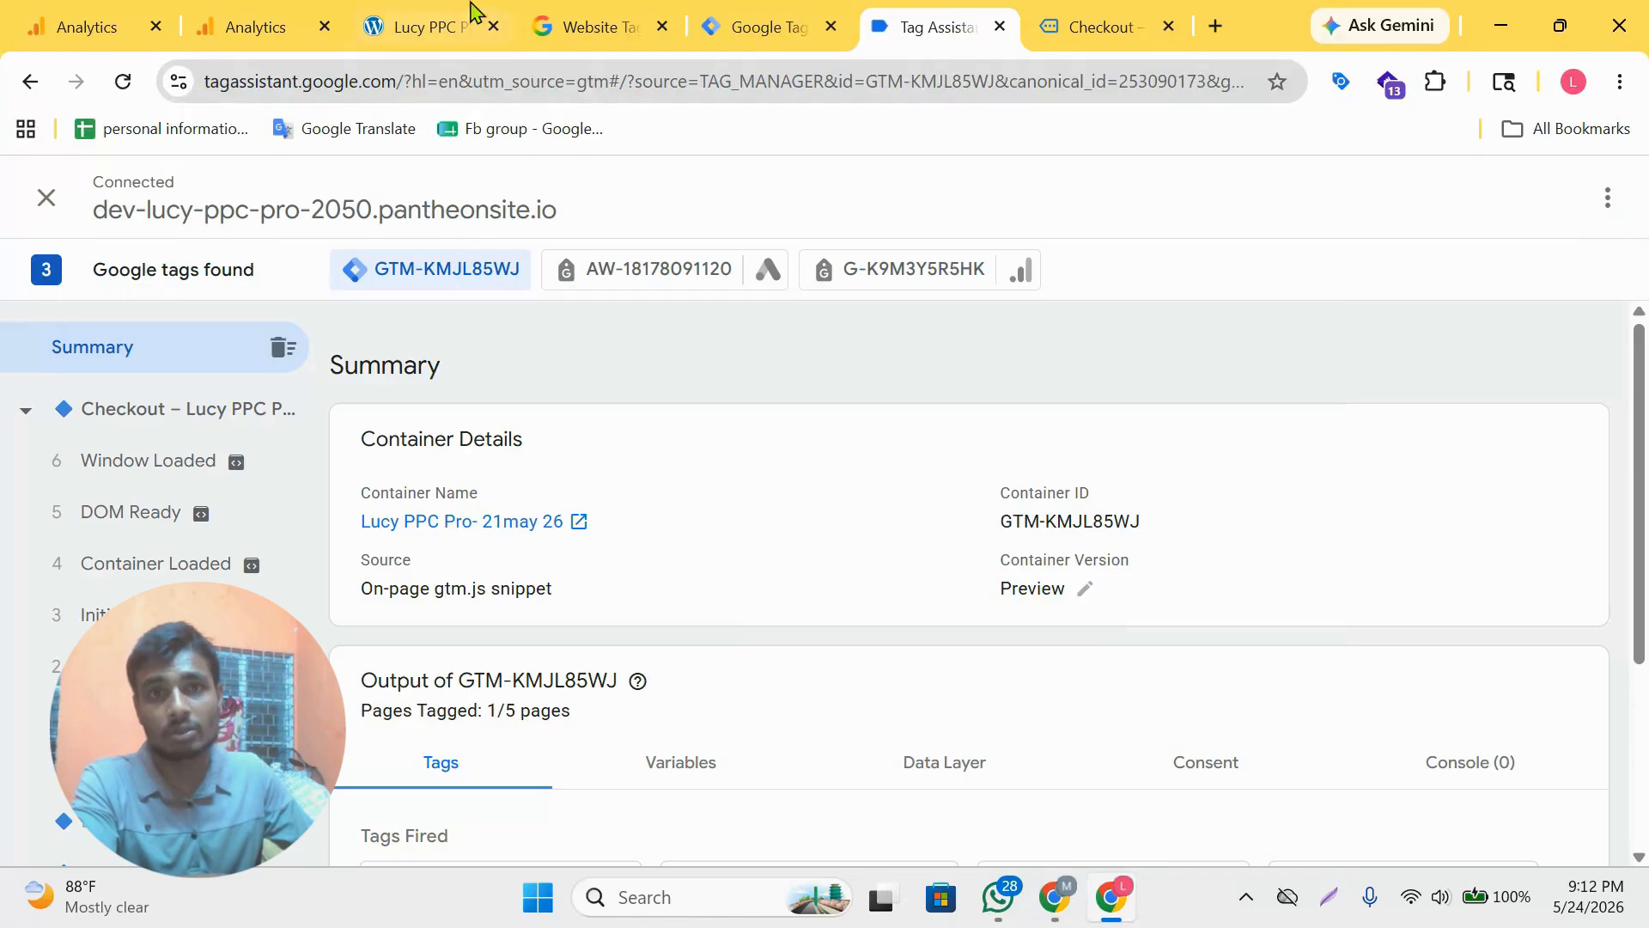
- Open the Tag Assistant extension on the Lucy PPC Pro home page and examine the Google tags found there
{"action": "left_click", "coordinate": [473, 18]}
{"action": "left_click_drag", "start_coordinate": [166, 447], "coordinate": [913, 508]}
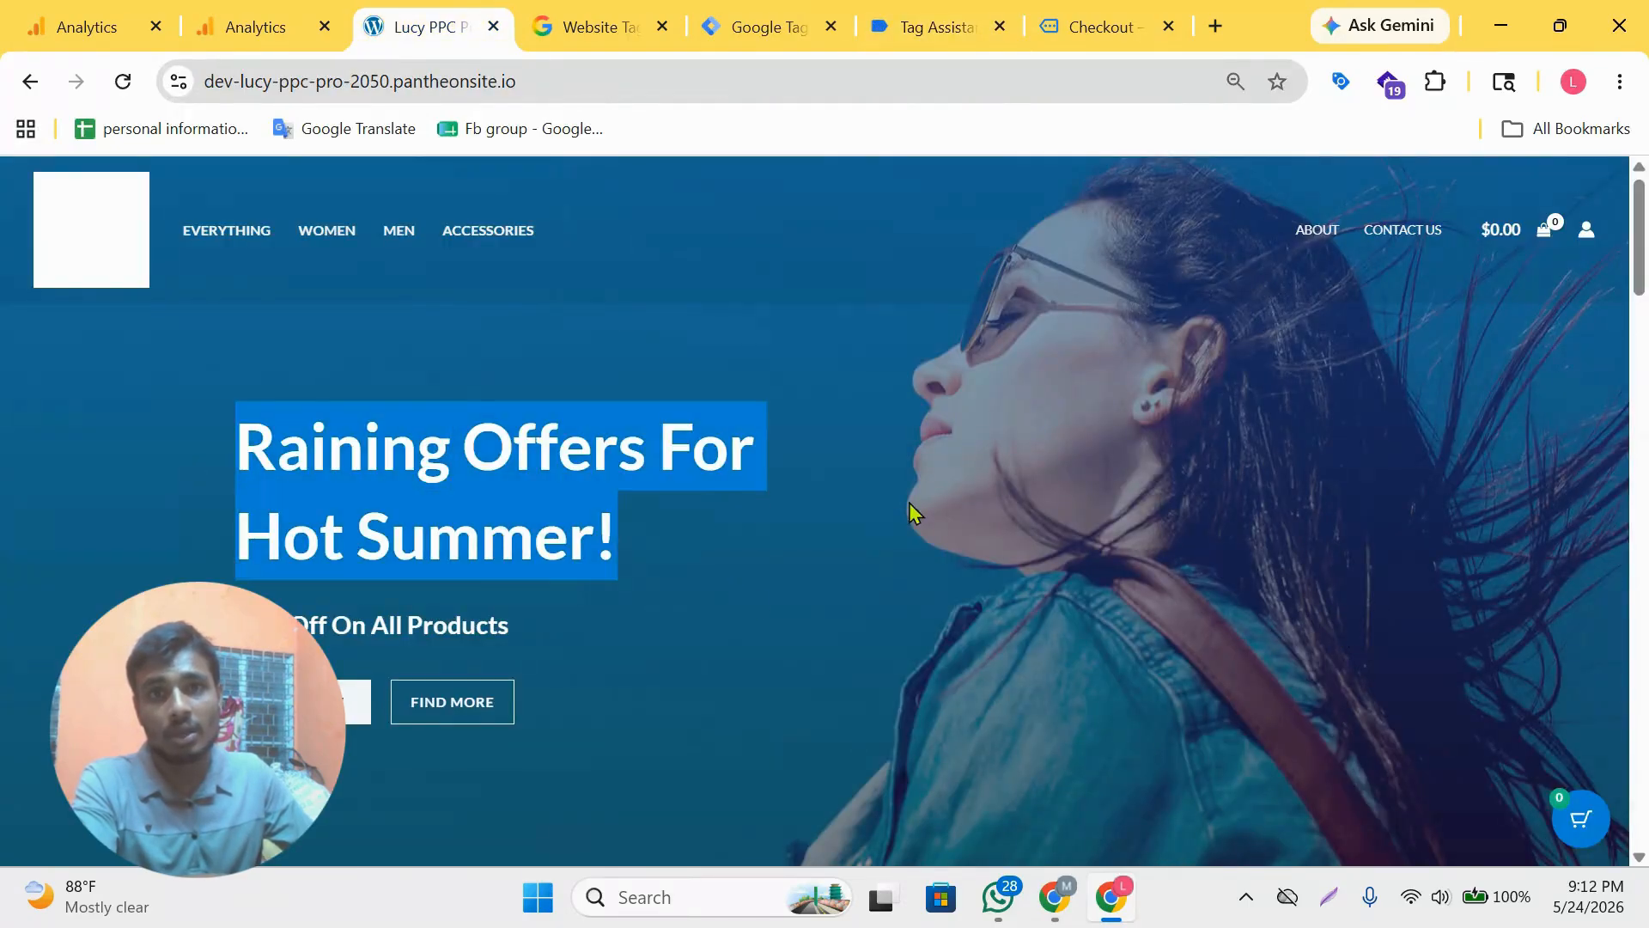
{"action": "left_click", "coordinate": [913, 507]}
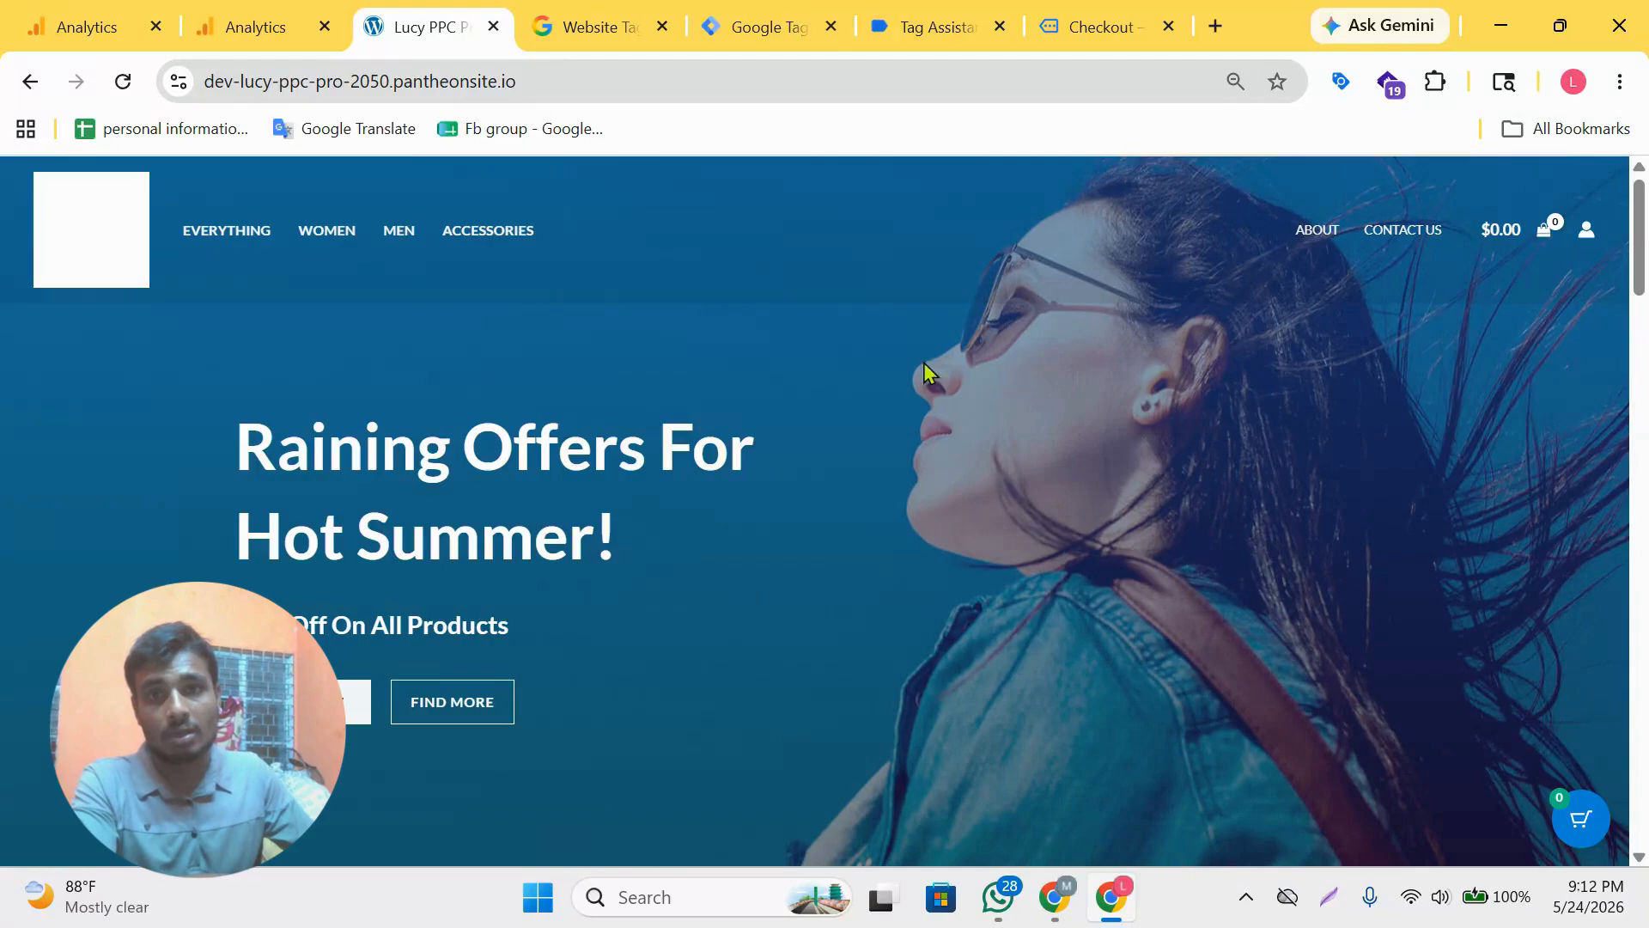
{"action": "left_click", "coordinate": [1342, 83]}
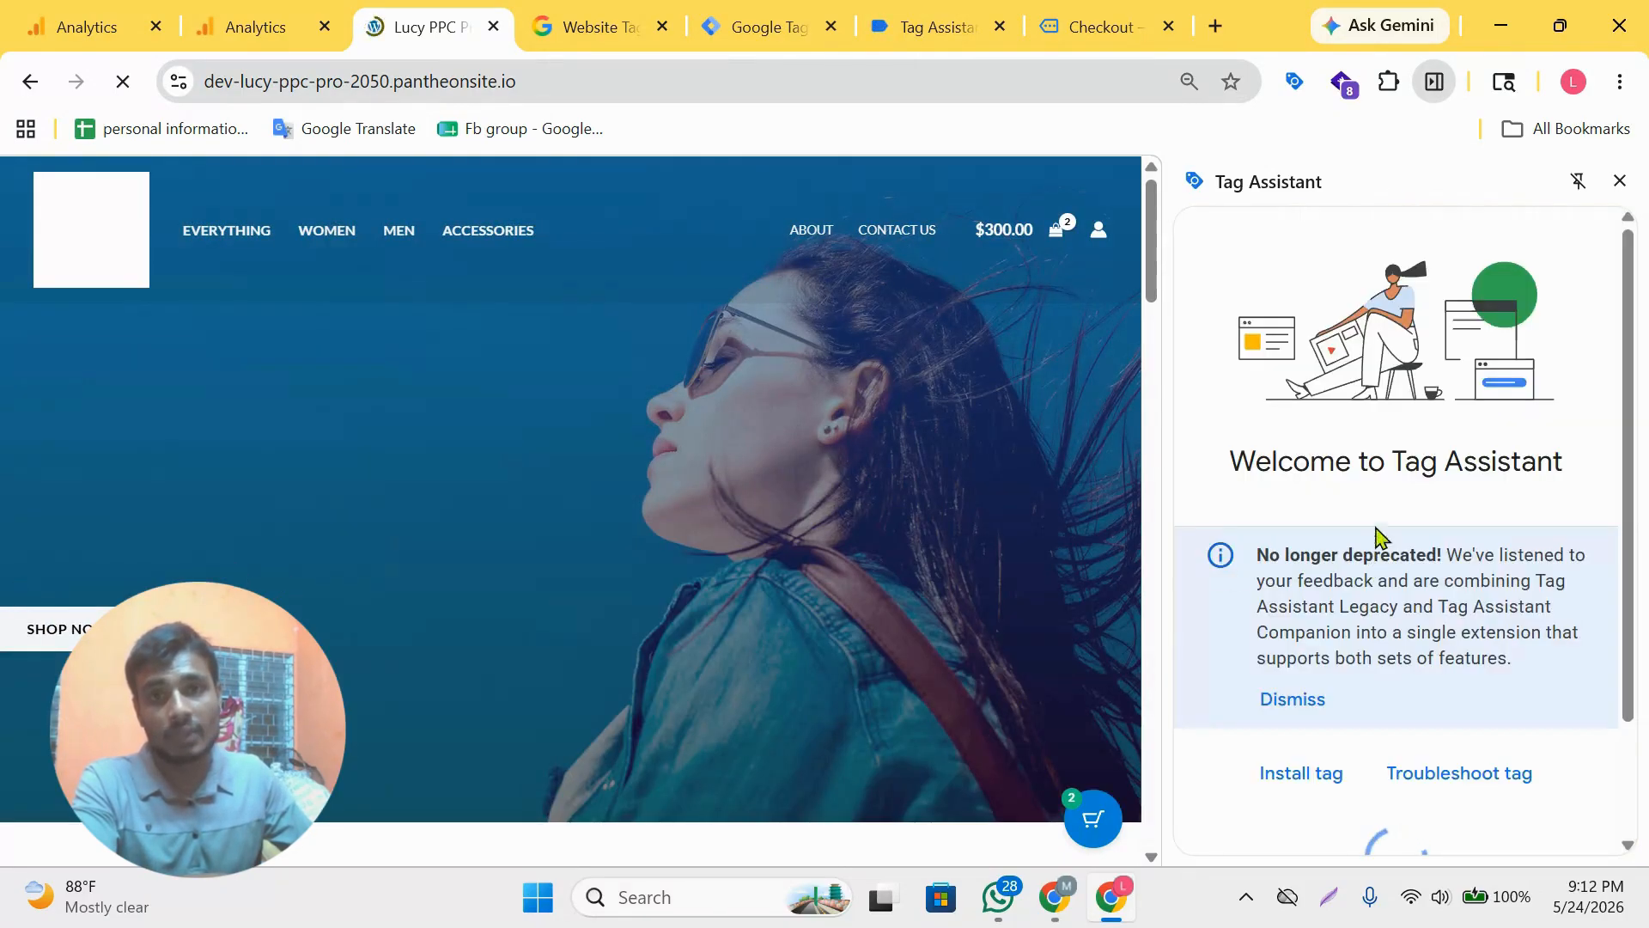
{"action": "scroll", "coordinate": [1381, 541], "scroll_direction": "down", "scroll_amount": 2}
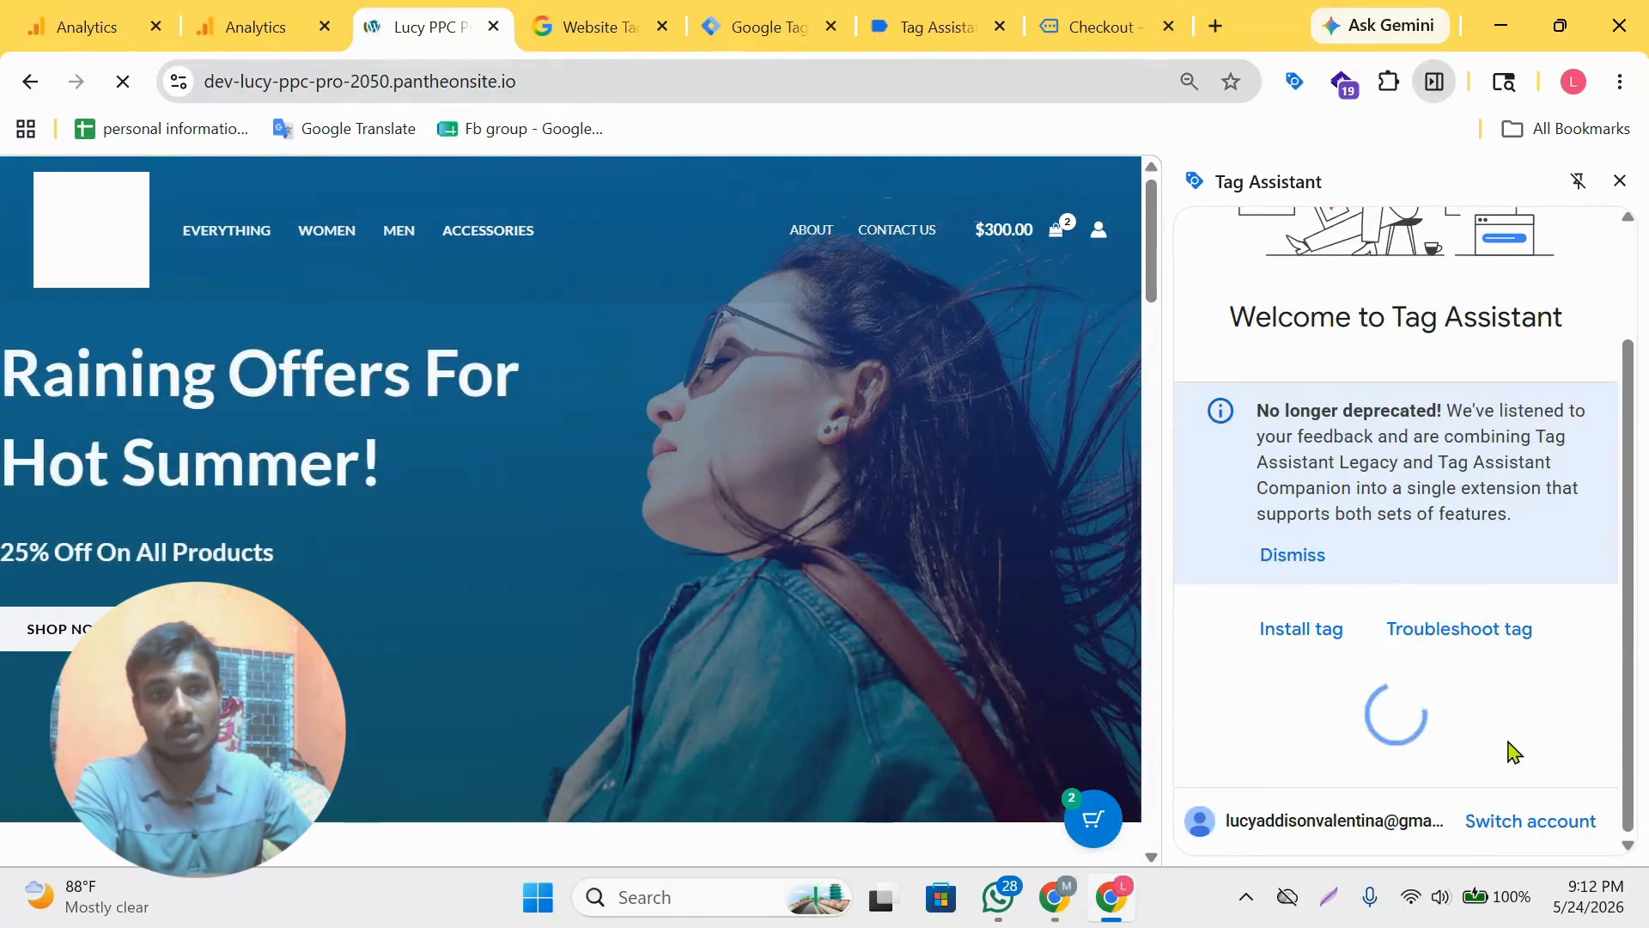
{"action": "scroll", "coordinate": [1544, 731], "scroll_direction": "down", "scroll_amount": 1}
{"action": "scroll", "coordinate": [1269, 770], "scroll_direction": "down", "scroll_amount": 3}
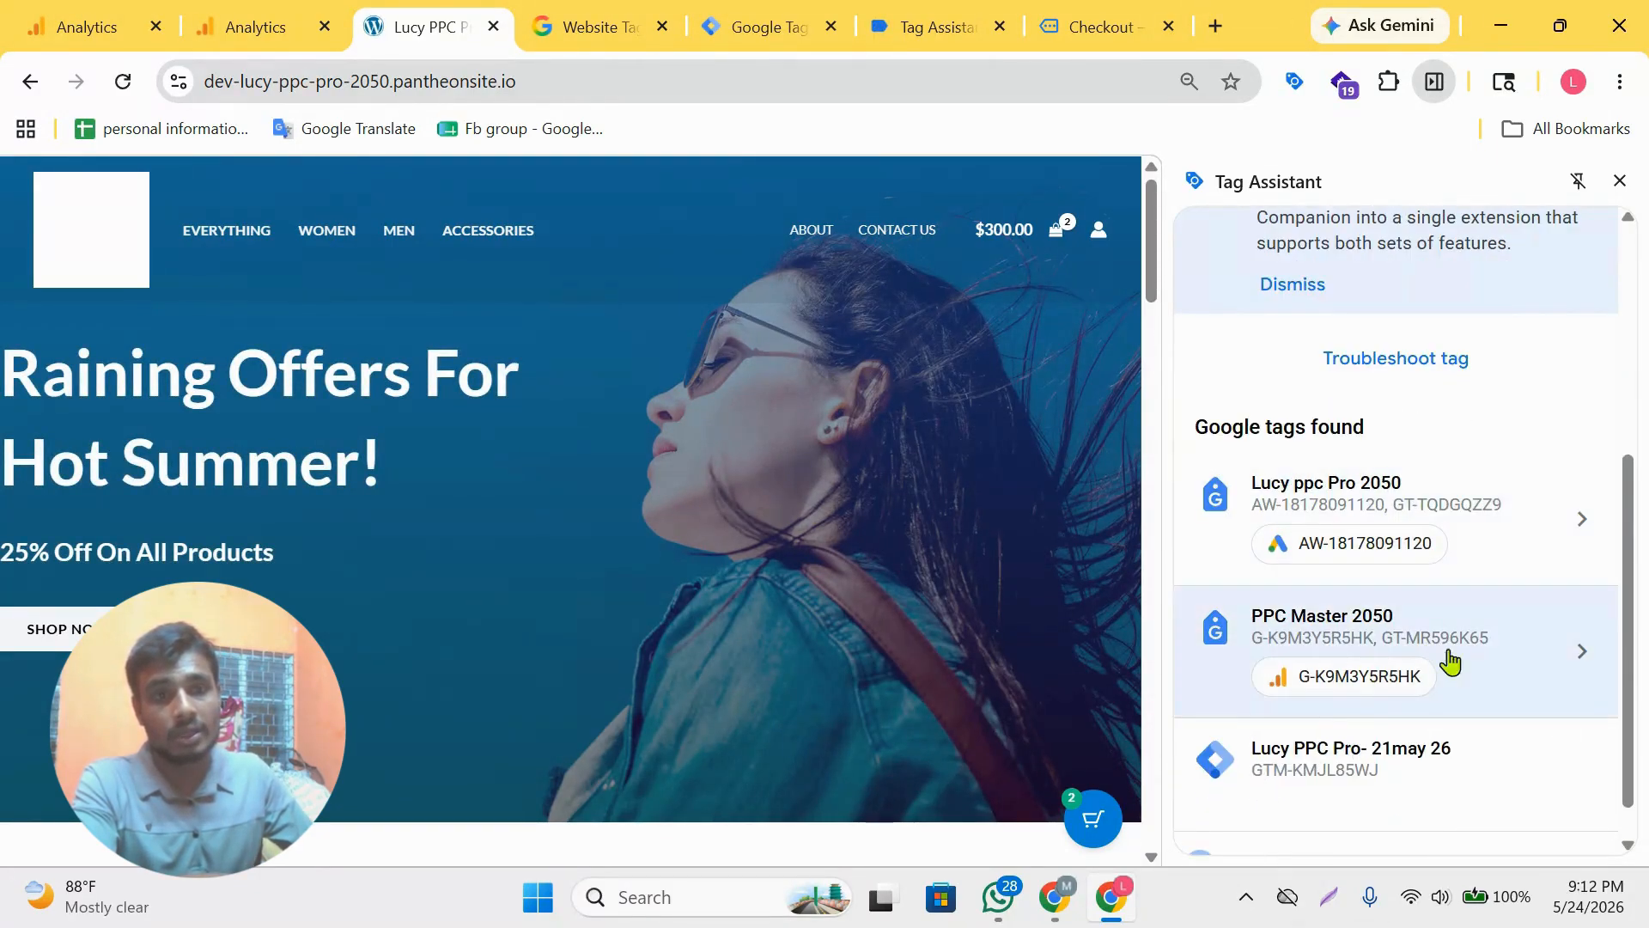
{"action": "scroll", "coordinate": [1443, 657], "scroll_direction": "down", "scroll_amount": 1}
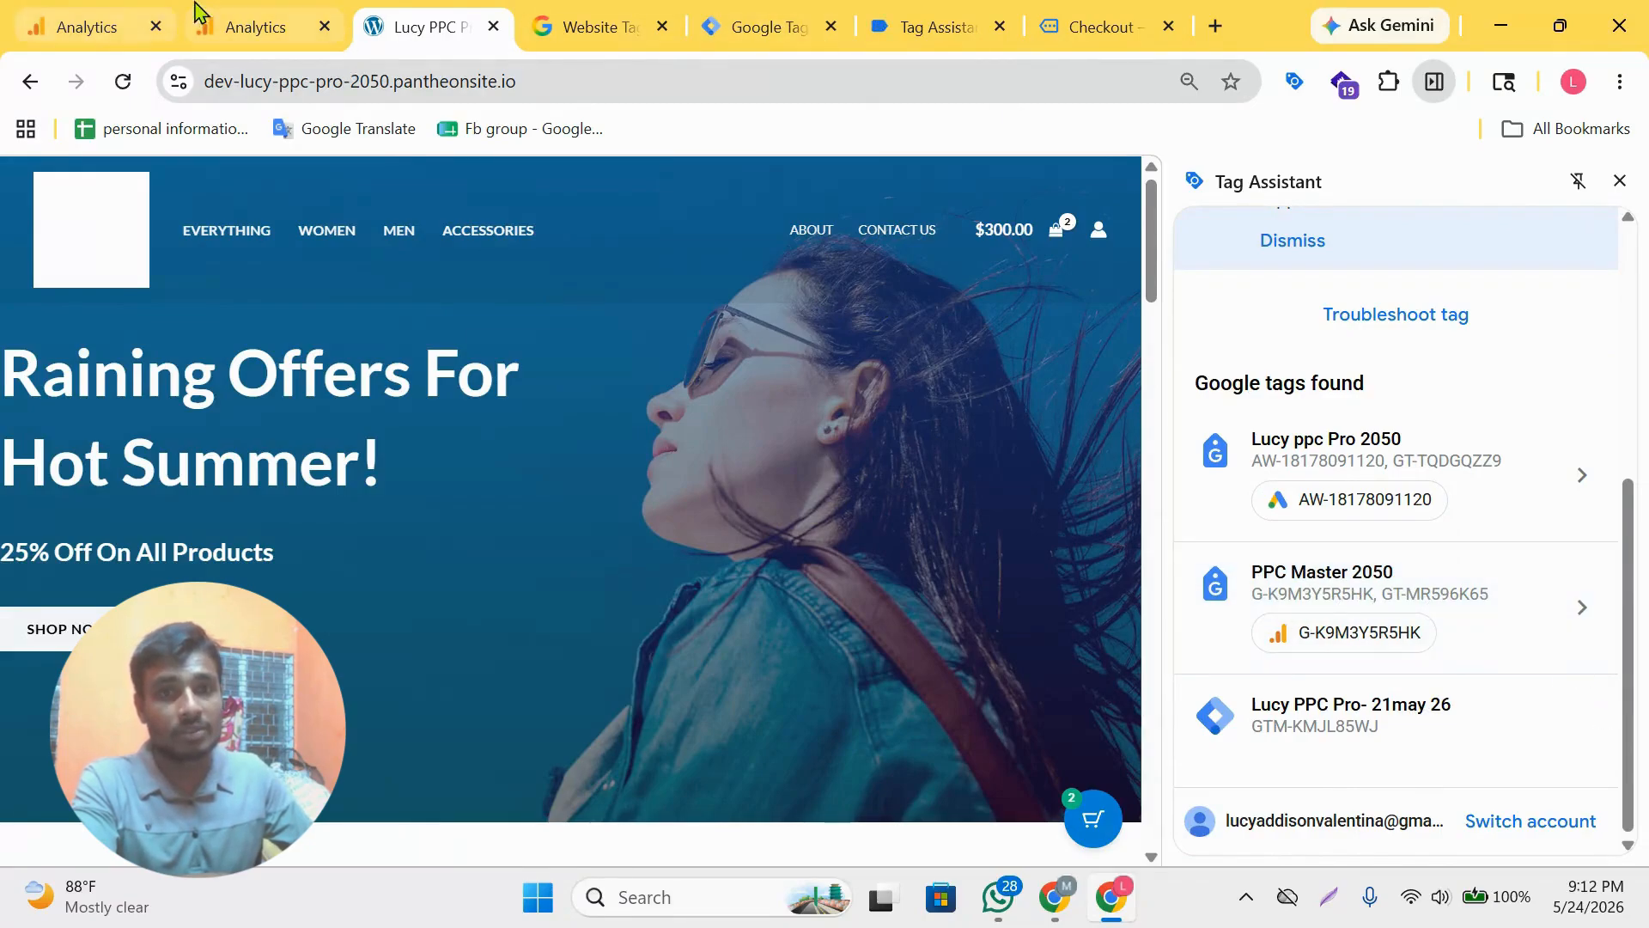
- Compare the Analytics account and property list with the tags detected on the website, then return to the Tag Manager workspace
{"action": "left_click", "coordinate": [245, 26]}
{"action": "left_click", "coordinate": [438, 210]}
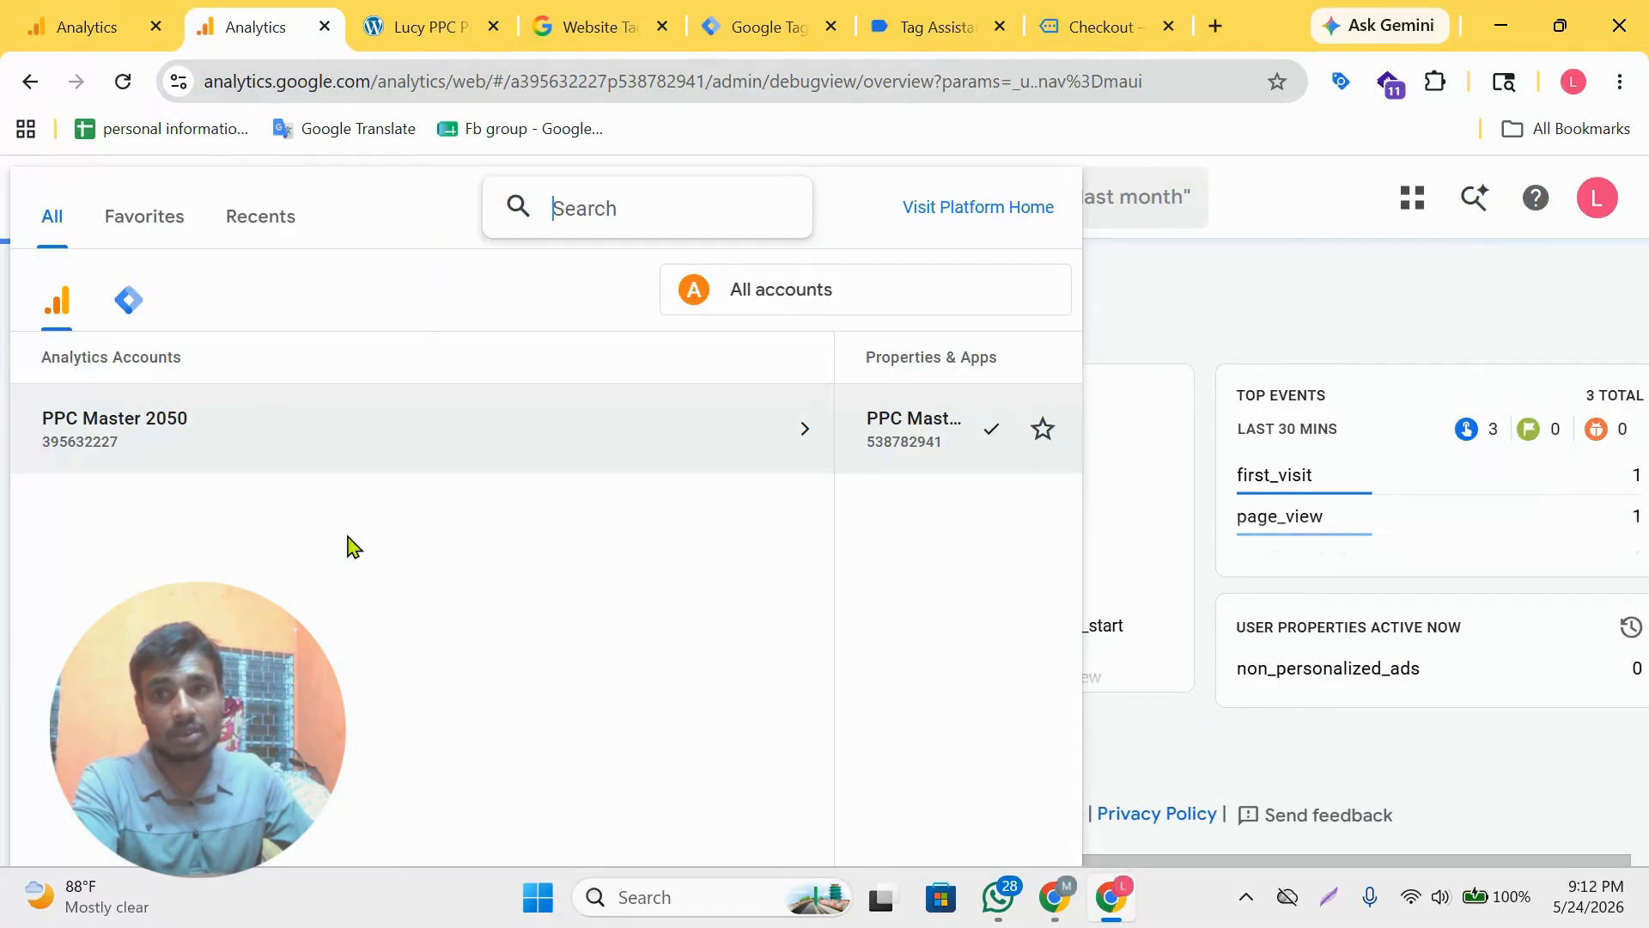
{"action": "left_click", "coordinate": [434, 26]}
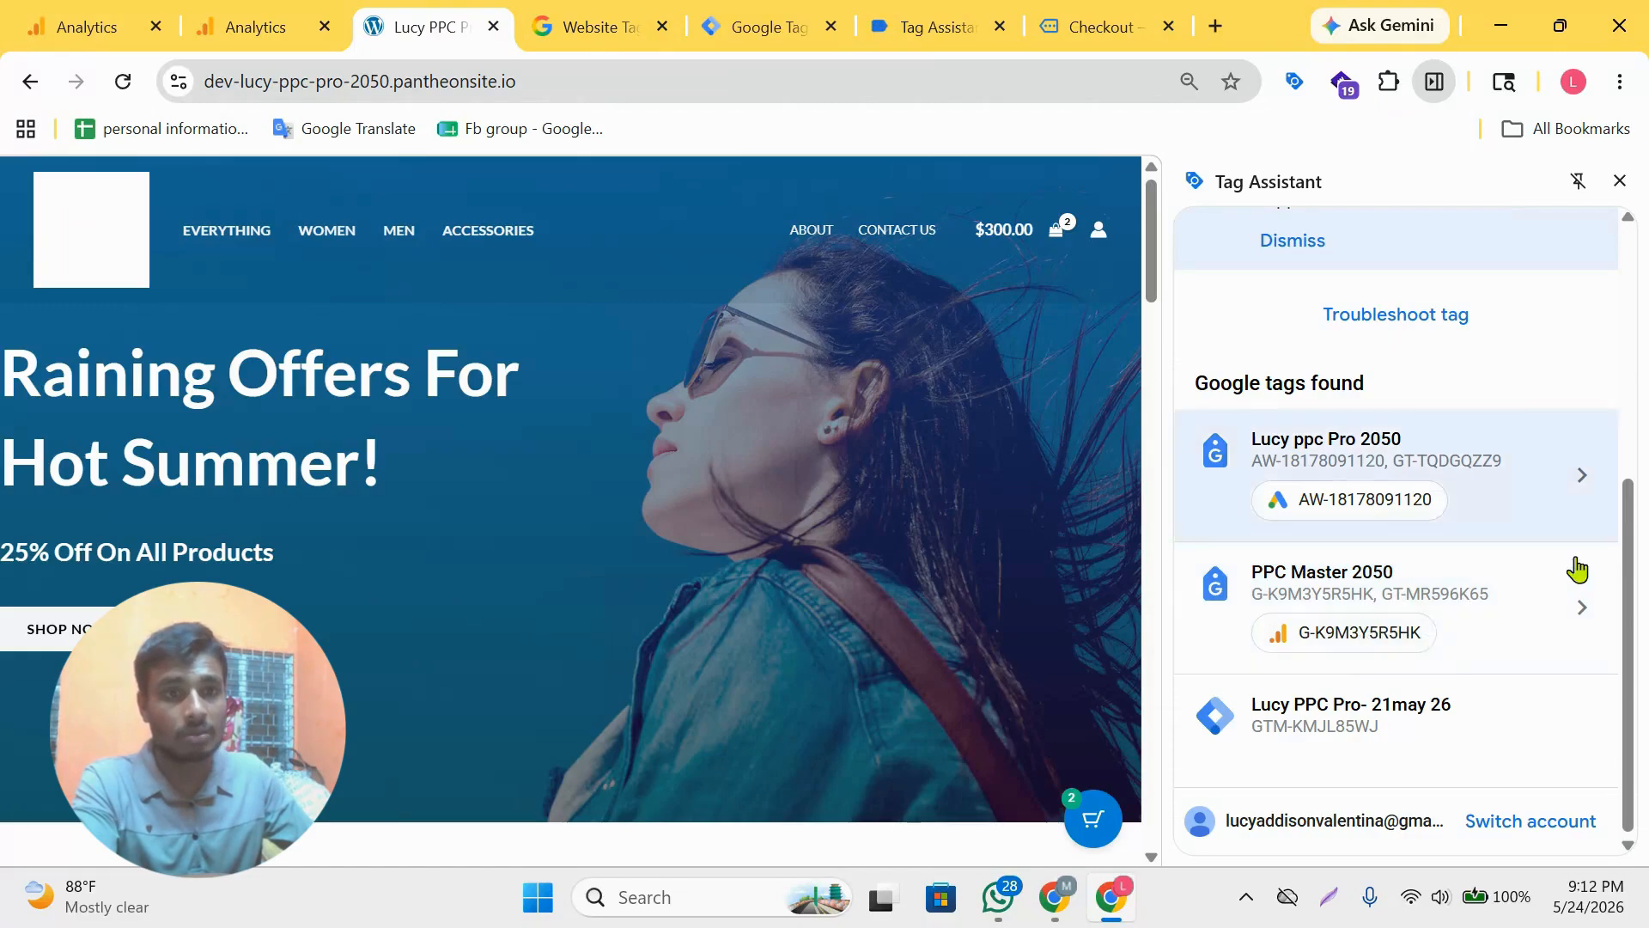
{"action": "left_click", "coordinate": [277, 22]}
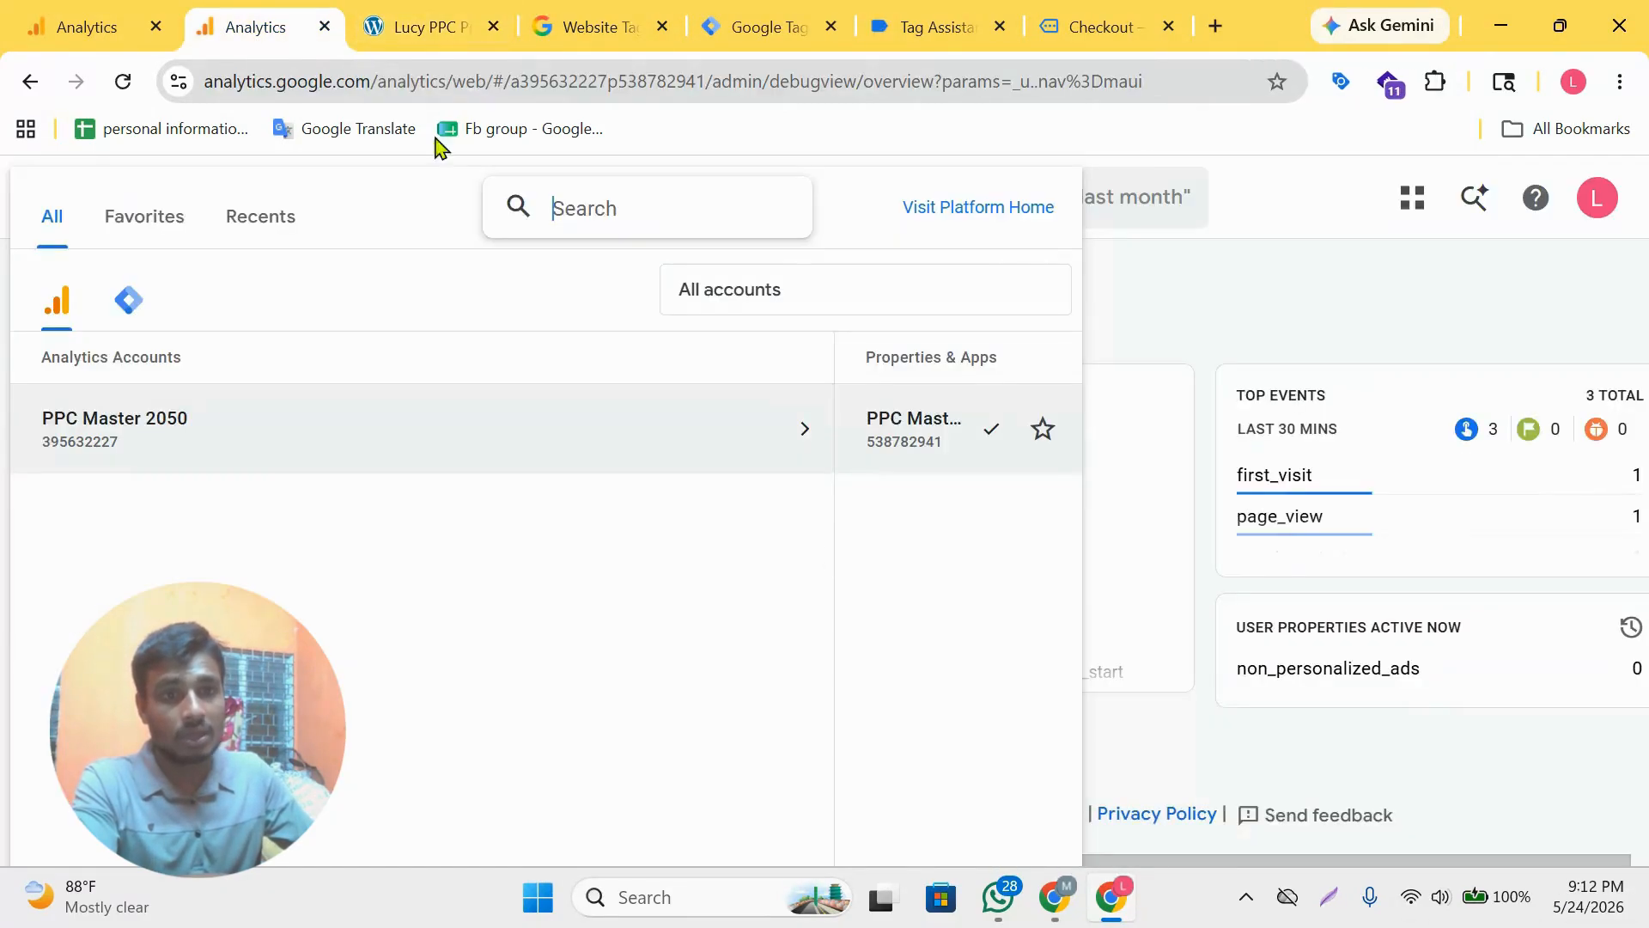
{"action": "left_click", "coordinate": [445, 16]}
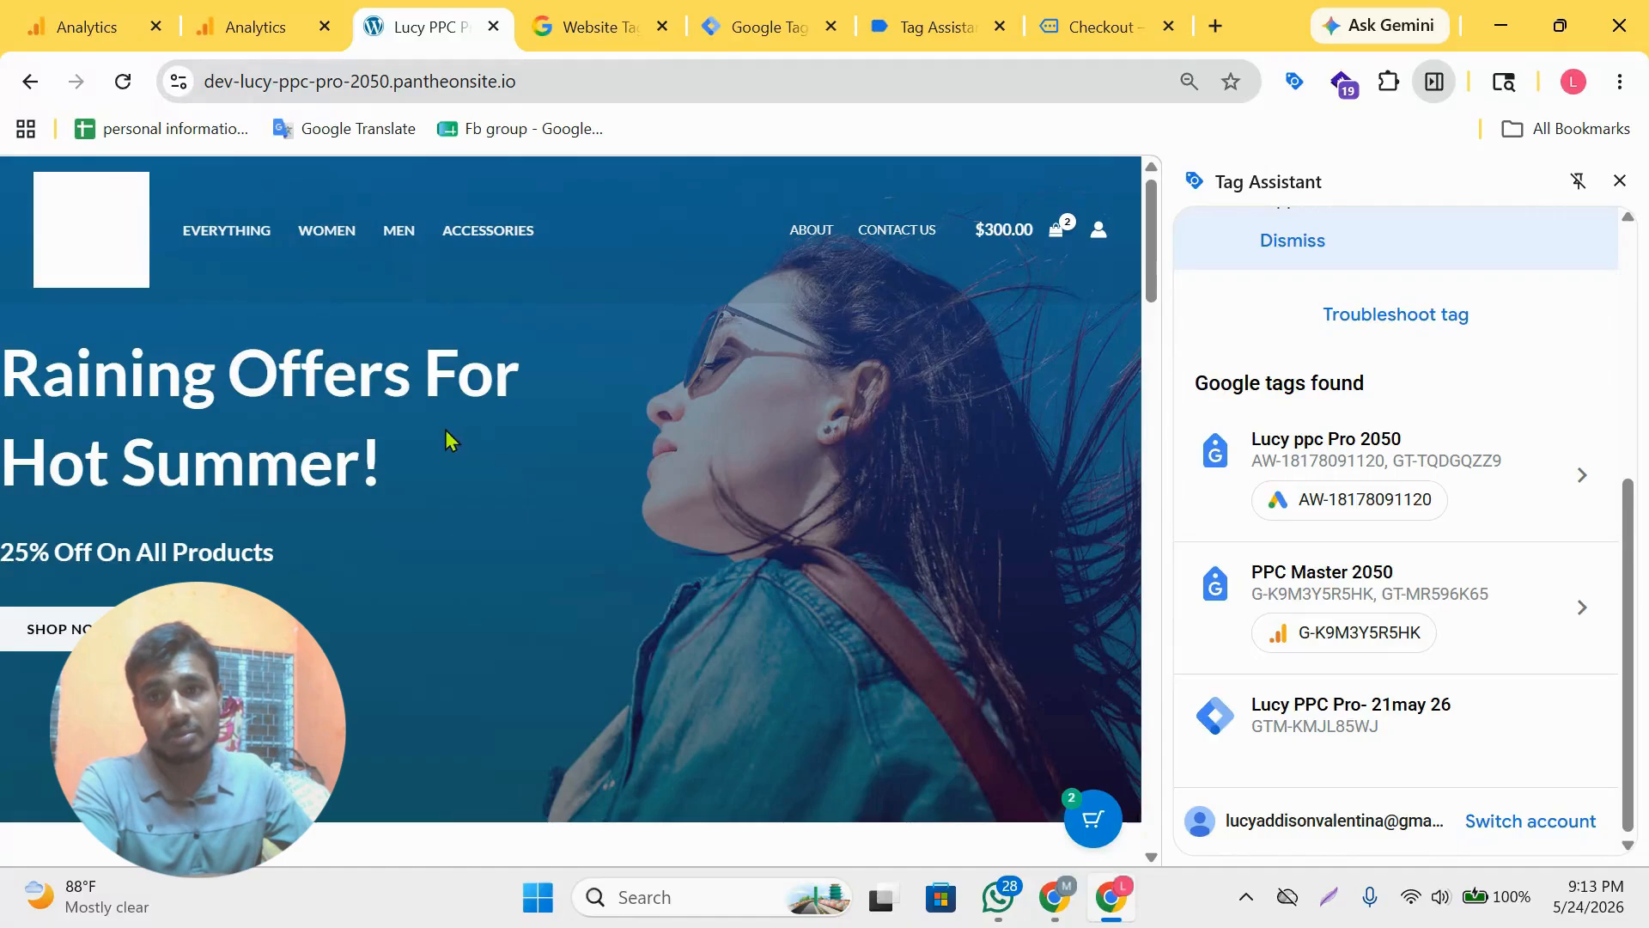
{"action": "left_click", "coordinate": [760, 22]}
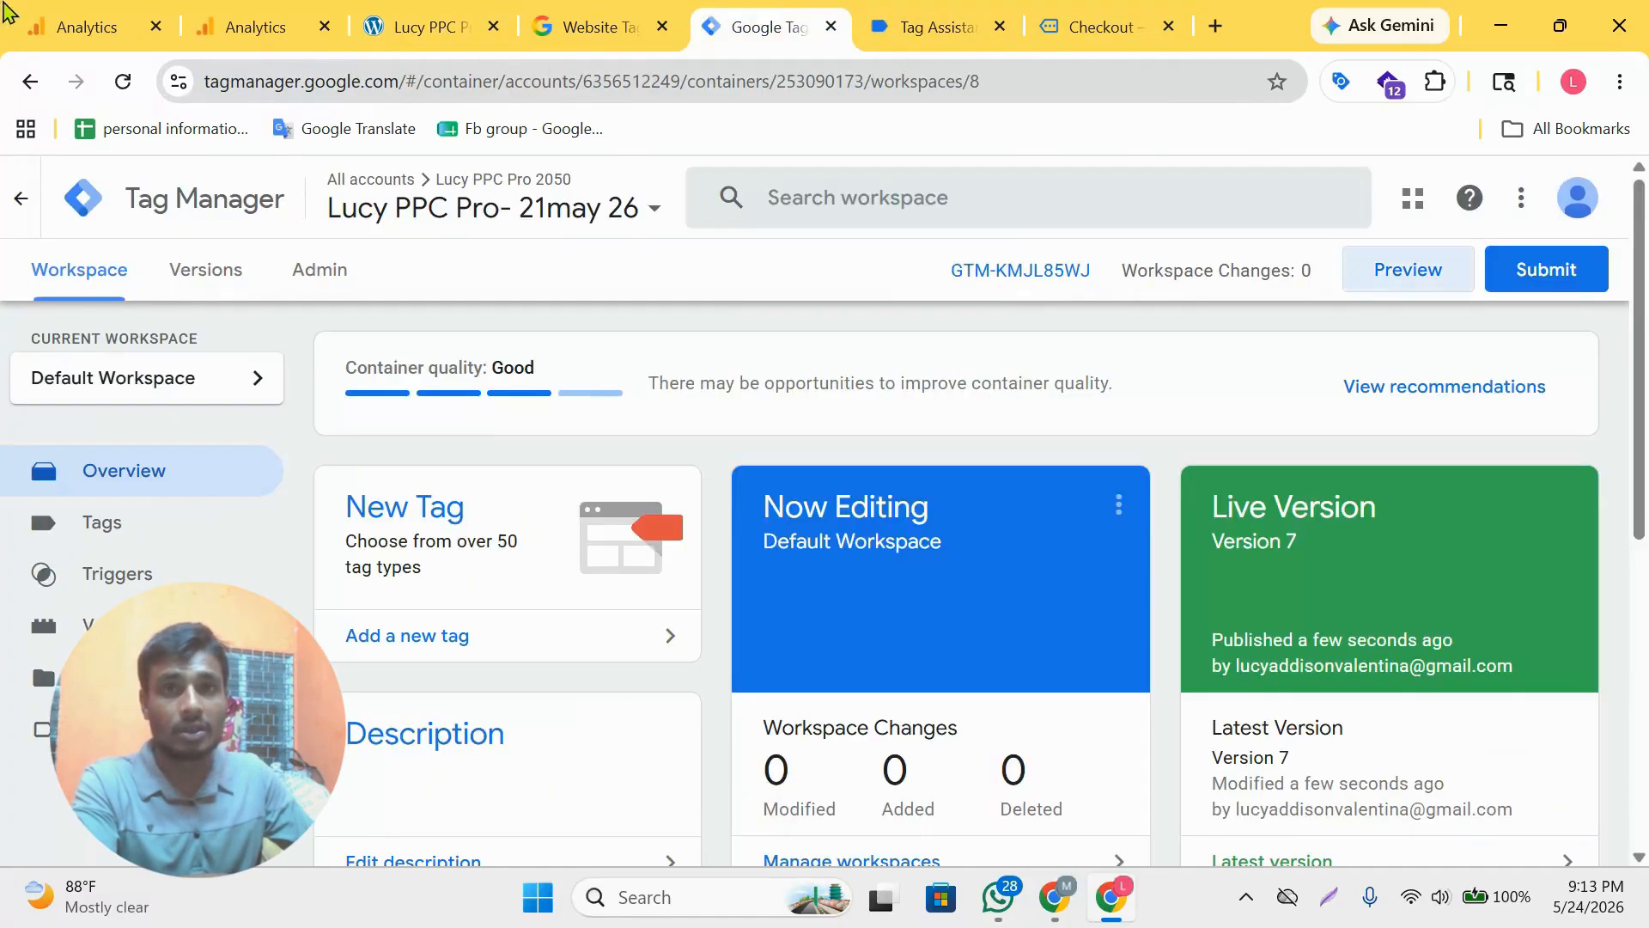